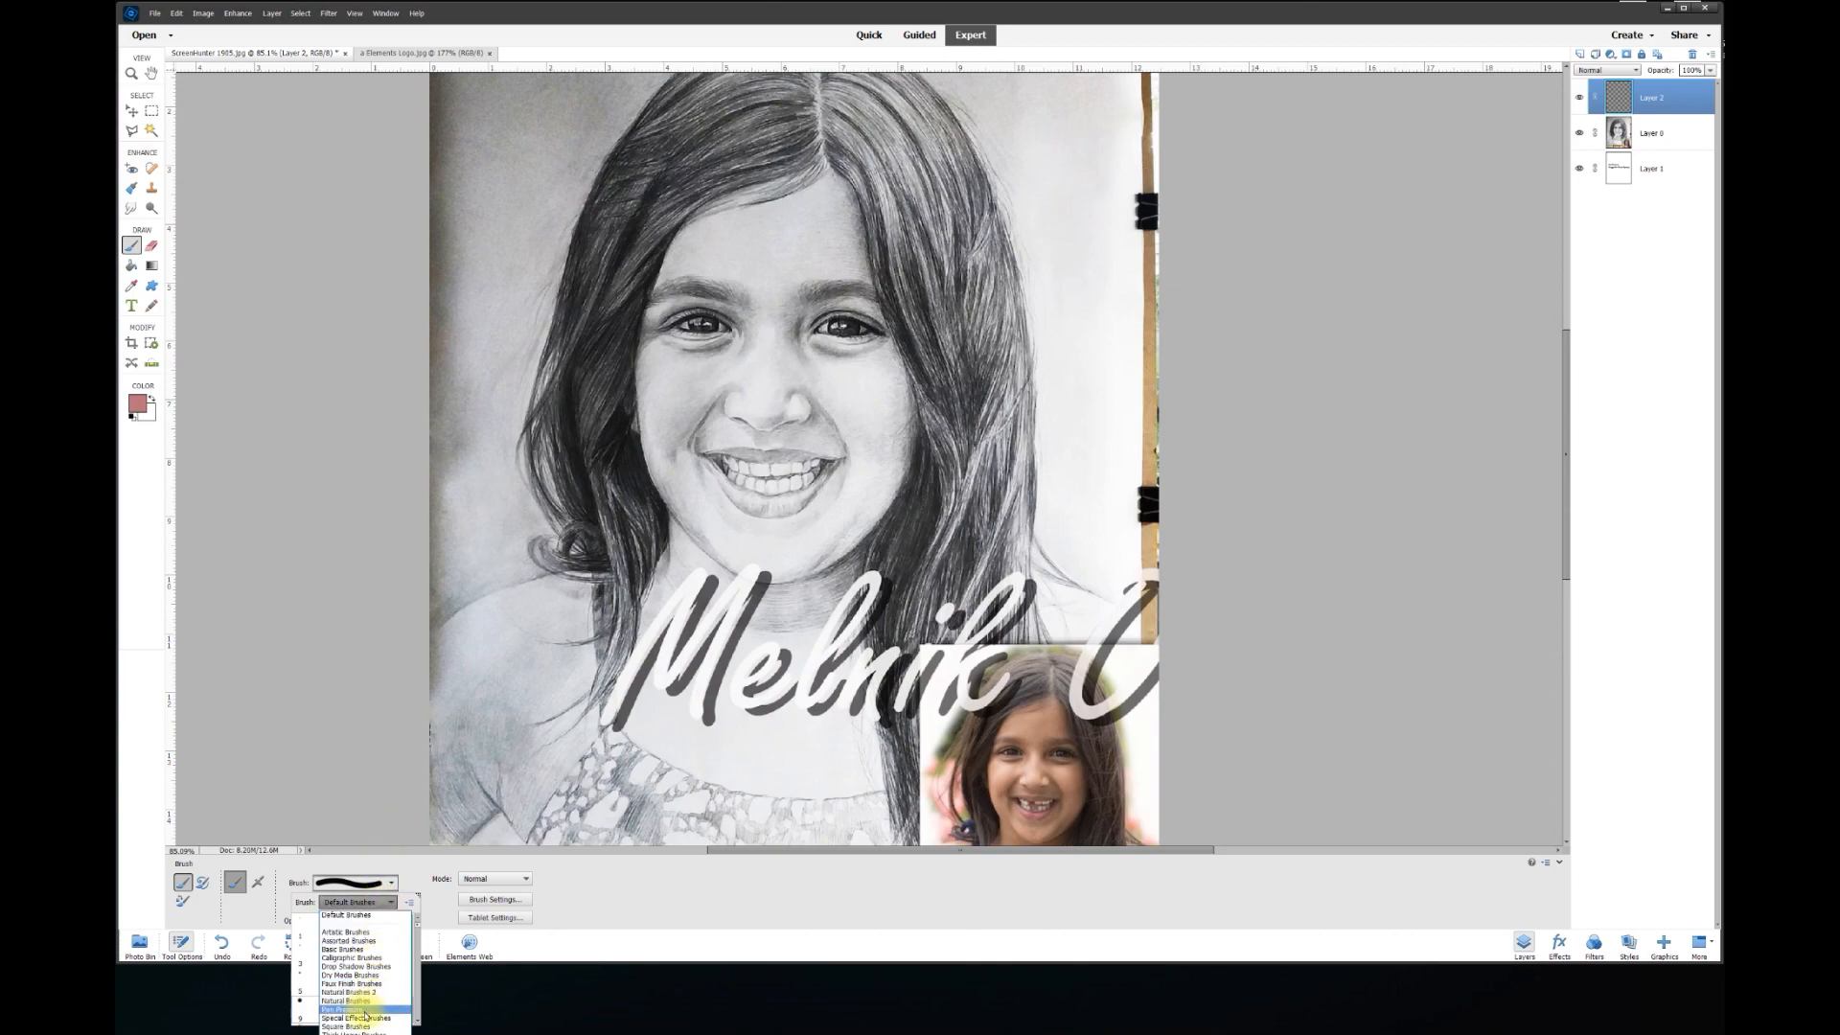
Load the Pen Pressure brush set and choose its soft-edged tapering brush for painting
click(365, 1011)
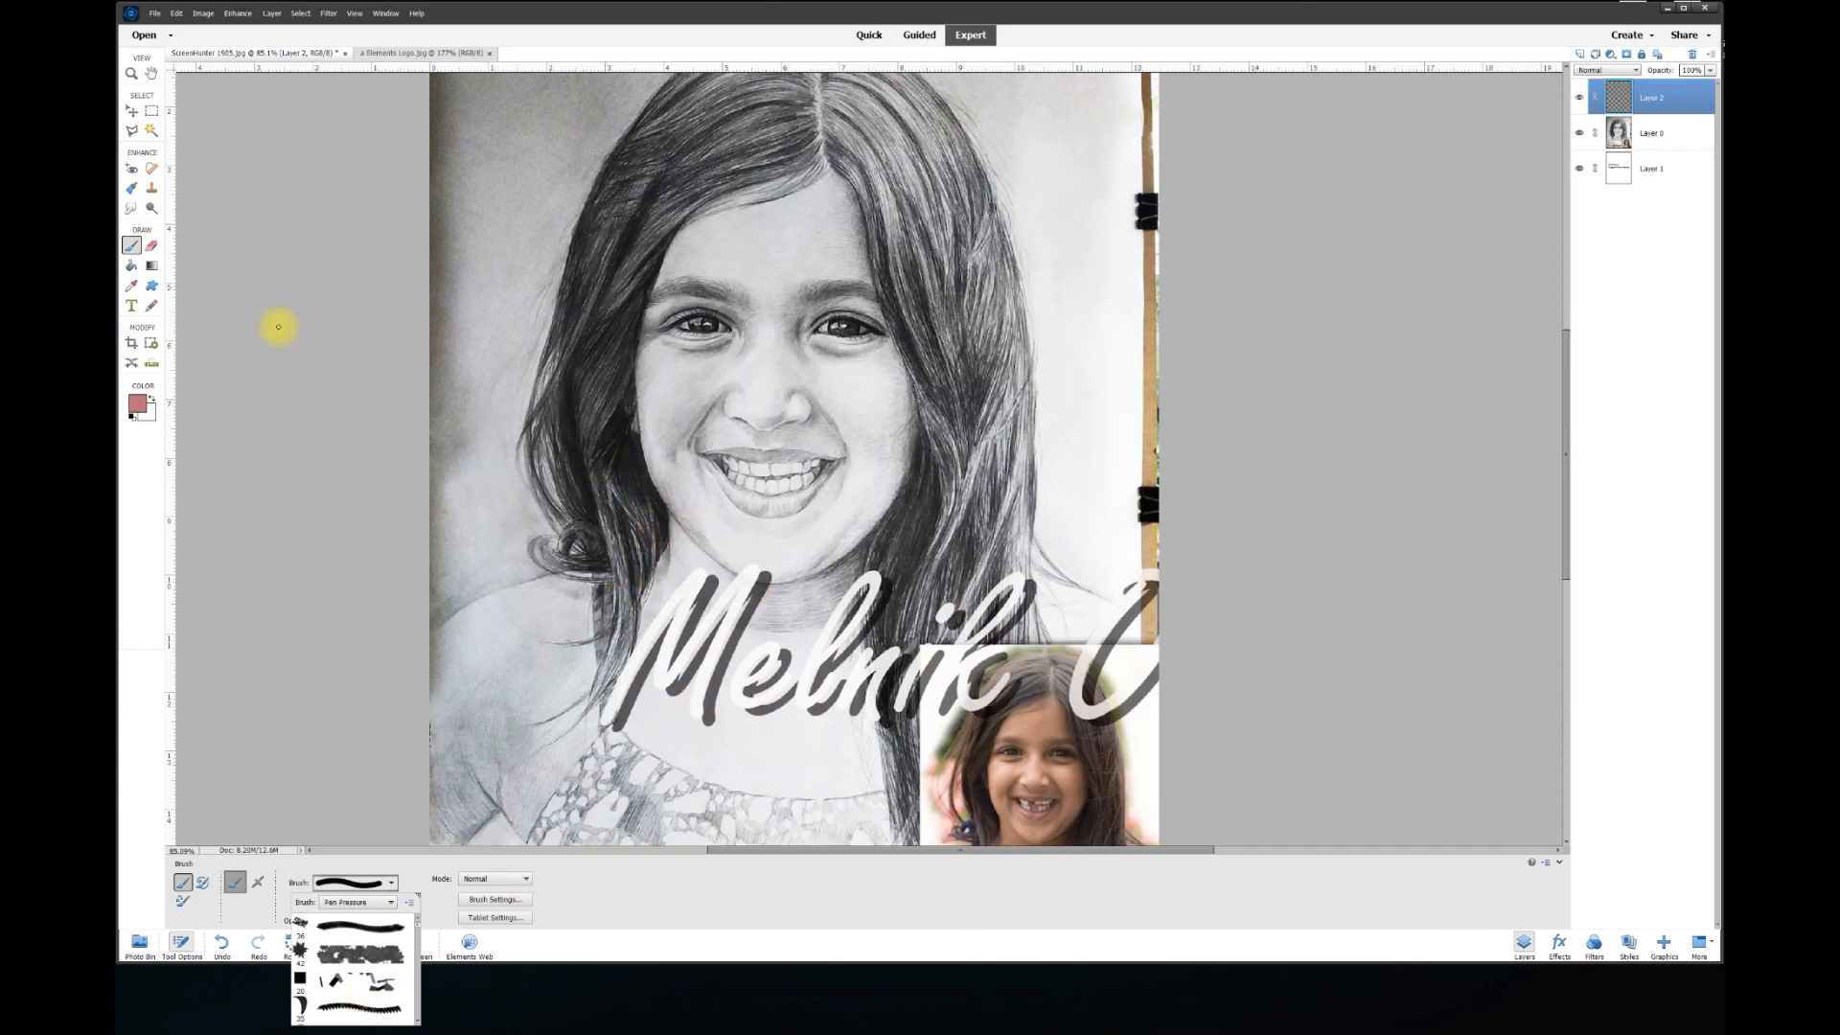
drag(419, 931, 419, 1002)
scroll(361, 1016, down, 1)
scroll(361, 1016, down, 3)
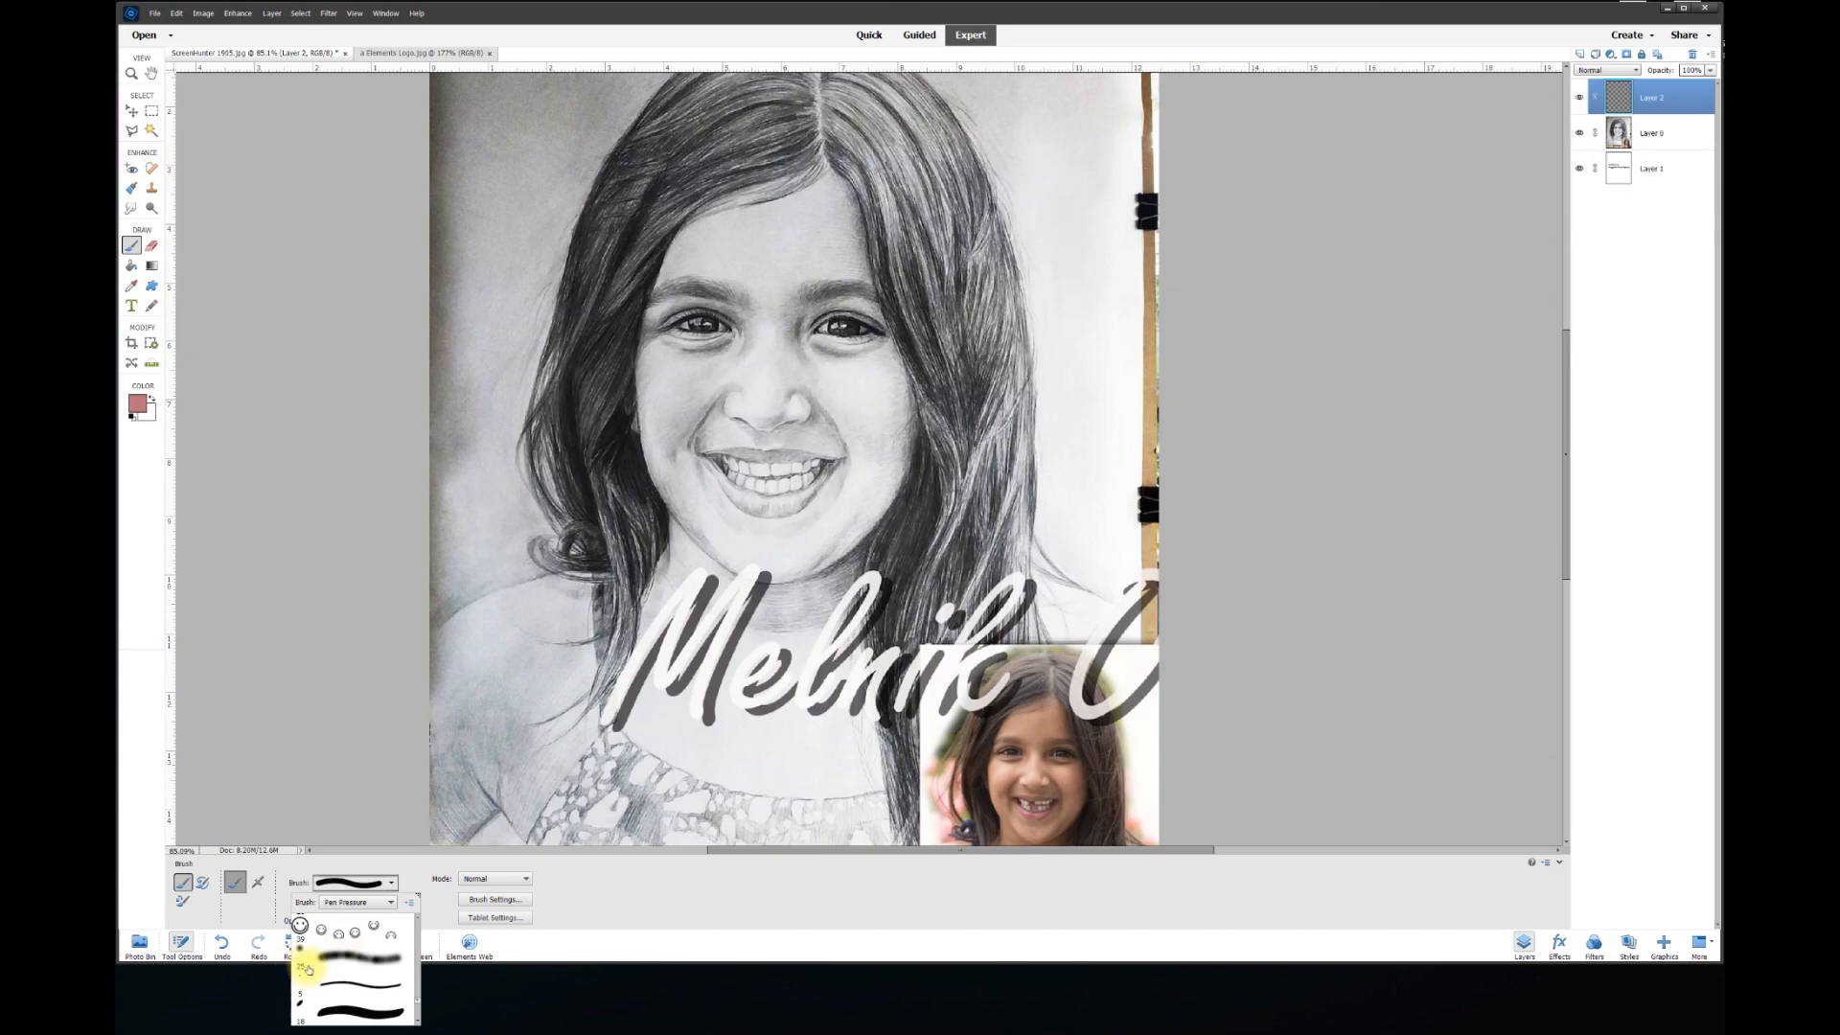
click(357, 956)
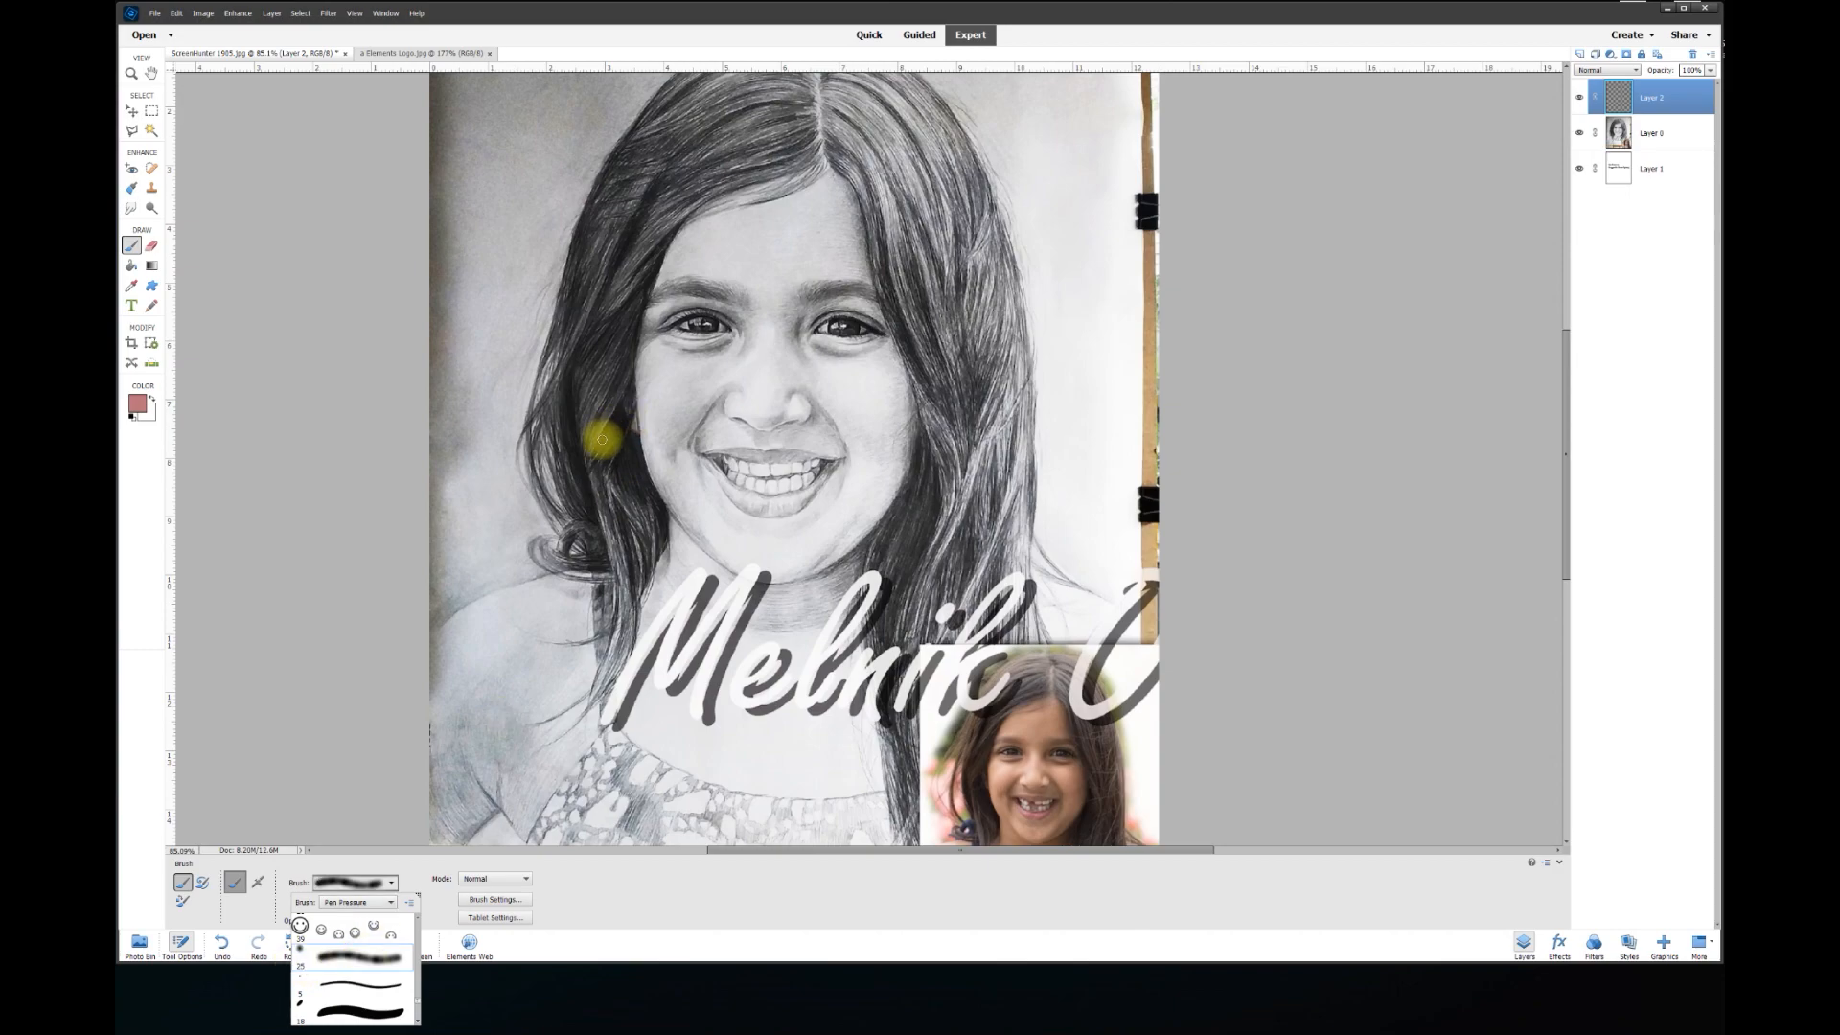
click(615, 918)
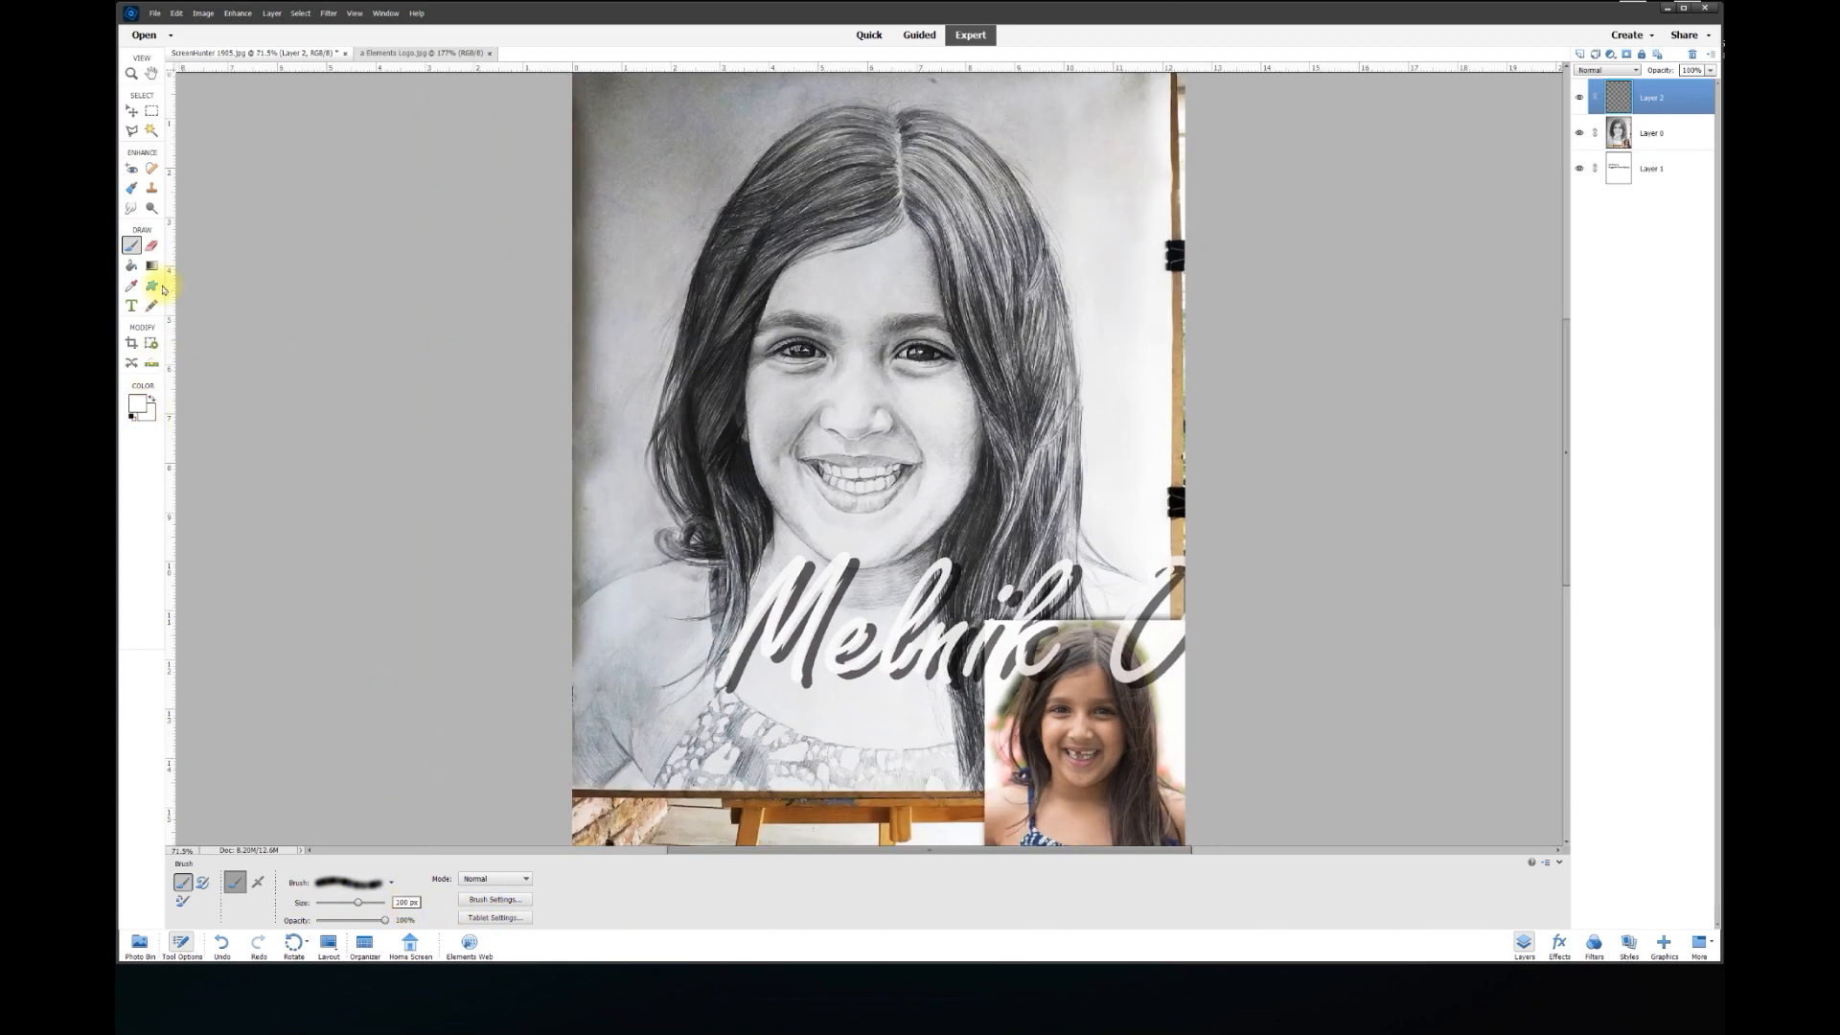
Sample the skin tone from the girl's face in the reference photo and switch to the Brush tool
click(132, 284)
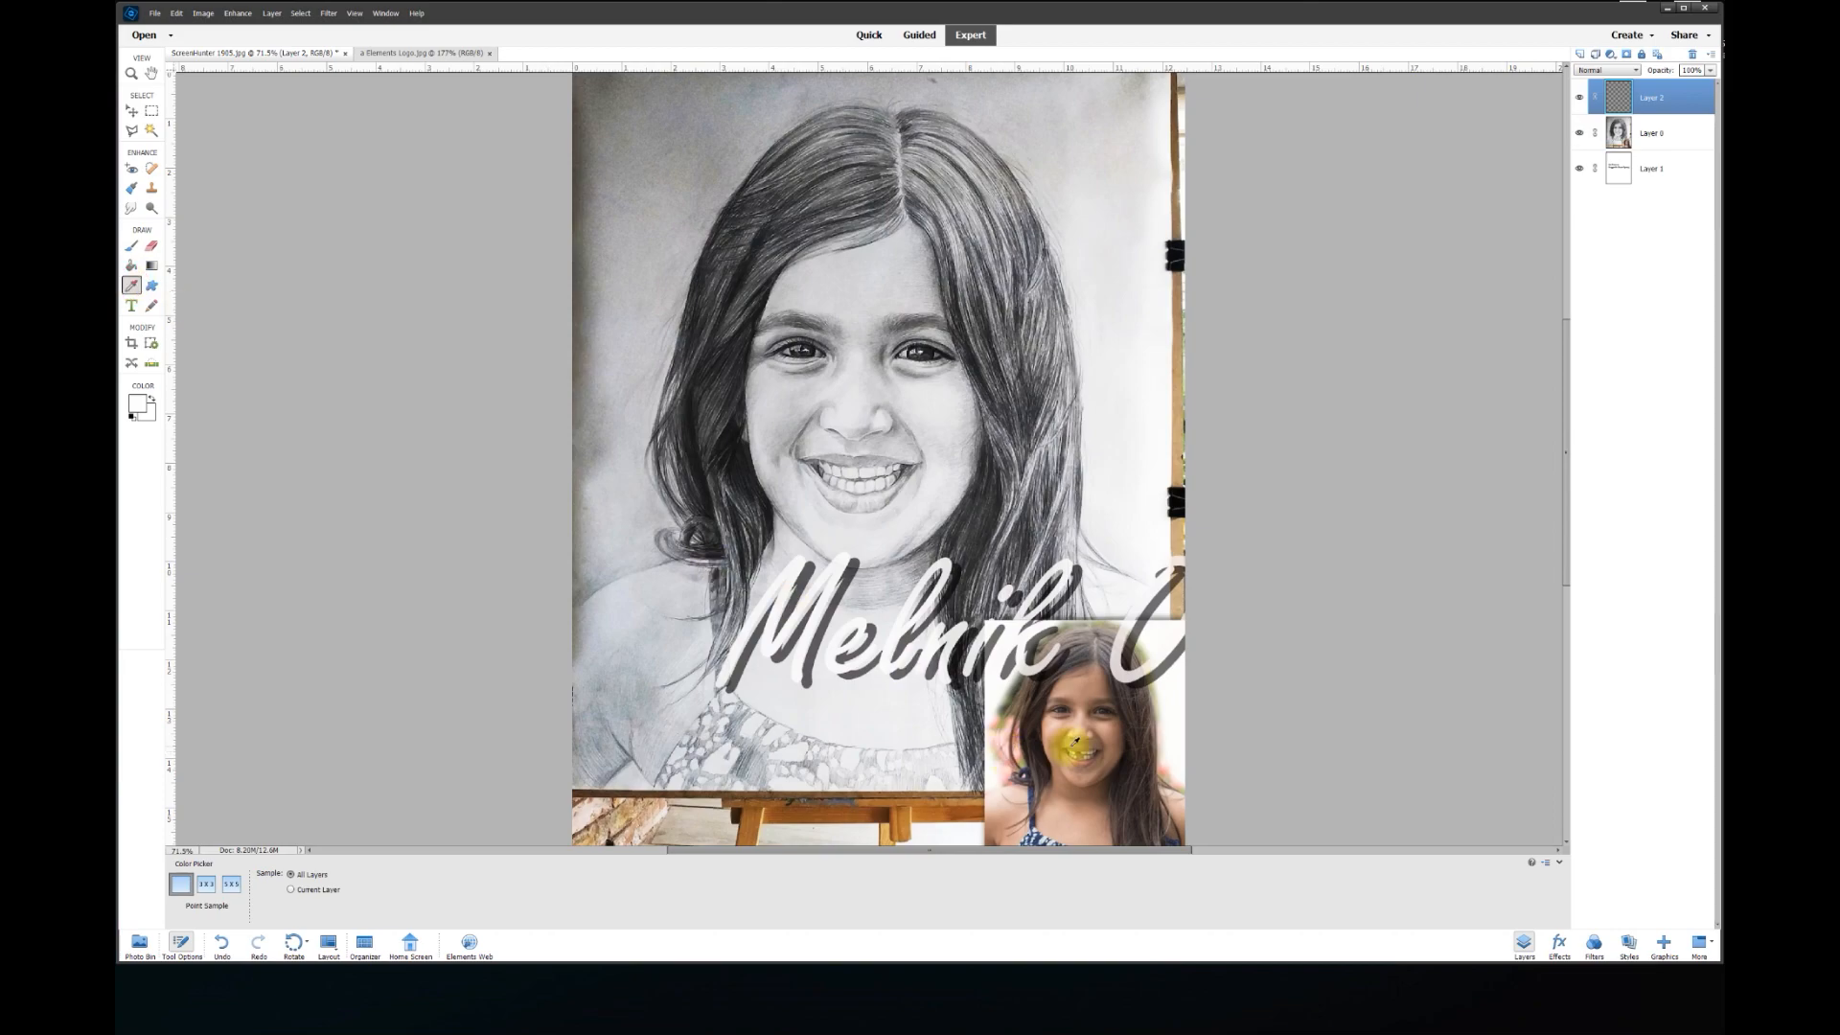
scroll(1076, 748, up, 5)
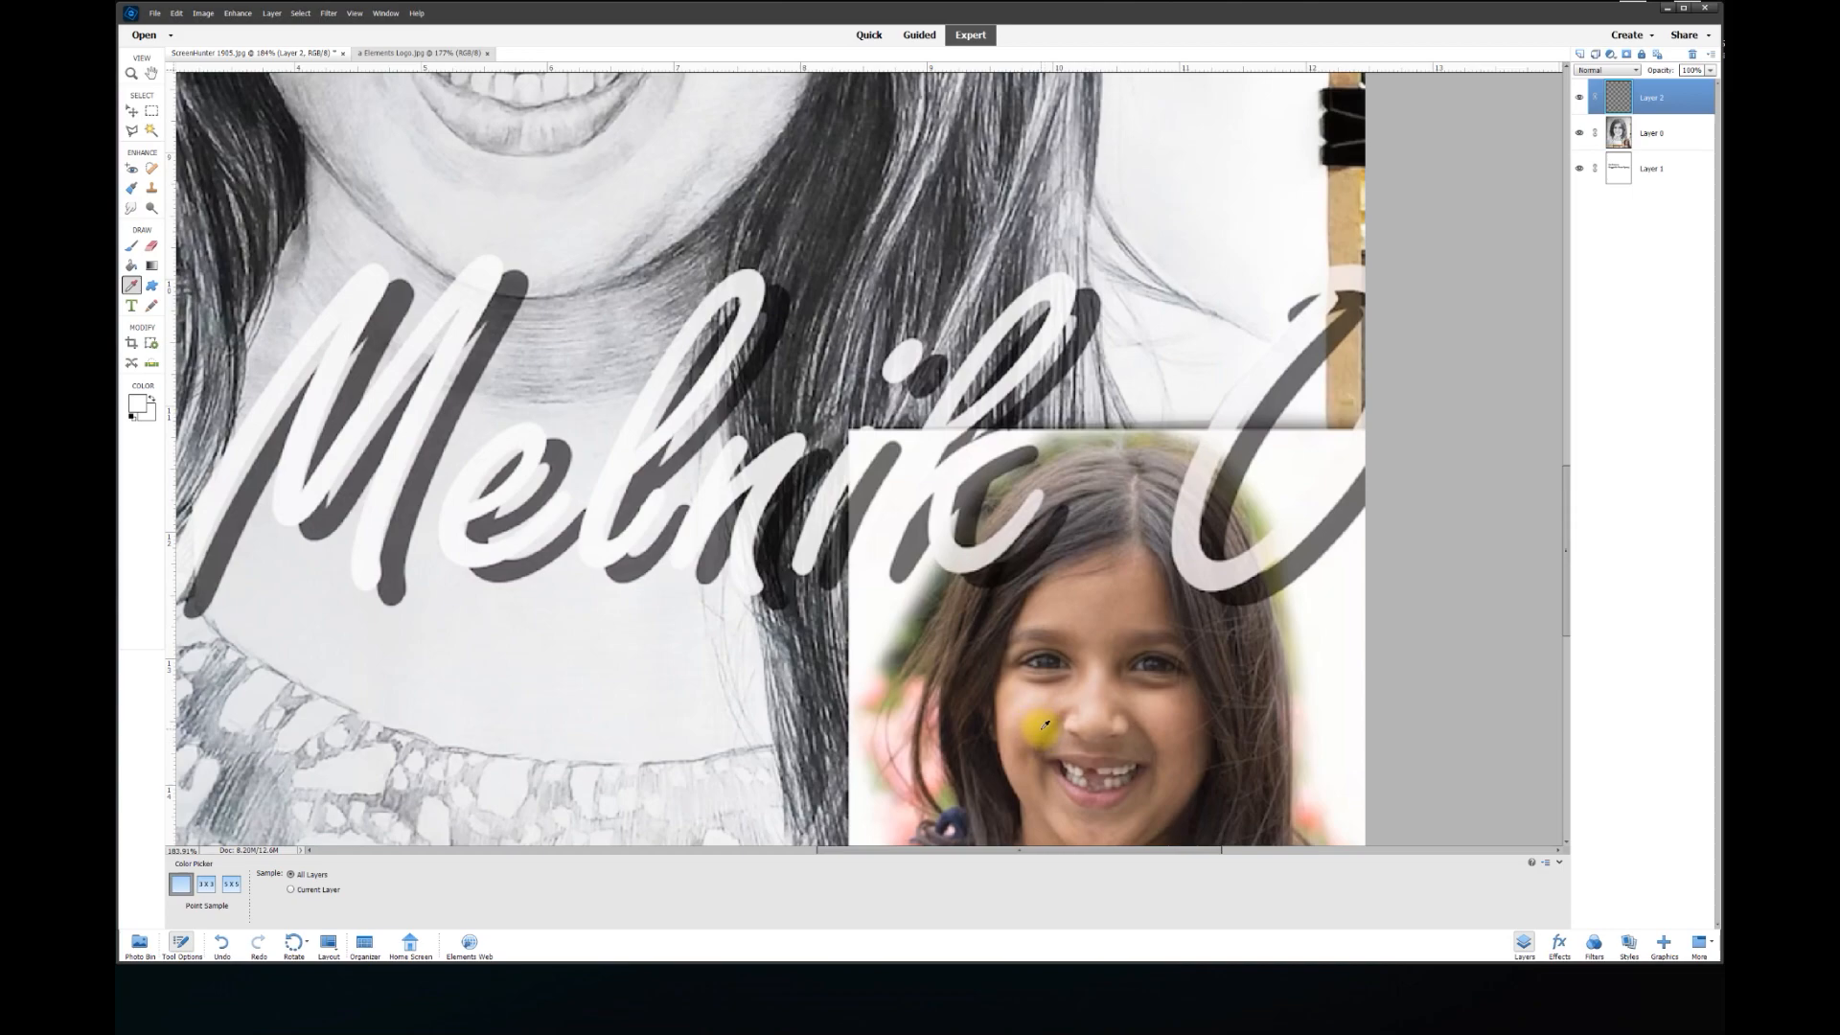
scroll(698, 468, down, 6)
scroll(863, 388, up, 4)
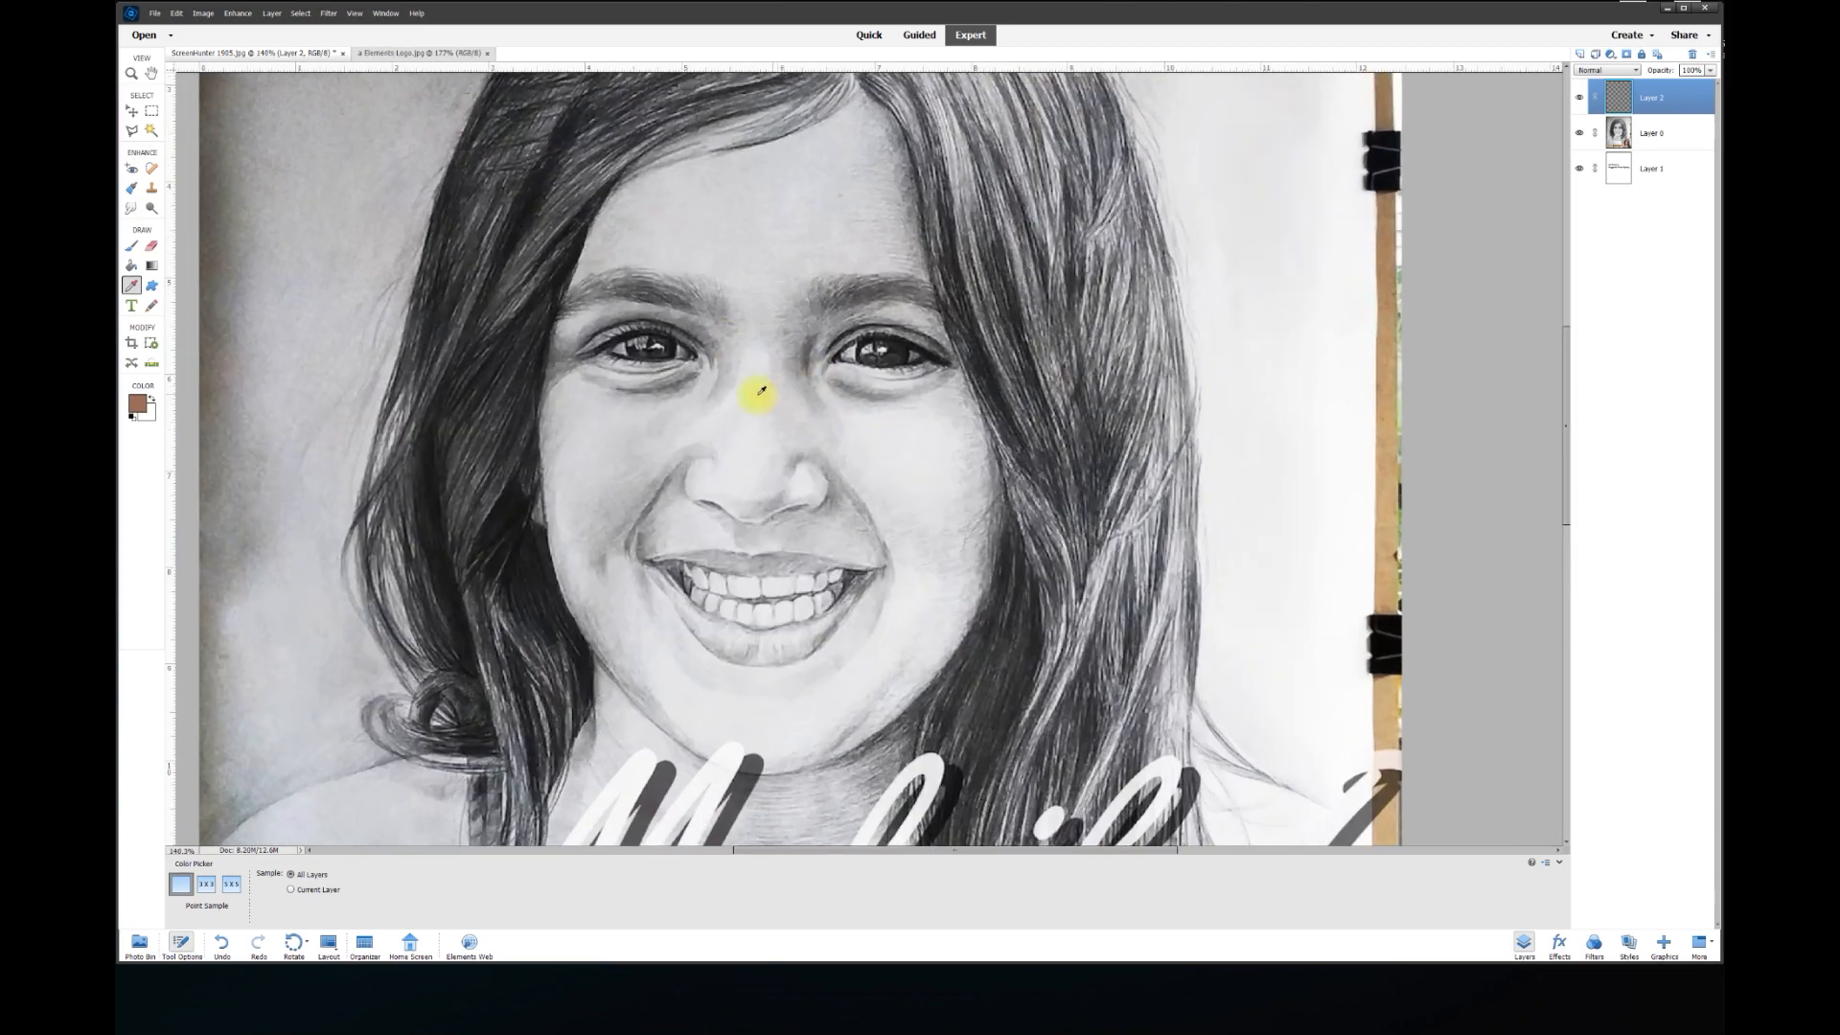
click(132, 246)
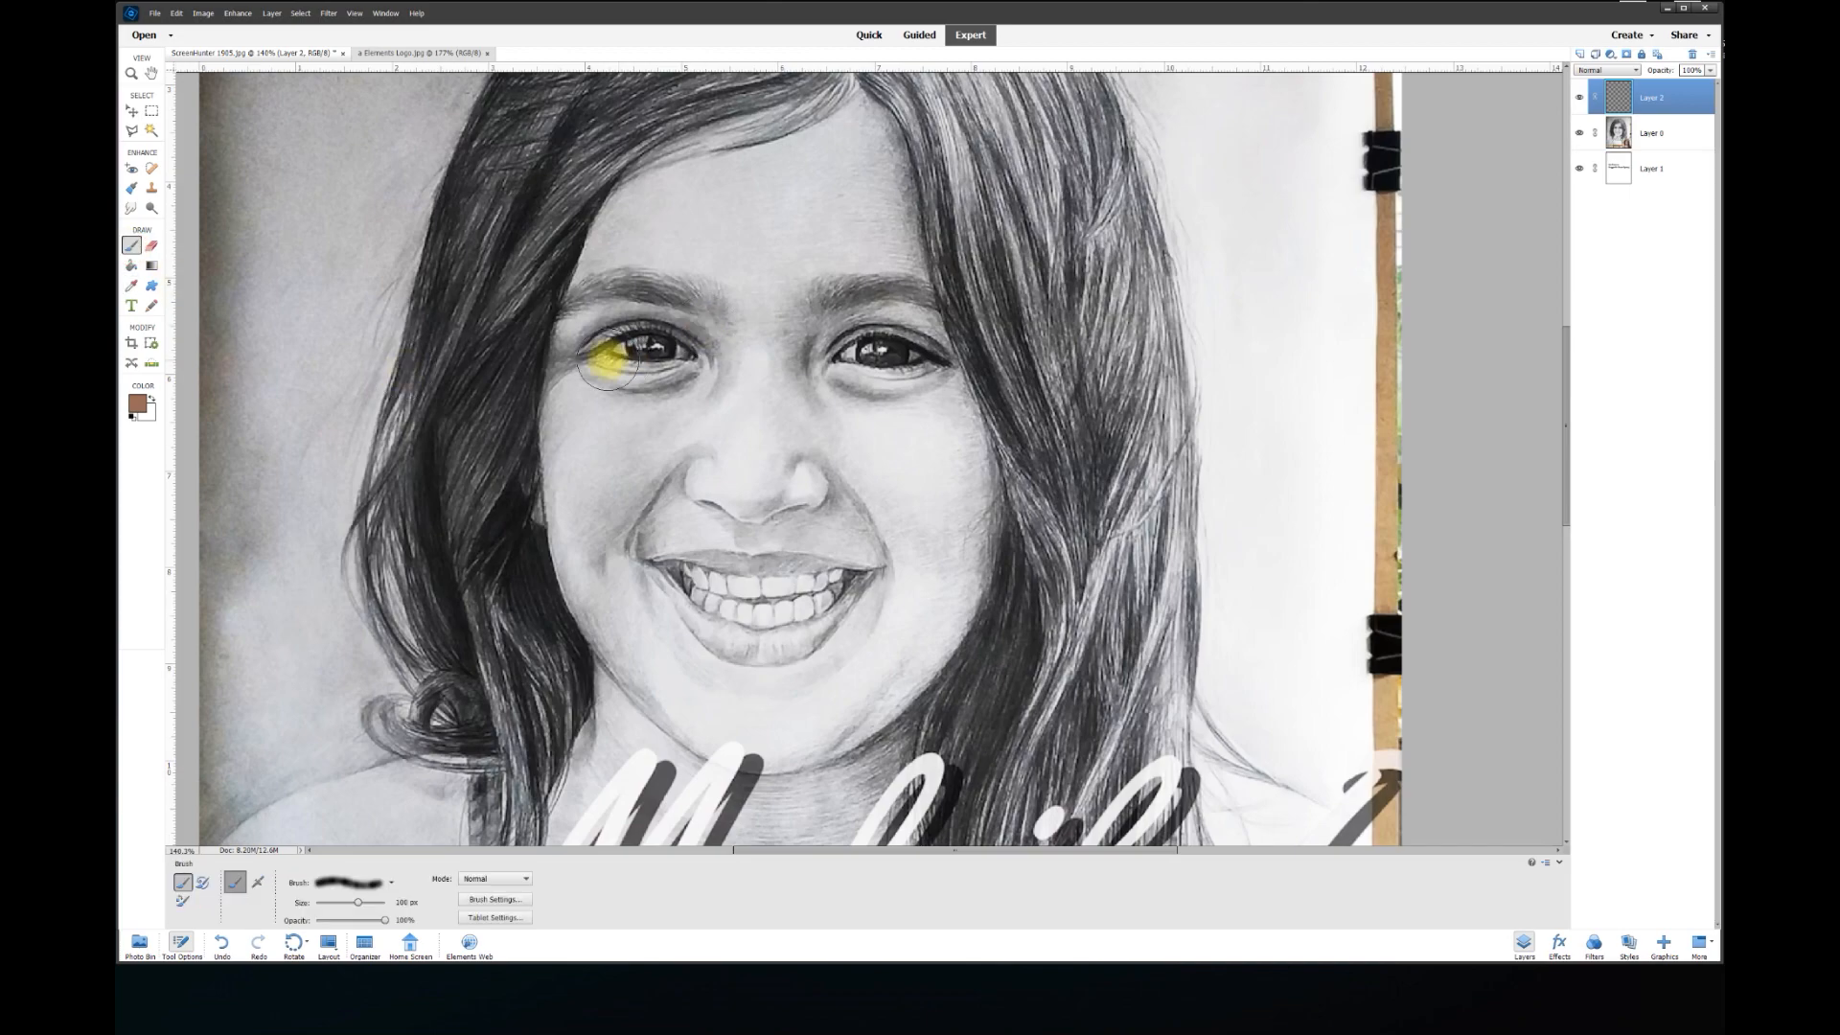
Try building up skin-tone strokes over one eye in the drawing, and undo them
mouse_move(602, 345)
mouse_down()
mouse_move(575, 349)
mouse_move(717, 355)
mouse_up()
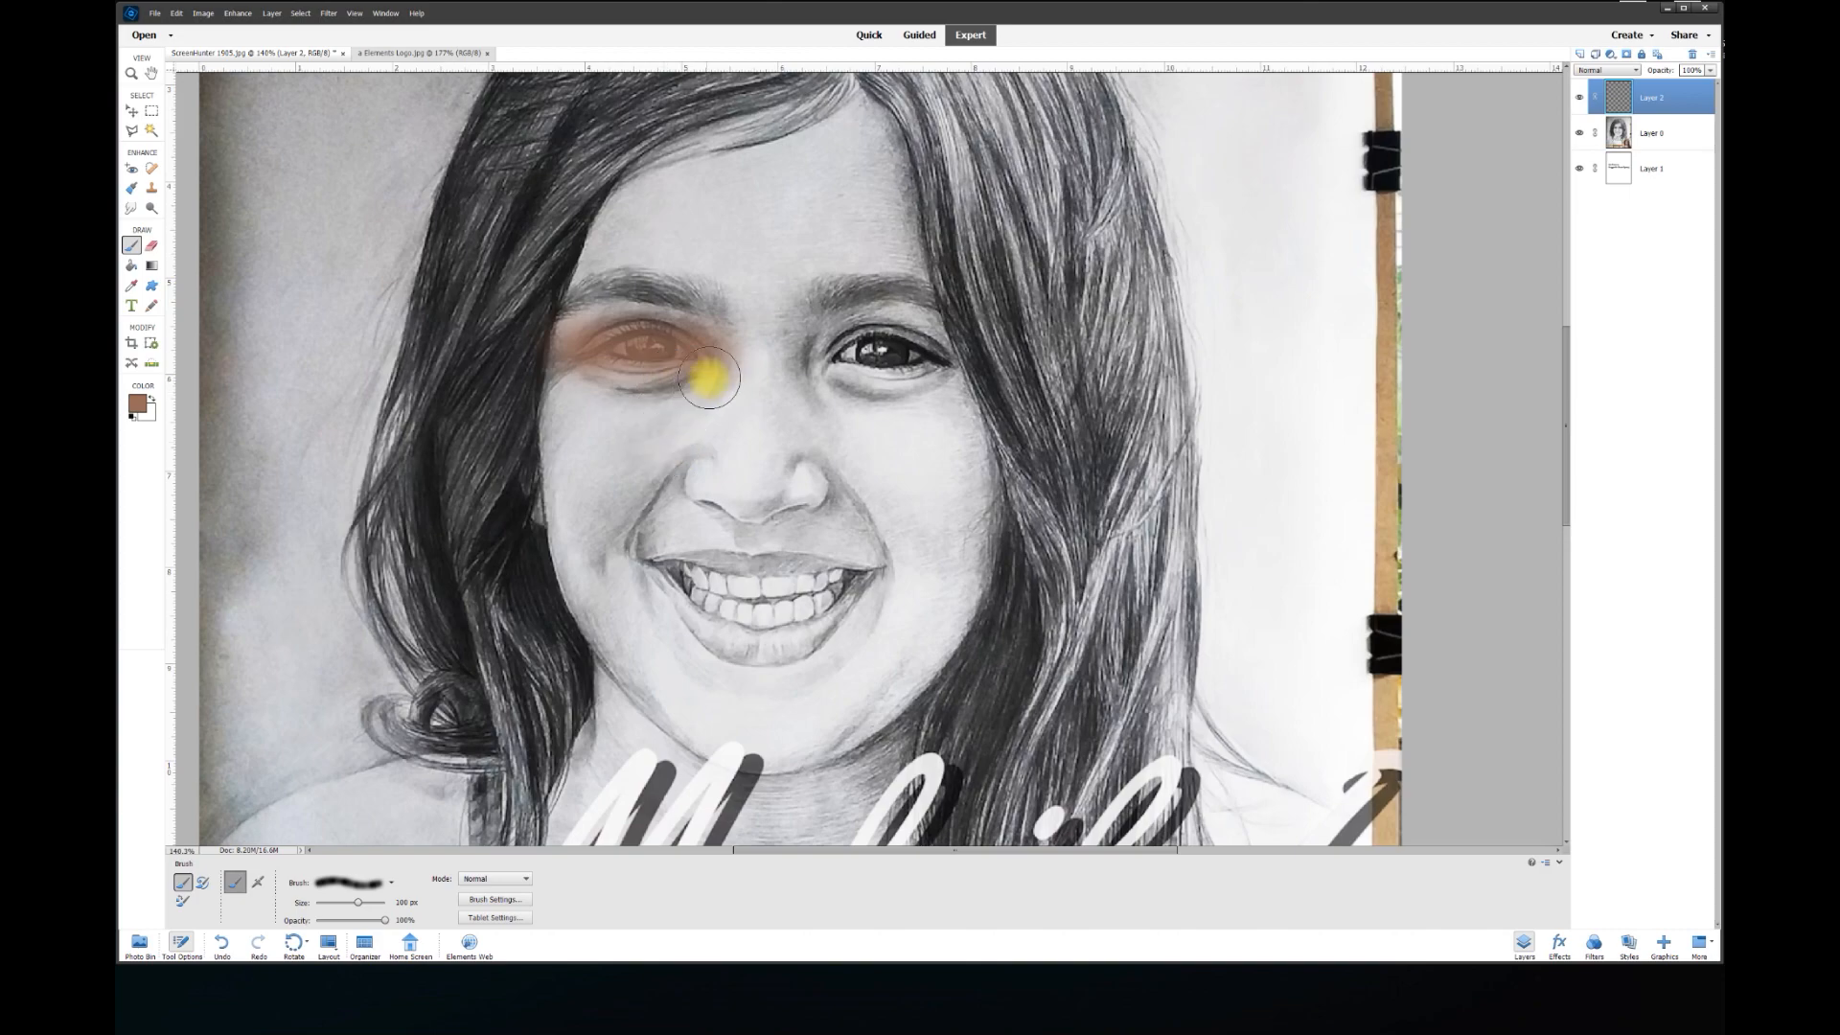
mouse_move(594, 362)
mouse_down()
mouse_move(566, 349)
mouse_move(731, 354)
mouse_up()
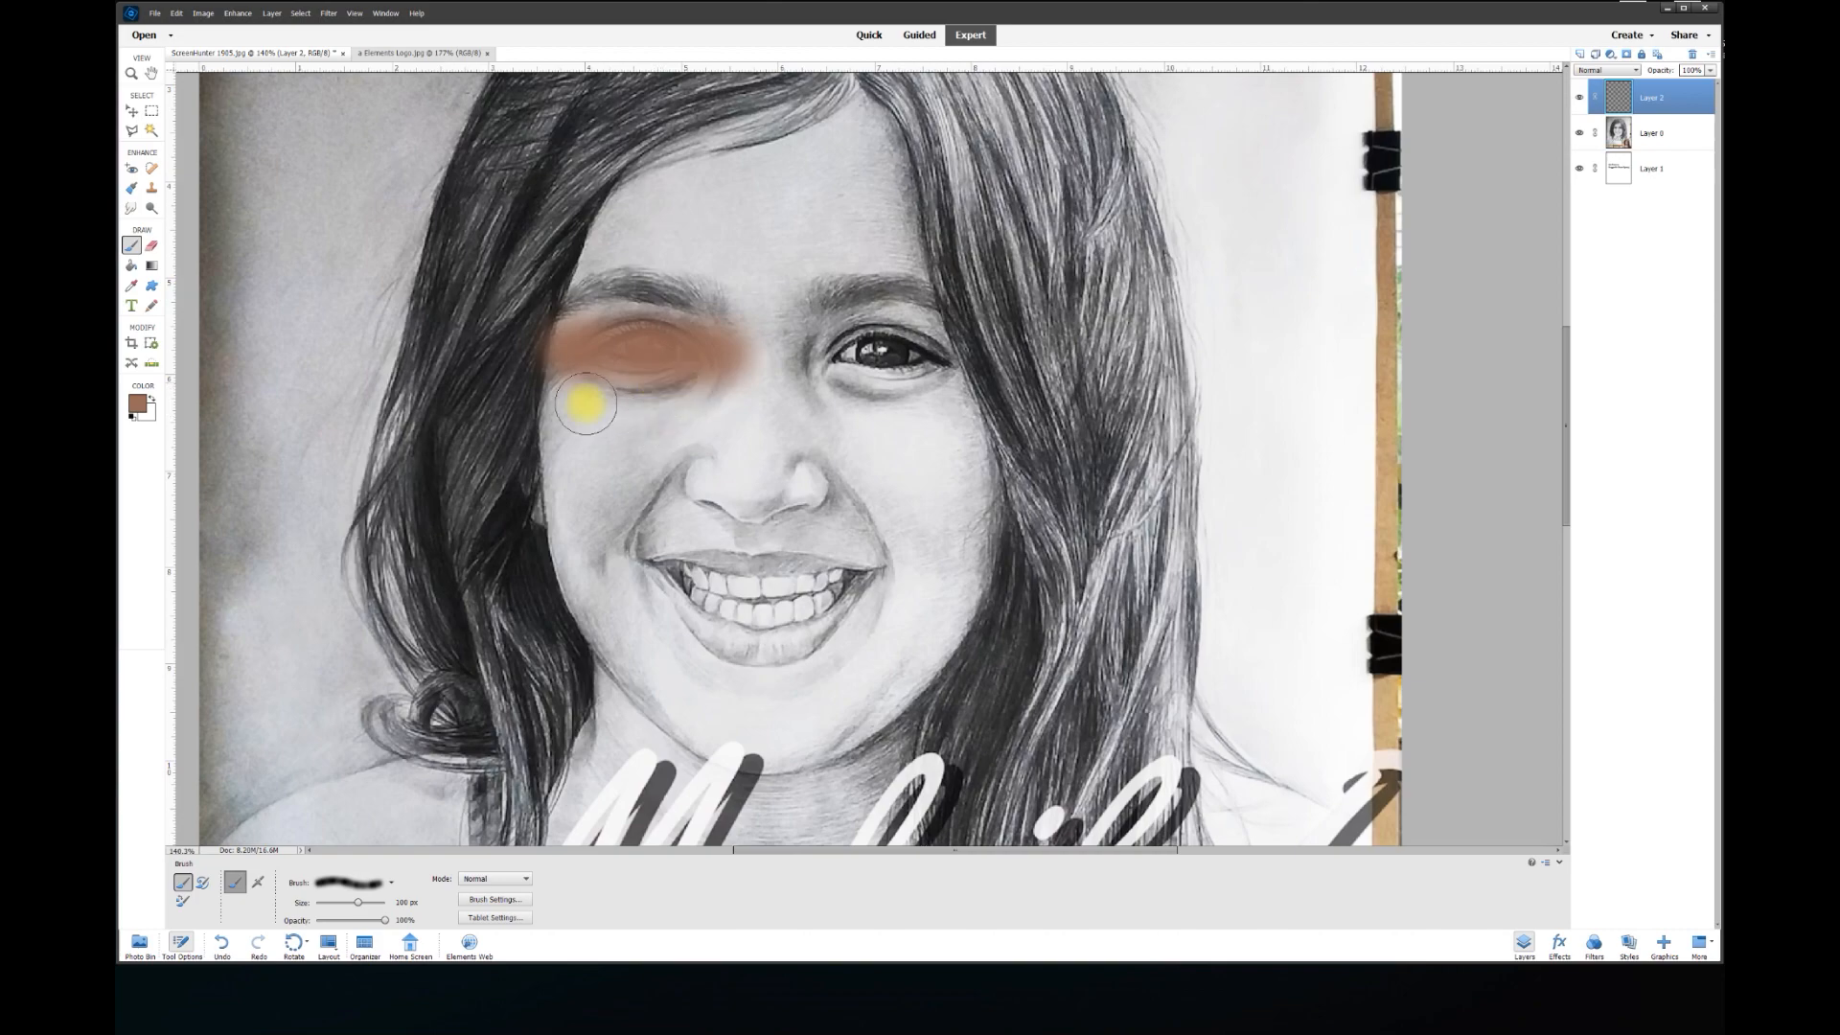
mouse_move(658, 353)
mouse_down()
mouse_move(609, 354)
mouse_move(693, 354)
mouse_move(609, 346)
mouse_move(674, 346)
mouse_up()
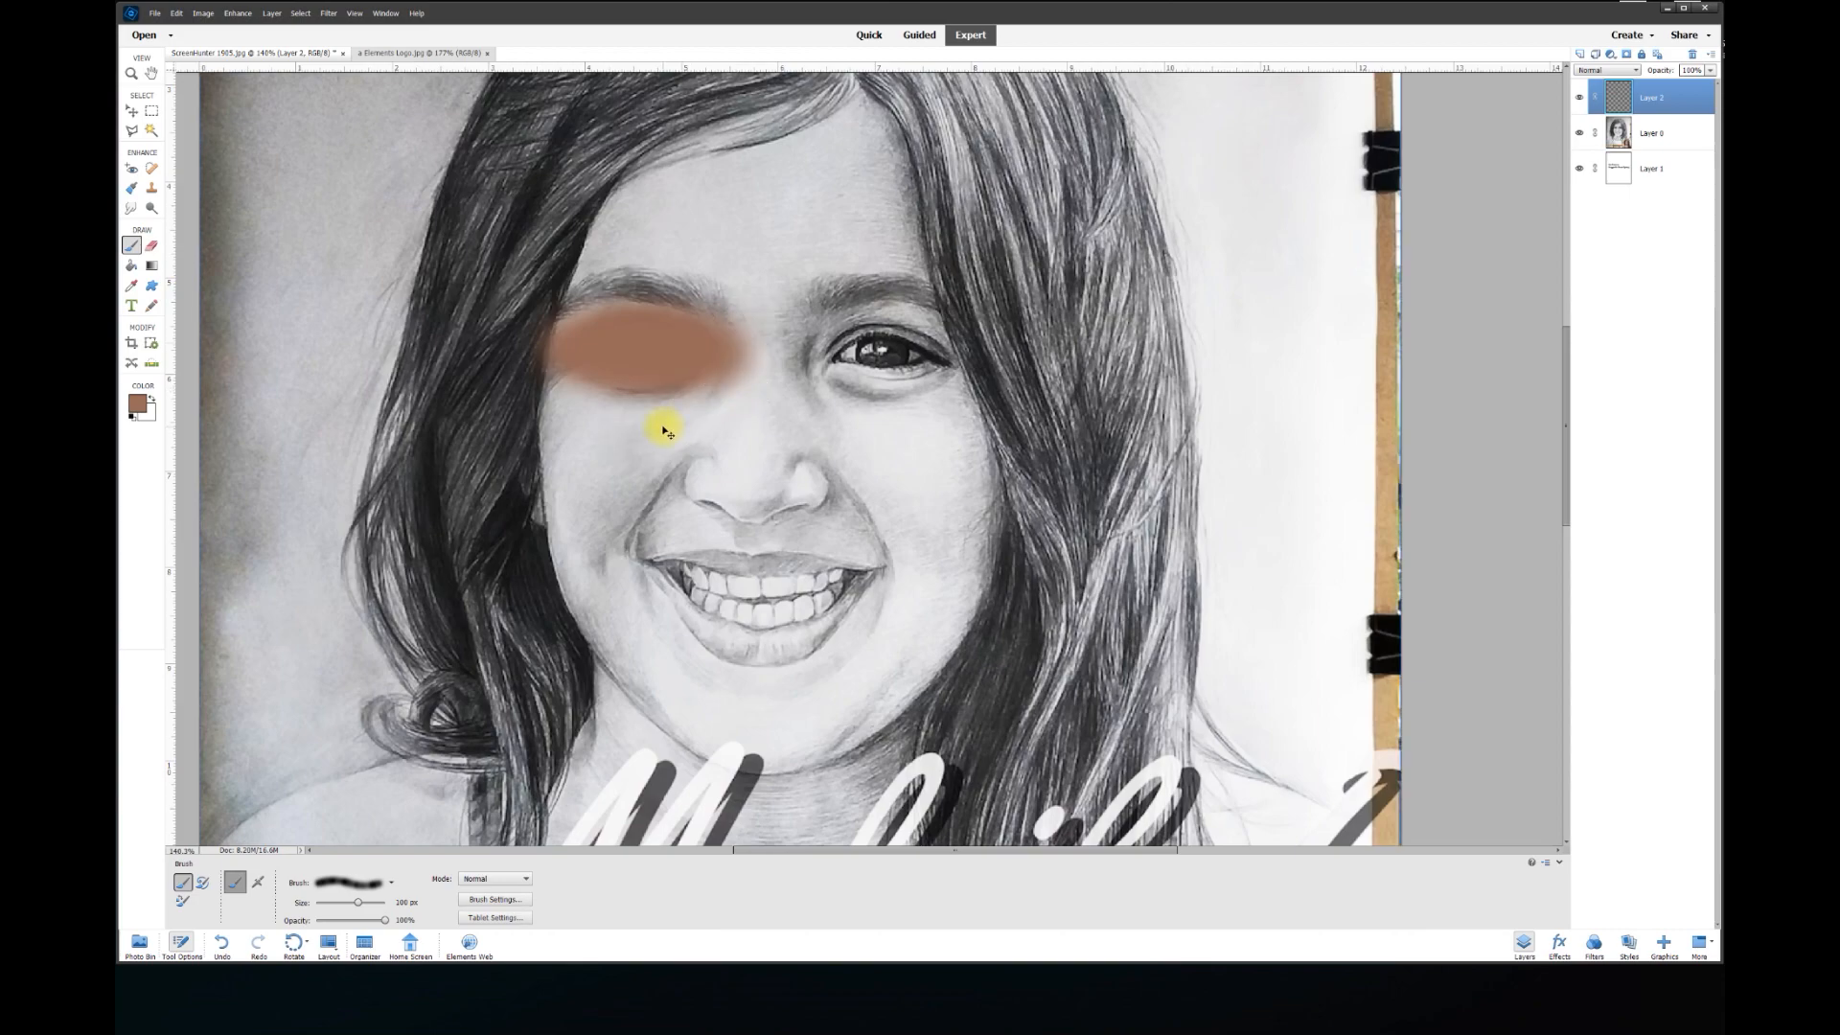
key(ctrl+z)
key(ctrl+z)
key(ctrl+z)
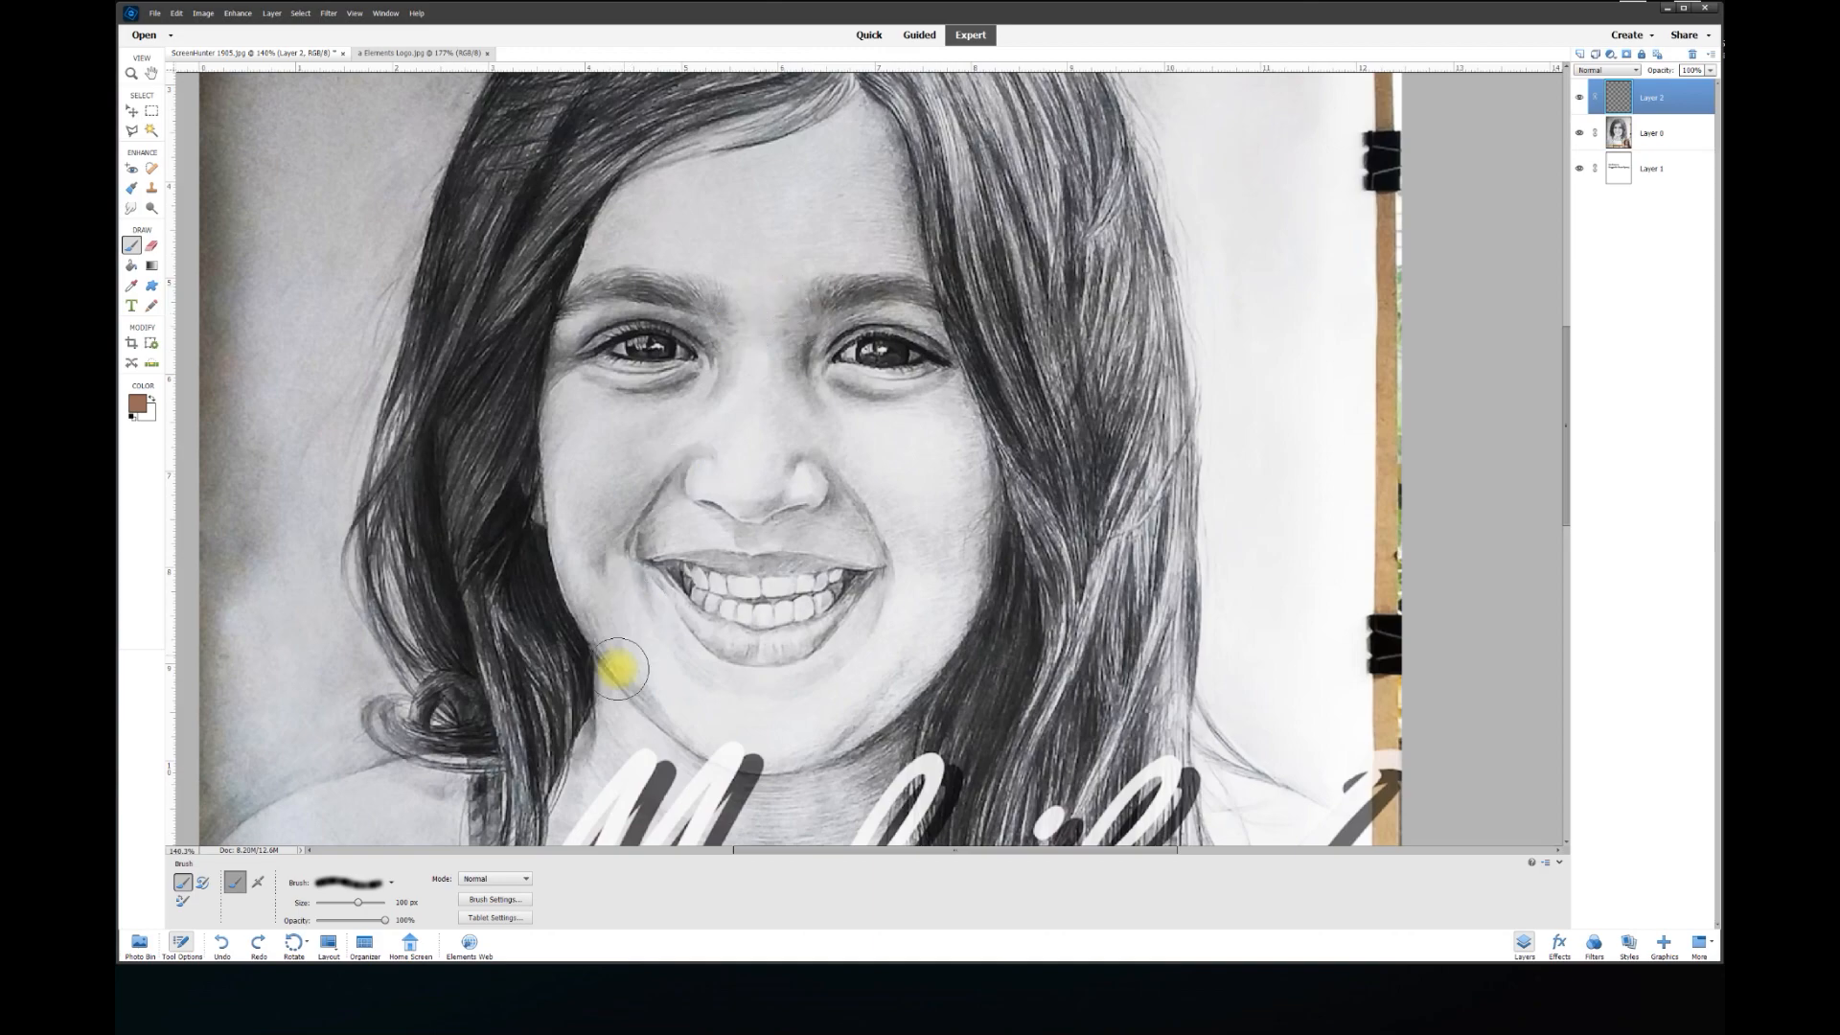
Paint the drawn face with the skin tone, leaving eyes and mouth clear and using a 50 px brush for tight areas
click(401, 902)
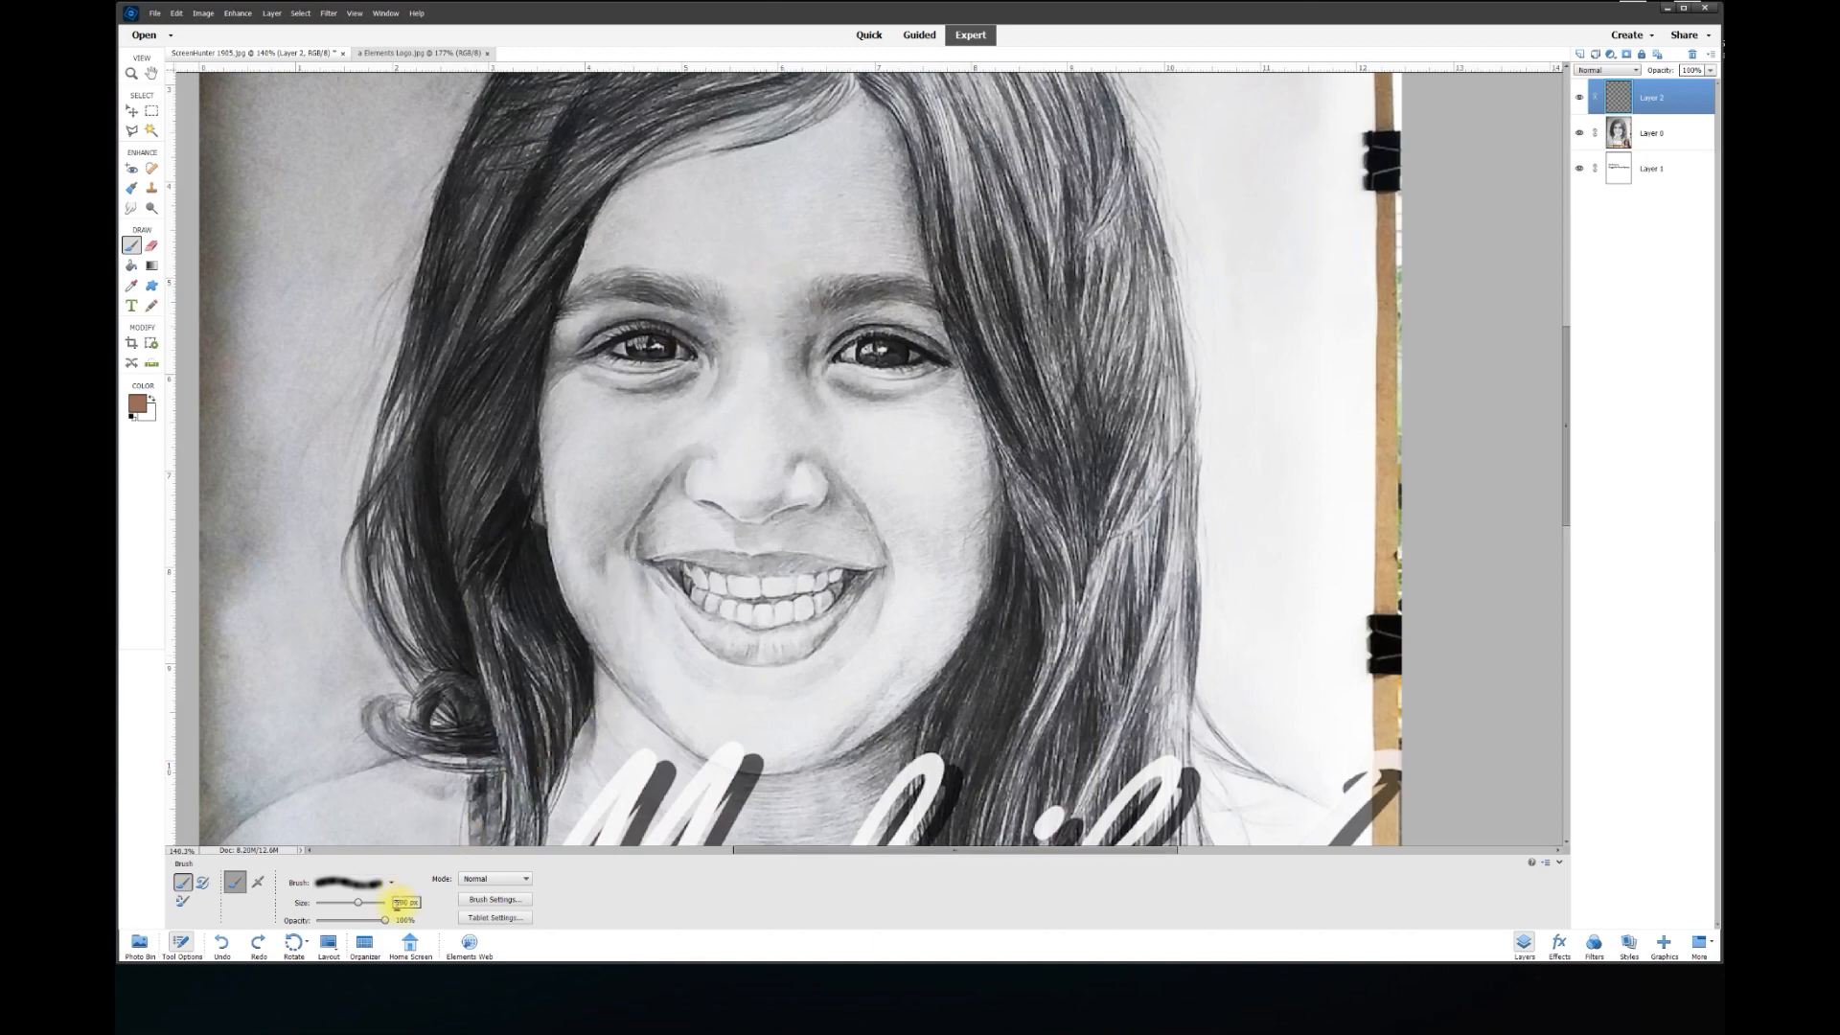
mouse_move(611, 259)
mouse_down()
mouse_move(659, 193)
mouse_move(853, 111)
mouse_move(891, 189)
mouse_move(905, 263)
mouse_move(754, 288)
mouse_move(674, 251)
mouse_move(600, 252)
mouse_move(773, 259)
mouse_move(815, 224)
mouse_move(900, 223)
mouse_move(835, 153)
mouse_move(818, 180)
mouse_move(703, 209)
mouse_move(763, 176)
mouse_move(703, 183)
mouse_move(787, 259)
mouse_move(725, 445)
mouse_move(793, 398)
mouse_move(920, 405)
mouse_move(580, 398)
mouse_move(623, 651)
mouse_move(755, 743)
mouse_move(951, 614)
mouse_move(948, 429)
mouse_move(914, 523)
mouse_move(911, 630)
mouse_move(743, 694)
mouse_move(617, 526)
mouse_move(660, 493)
mouse_move(777, 534)
mouse_move(754, 533)
mouse_move(783, 642)
mouse_move(882, 653)
mouse_move(687, 697)
mouse_up()
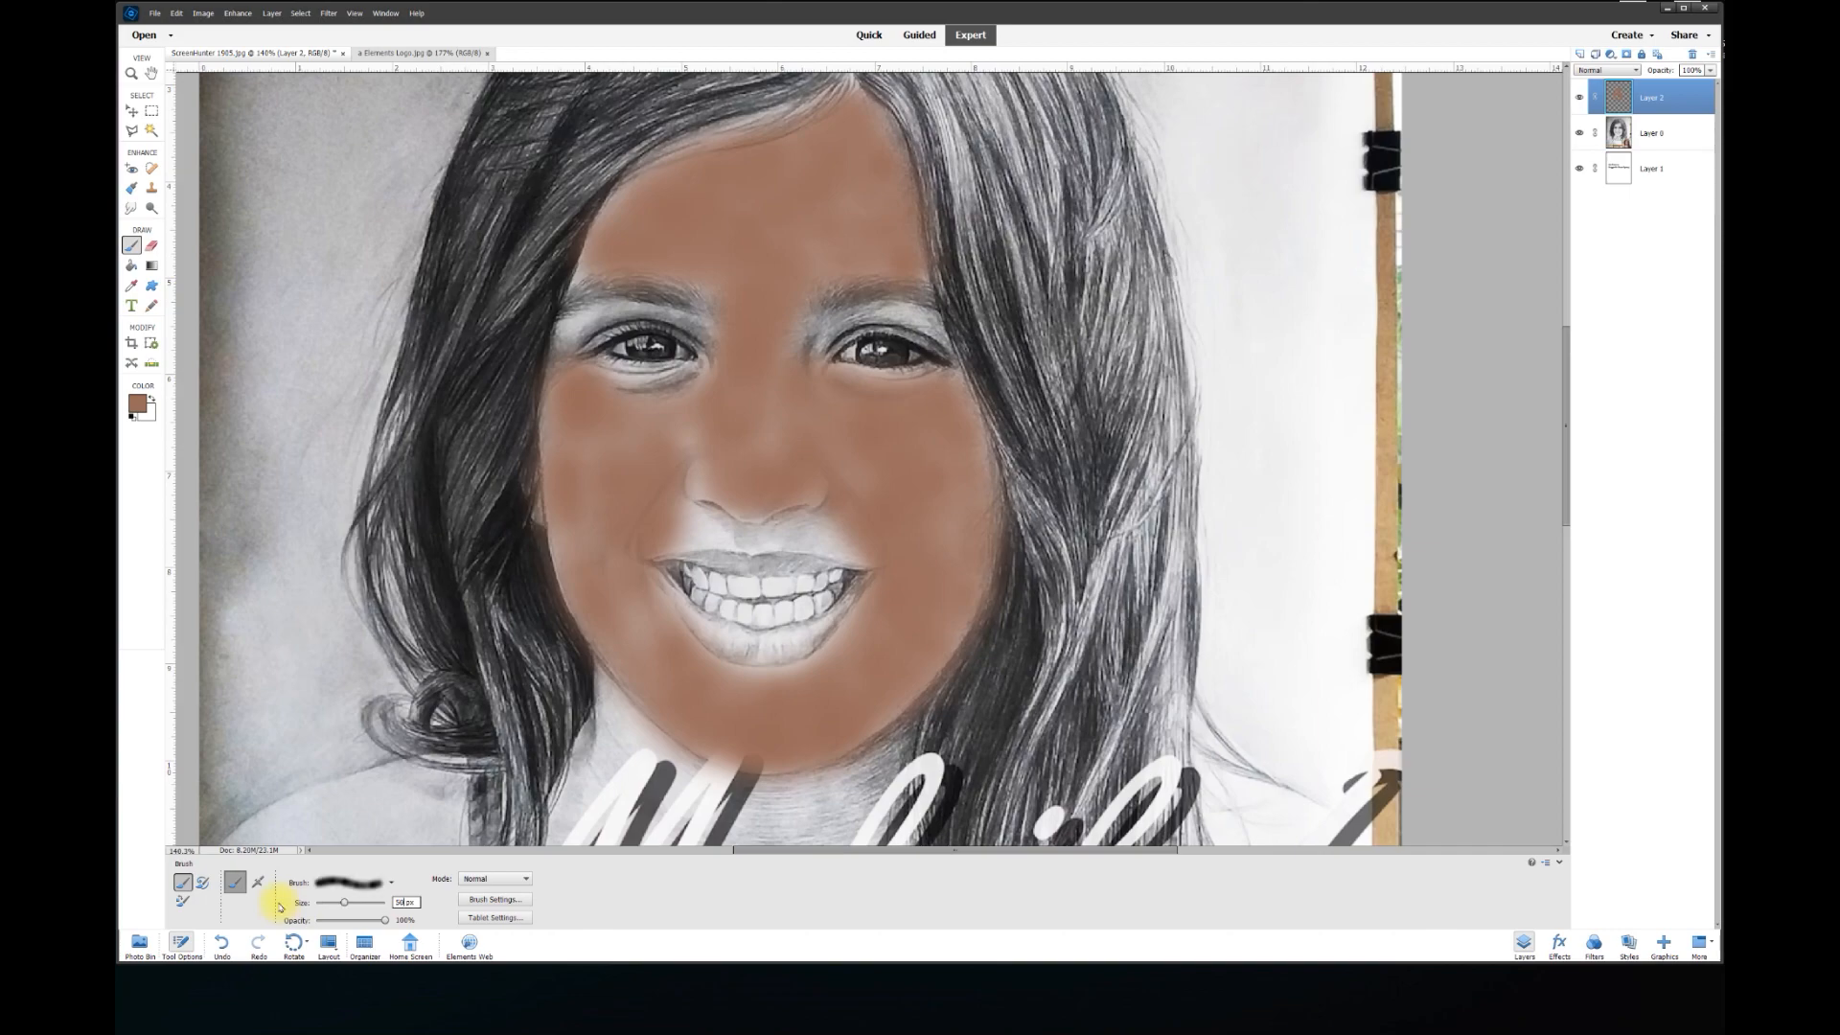
mouse_move(687, 522)
mouse_down()
mouse_move(841, 523)
mouse_move(862, 544)
mouse_move(665, 526)
mouse_up()
drag(569, 333, 868, 291)
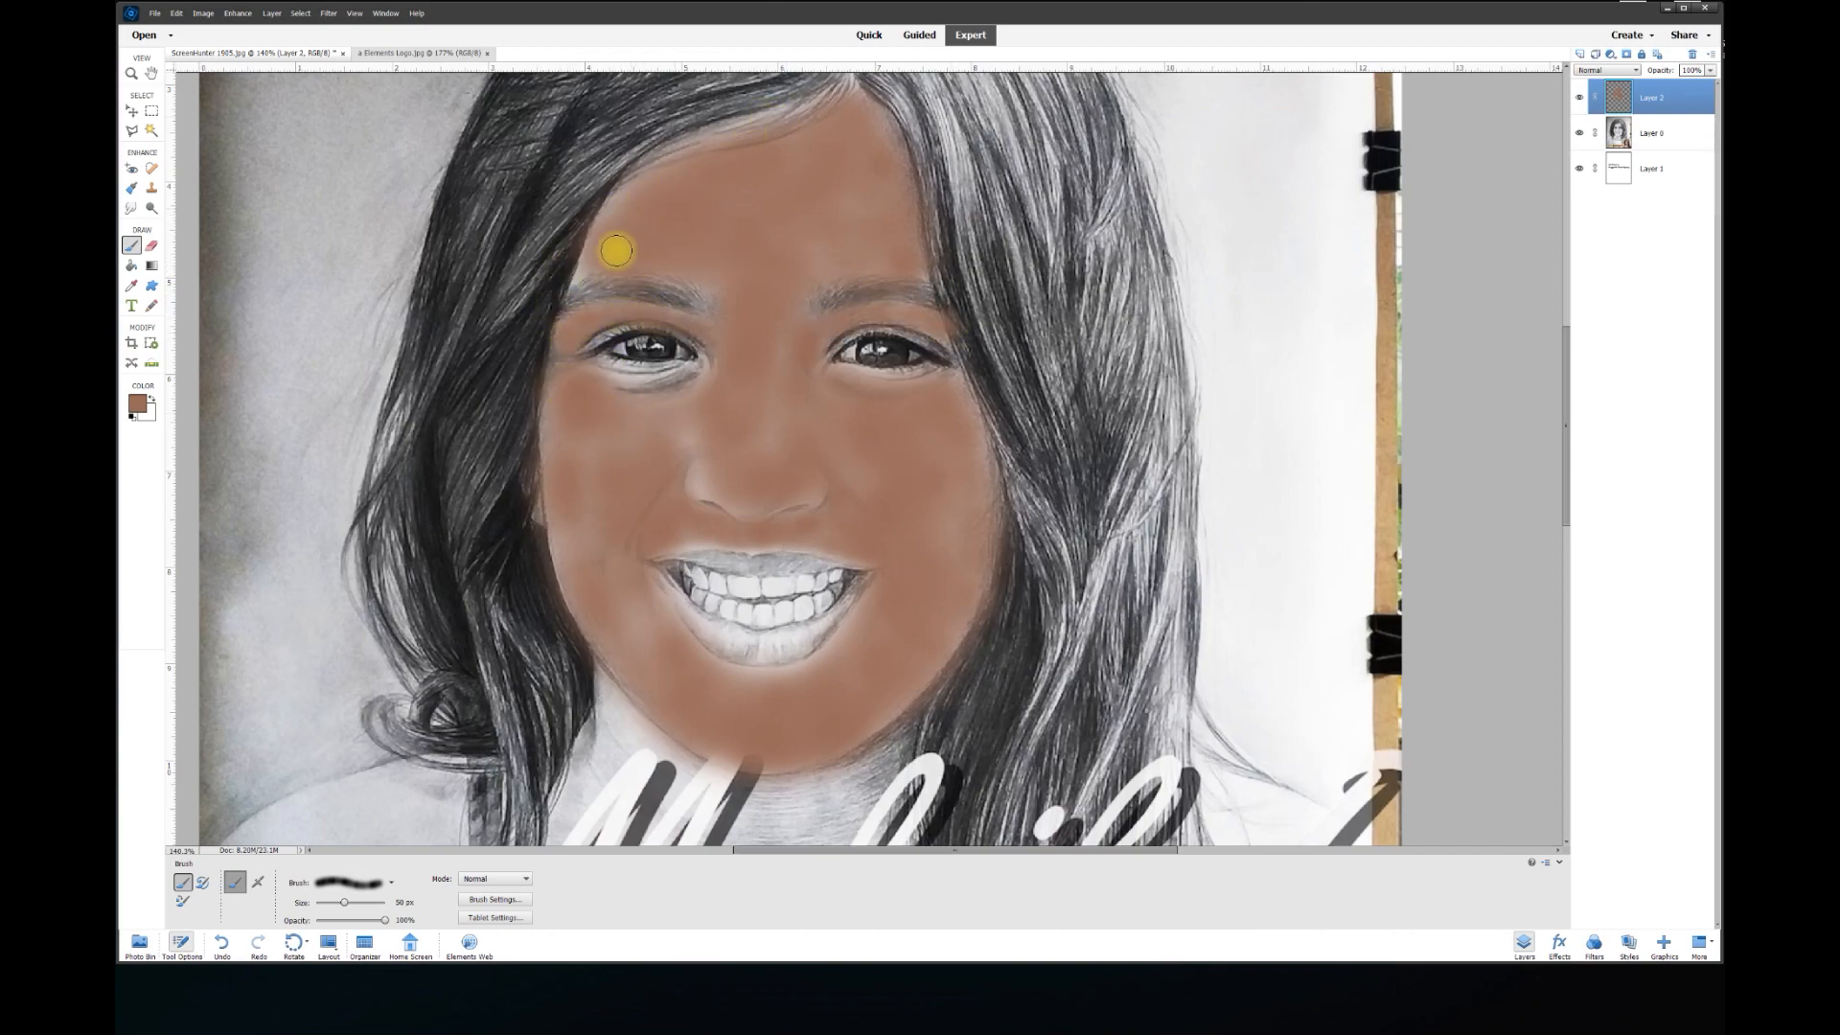
Try outlining the area beside the chin with the freehand Lasso, and deselect it
click(150, 247)
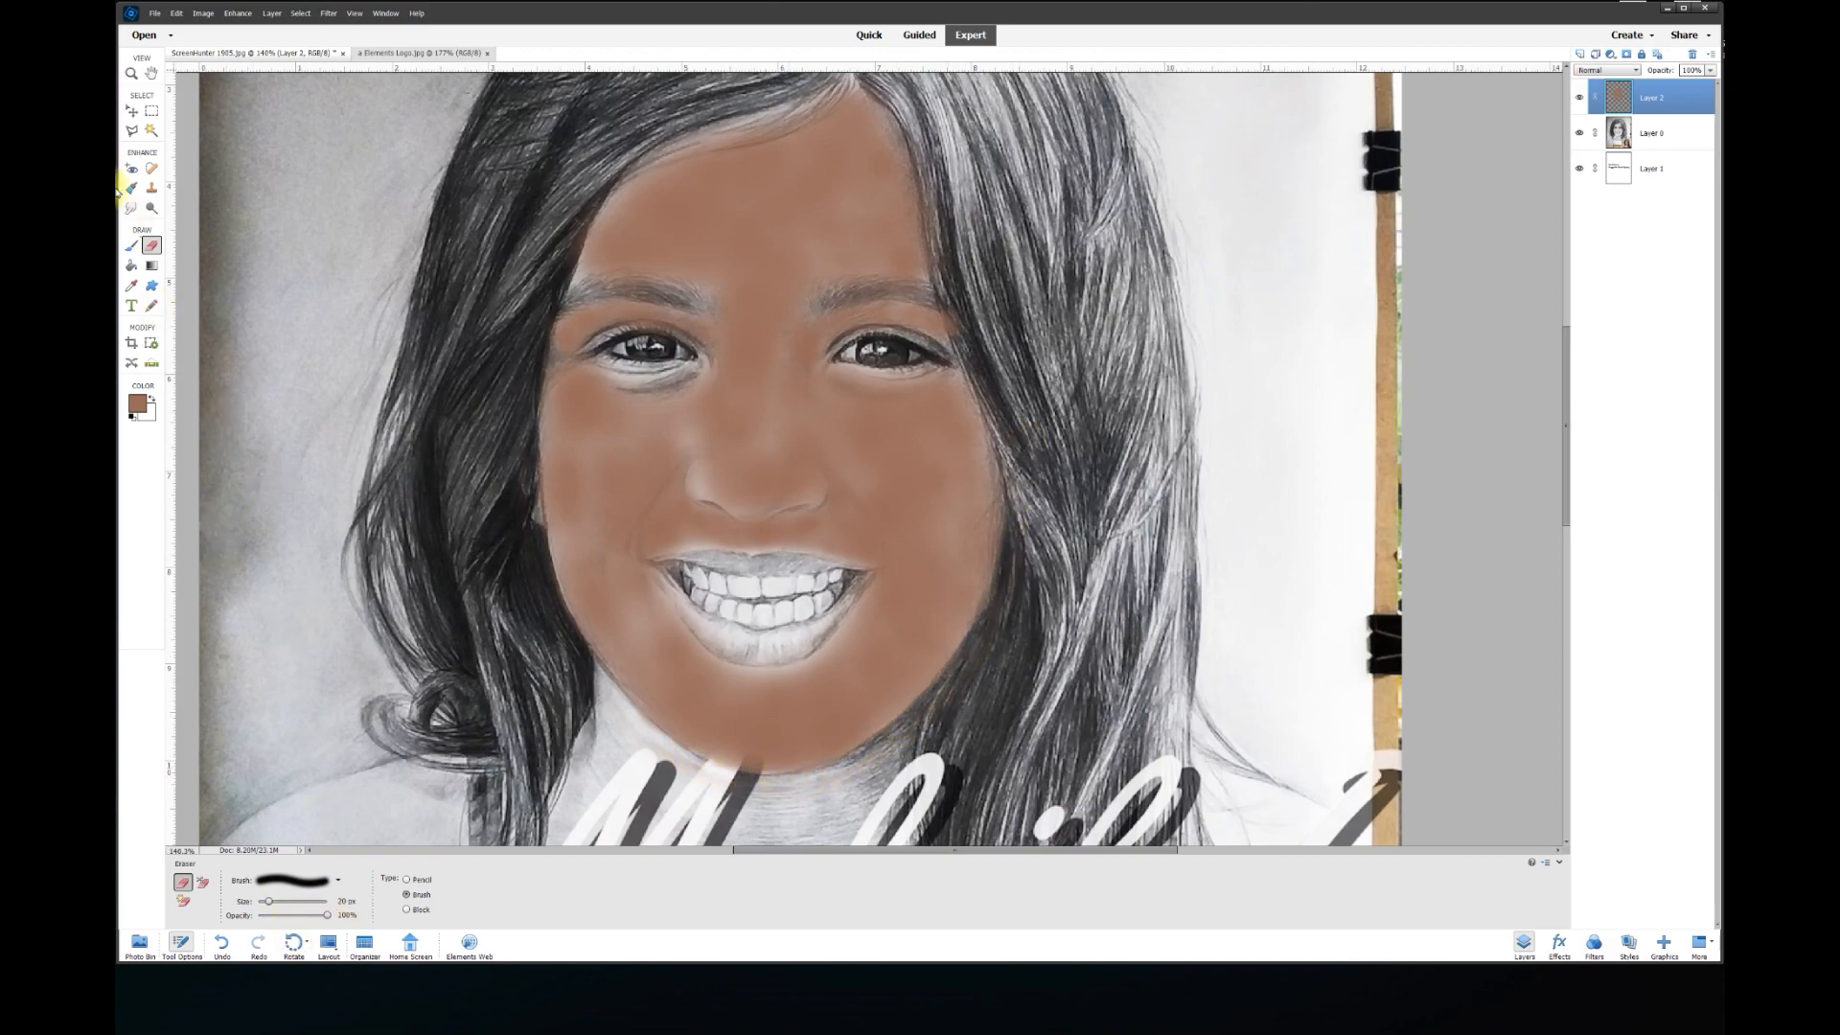
click(133, 132)
click(183, 881)
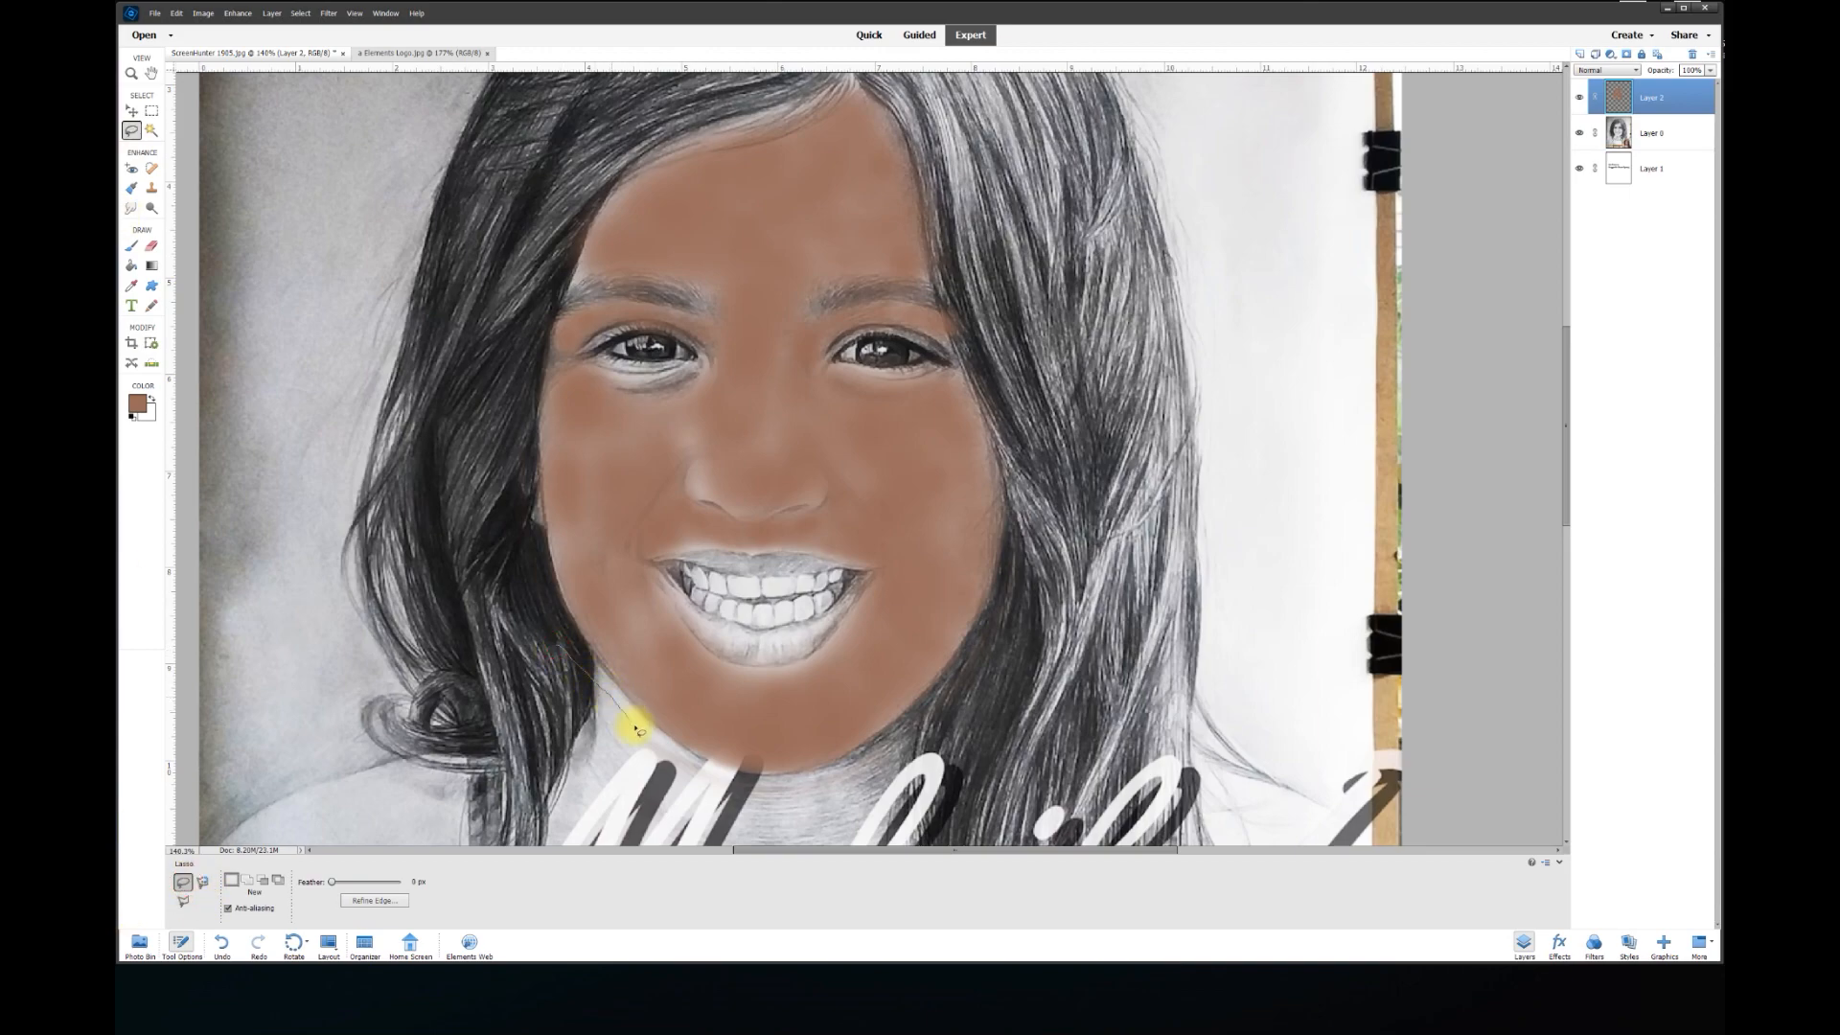
mouse_move(724, 776)
mouse_down()
mouse_move(836, 773)
mouse_move(986, 632)
mouse_move(1033, 684)
mouse_move(1001, 805)
mouse_move(836, 828)
mouse_move(637, 810)
mouse_move(550, 746)
mouse_move(544, 692)
mouse_up()
key(ctrl+d)
Erase the skin-tone paint that overlaps the edges of the lips with the Eraser
key(e)
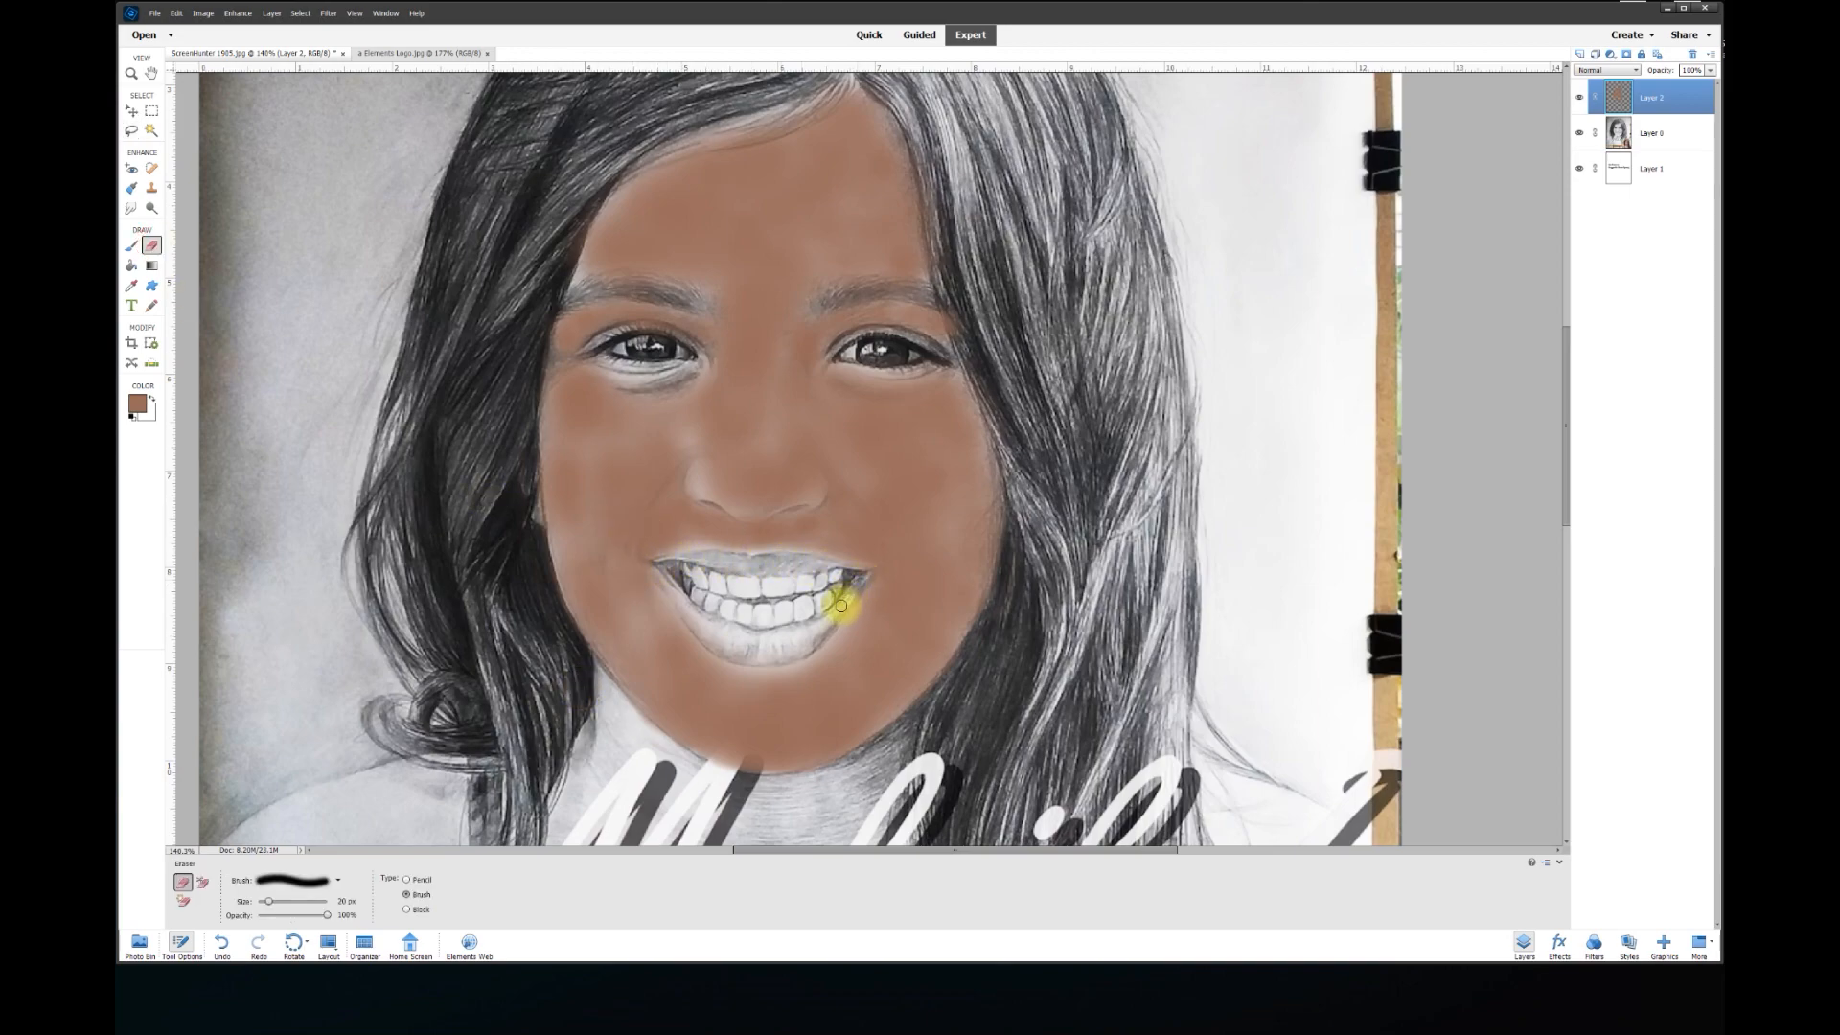
mouse_move(732, 647)
mouse_down()
mouse_move(645, 563)
mouse_move(772, 660)
mouse_up()
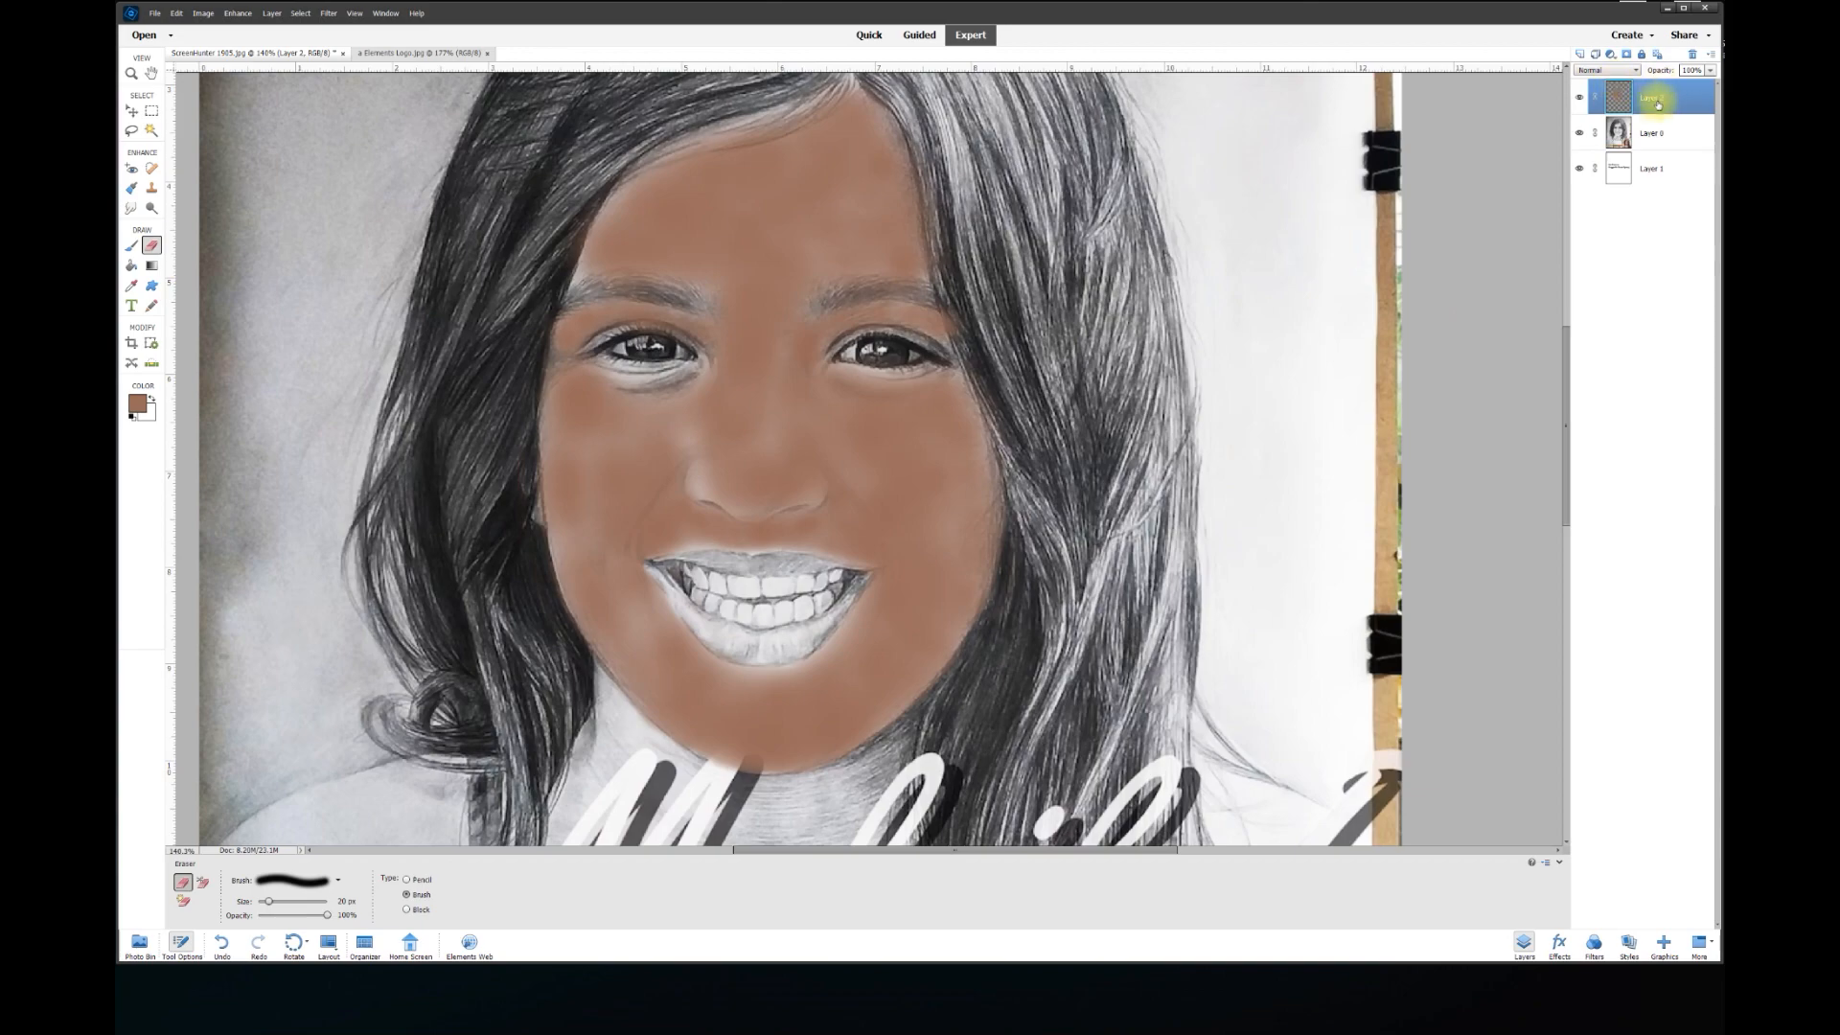
Add a new layer and sample the pink lip colour from the reference photo as the foreground colour
click(1582, 53)
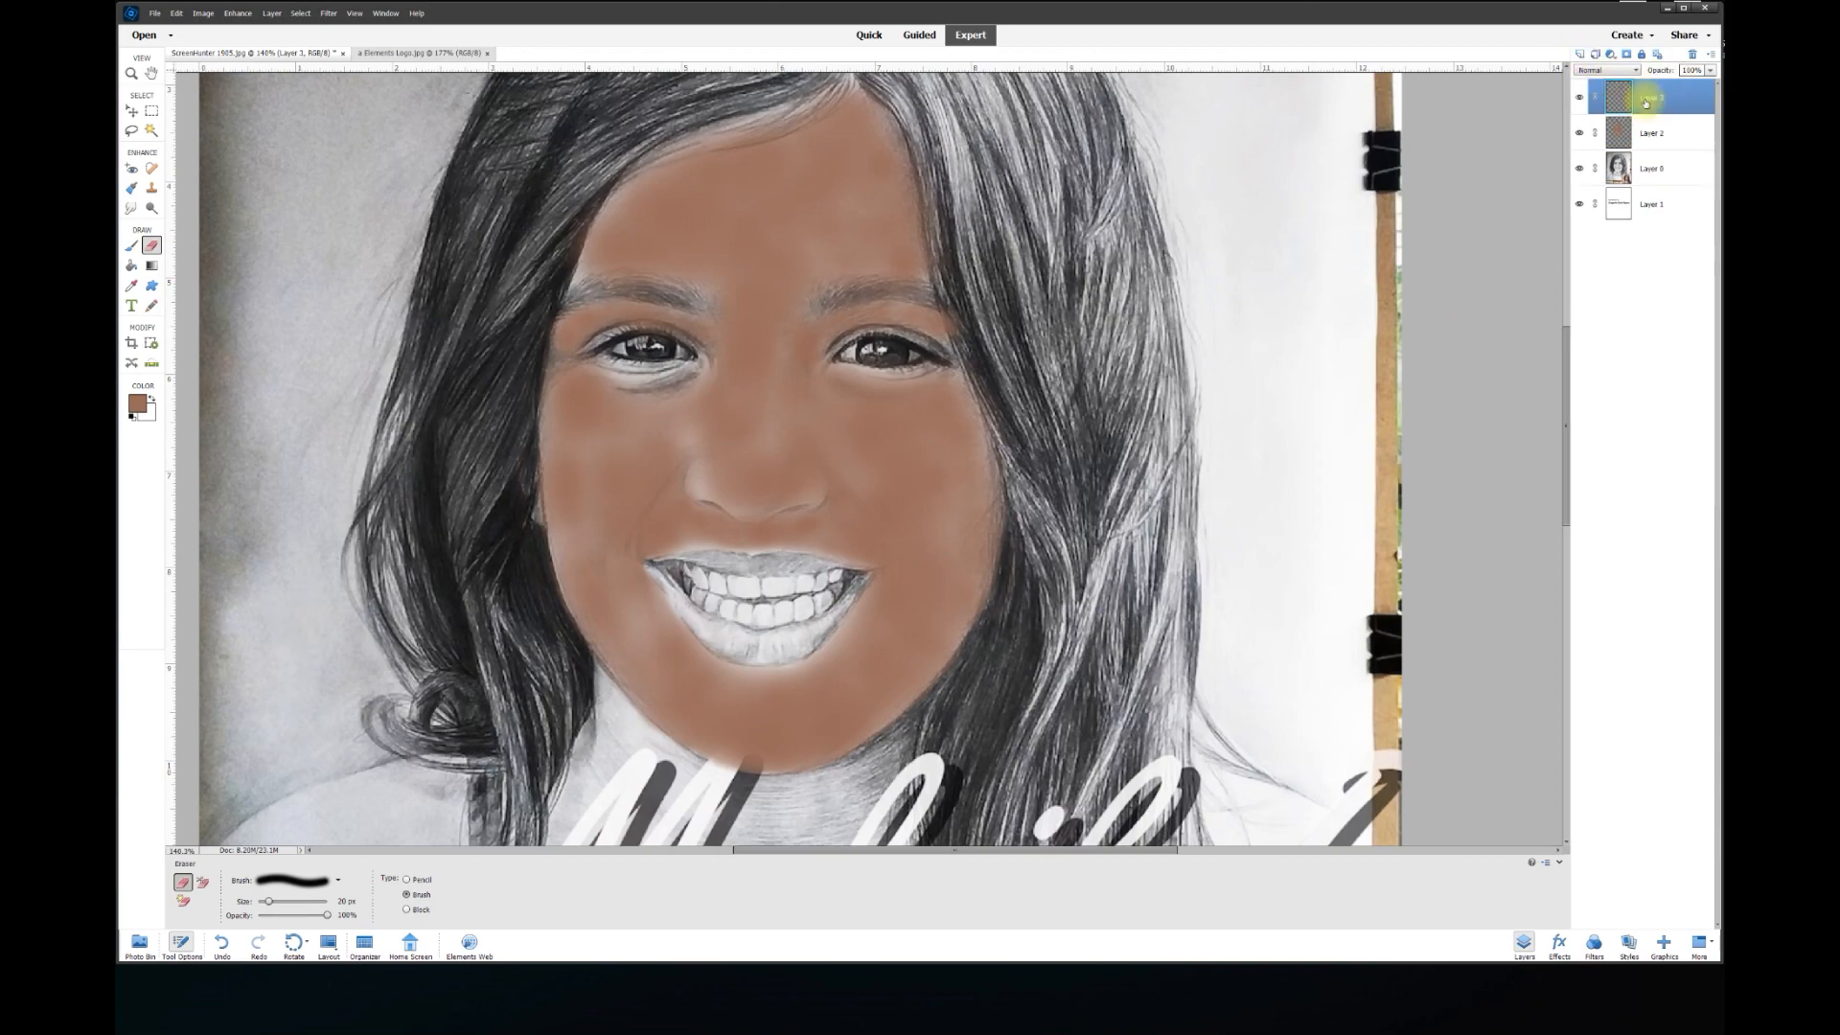
click(131, 287)
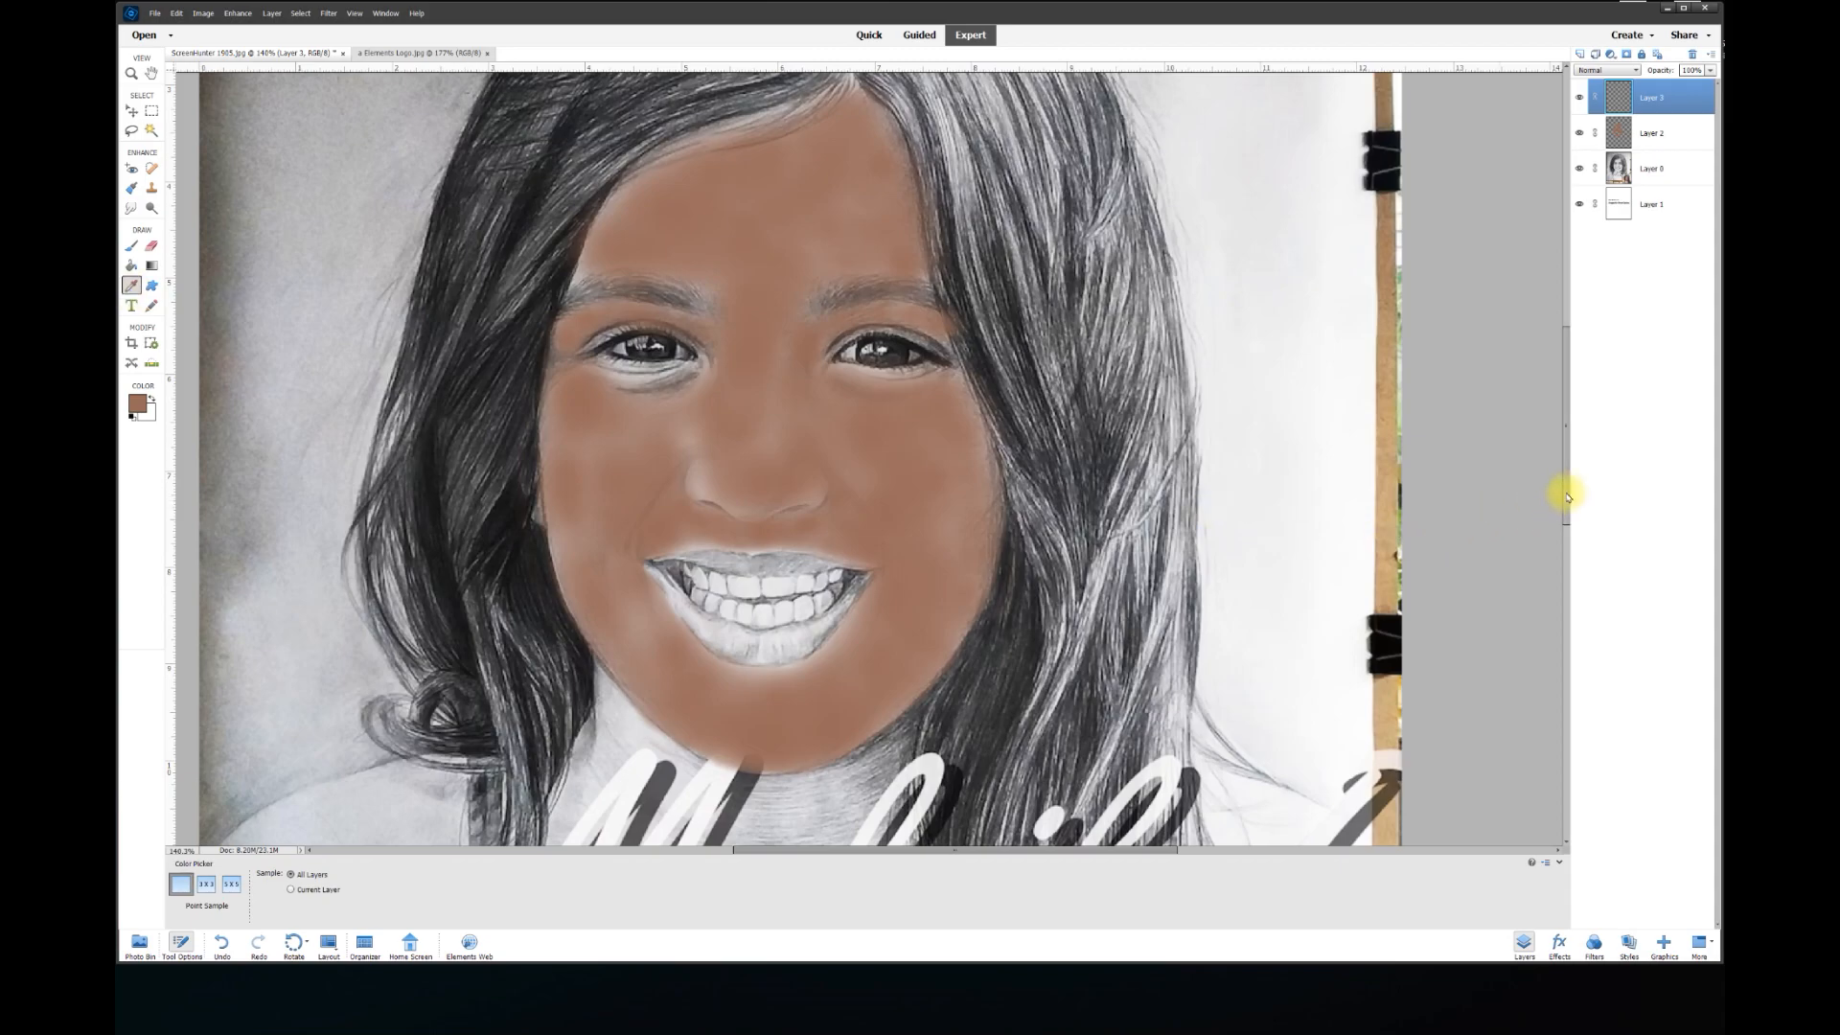
scroll(1570, 537, down, 5)
scroll(1466, 698, up, 3)
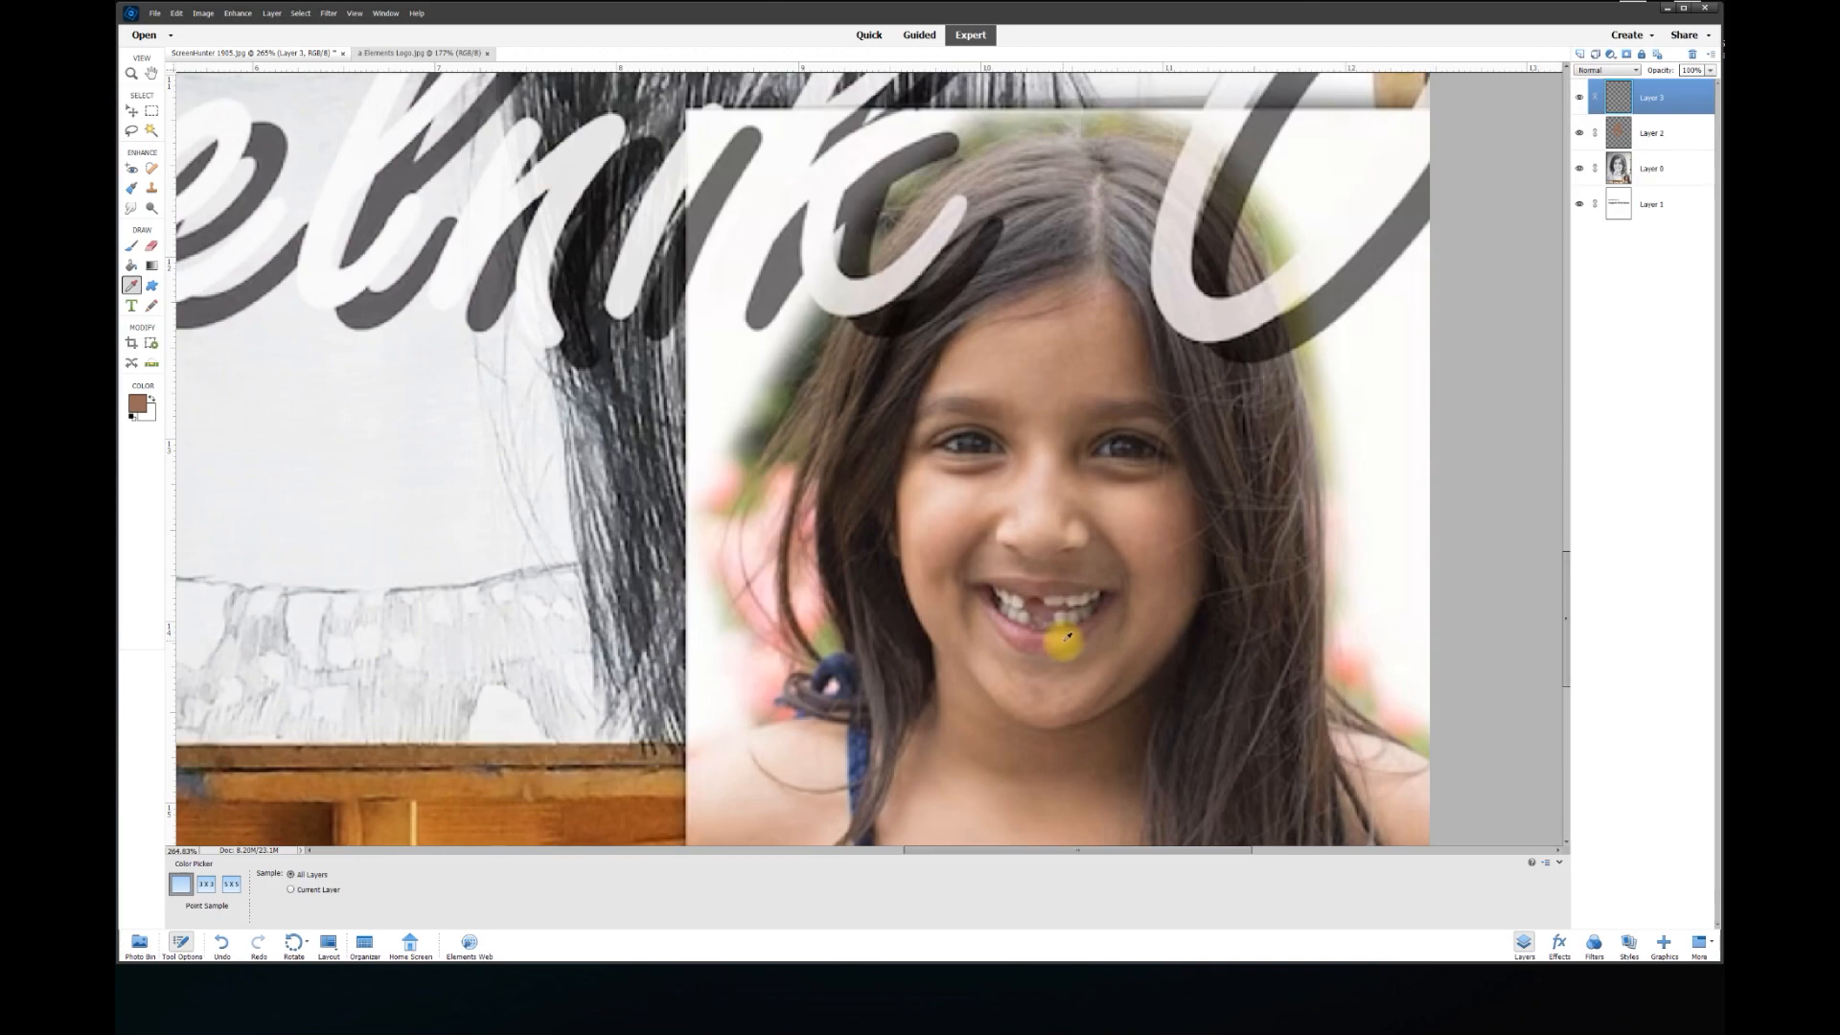
drag(1565, 595, 1565, 466)
drag(1207, 852, 1070, 852)
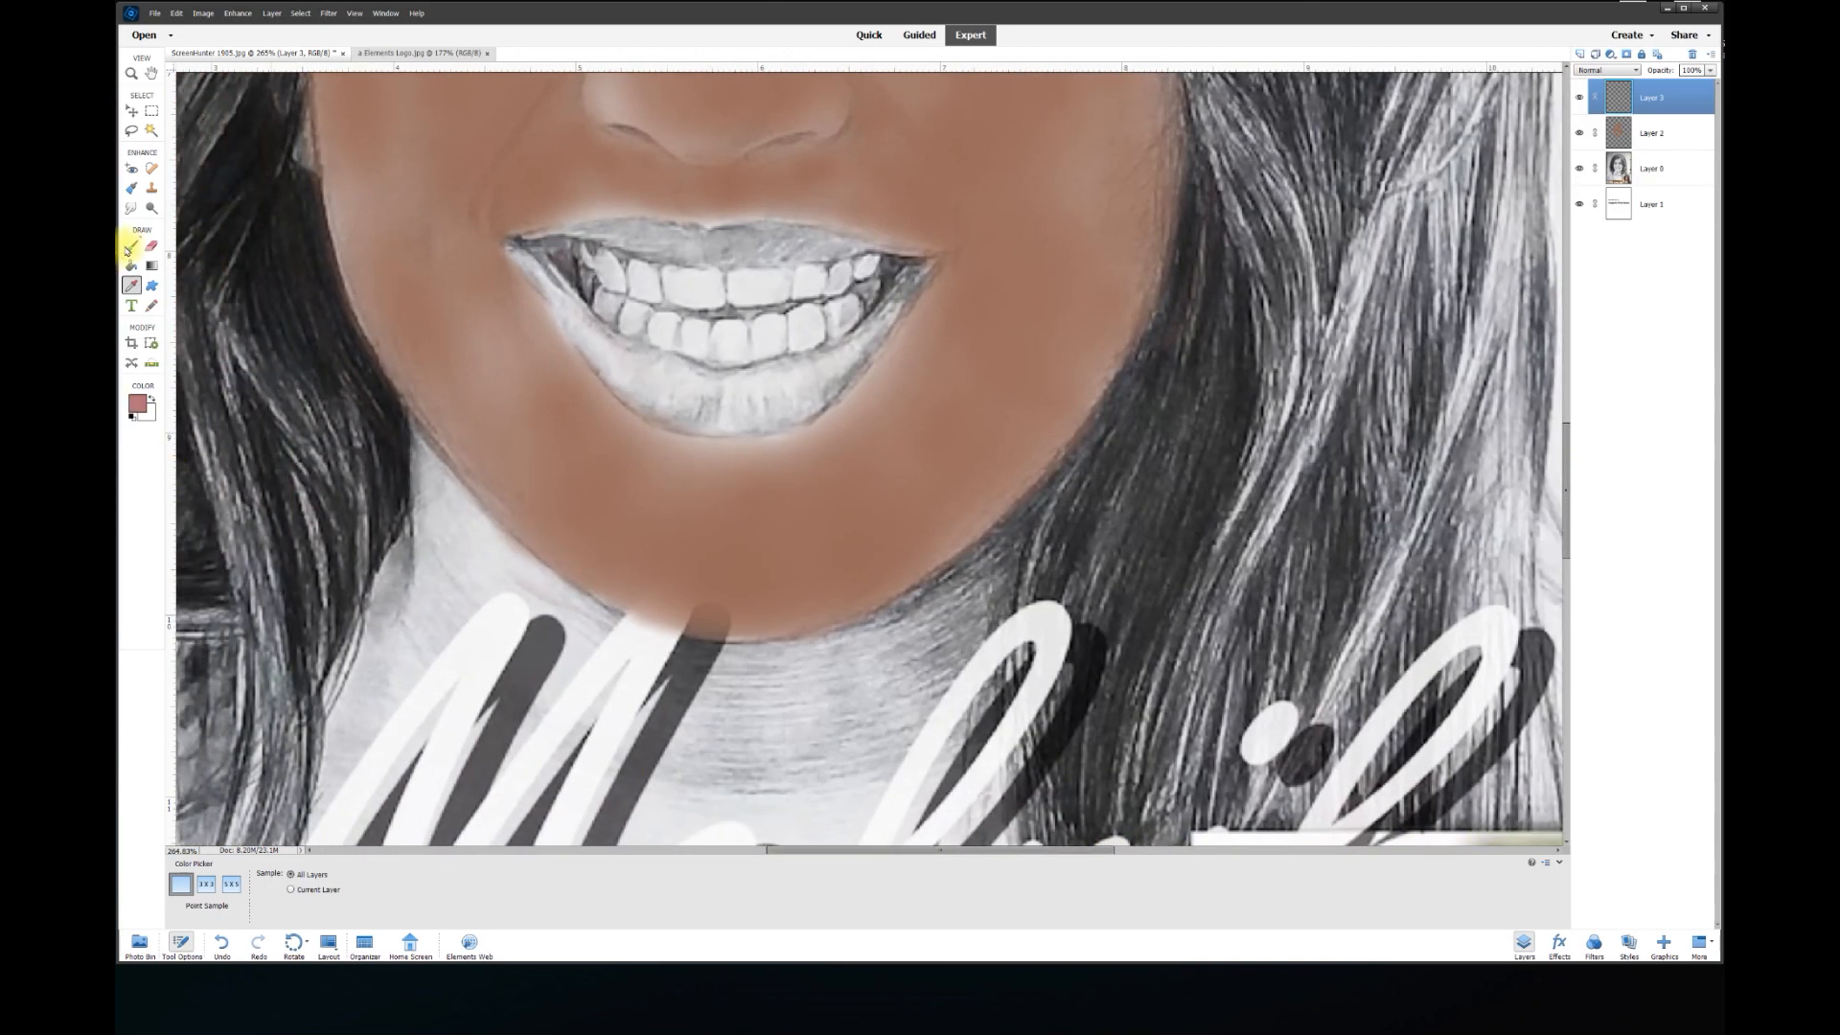
click(138, 403)
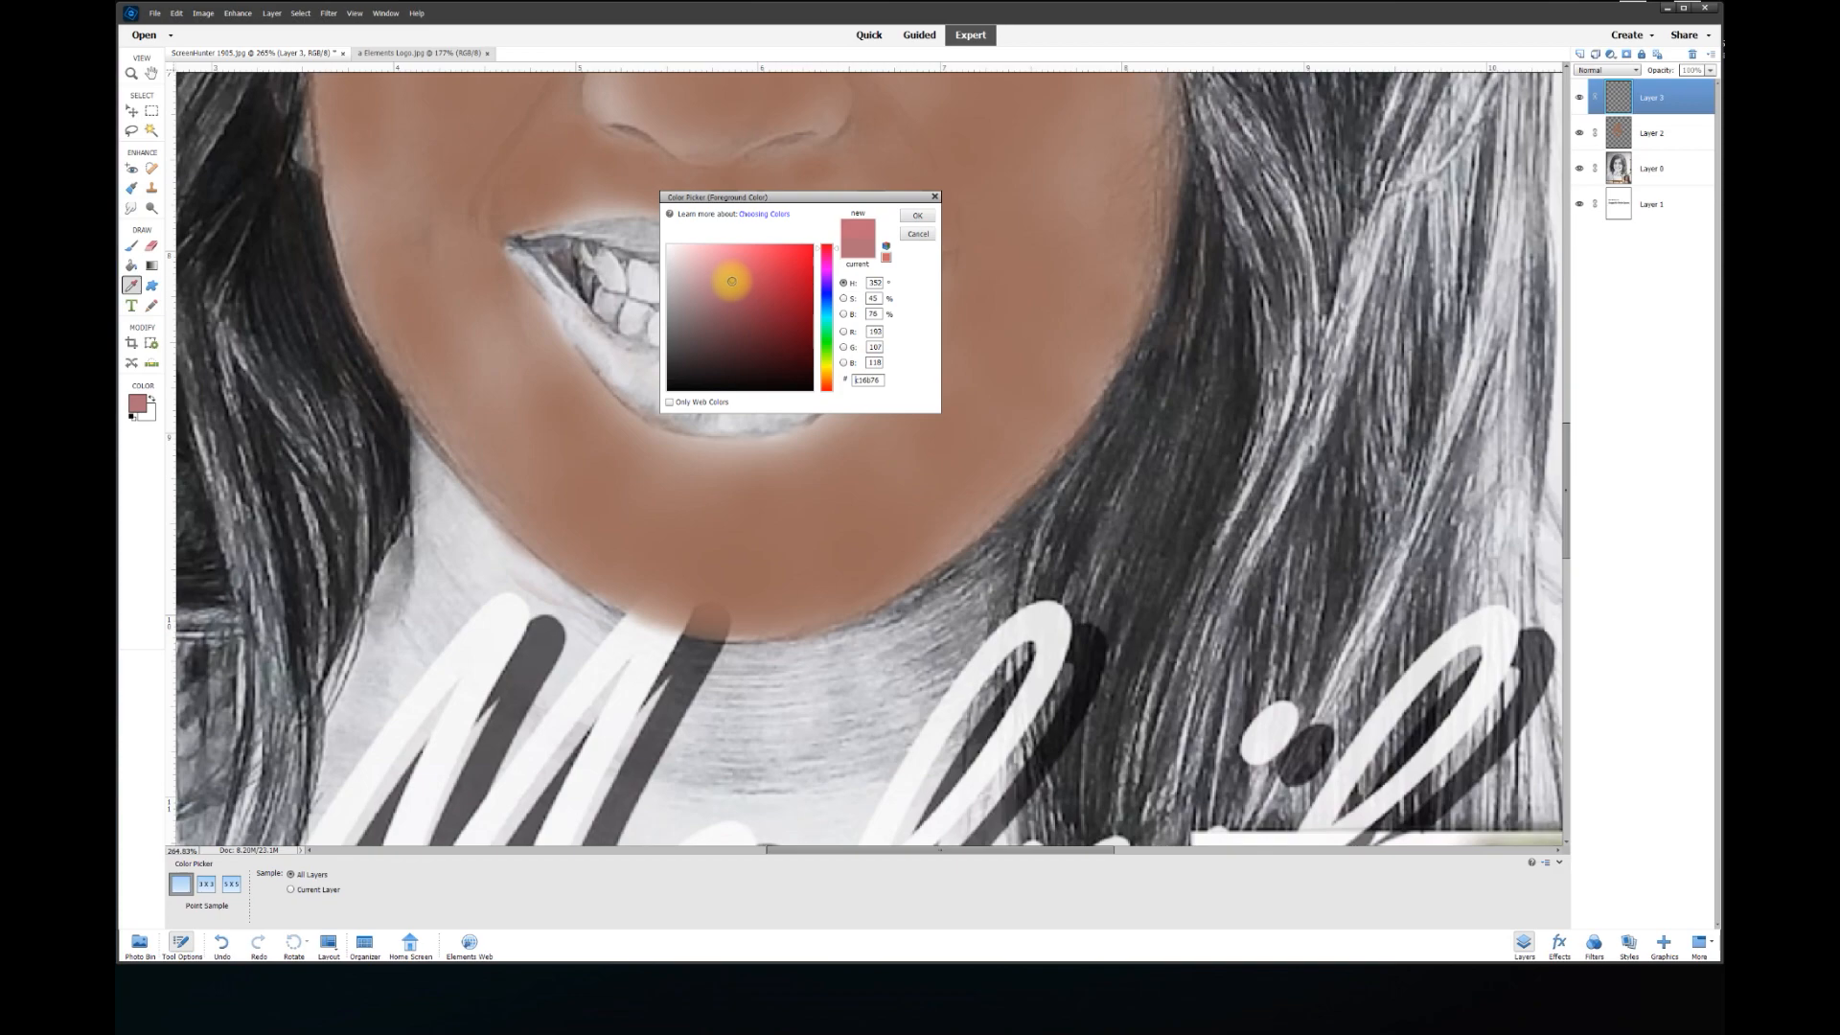
click(917, 215)
Paint the upper and lower lips of the drawing pink with a 20 px brush, keeping the teeth uncovered
key(b)
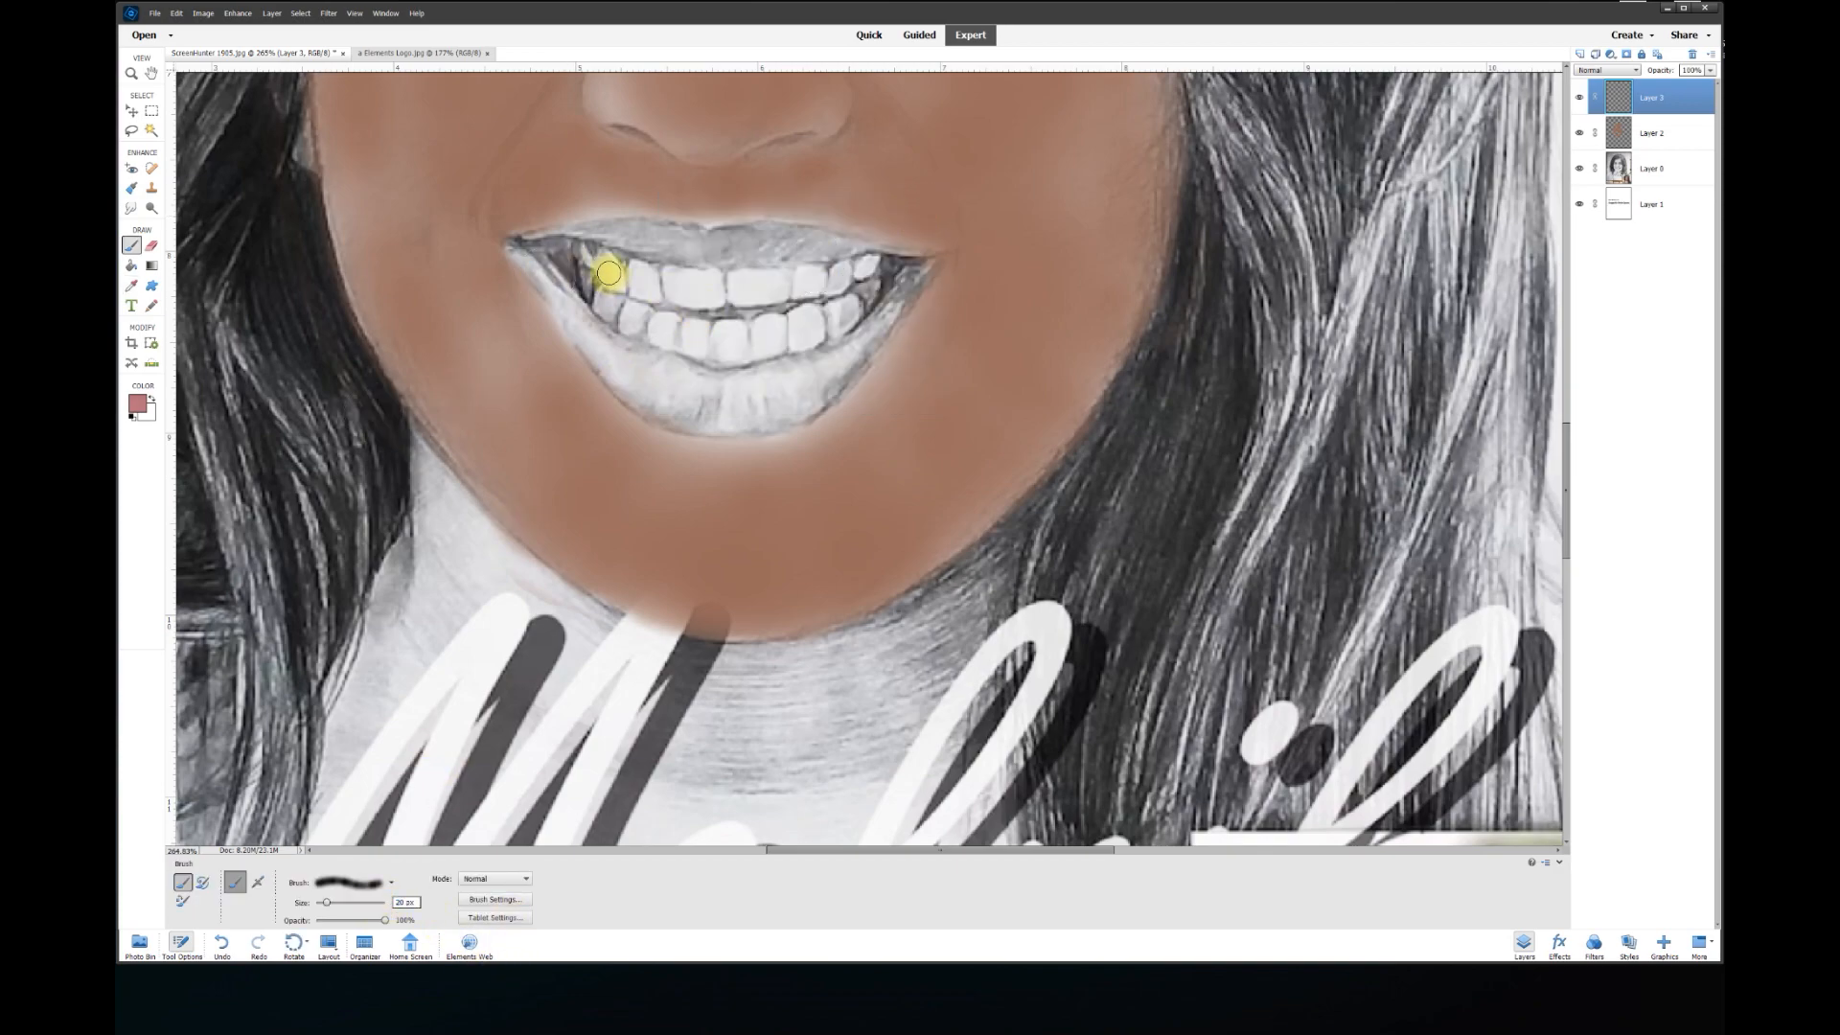
mouse_move(592, 230)
mouse_down()
mouse_move(846, 248)
mouse_move(581, 237)
mouse_move(540, 284)
mouse_move(608, 341)
mouse_up()
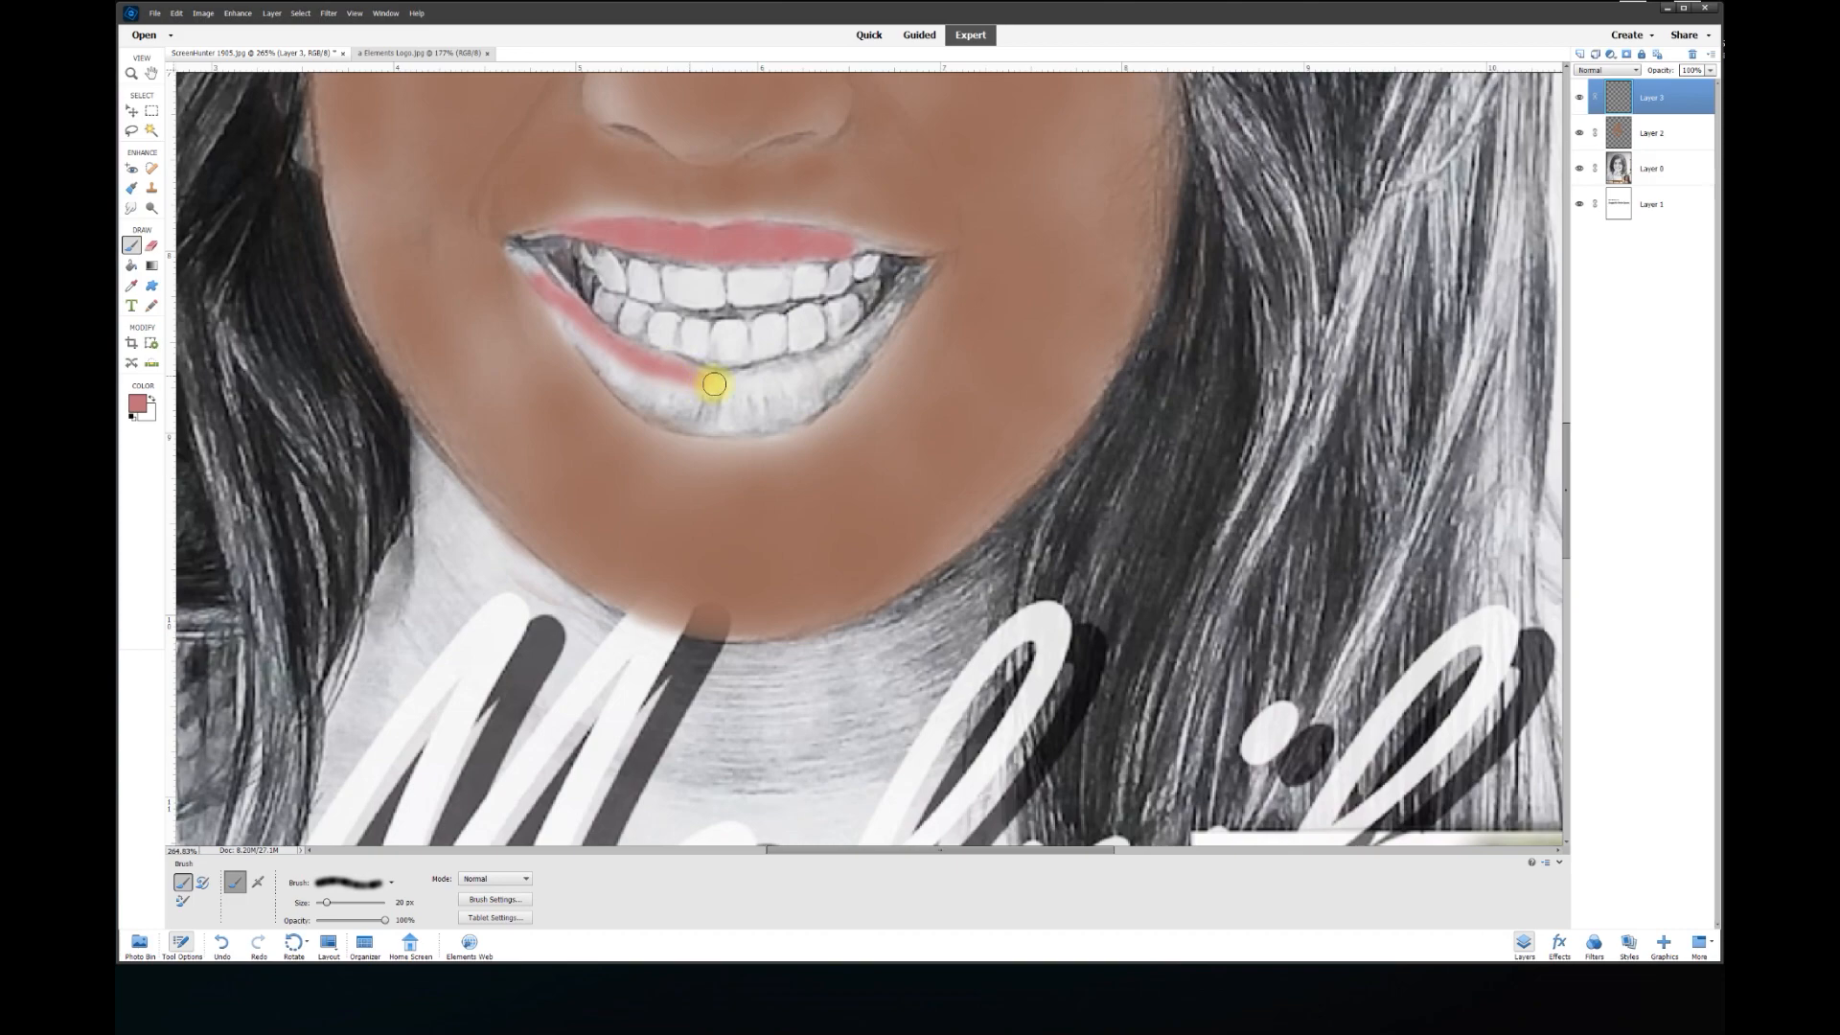
mouse_move(842, 349)
mouse_down()
mouse_move(902, 295)
mouse_move(824, 404)
mouse_move(750, 421)
mouse_up()
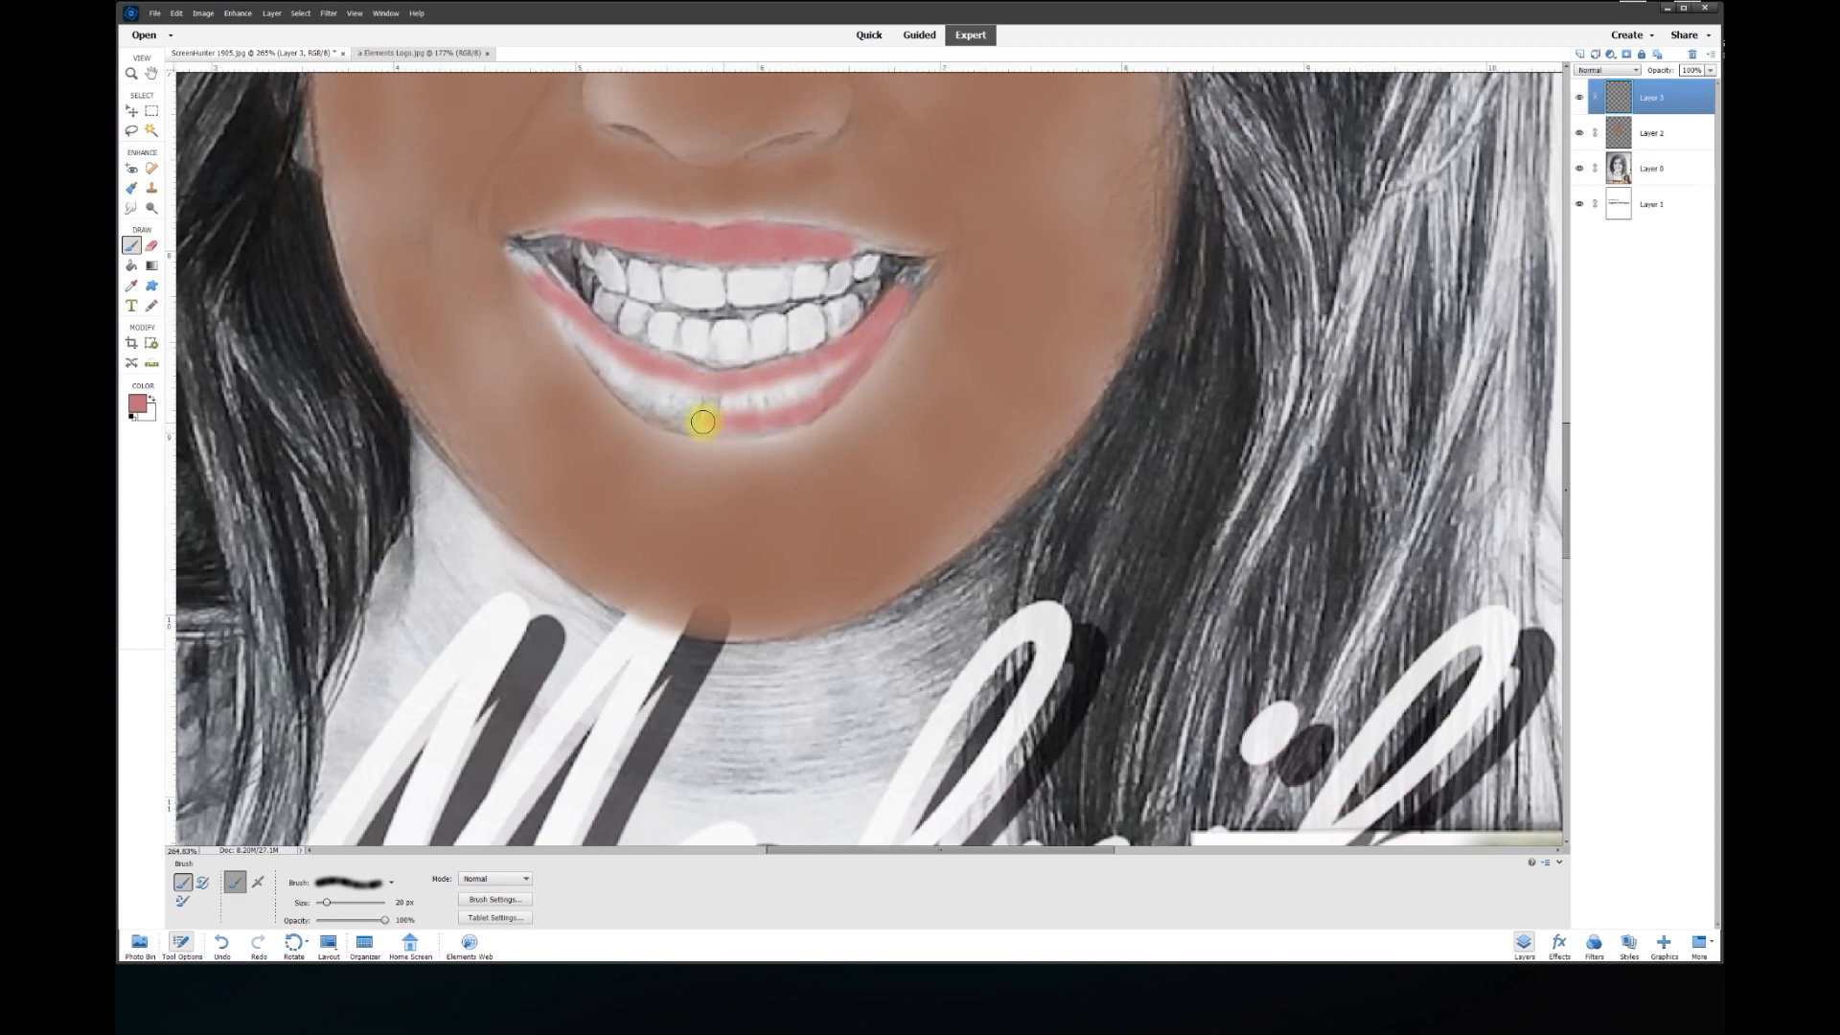
mouse_move(616, 380)
mouse_down()
mouse_move(555, 300)
mouse_move(645, 373)
mouse_move(764, 390)
mouse_move(850, 349)
mouse_up()
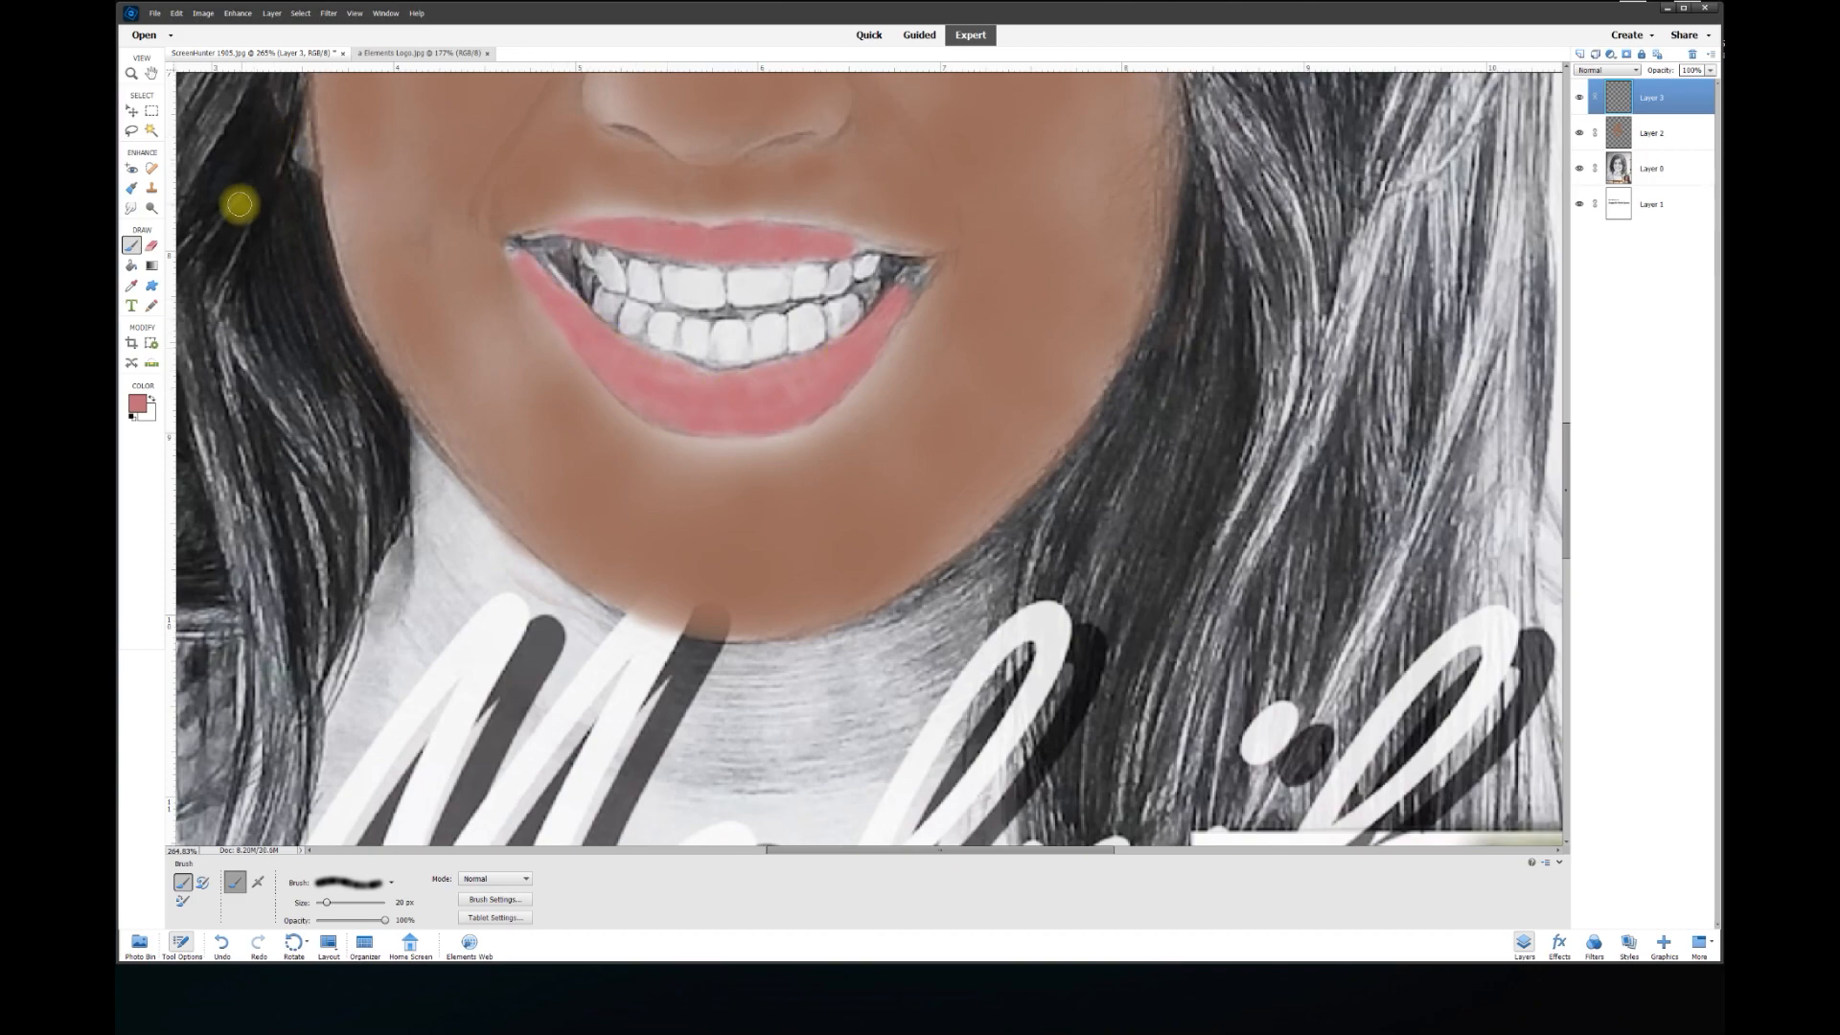
Smudge the pink paint into the unpainted corners and edges of the lips
click(131, 209)
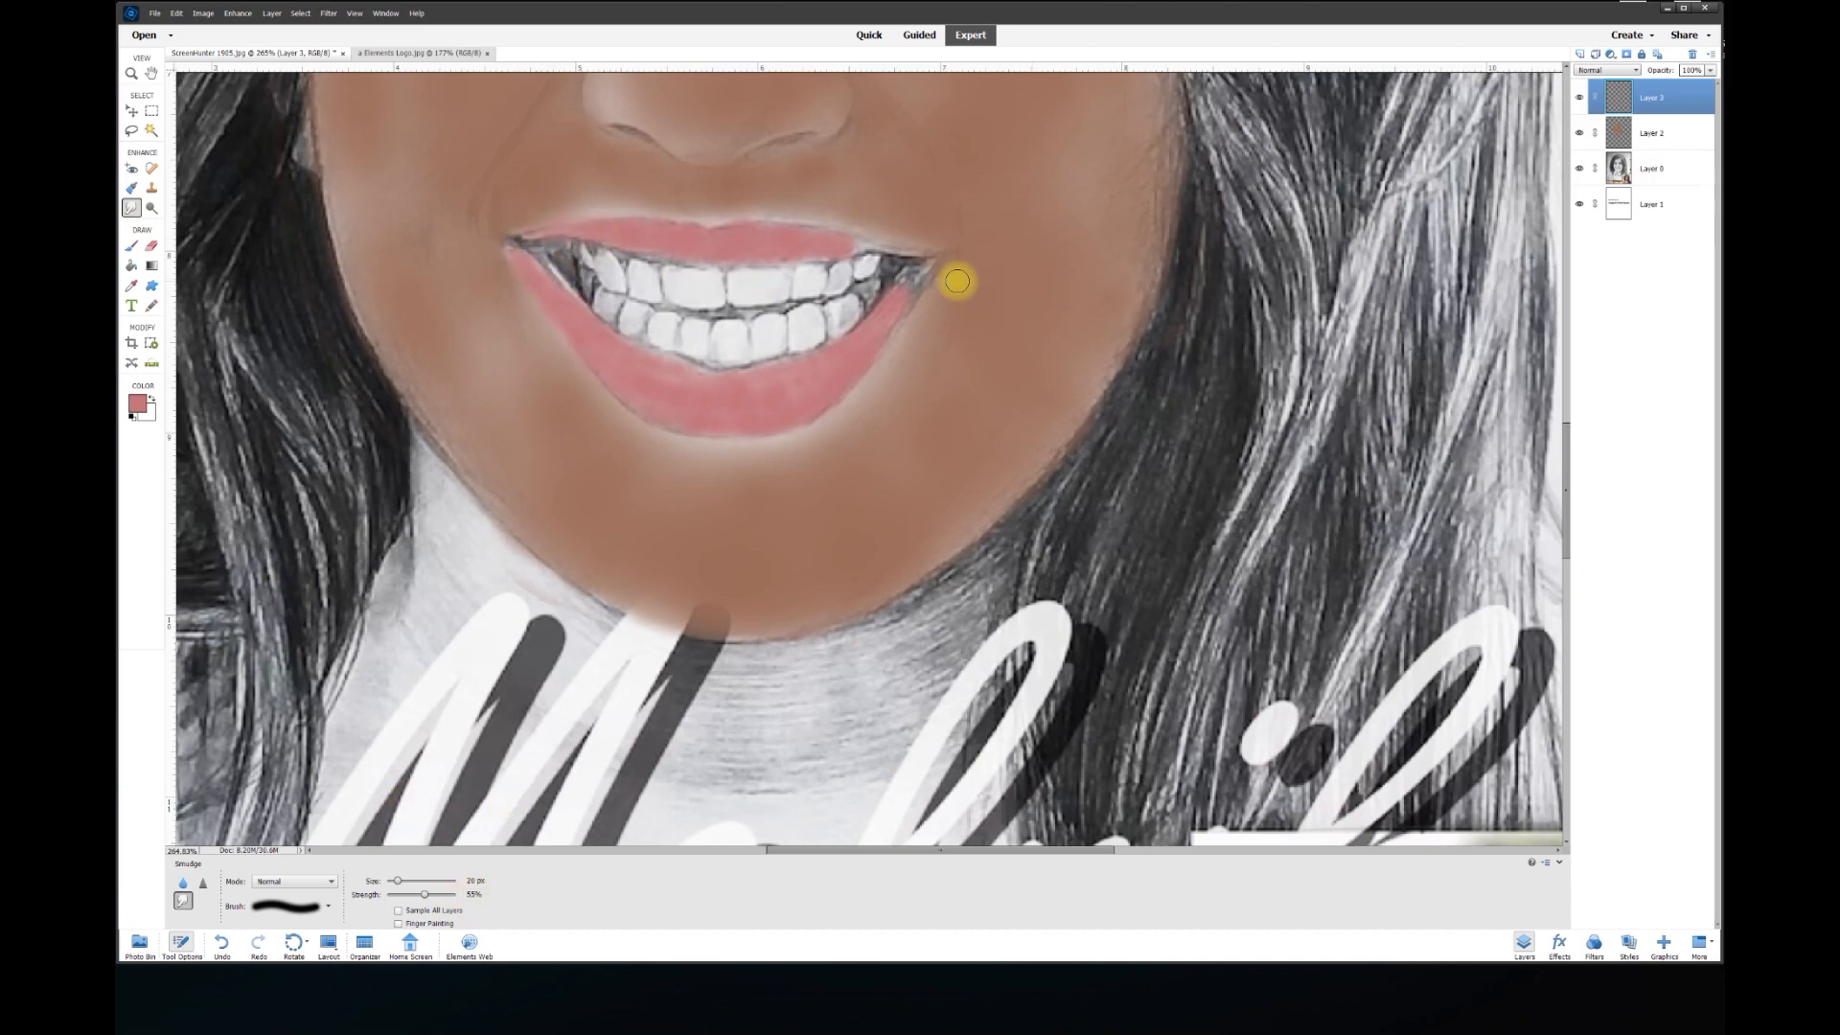
mouse_move(906, 289)
mouse_down()
mouse_move(949, 259)
mouse_move(917, 287)
mouse_move(871, 245)
mouse_up()
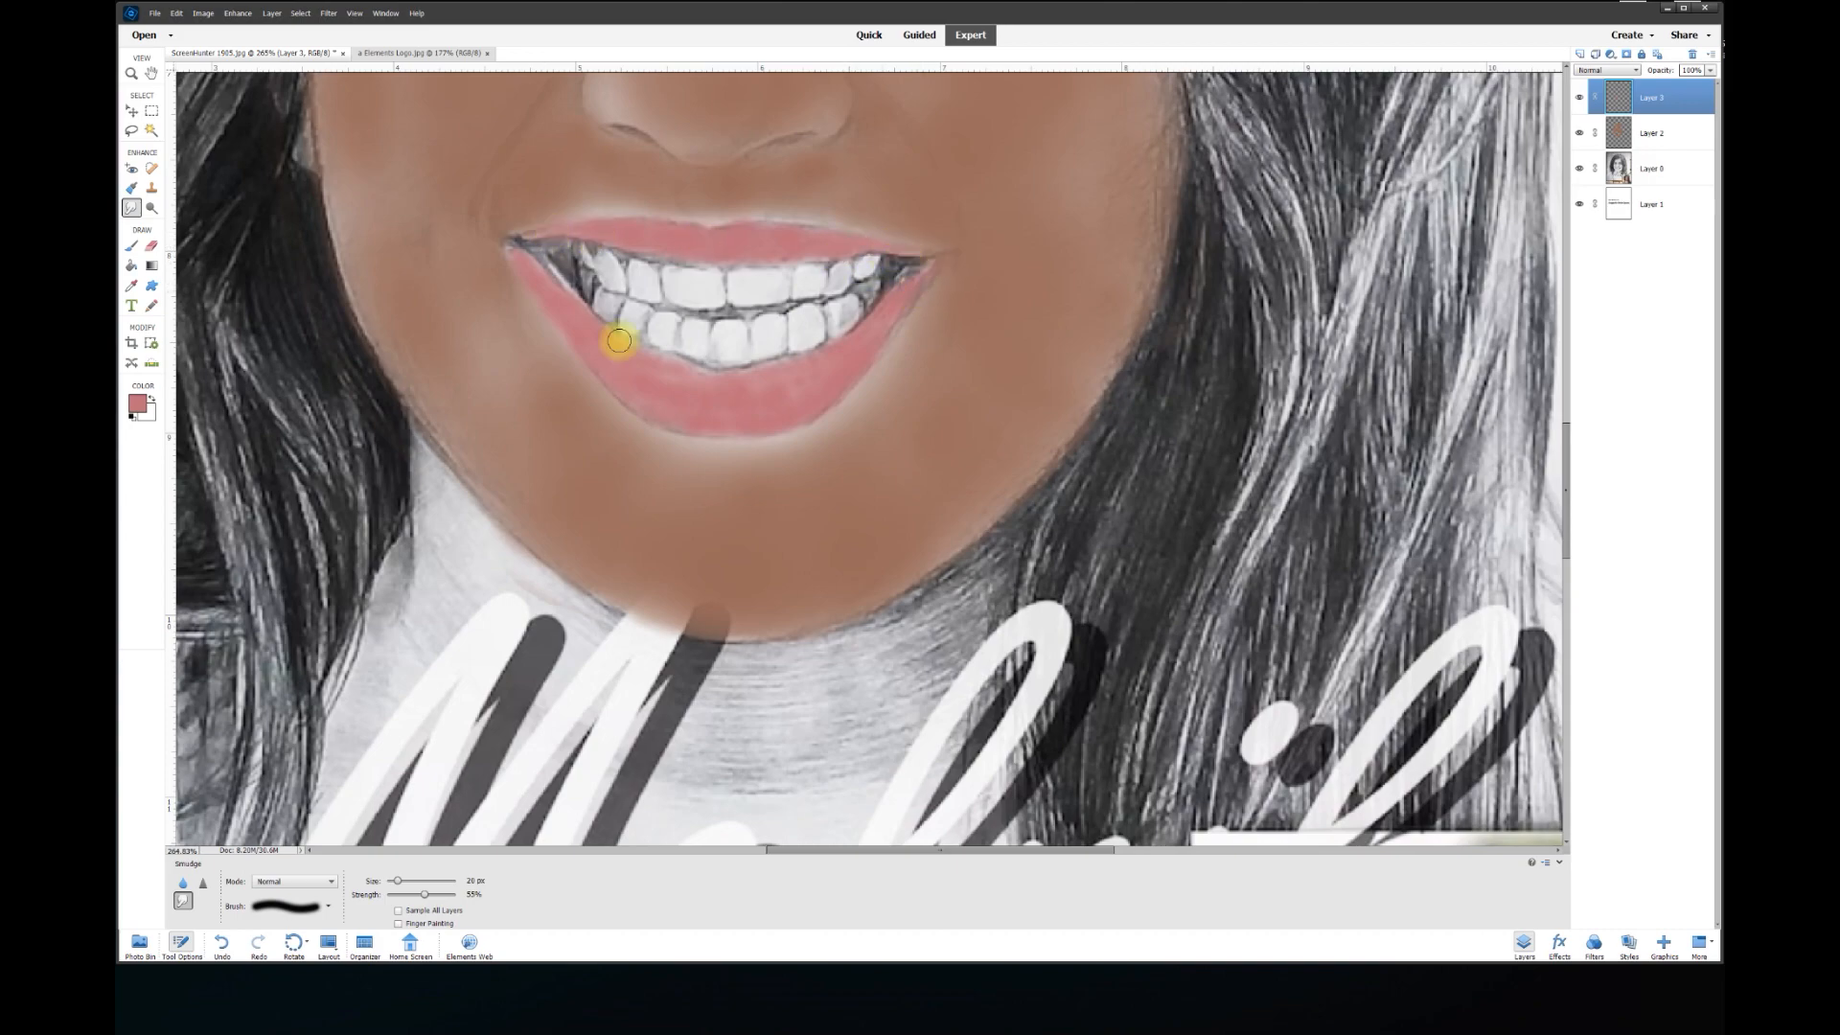
scroll(796, 431, down, 5)
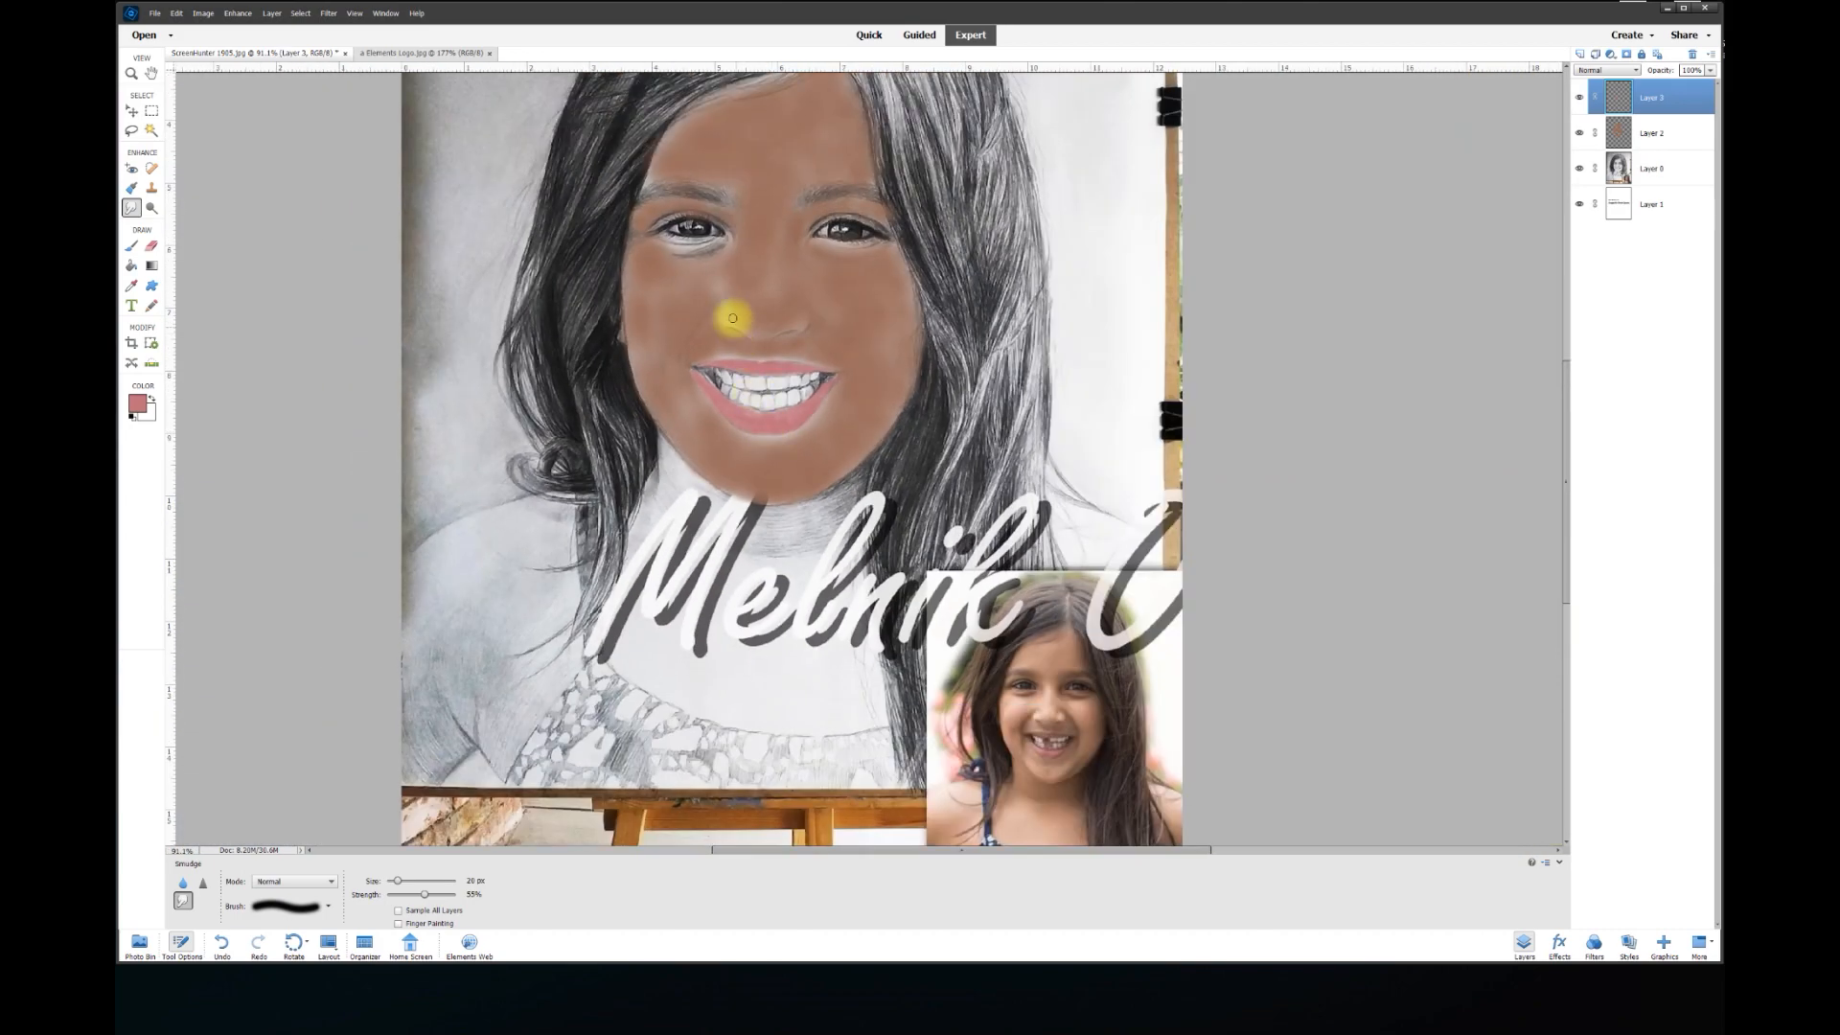
scroll(735, 317, up, 3)
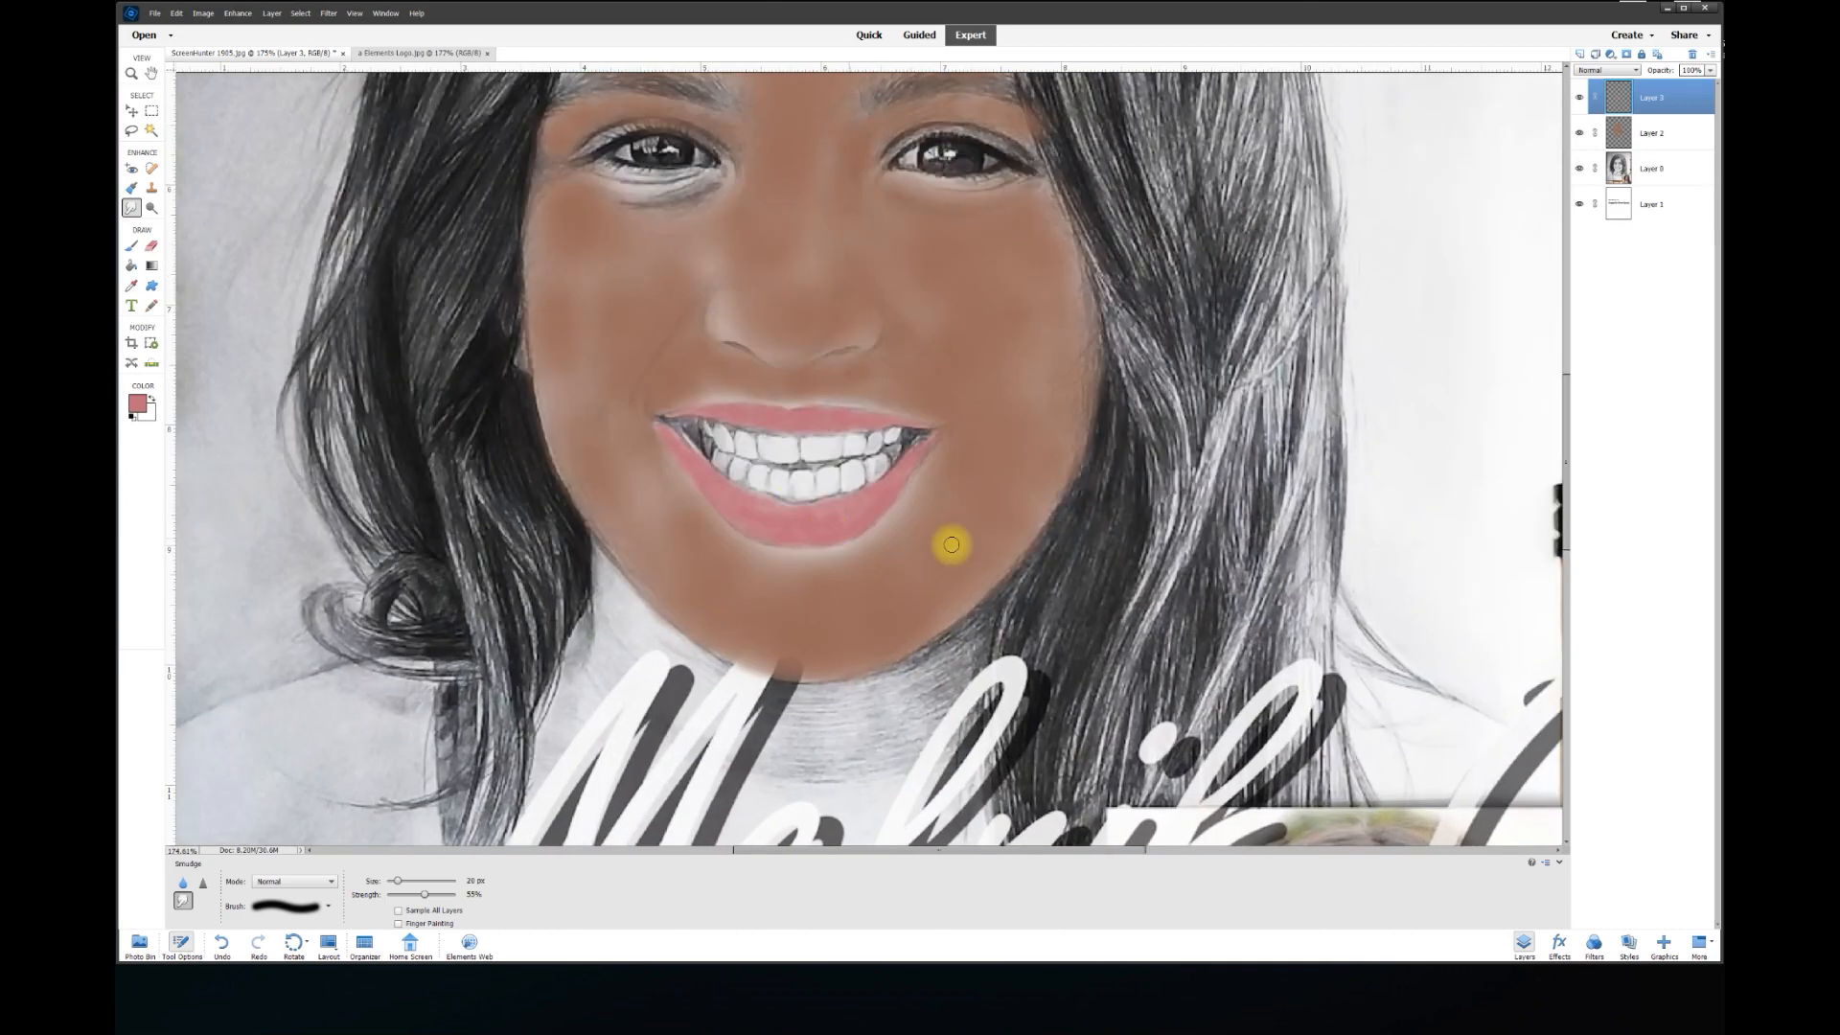
Lower the opacity of the lip colour layer to about 70%
click(131, 110)
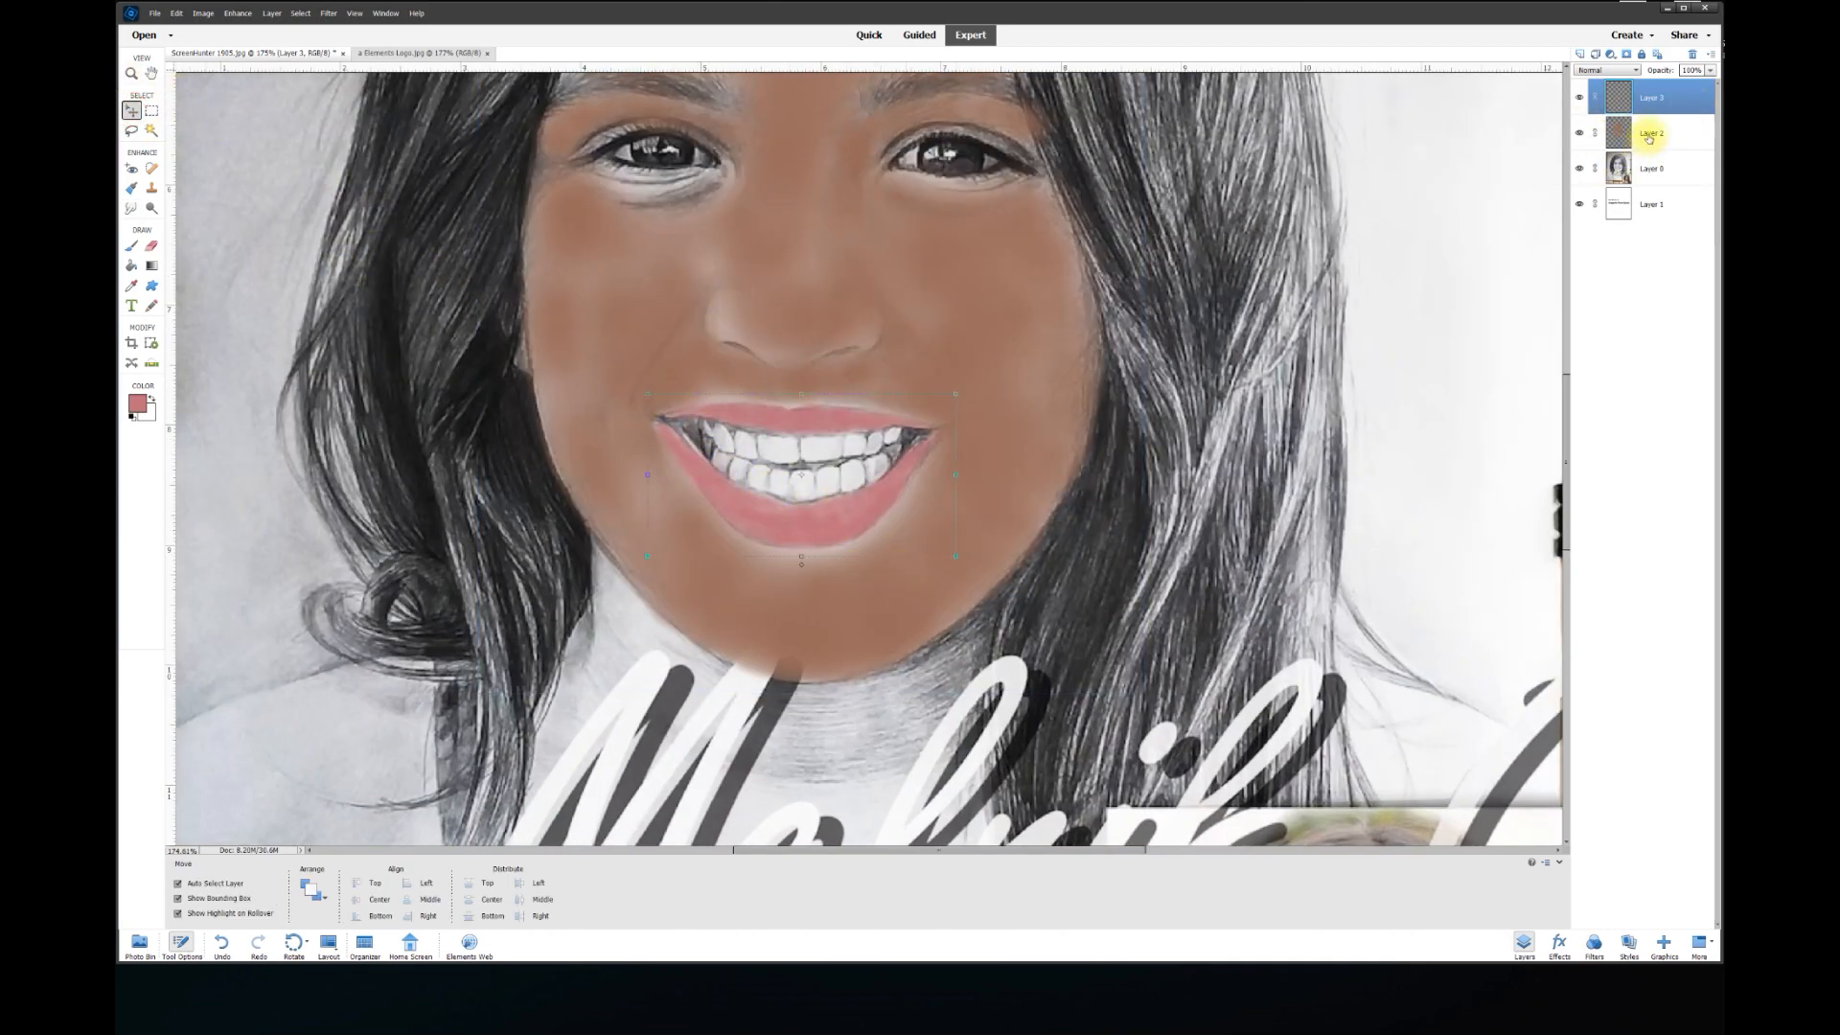
click(1712, 72)
drag(1685, 87, 1692, 84)
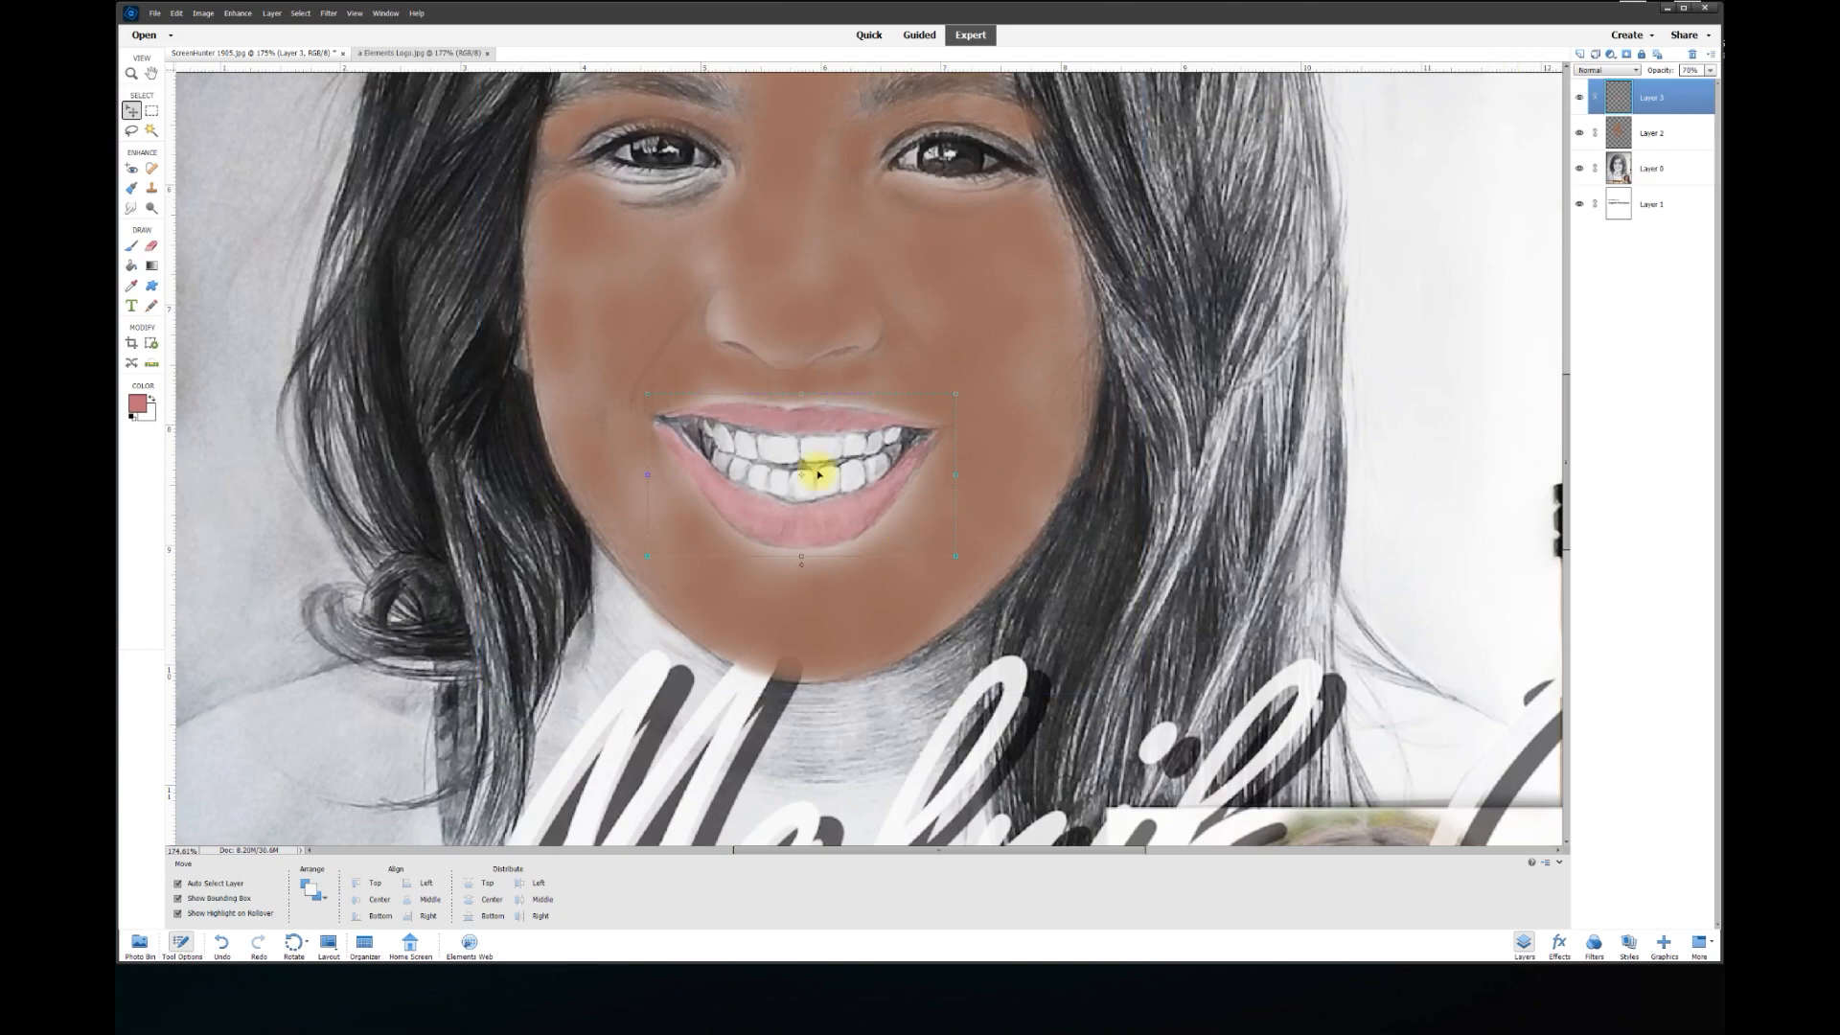
Adjust the lip colour layer with Brightness/Contrast, lowering brightness to about -25 and raising contrast to about 73
click(247, 13)
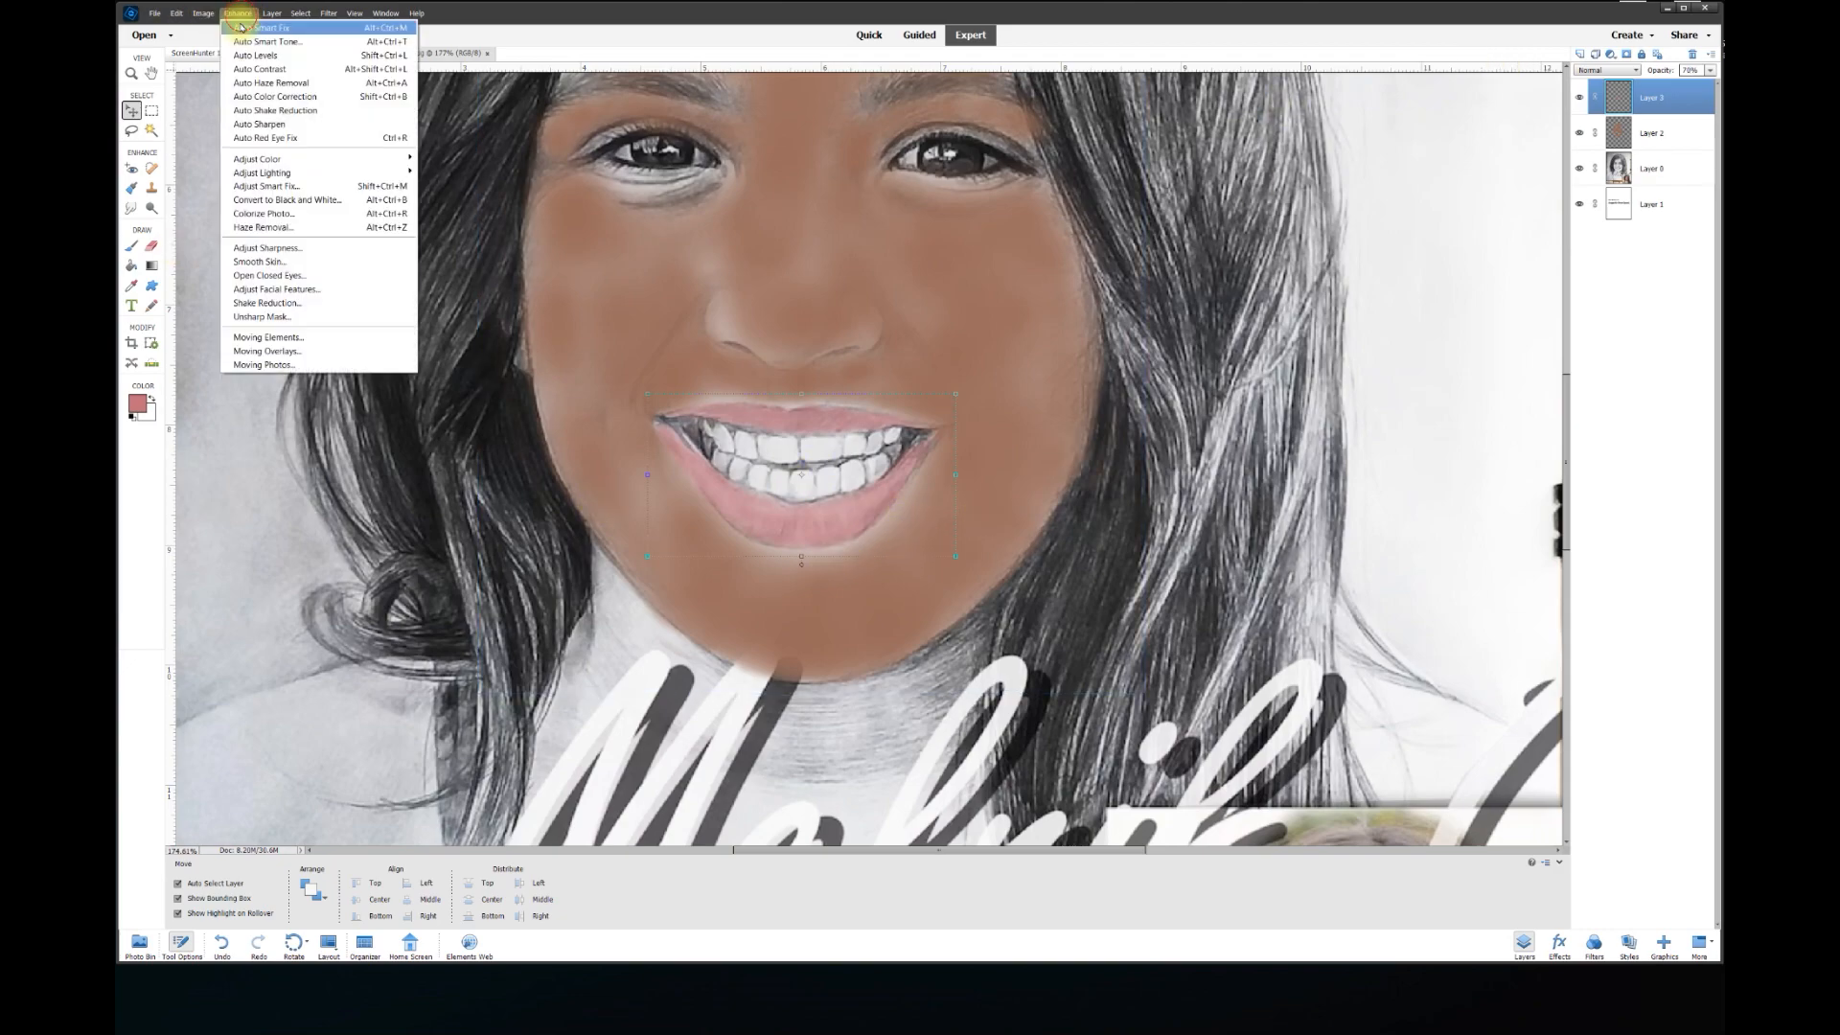
mouse_move(379, 173)
click(442, 188)
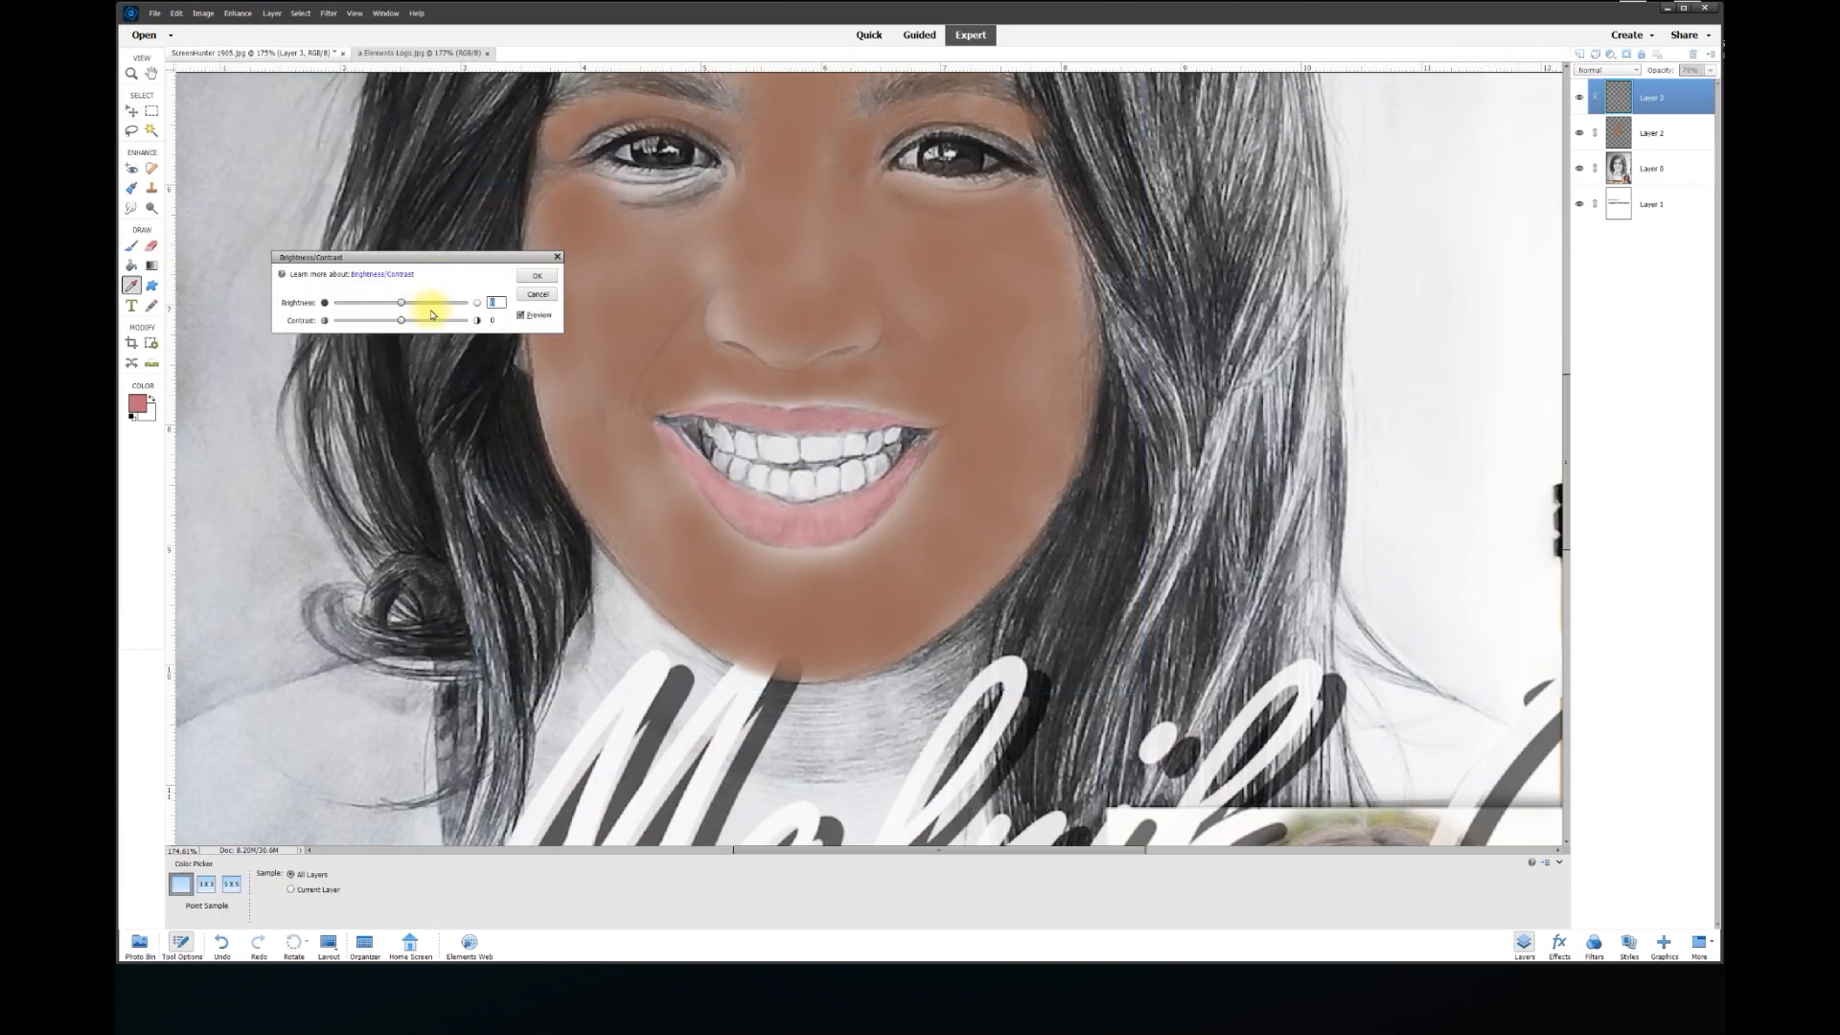
drag(387, 306, 384, 303)
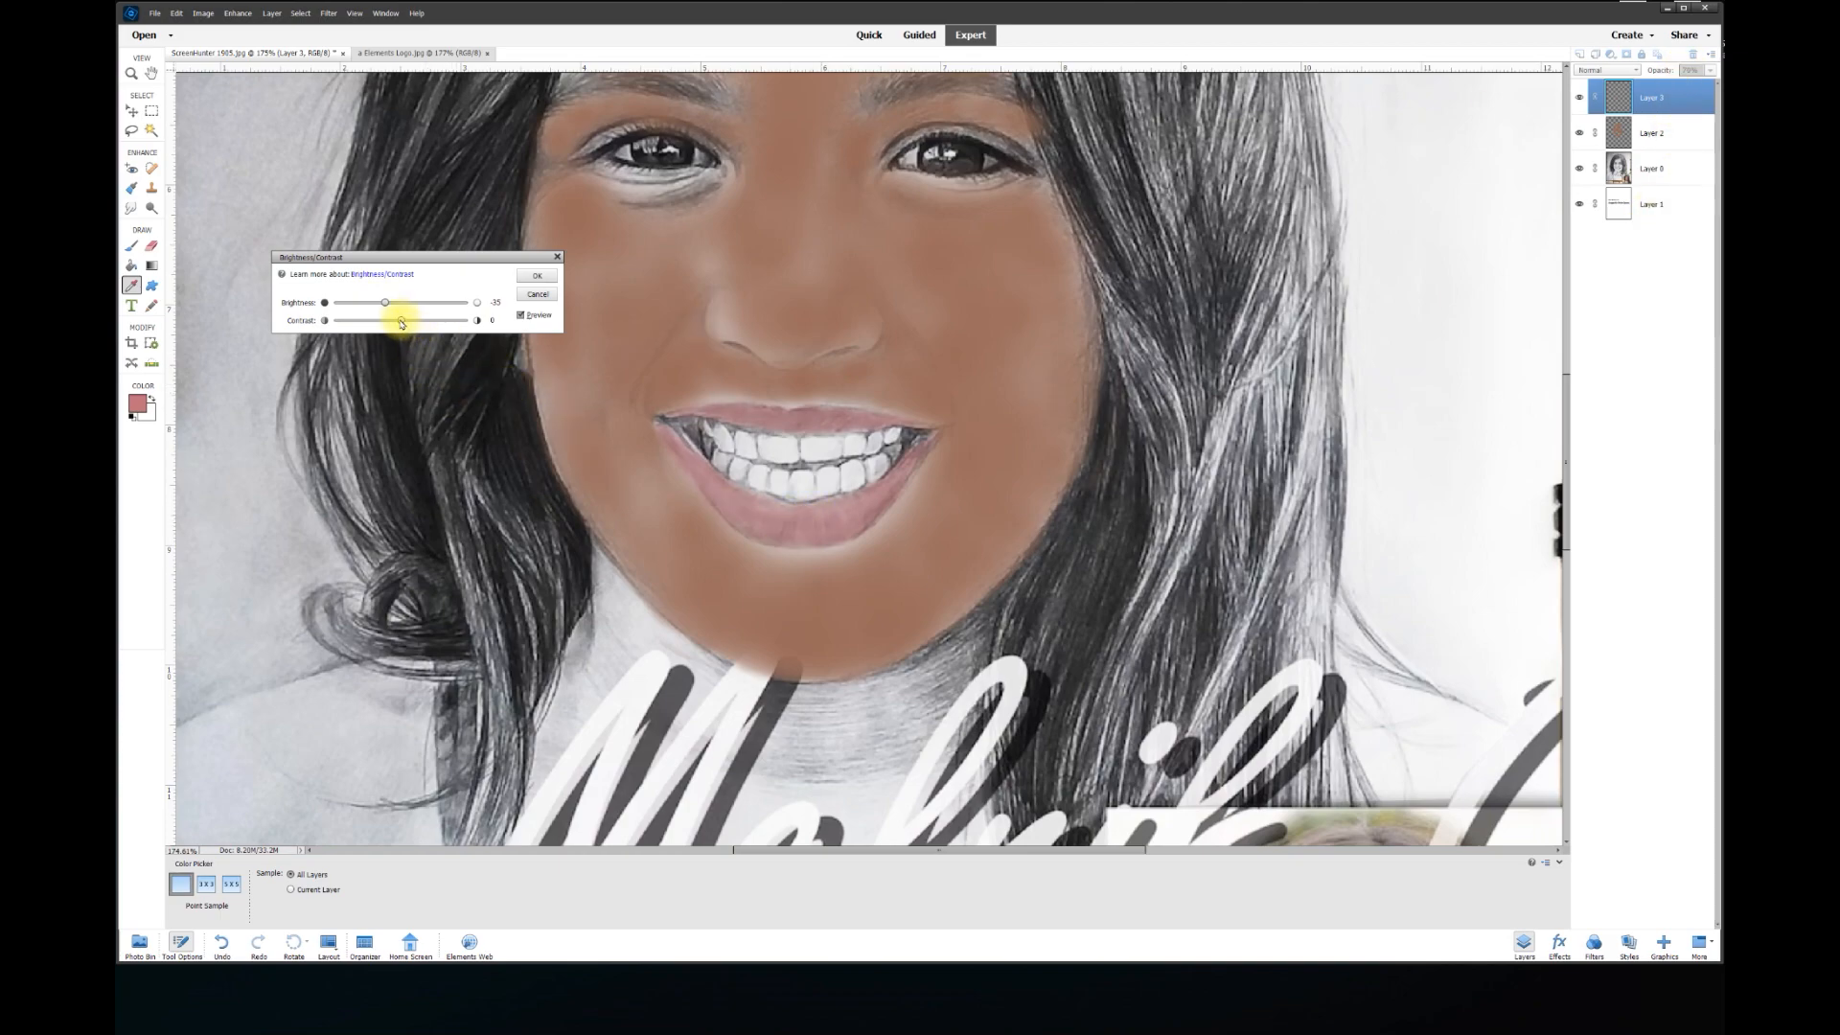
drag(402, 321, 468, 322)
drag(383, 307, 375, 304)
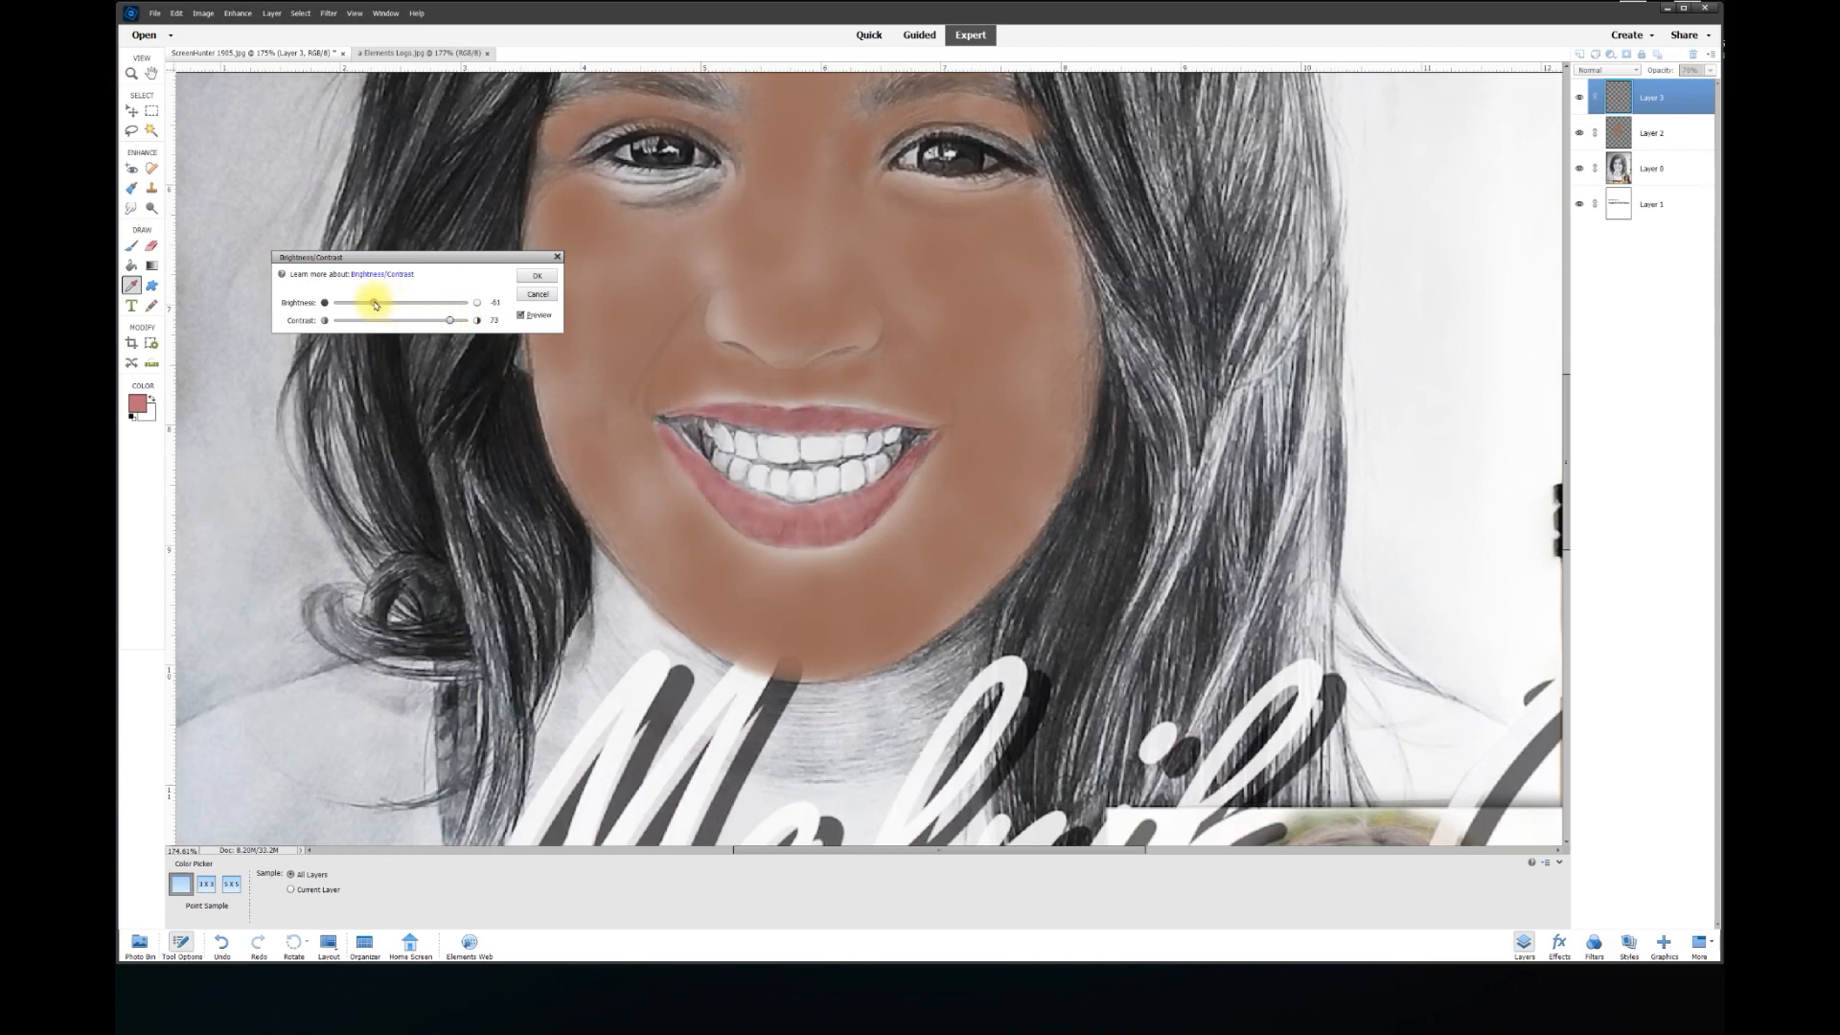
click(520, 316)
click(521, 316)
click(520, 316)
click(520, 317)
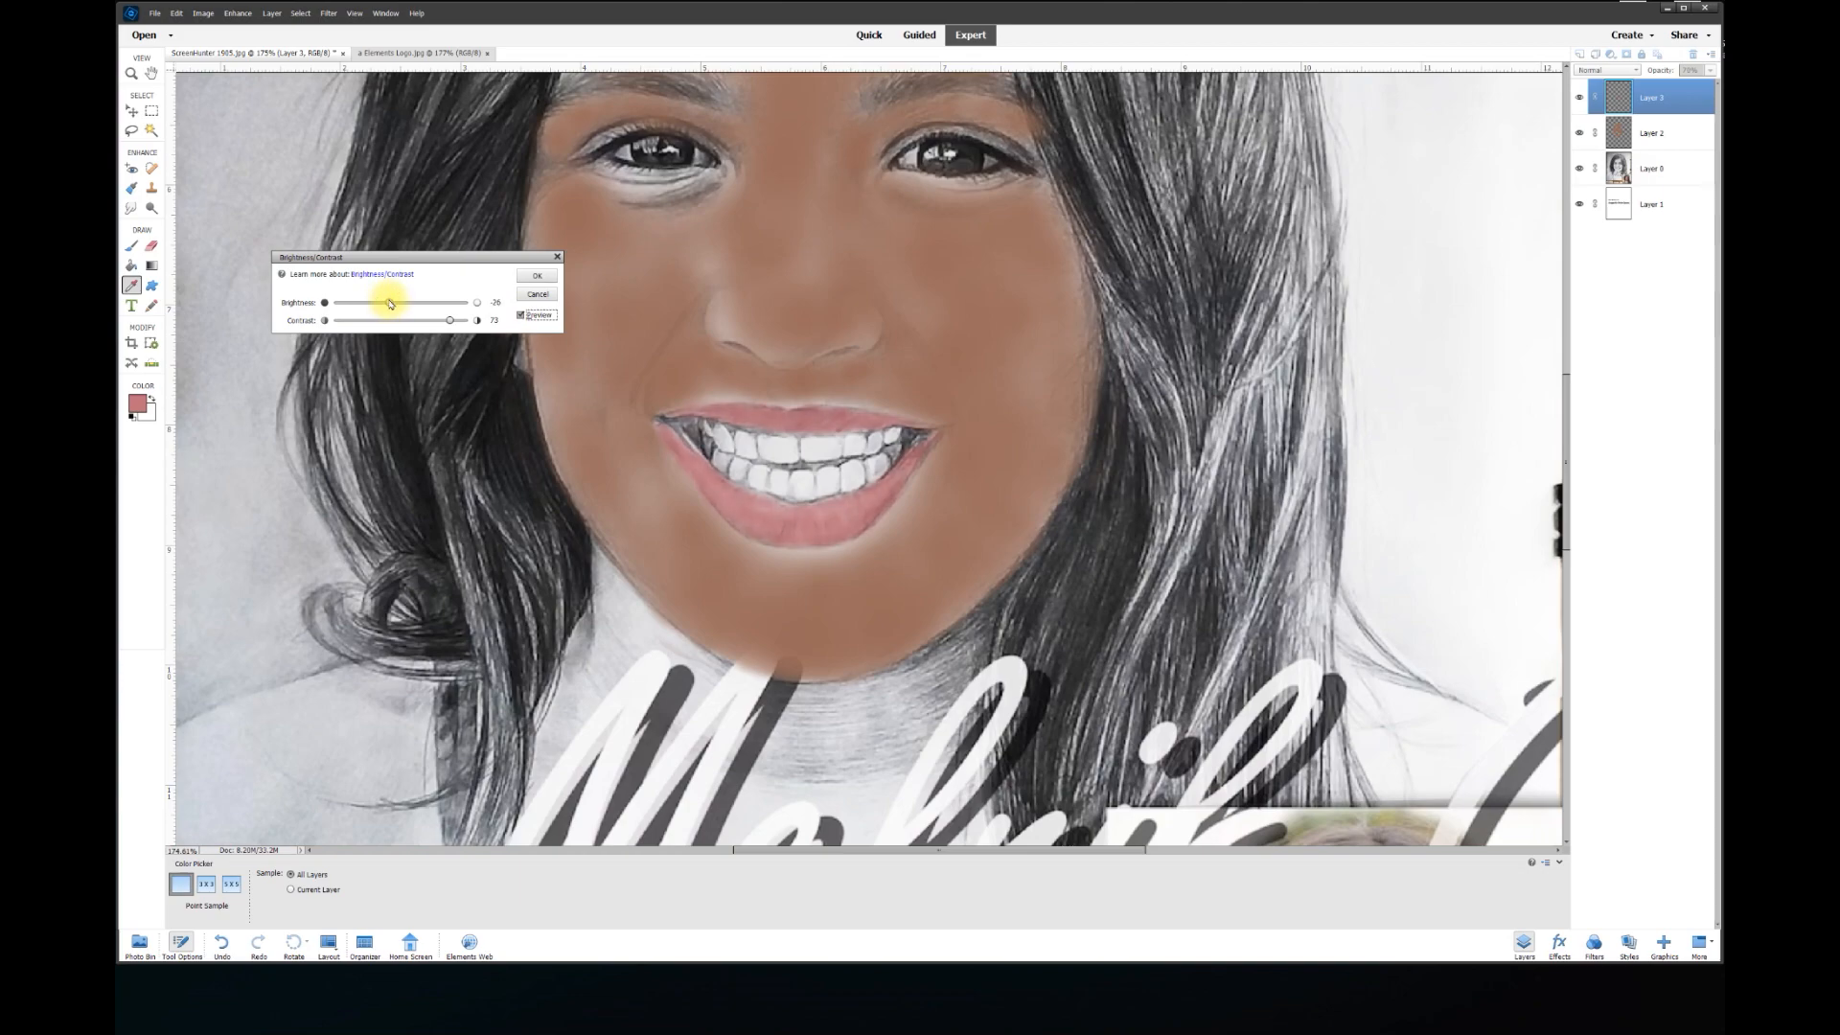
click(537, 276)
key(v)
Smudge the skin colour on its layer into the uncovered areas beneath both eyes, using a 40 px brush
scroll(668, 372, up, 3)
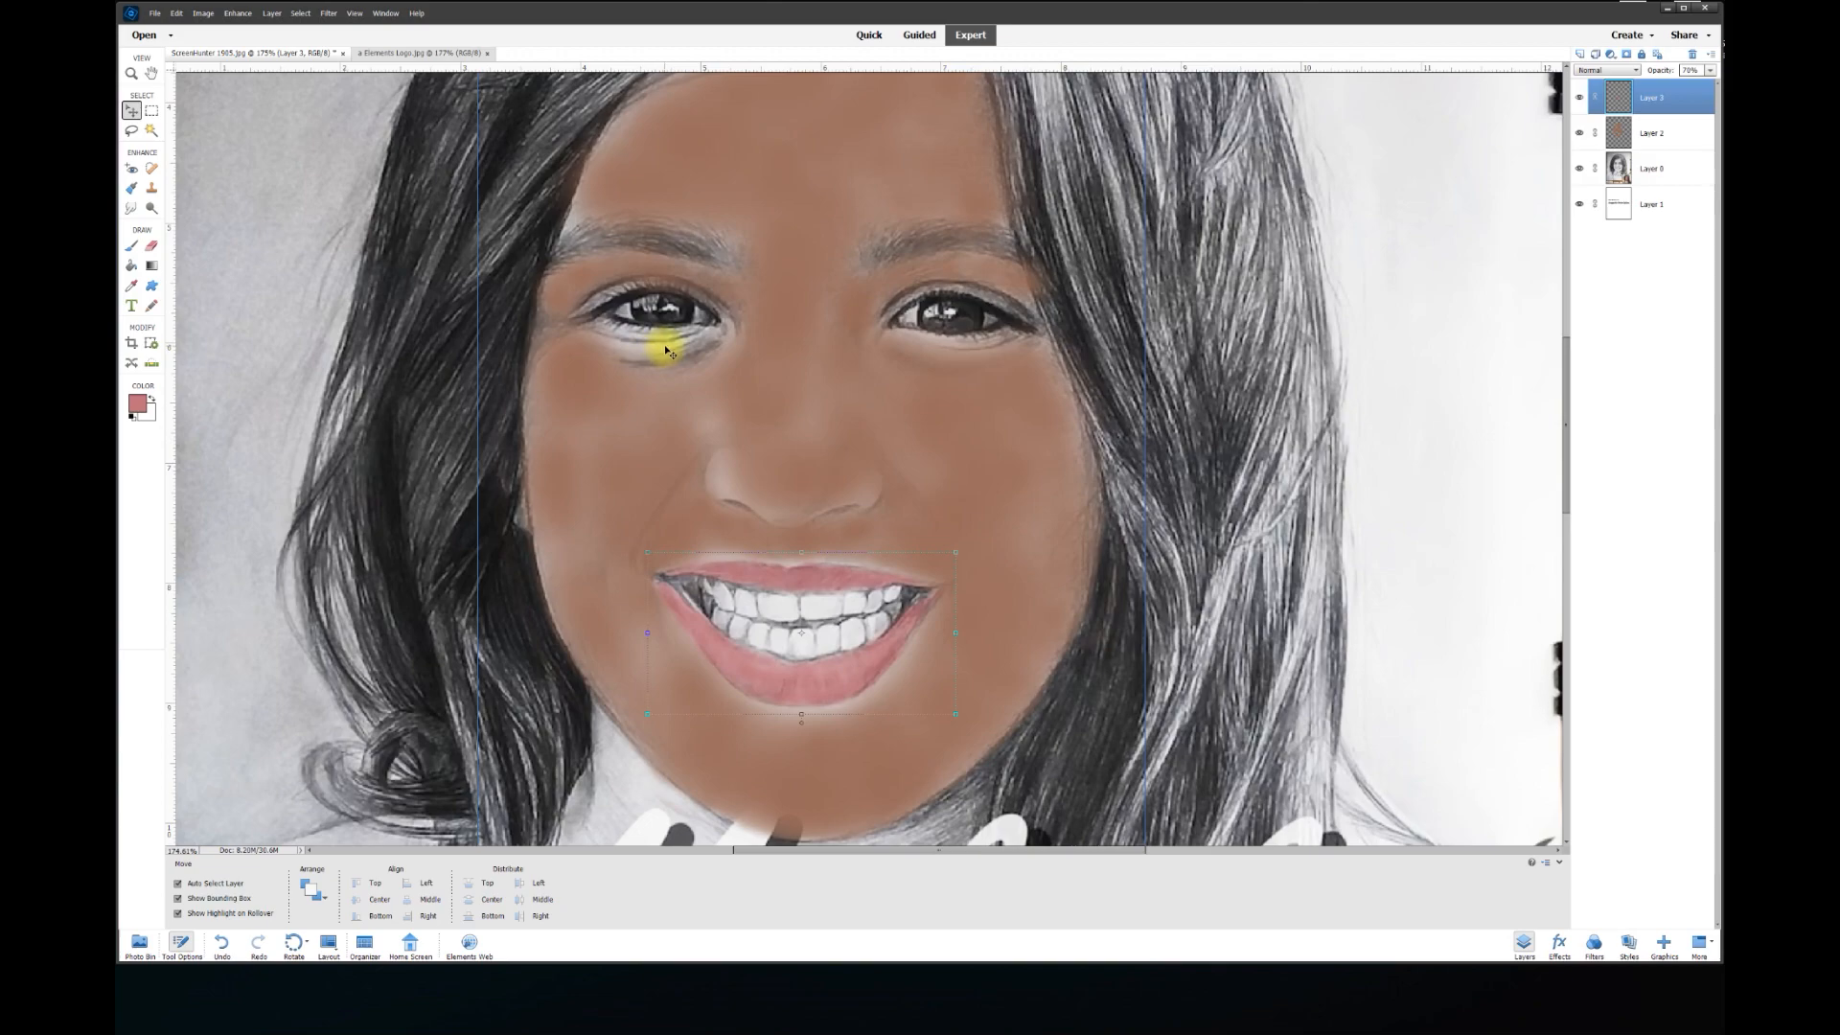
click(1587, 136)
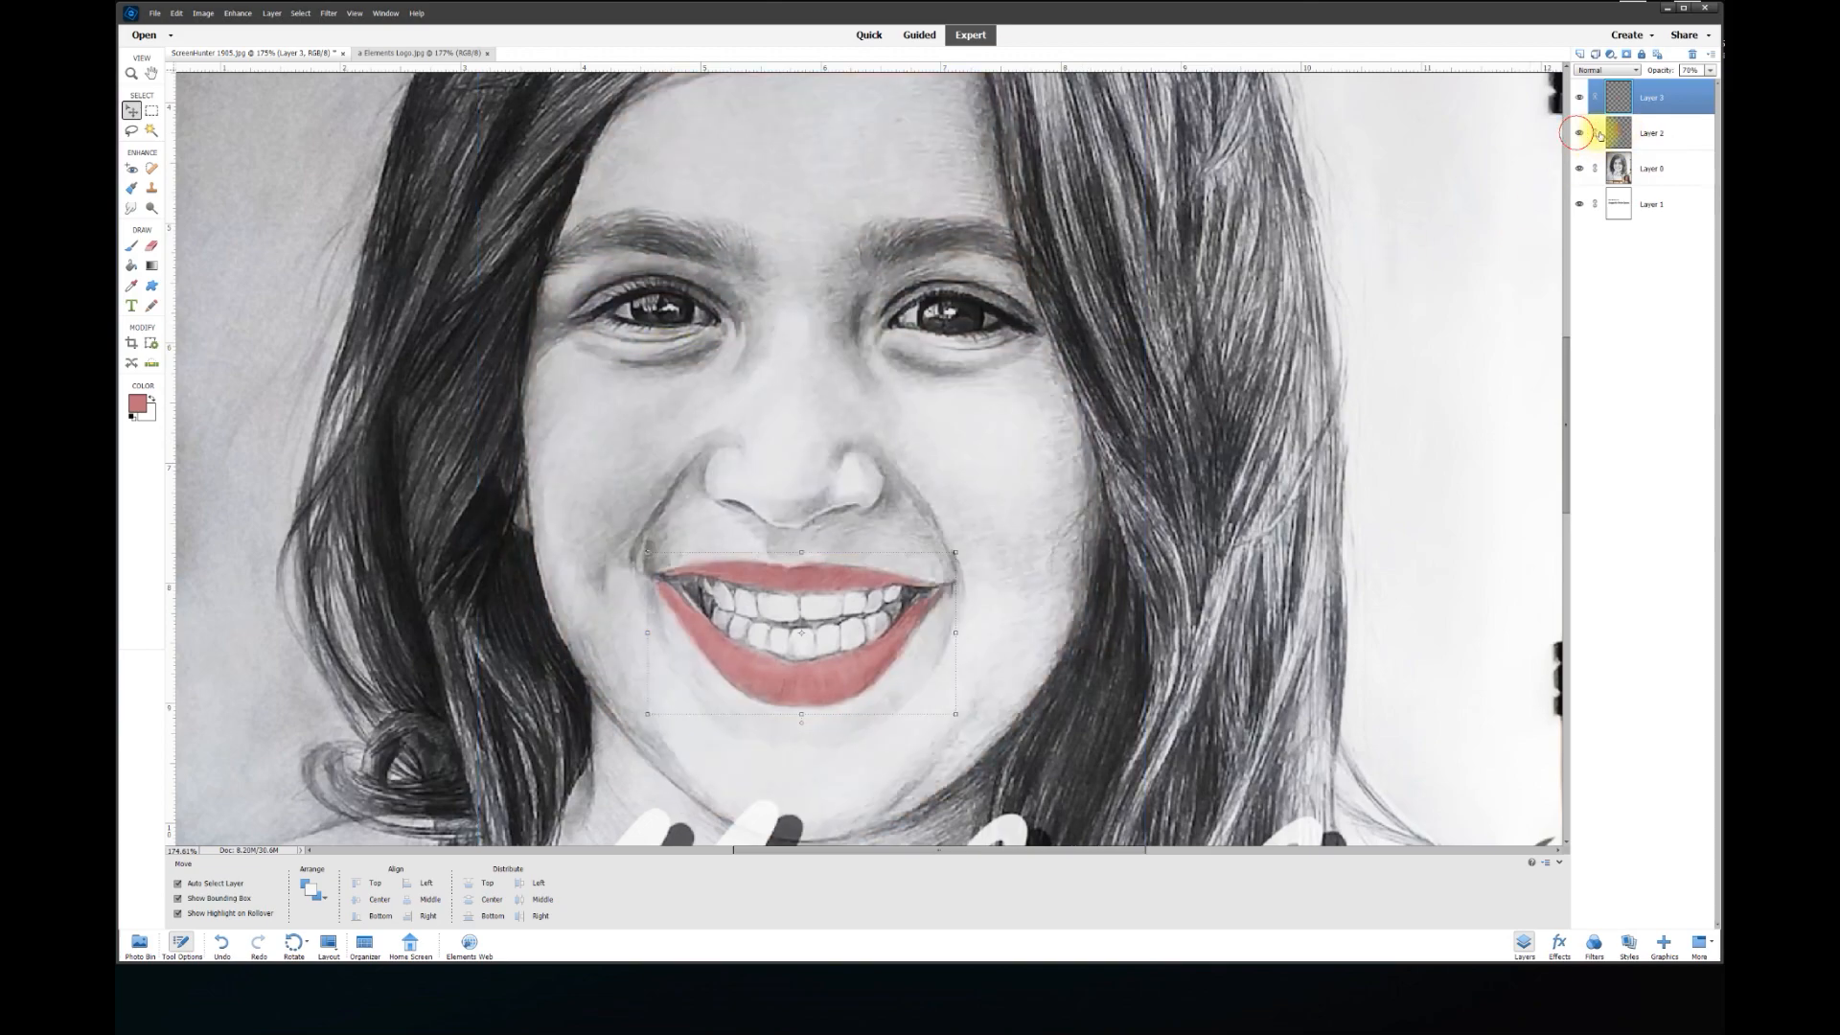
click(1586, 135)
click(1652, 134)
click(133, 209)
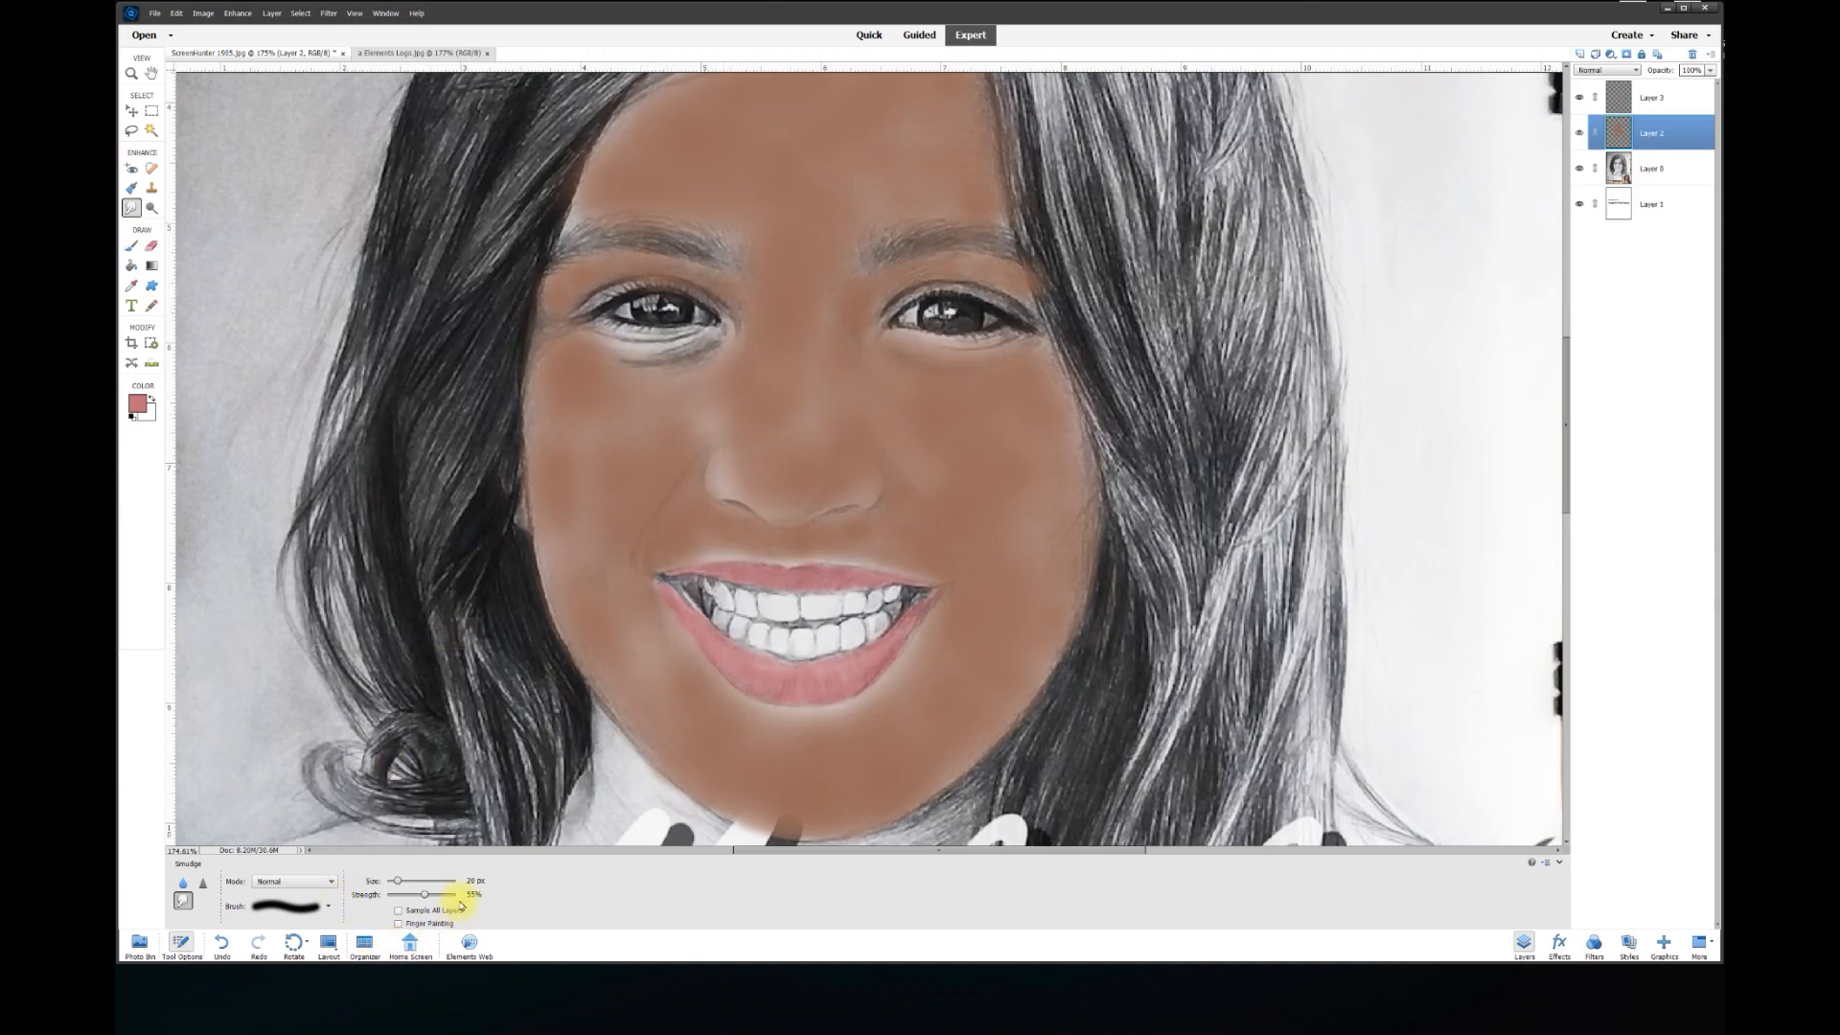
key(bracketright)
key(bracketright)
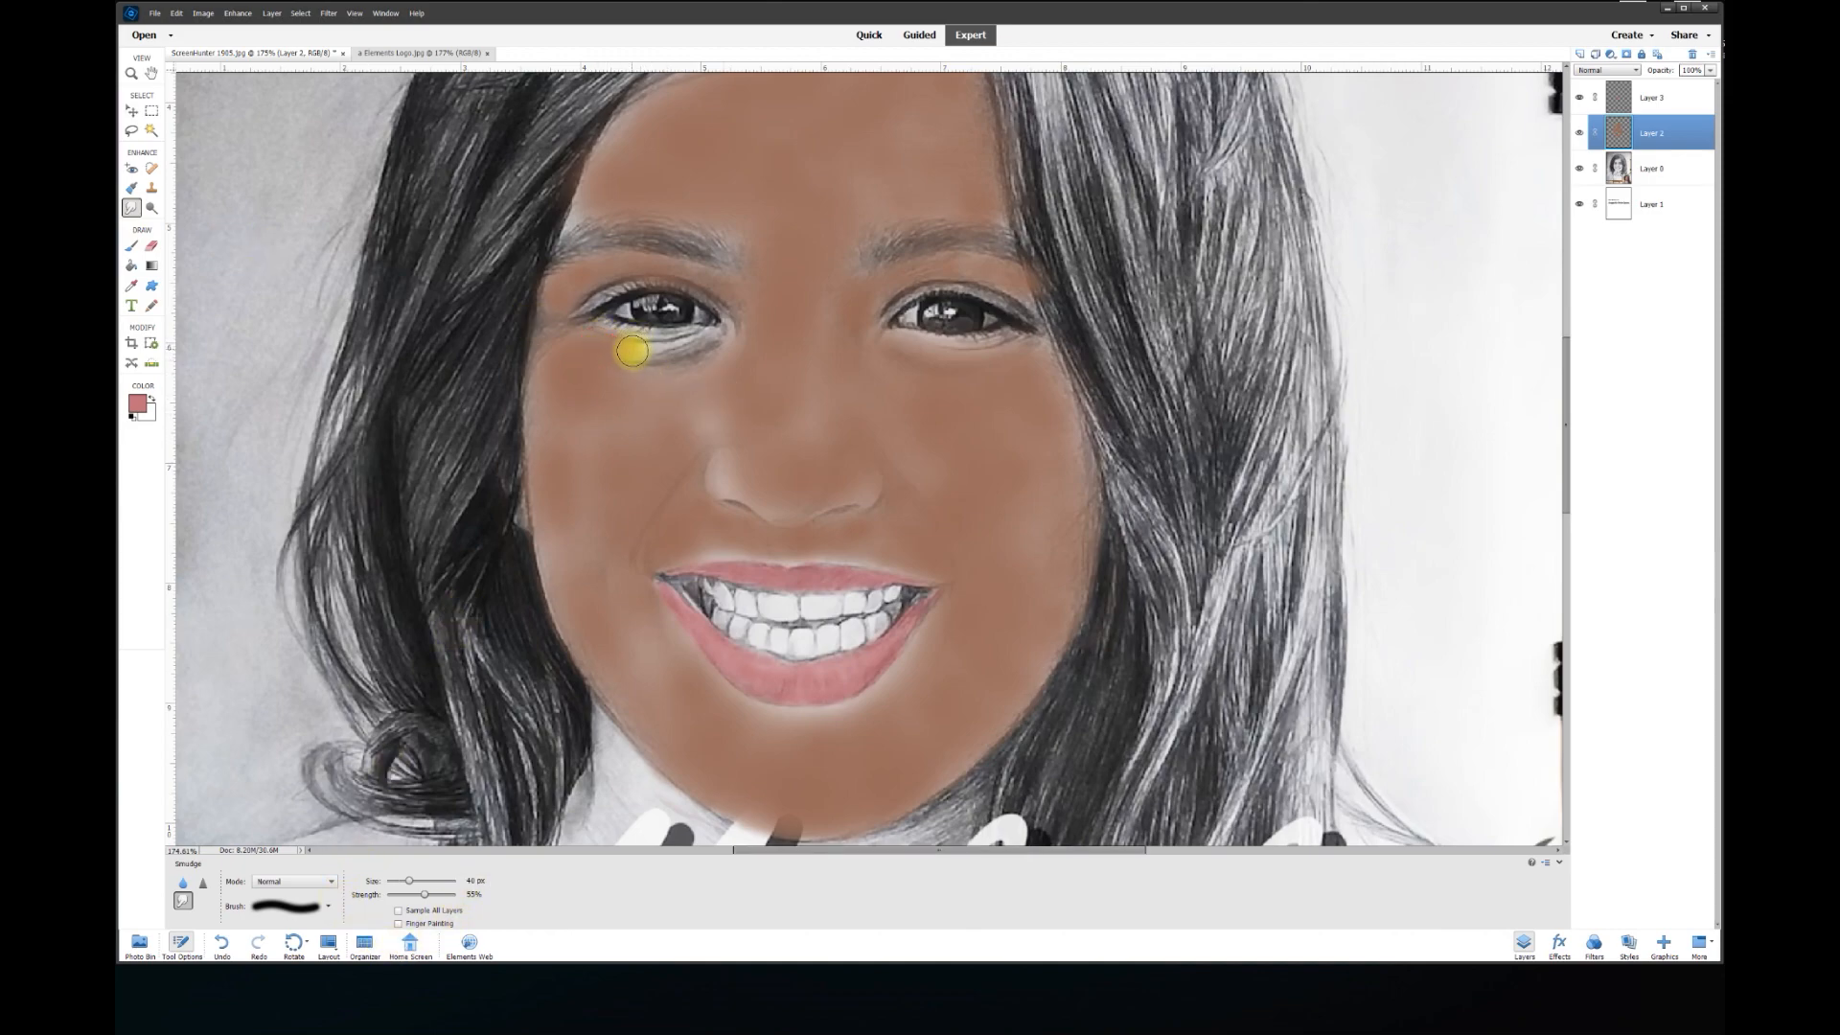
drag(630, 361, 691, 349)
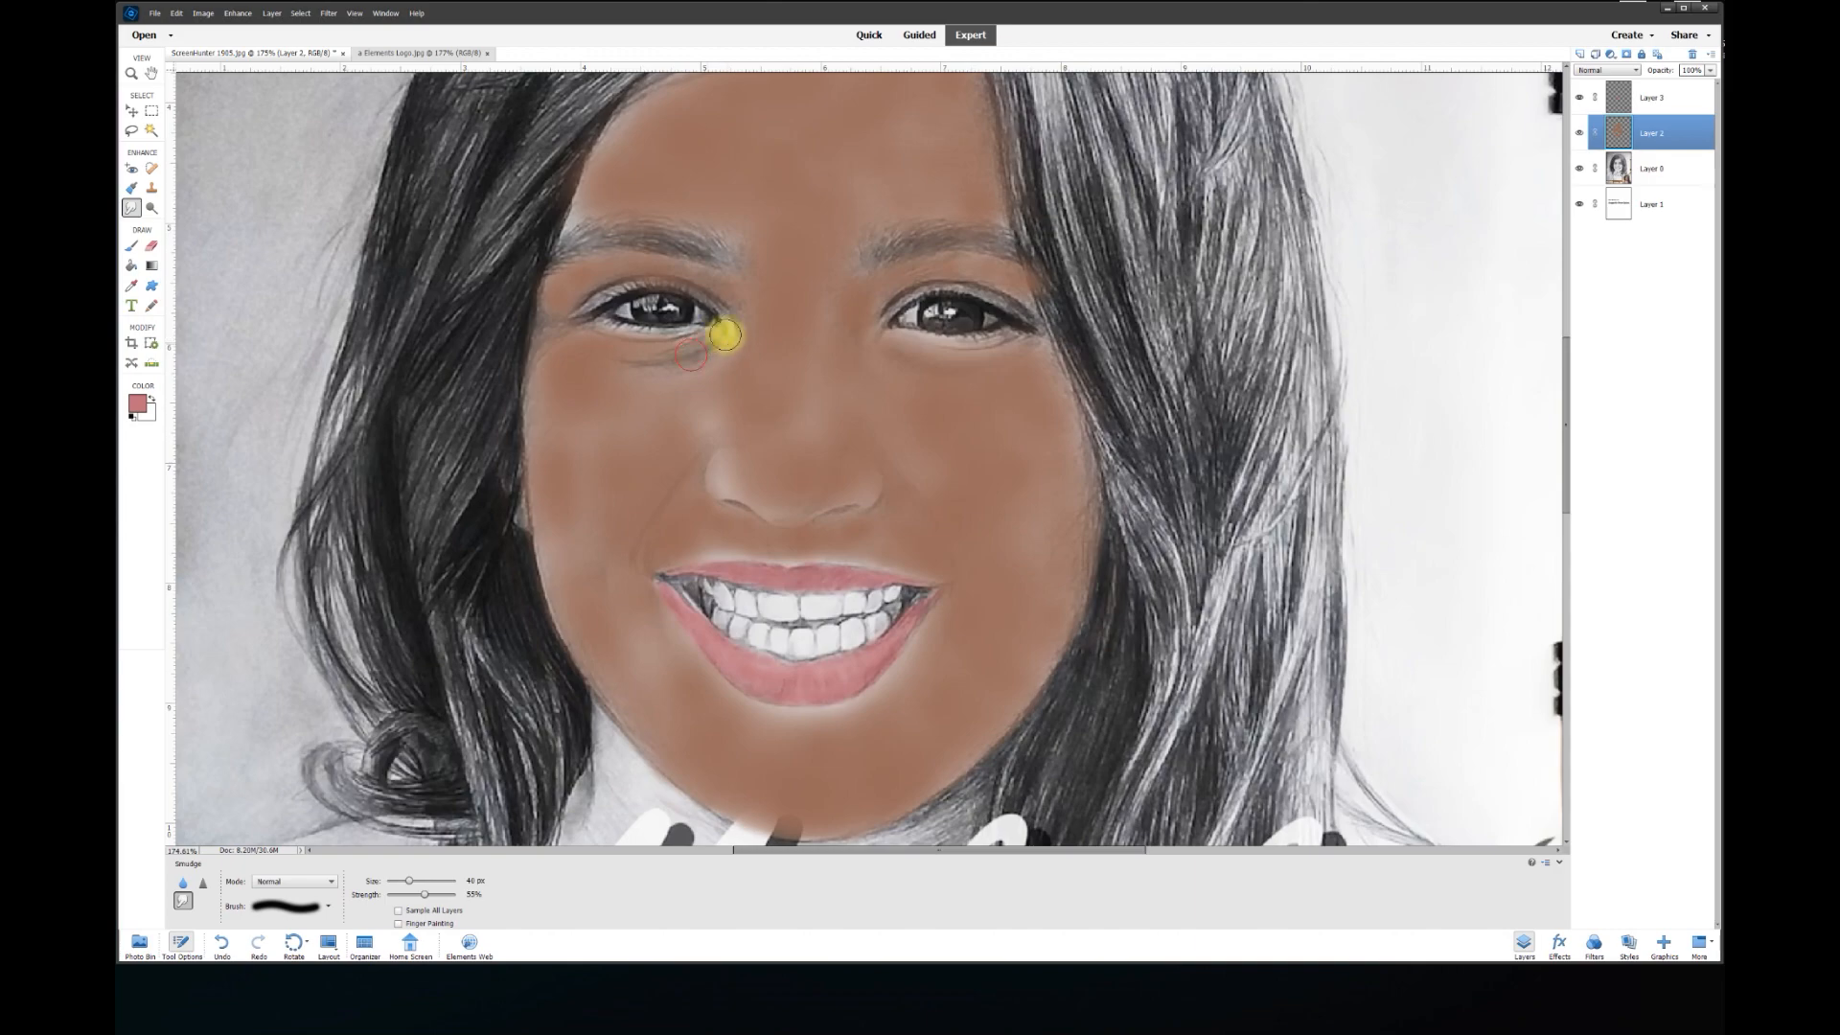
mouse_move(890, 338)
mouse_down()
mouse_move(894, 284)
mouse_move(976, 286)
mouse_move(1045, 333)
mouse_move(1000, 358)
mouse_move(901, 343)
mouse_up()
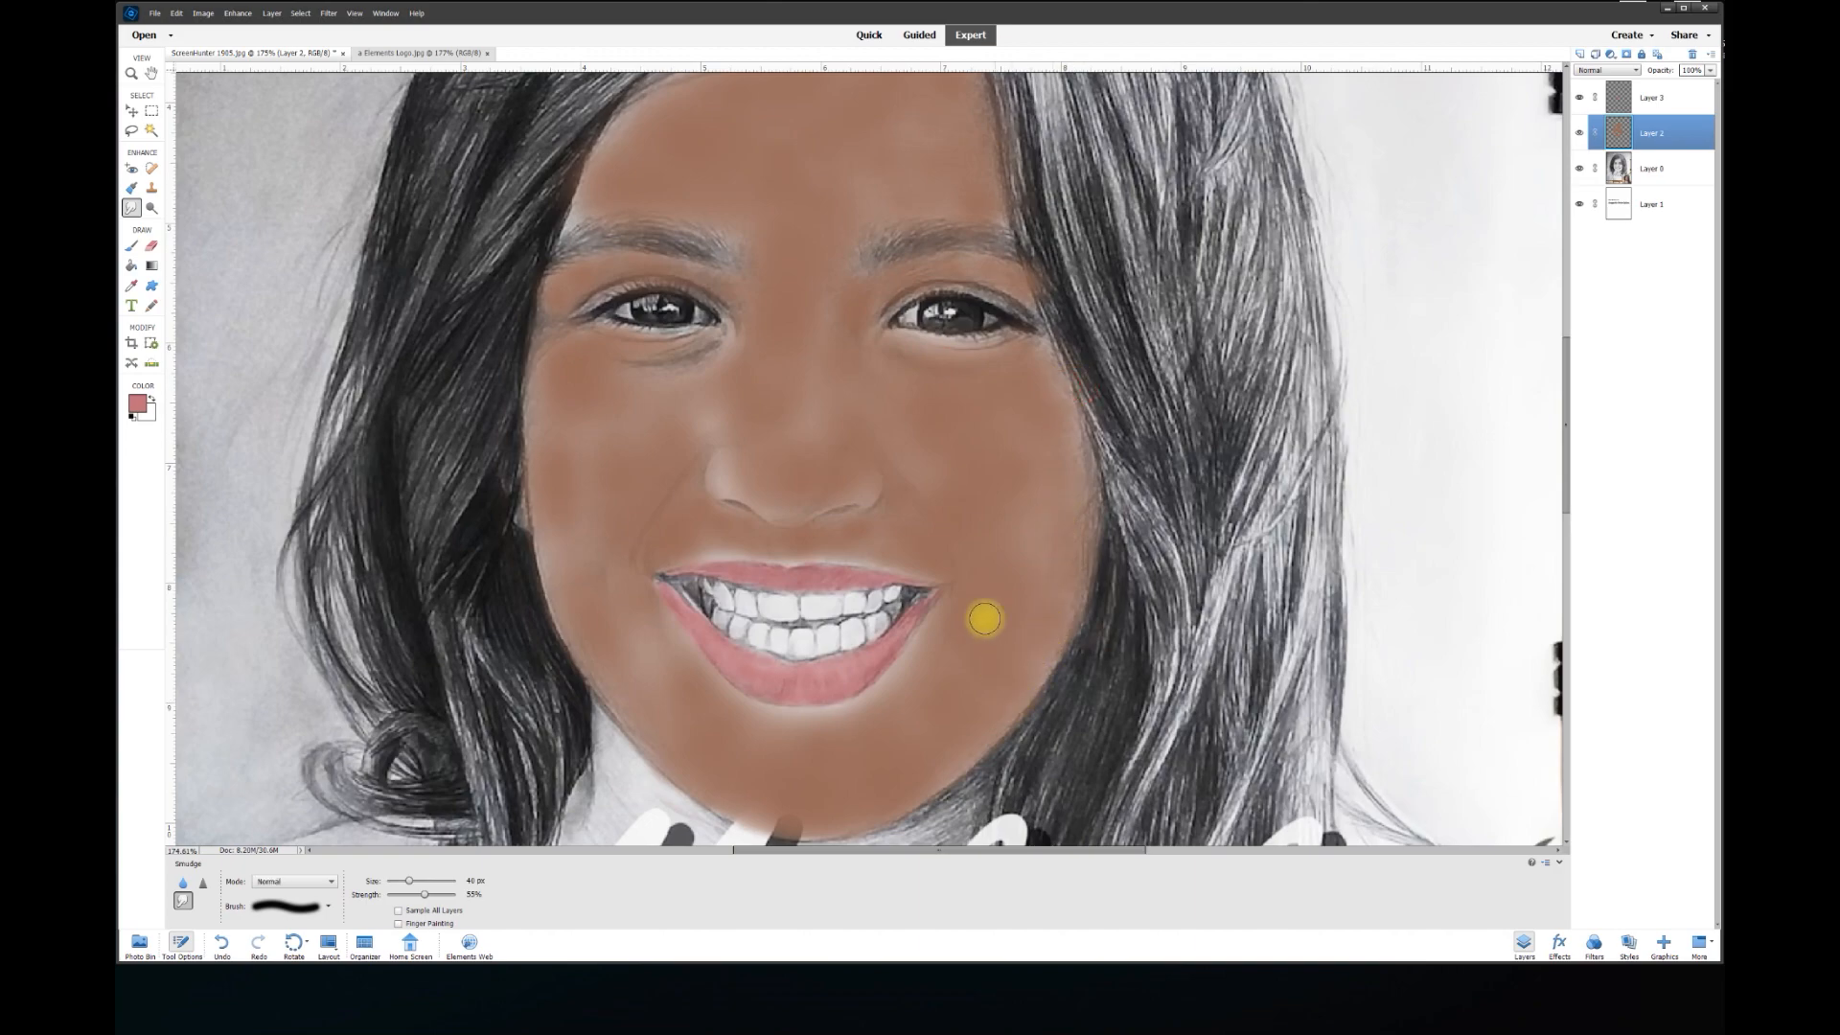
Sample the dark brown hair colour from the reference photo and fine-tune it as the foreground colour
scroll(984, 619, down, 3)
scroll(1569, 473, down, 10)
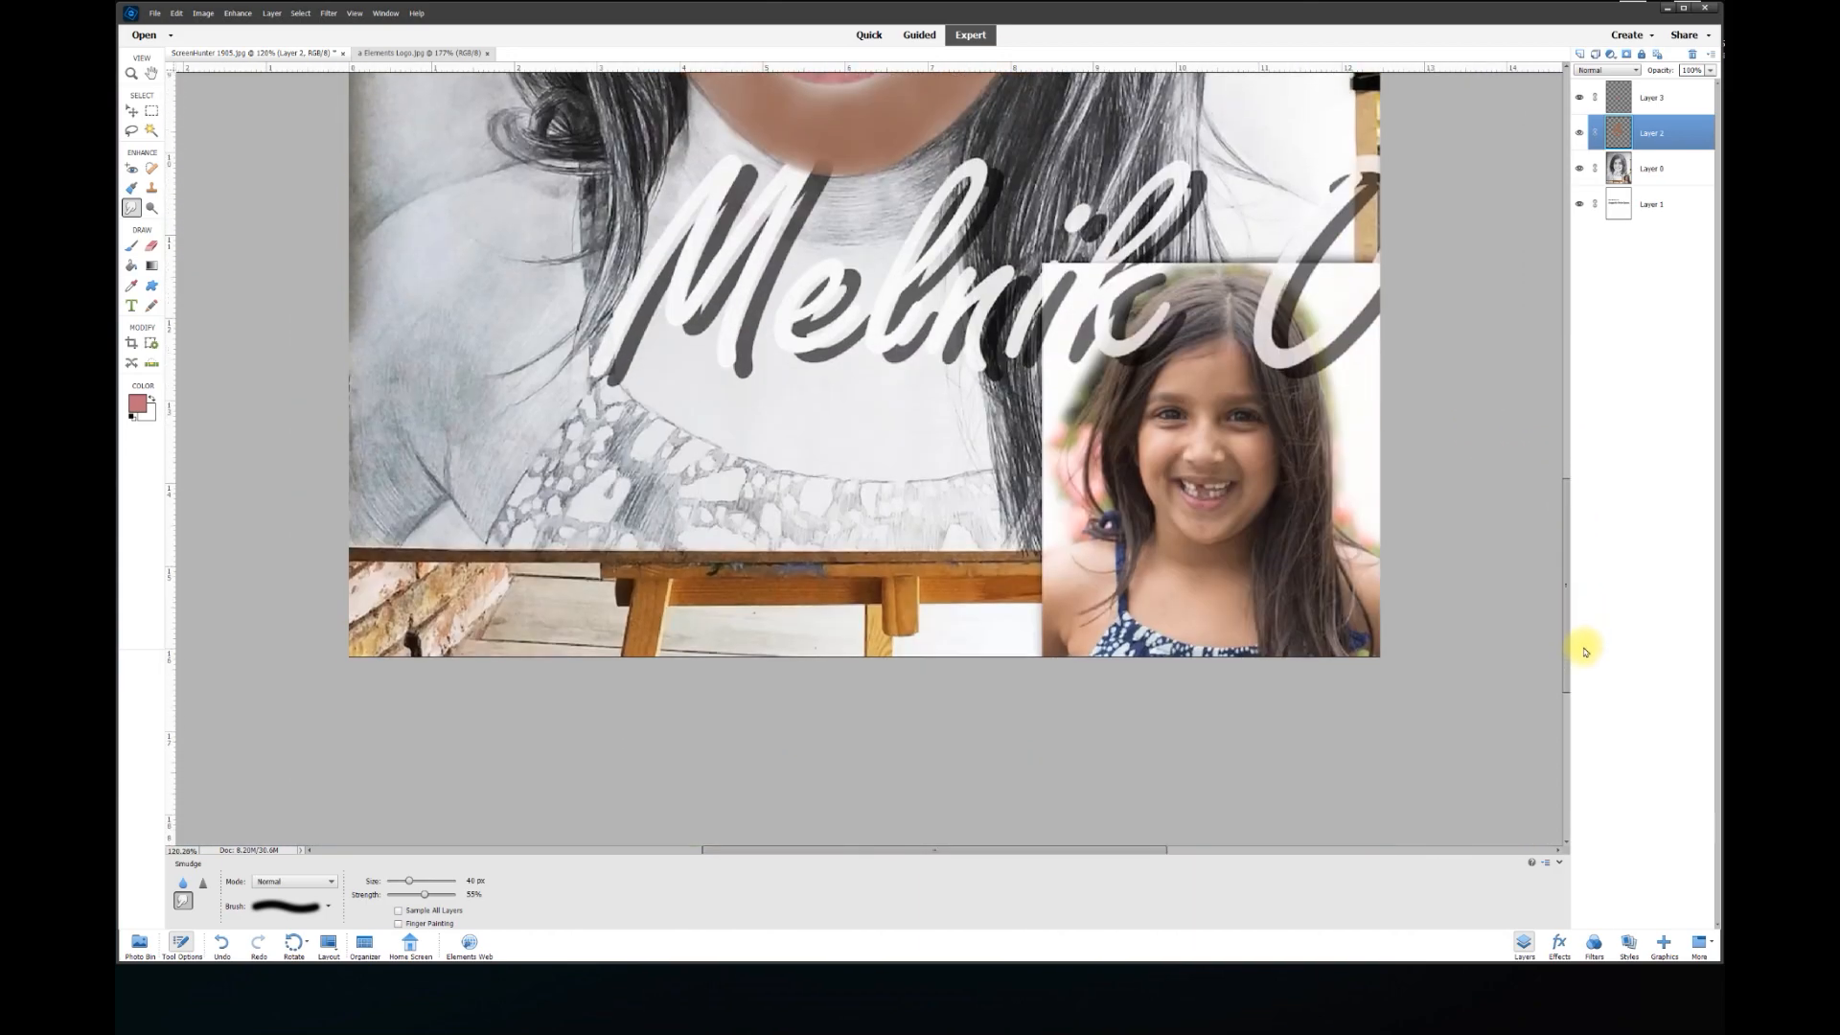
click(132, 286)
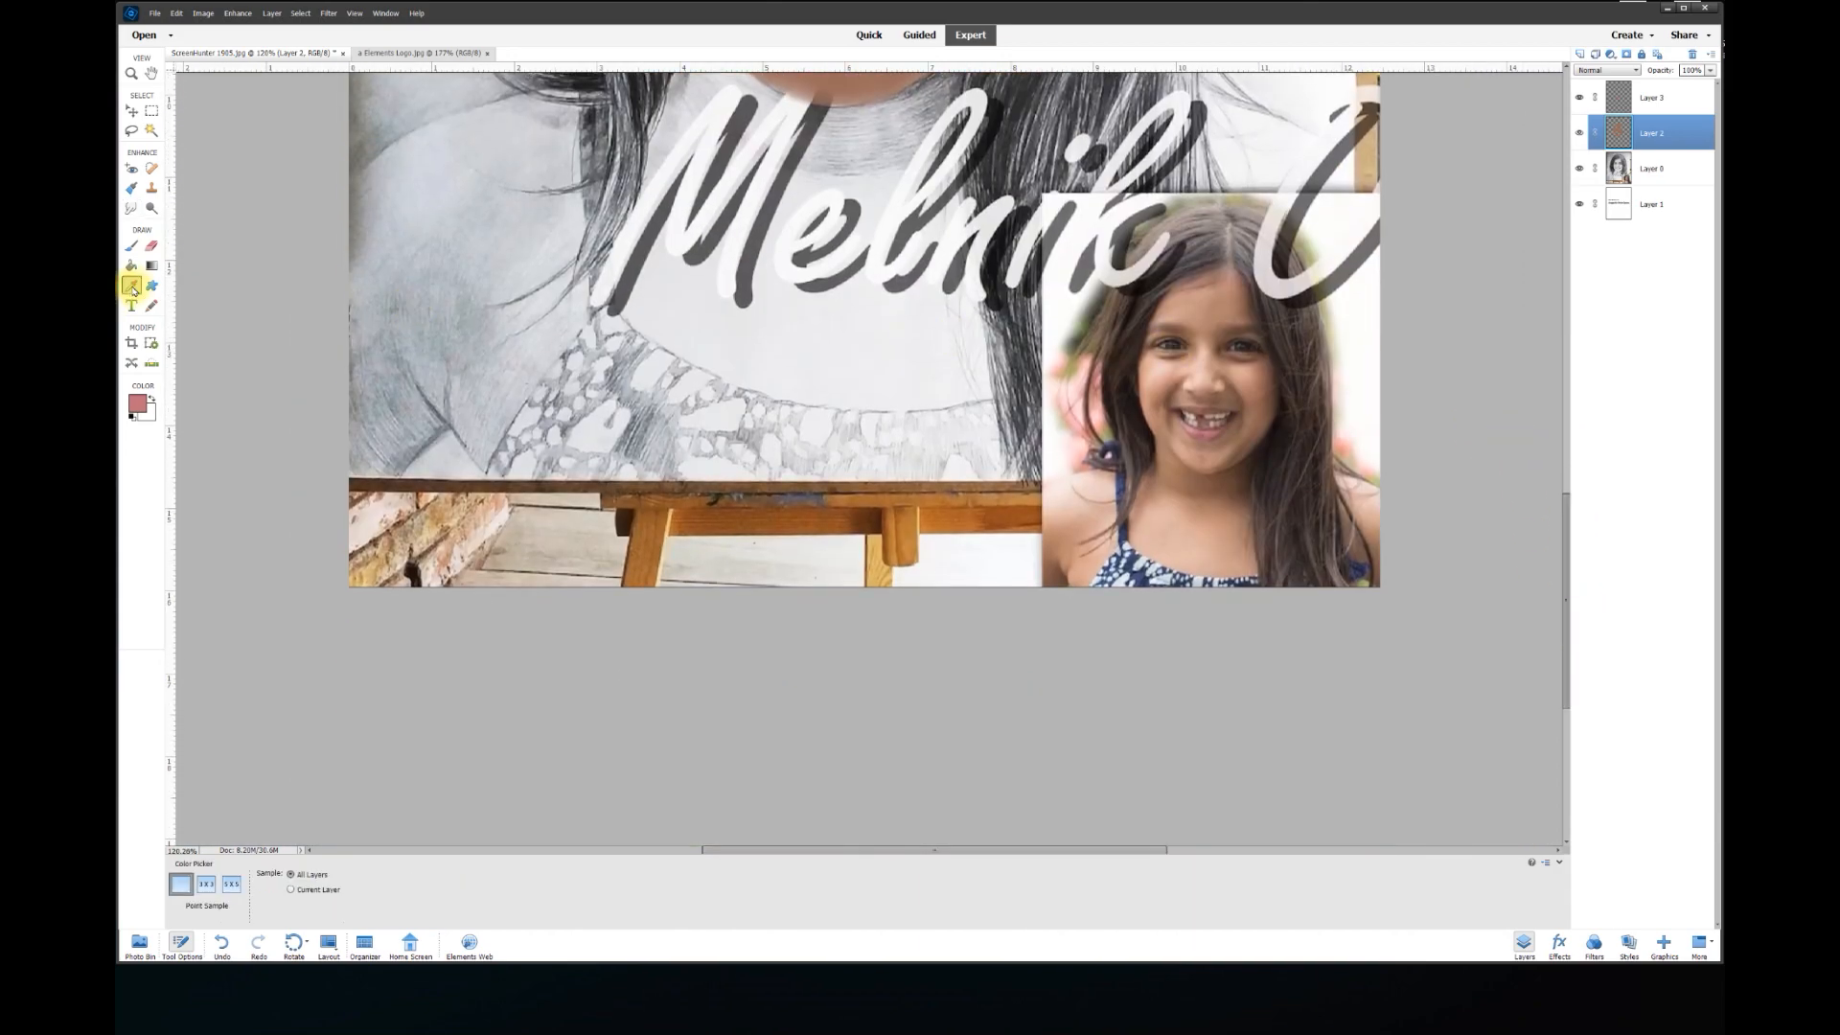
click(1132, 331)
click(144, 414)
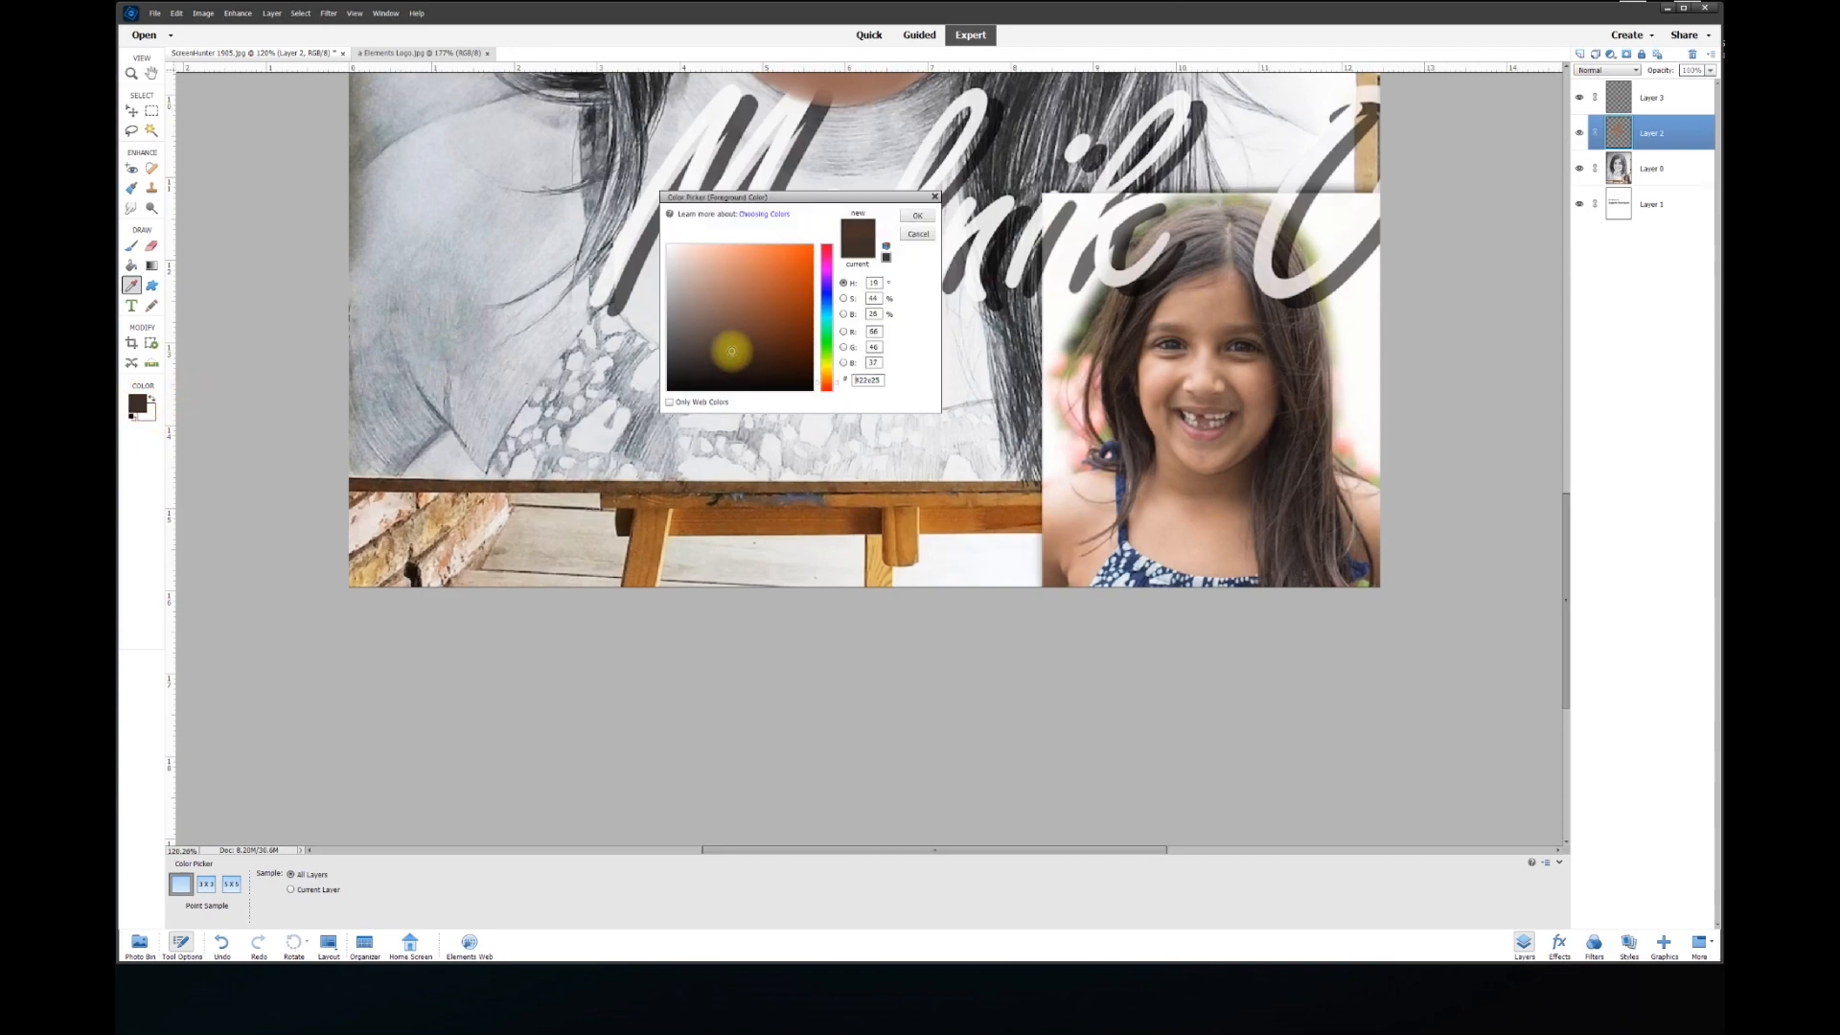
click(731, 351)
click(912, 217)
Set up the Brush tool at 150 px and add a new layer above the lip colour layer for the hair
drag(1569, 542, 1539, 355)
scroll(1053, 421, down, 5)
scroll(992, 422, up, 1)
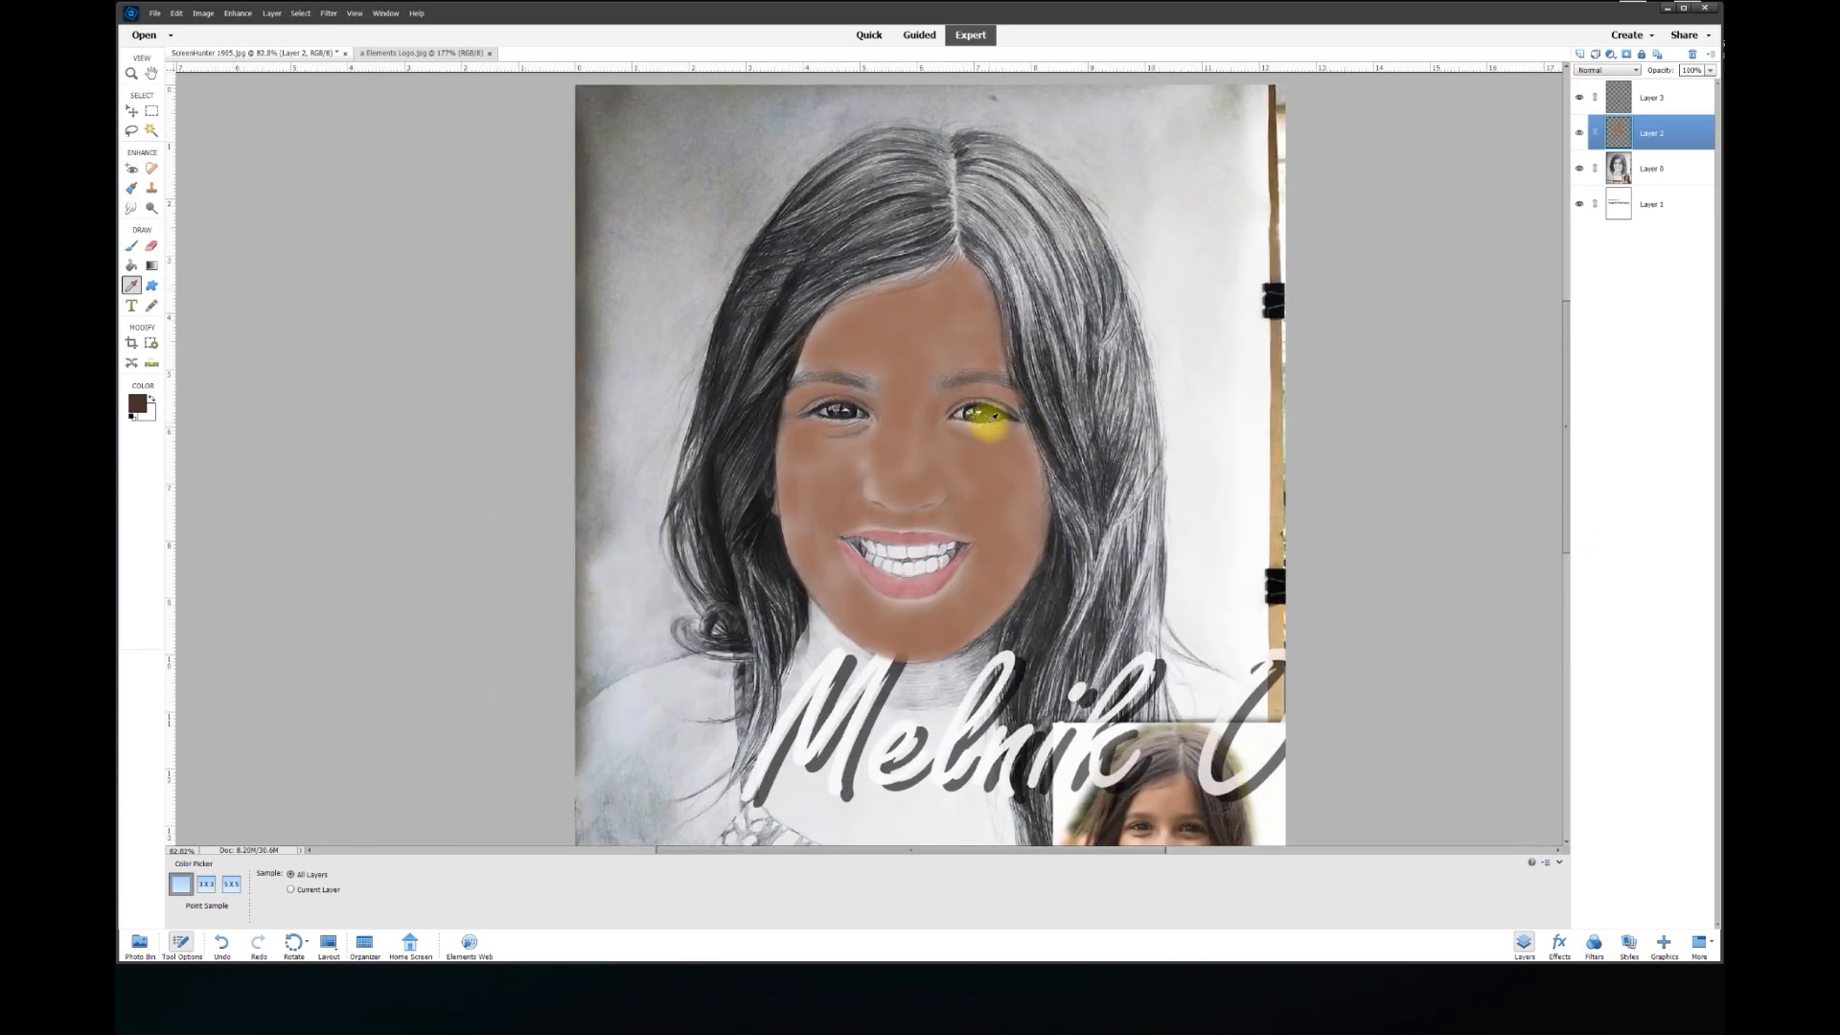
click(132, 246)
click(398, 902)
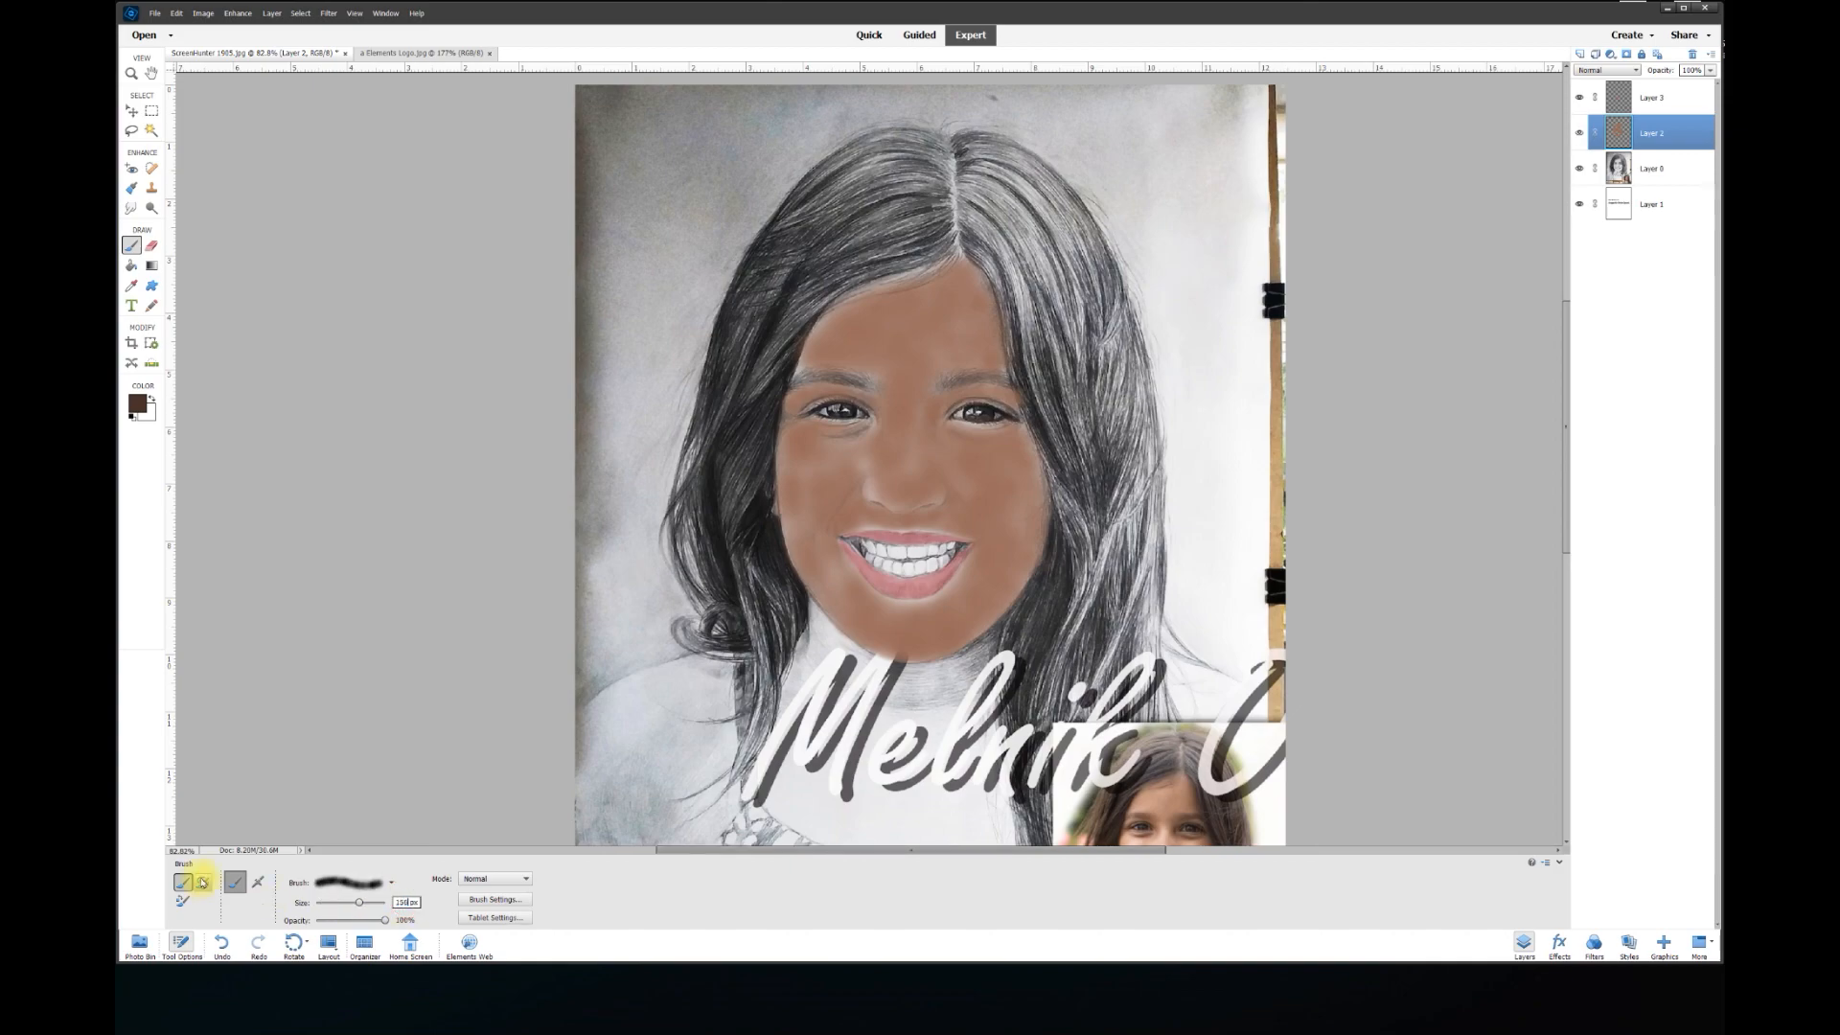
drag(749, 731, 774, 653)
key(ctrl+z)
click(1653, 99)
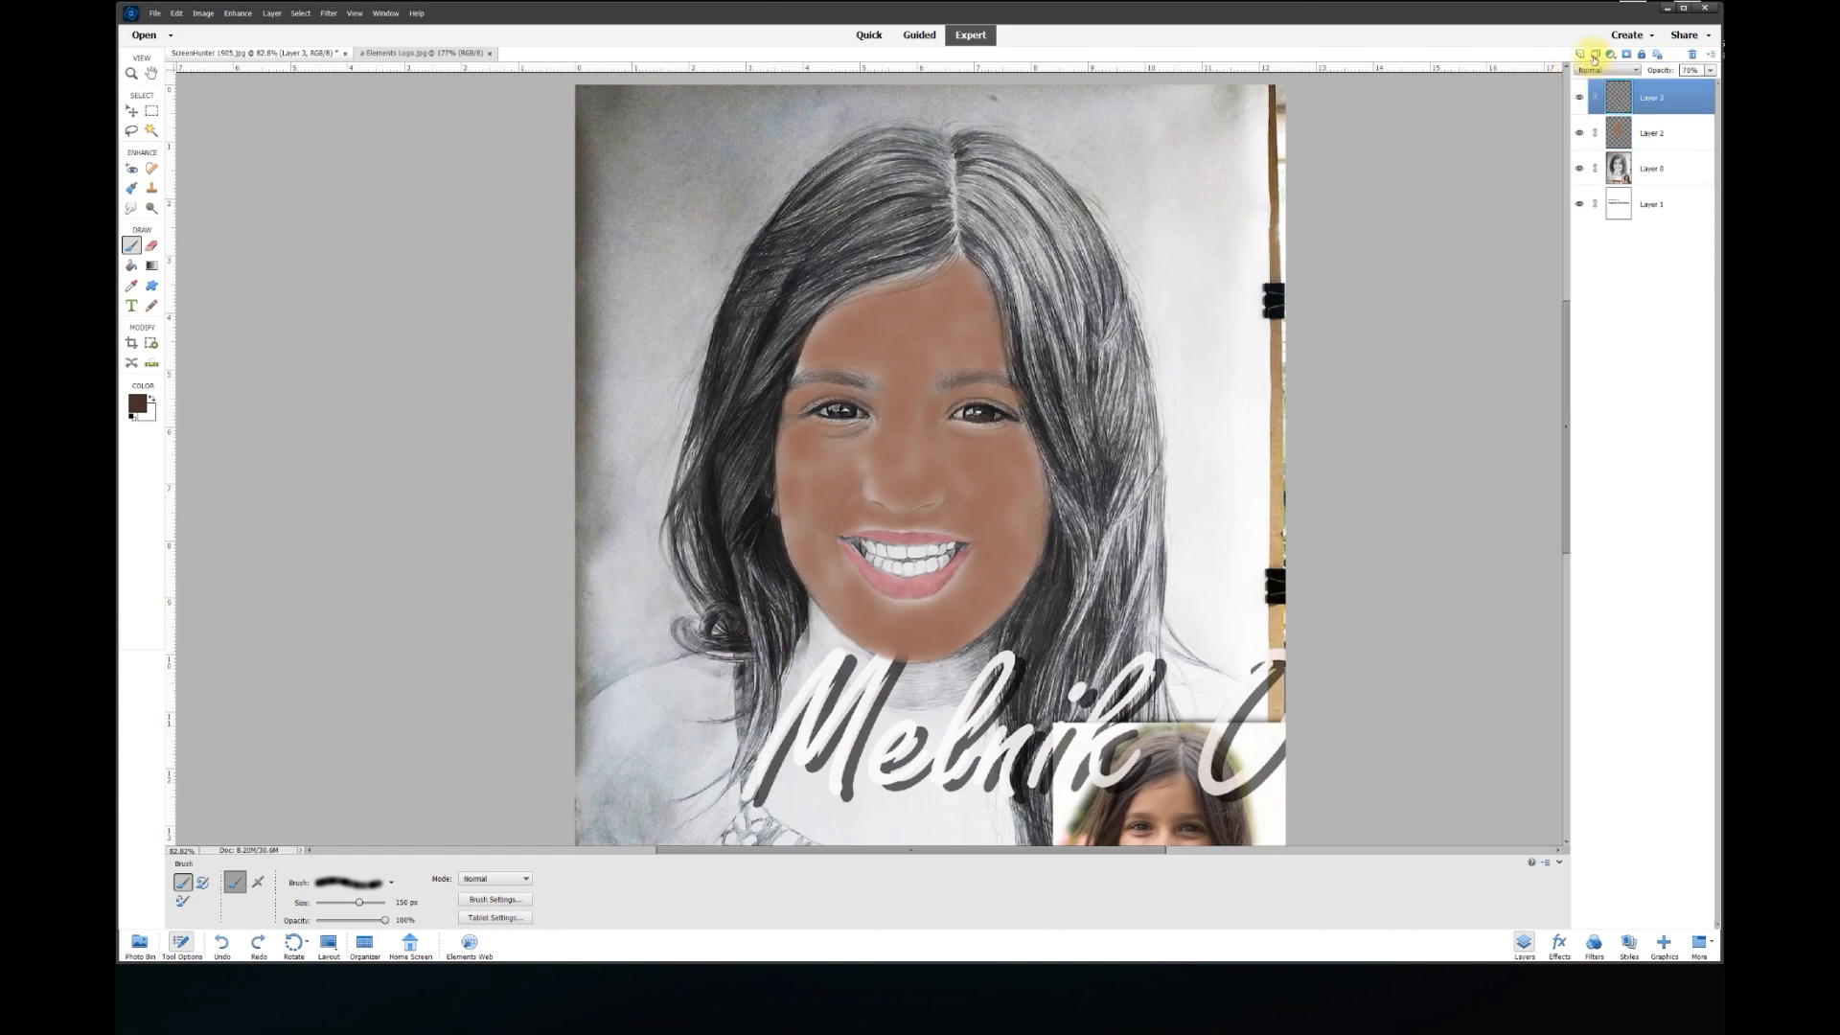
click(1579, 56)
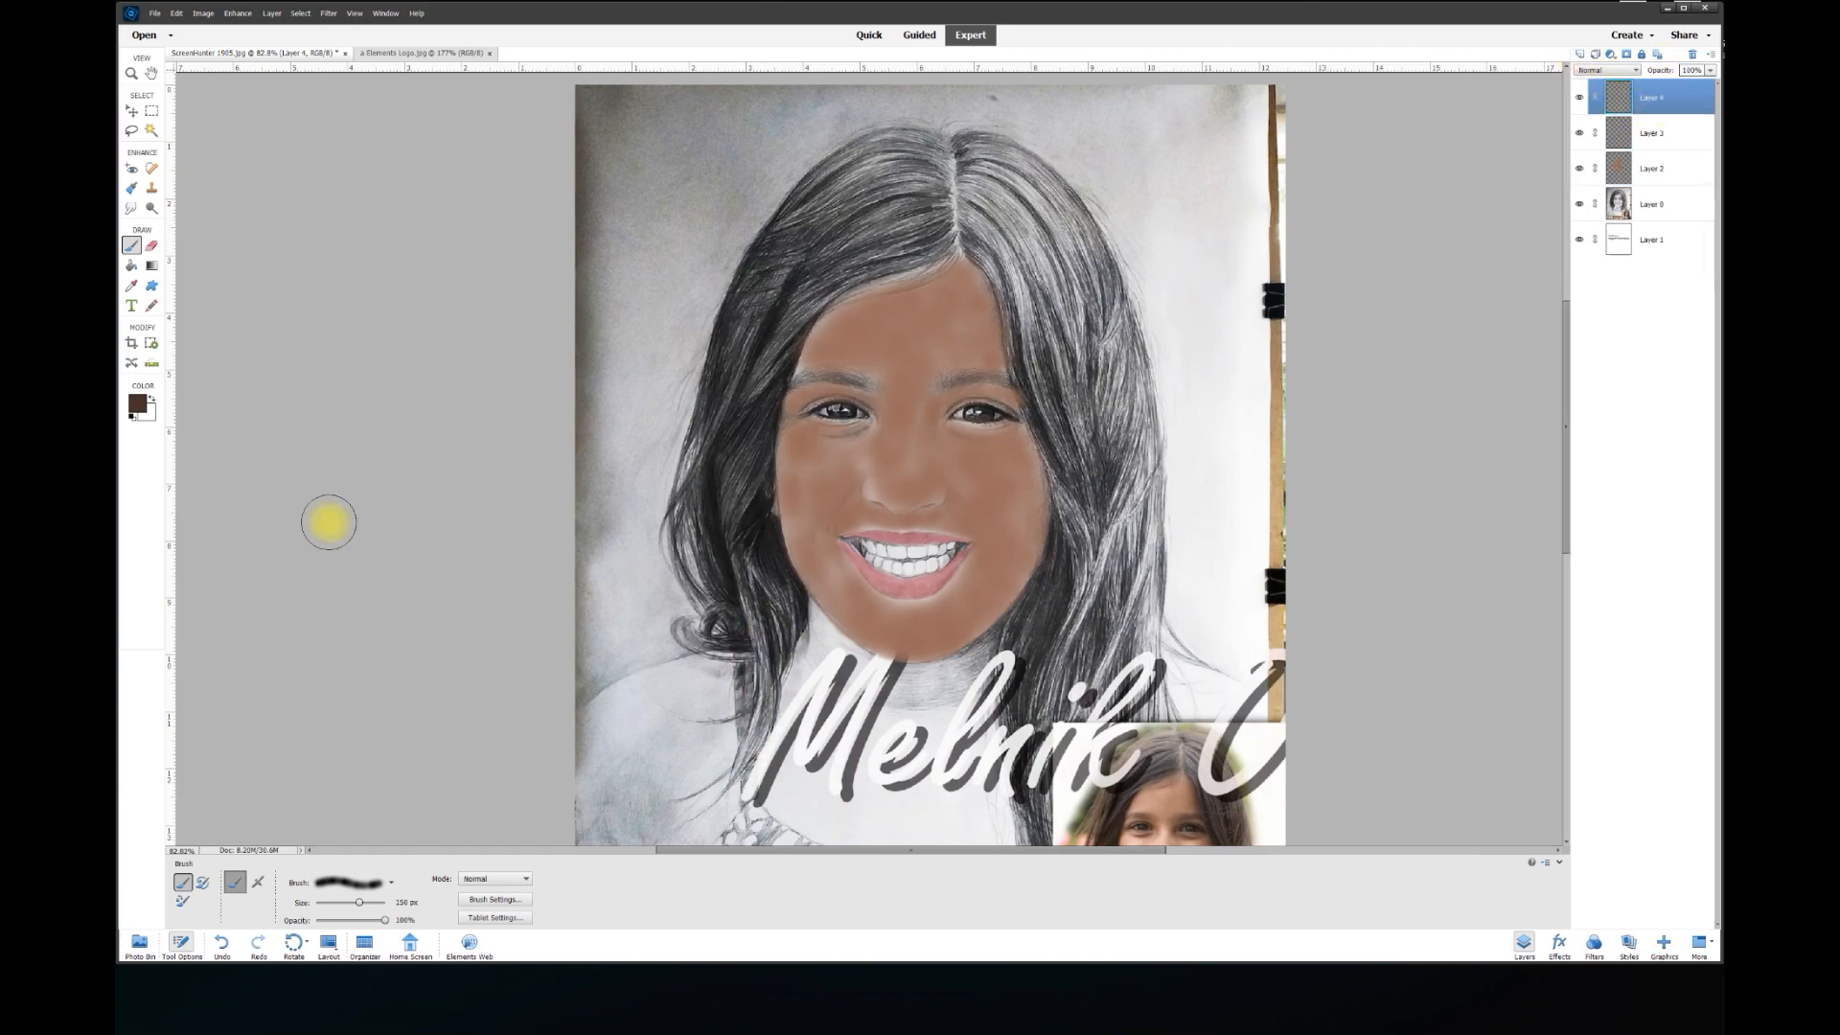
Paint all of the hair dark brown and lower the hair colour layer's opacity to about 62%
mouse_move(733, 728)
mouse_down()
mouse_move(783, 607)
mouse_move(755, 463)
mouse_move(771, 372)
mouse_move(802, 308)
mouse_move(937, 231)
mouse_move(926, 261)
mouse_move(838, 279)
mouse_move(933, 226)
mouse_move(1010, 270)
mouse_move(1077, 489)
mouse_move(1025, 684)
mouse_move(1037, 830)
mouse_move(1043, 737)
mouse_move(1087, 695)
mouse_move(1164, 710)
mouse_move(1060, 673)
mouse_move(1072, 693)
mouse_move(1137, 662)
mouse_move(1148, 445)
mouse_move(1127, 301)
mouse_move(1043, 185)
mouse_move(911, 142)
mouse_move(822, 187)
mouse_move(725, 353)
mouse_move(696, 564)
mouse_move(760, 678)
mouse_move(738, 748)
mouse_move(735, 534)
mouse_move(772, 284)
mouse_move(940, 189)
mouse_move(900, 189)
mouse_move(900, 156)
mouse_move(1039, 230)
mouse_move(1080, 390)
mouse_move(1010, 238)
mouse_move(1097, 382)
mouse_move(1114, 522)
mouse_move(1097, 588)
mouse_move(1080, 390)
mouse_move(1163, 752)
mouse_move(1169, 699)
mouse_move(1038, 830)
mouse_move(1035, 322)
mouse_up()
drag(707, 573, 695, 632)
mouse_move(707, 444)
mouse_down()
mouse_move(685, 633)
mouse_move(743, 637)
mouse_move(723, 657)
mouse_move(743, 752)
mouse_move(718, 801)
mouse_up()
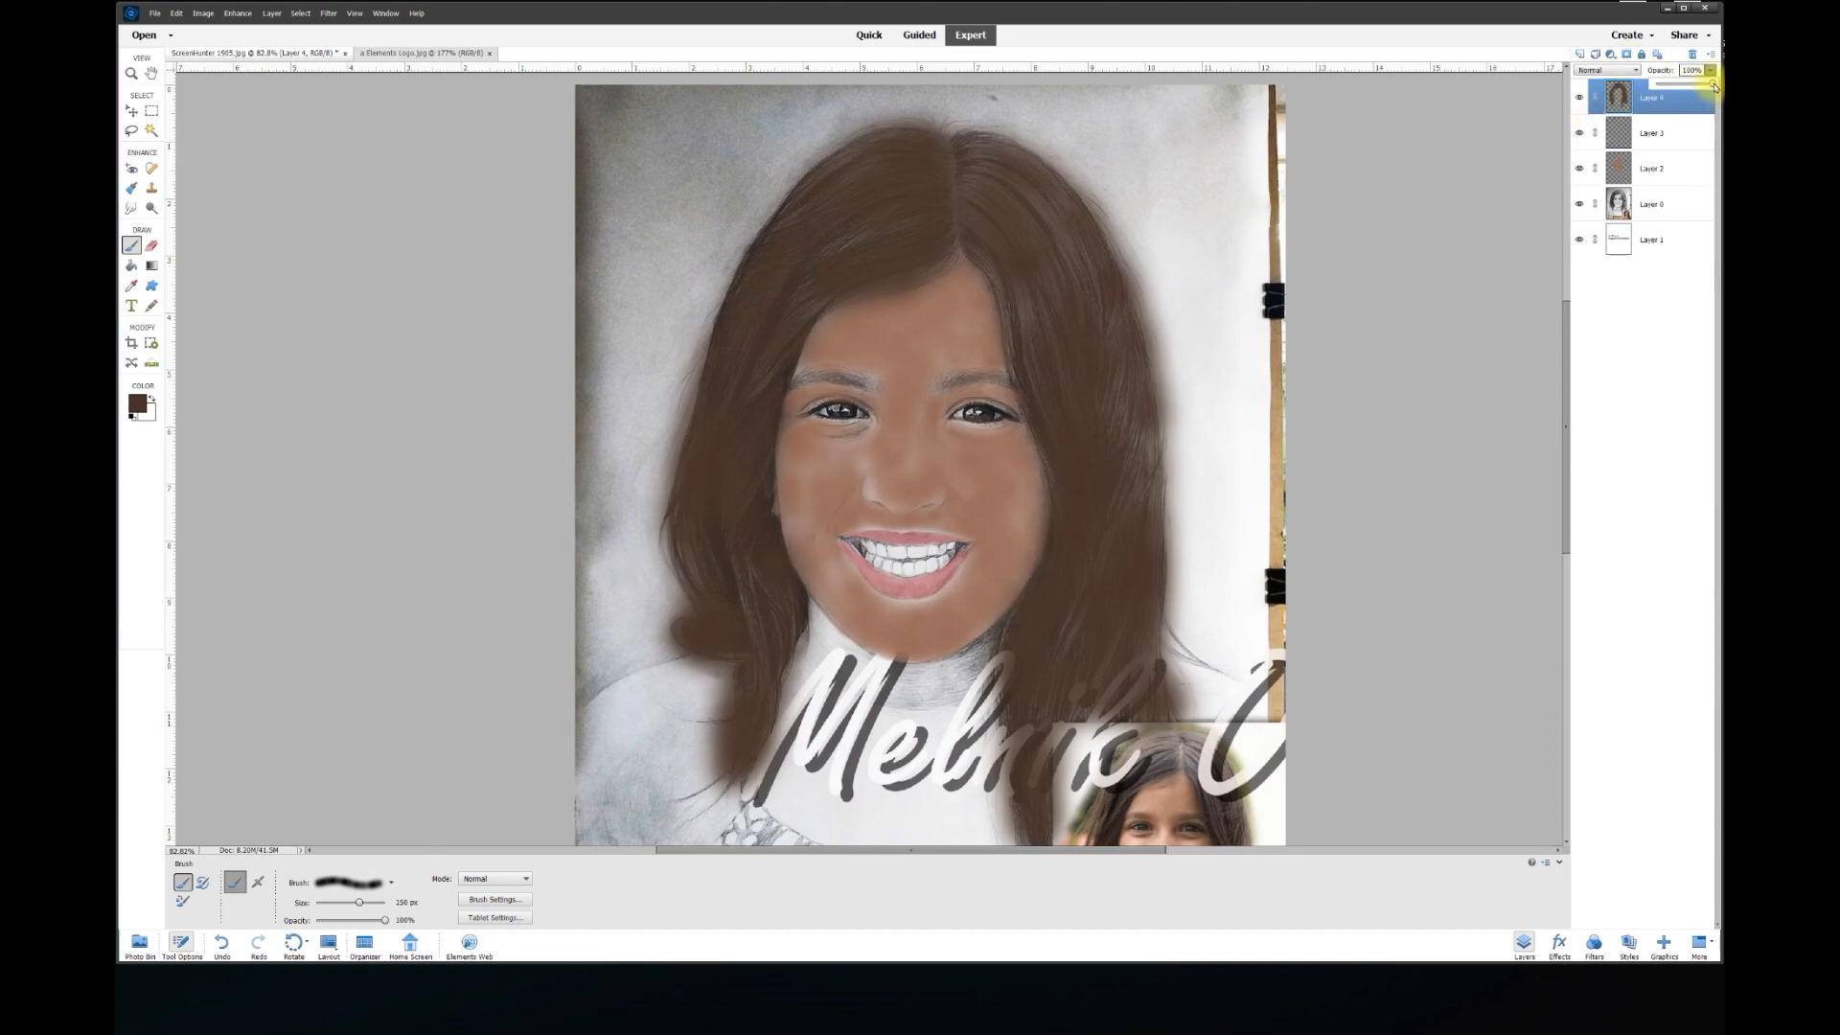
drag(1689, 90, 1693, 85)
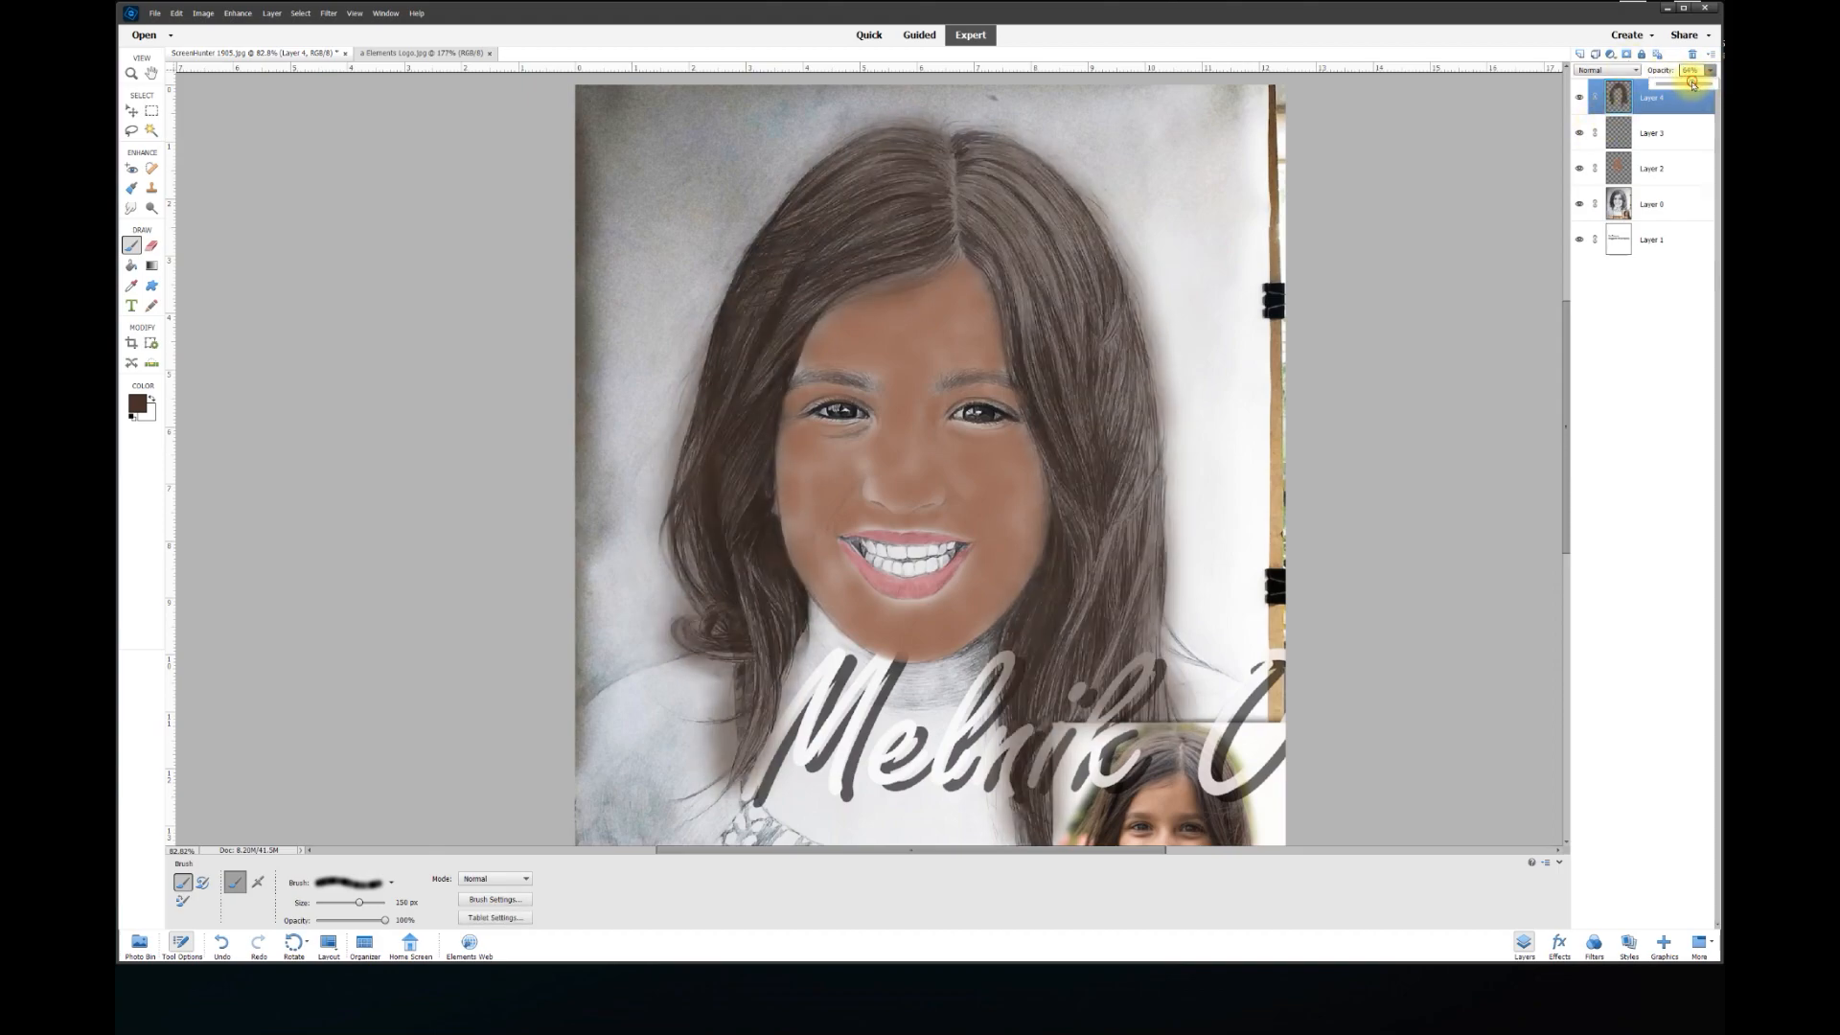
Erase the brown overspill around the outer contour of the hair with a 30 px eraser
click(152, 246)
scroll(896, 436, up, 2)
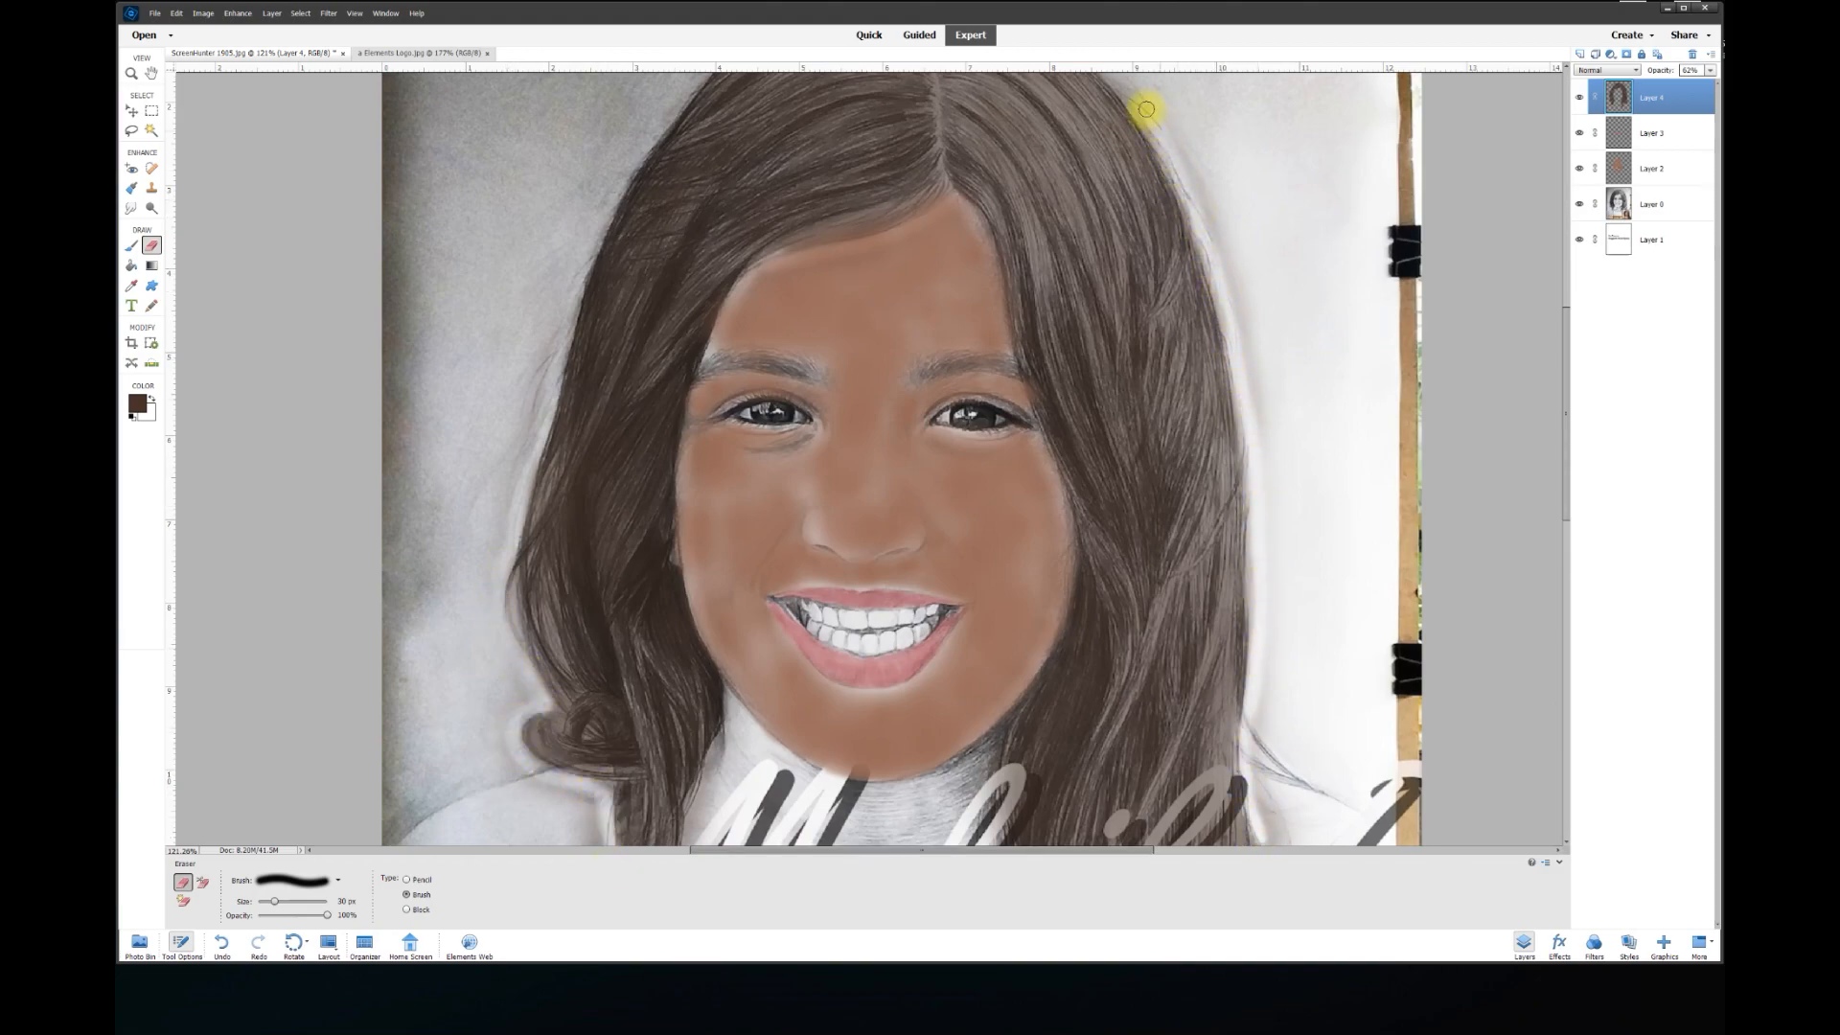
scroll(1553, 355, up, 3)
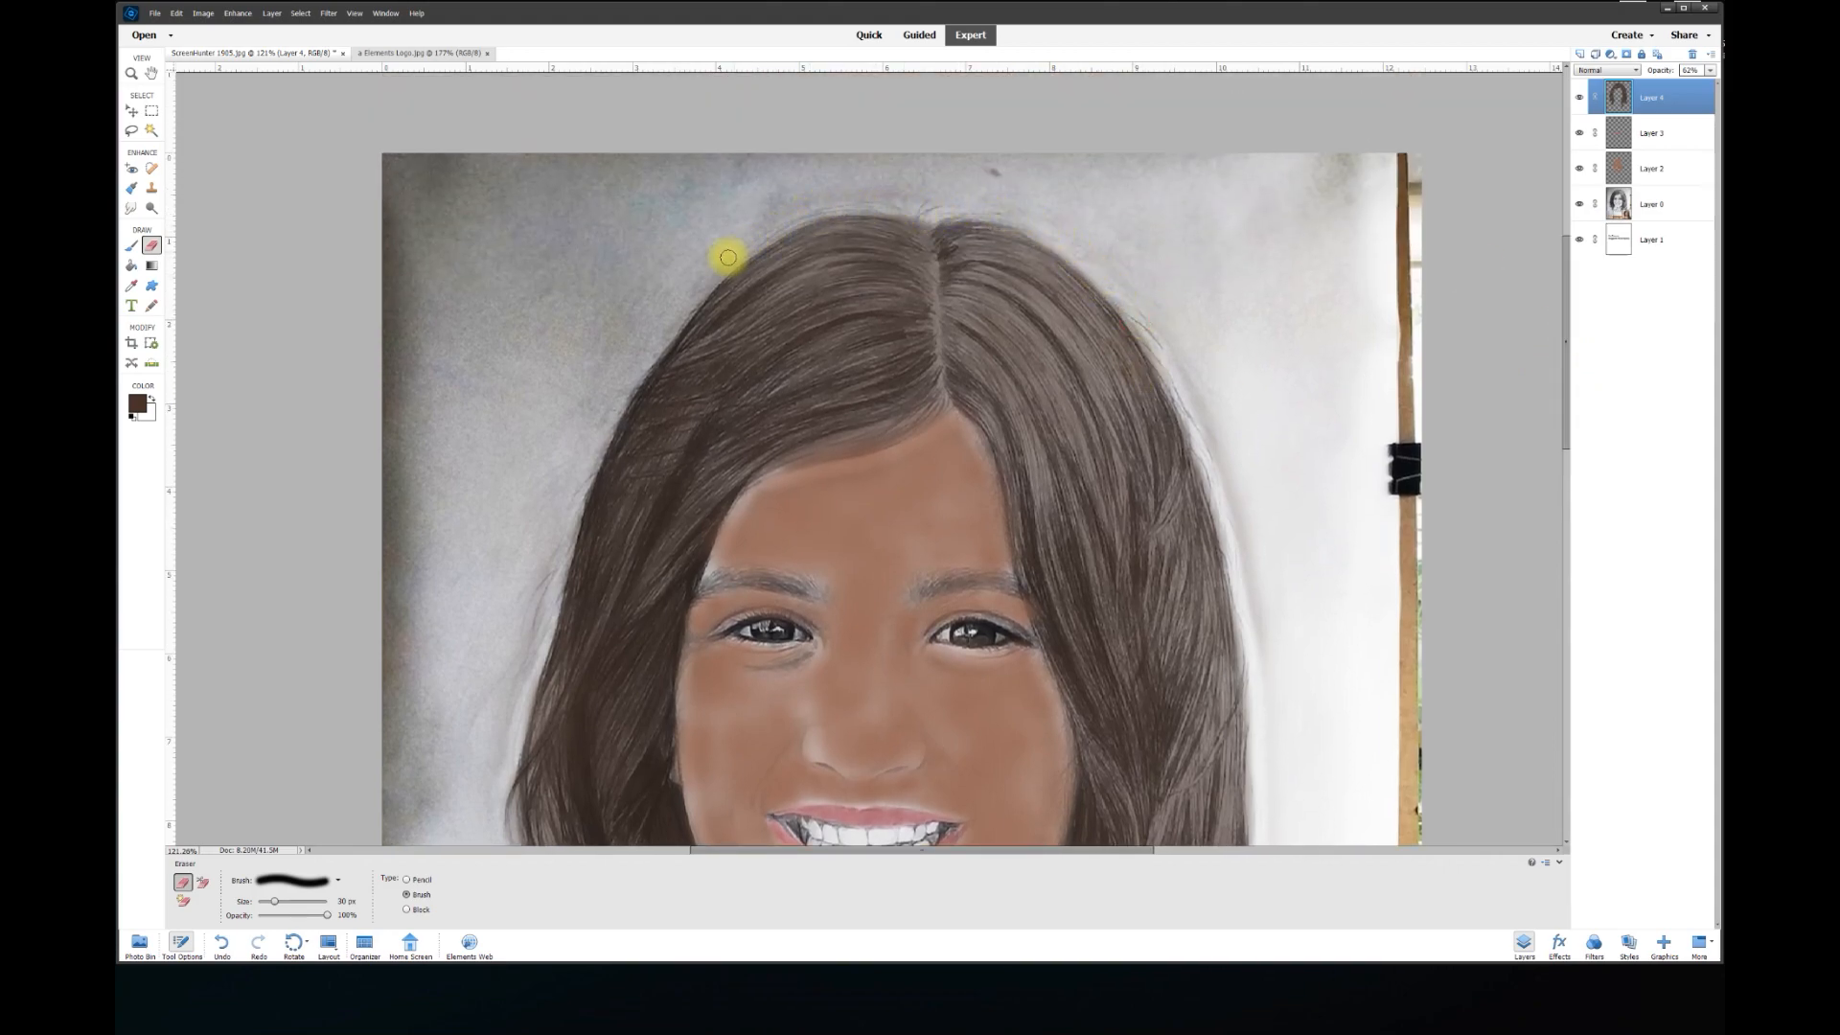
scroll(1027, 390, down, 6)
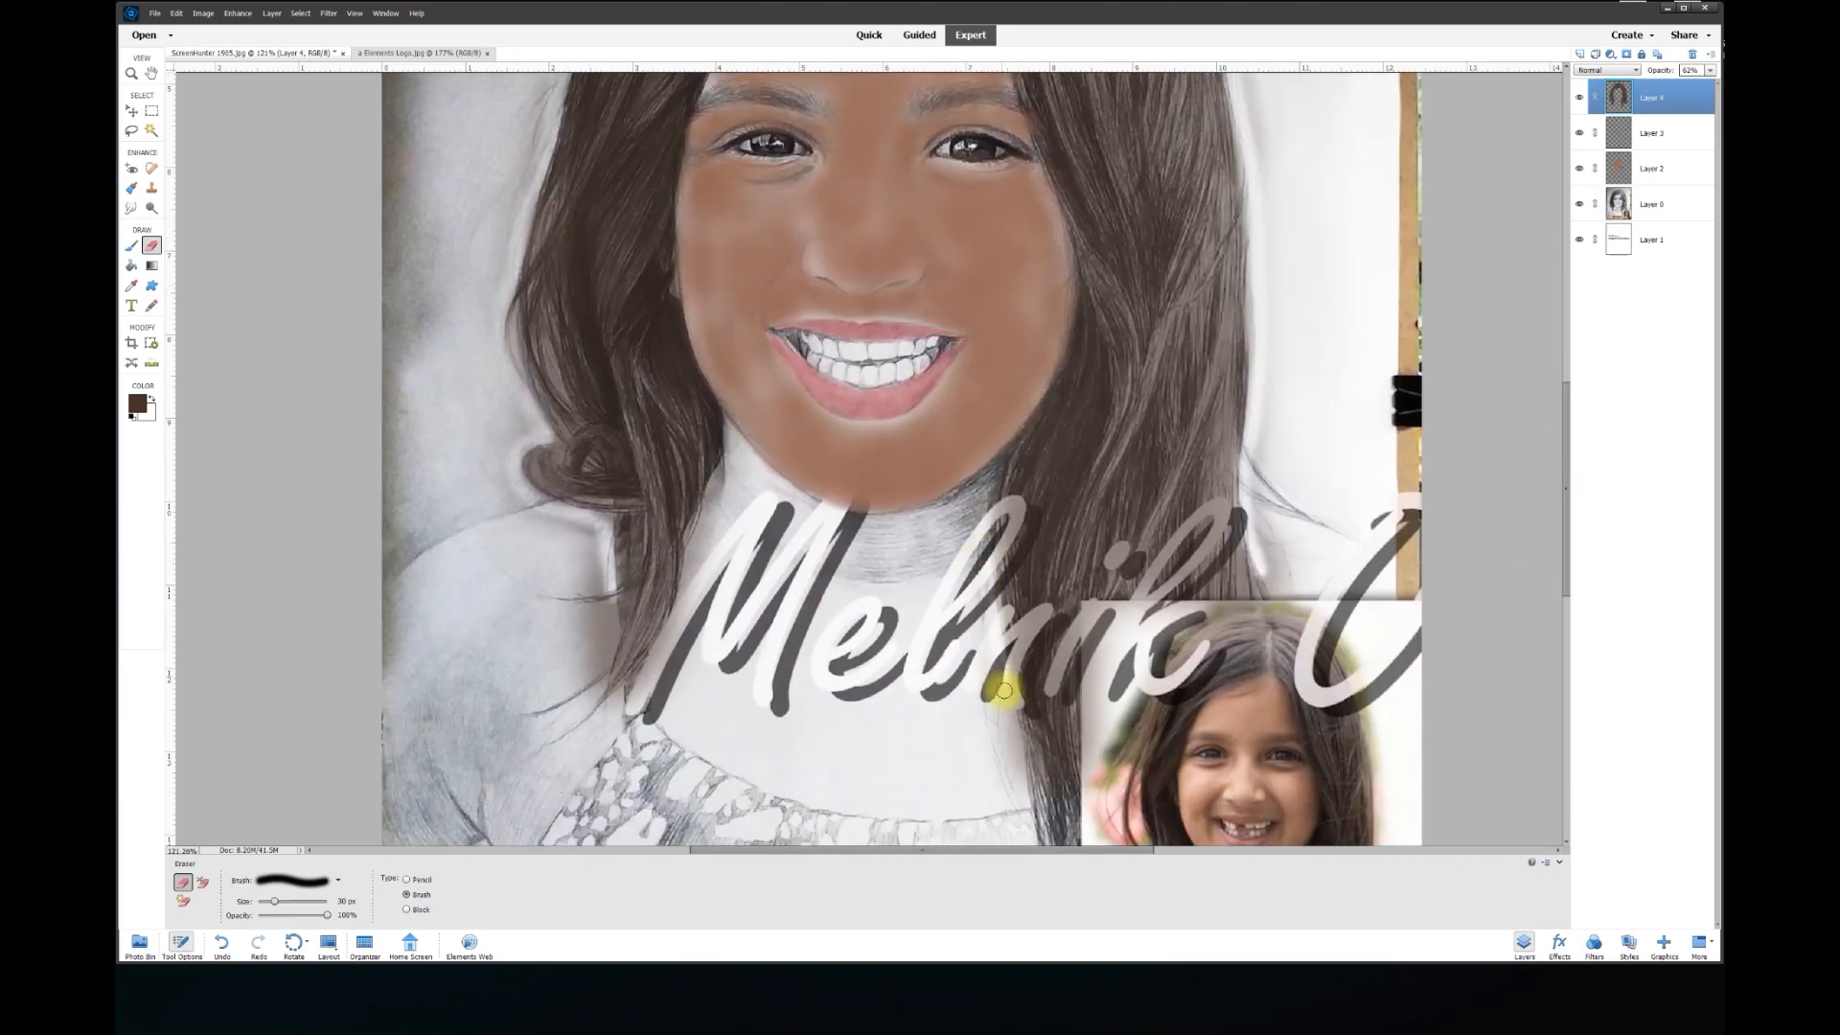
Smudge the brown hair colour along the hair's inner edge beside the neck with a 40 px brush
scroll(1018, 766, down, 3)
key(r)
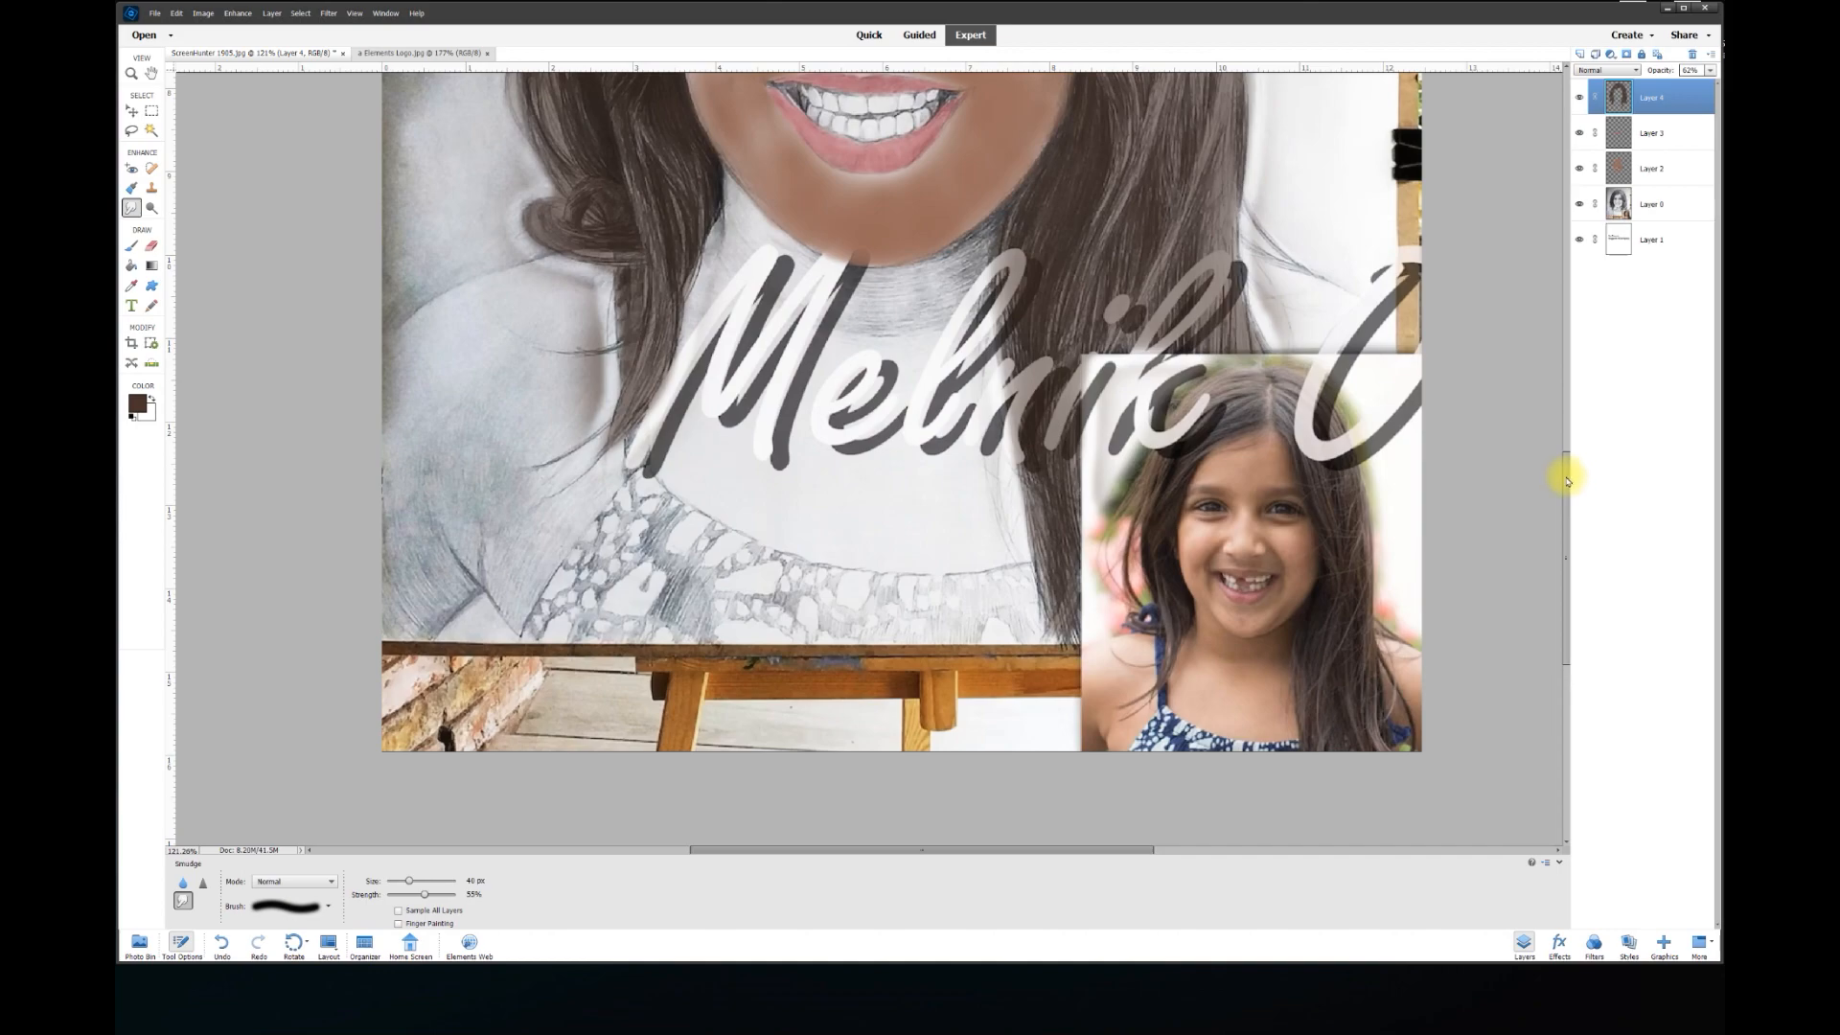
drag(1567, 481, 1569, 407)
drag(1040, 445, 1007, 475)
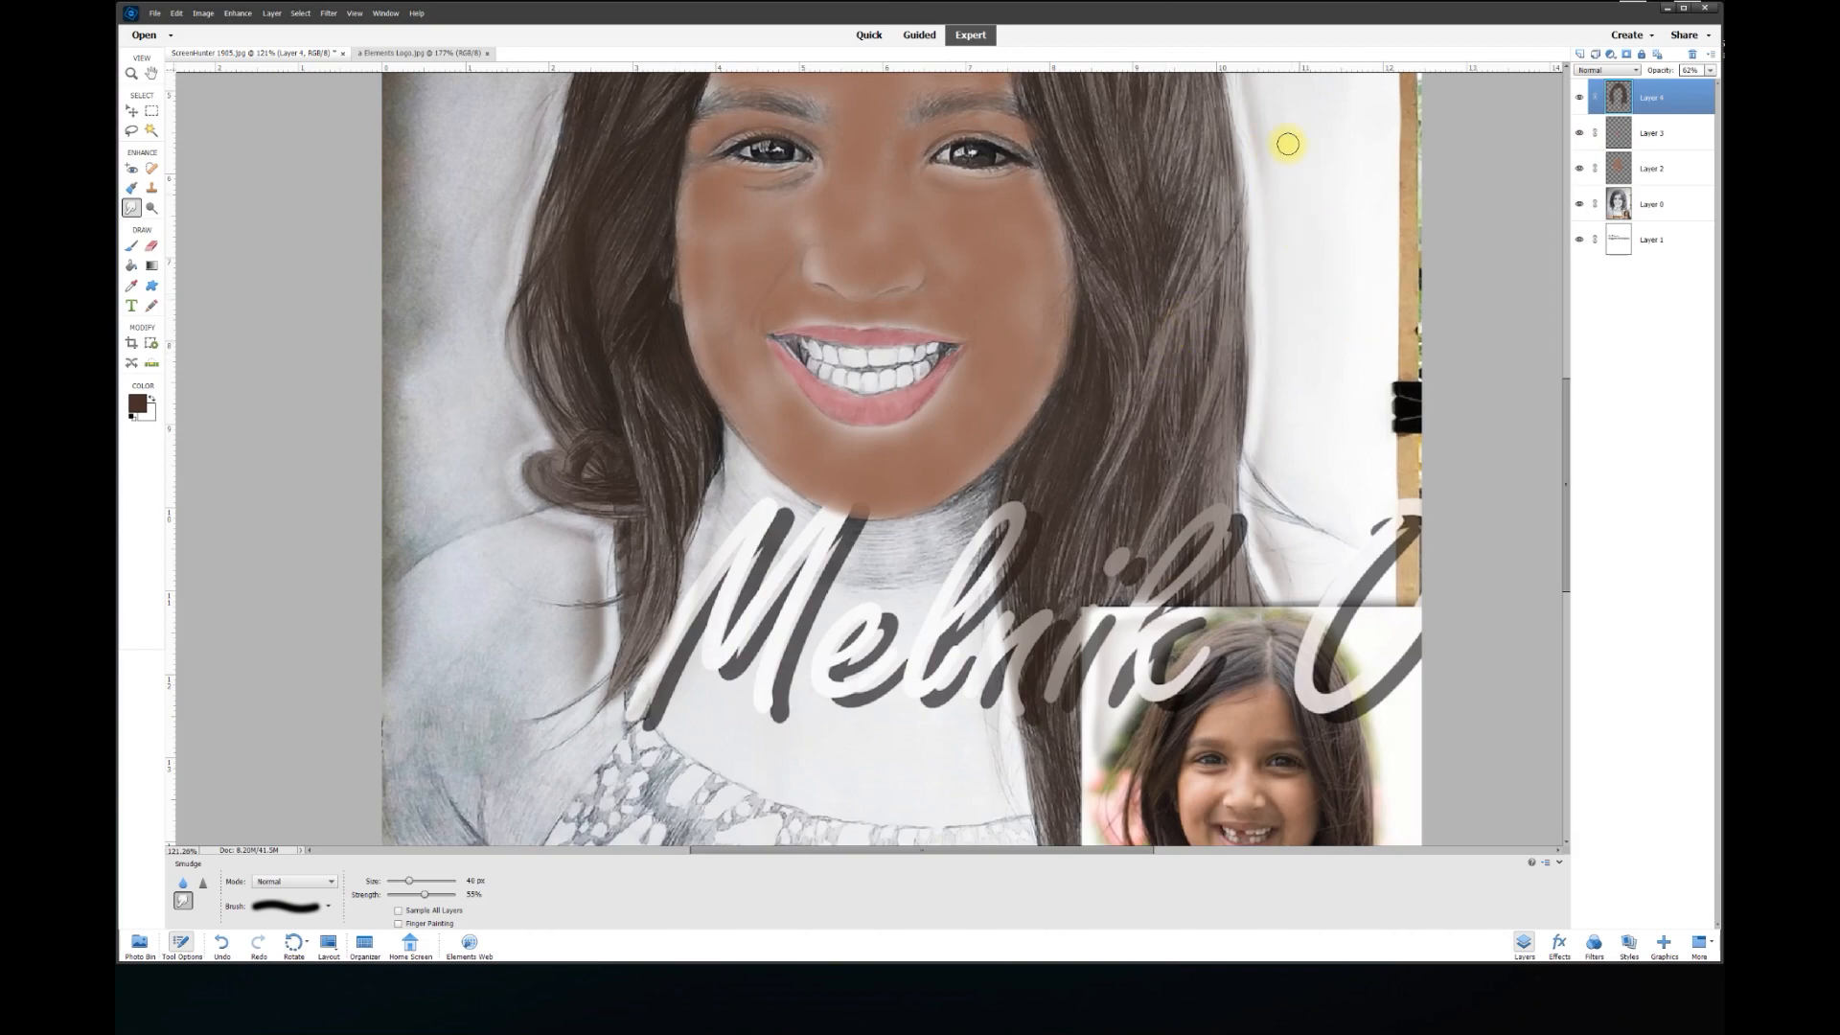
Add a new layer directly beneath the hair colour layer and fill it with black
click(1651, 133)
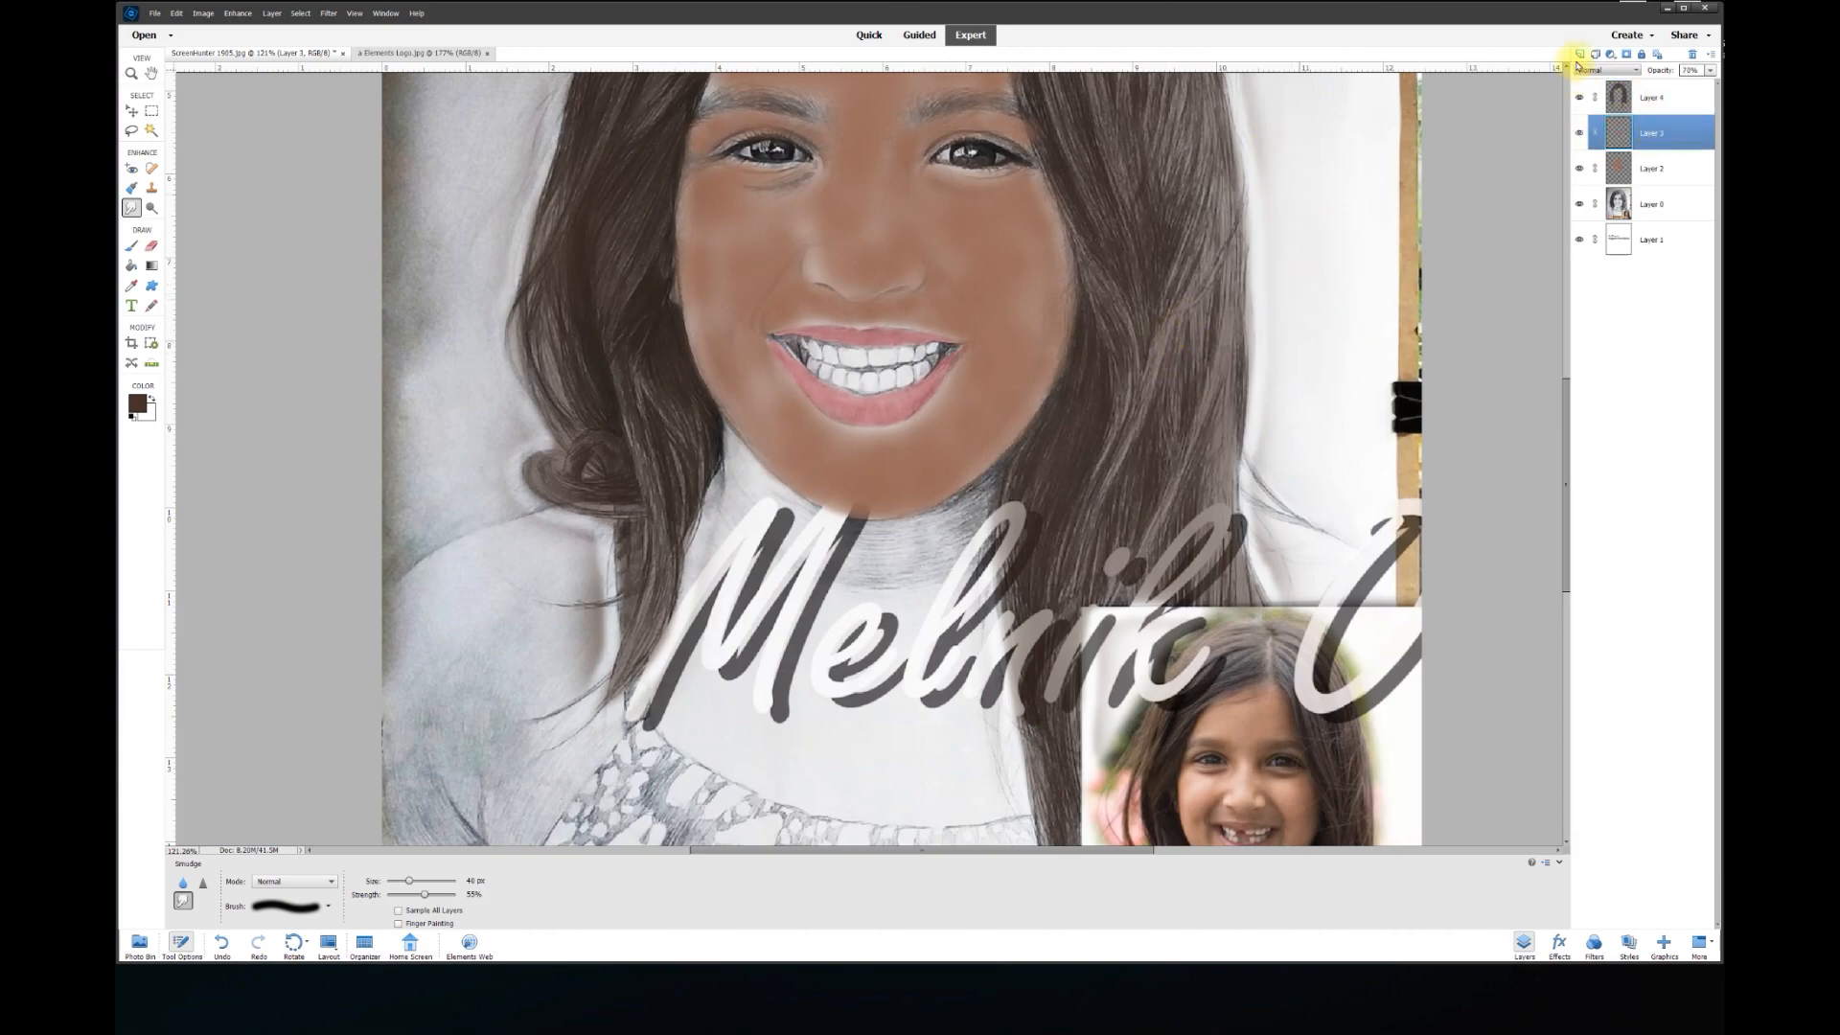
click(1579, 55)
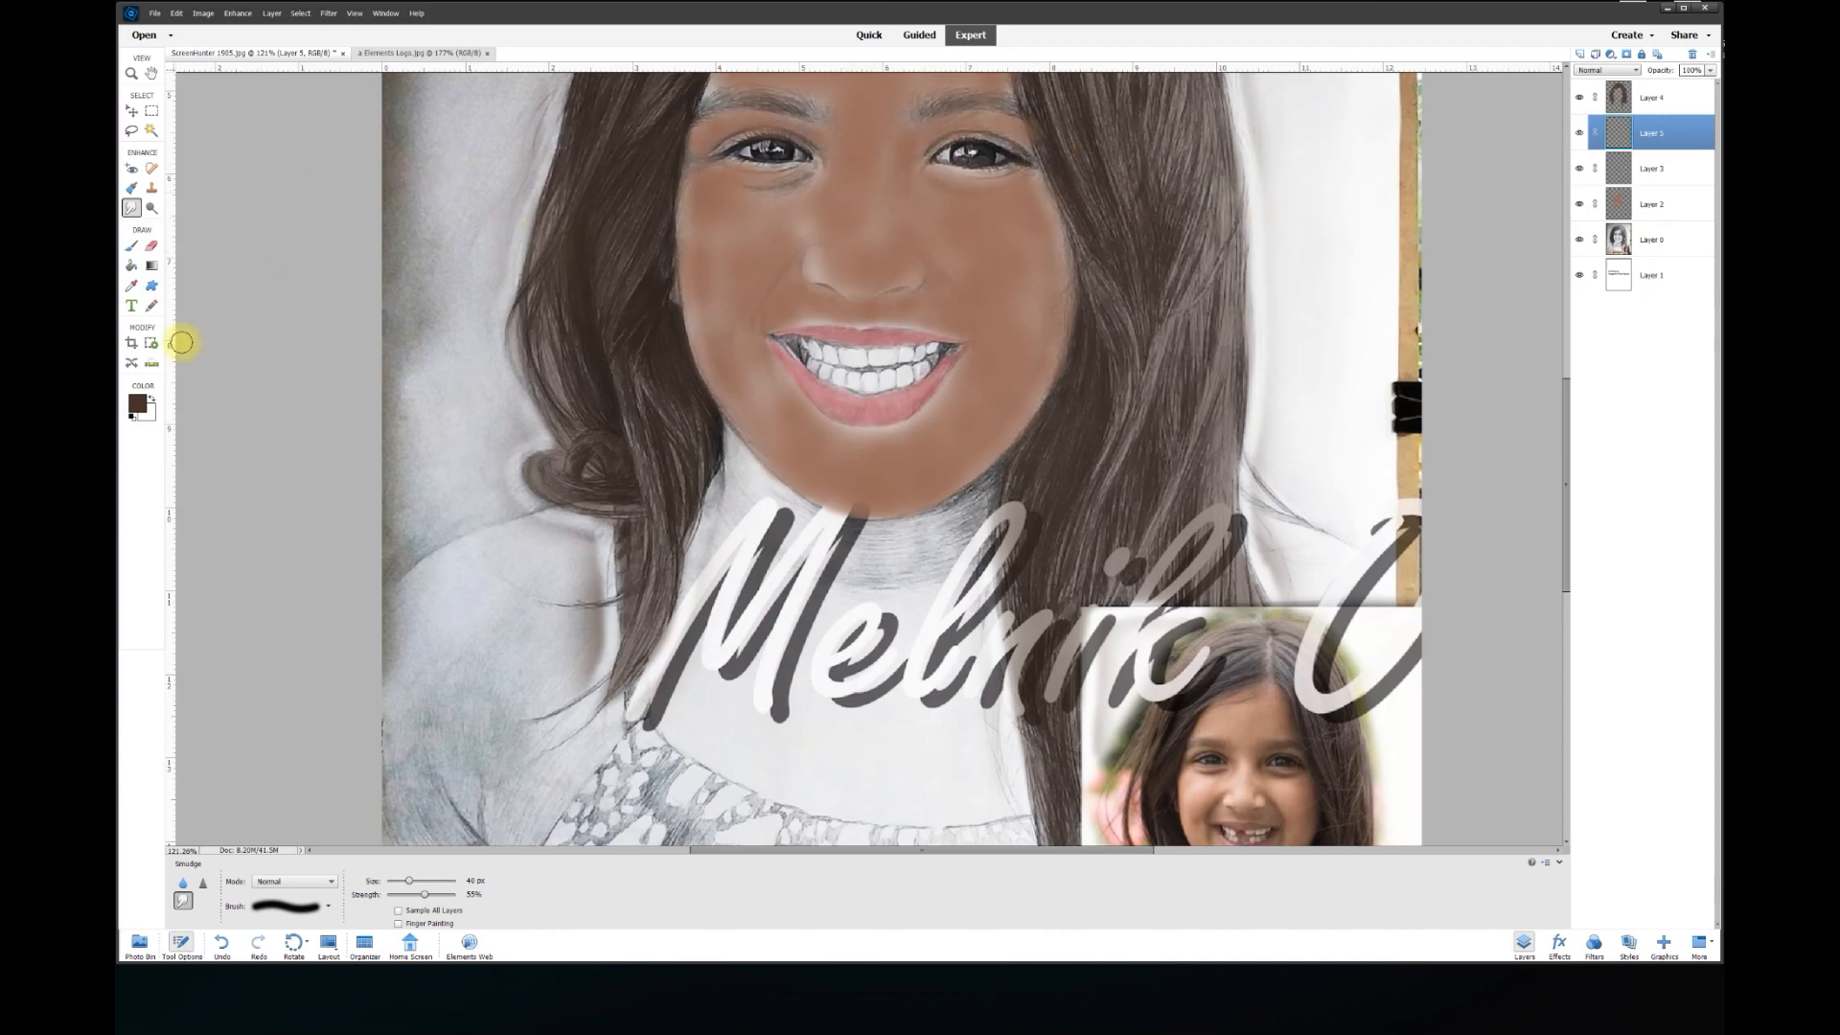
click(139, 397)
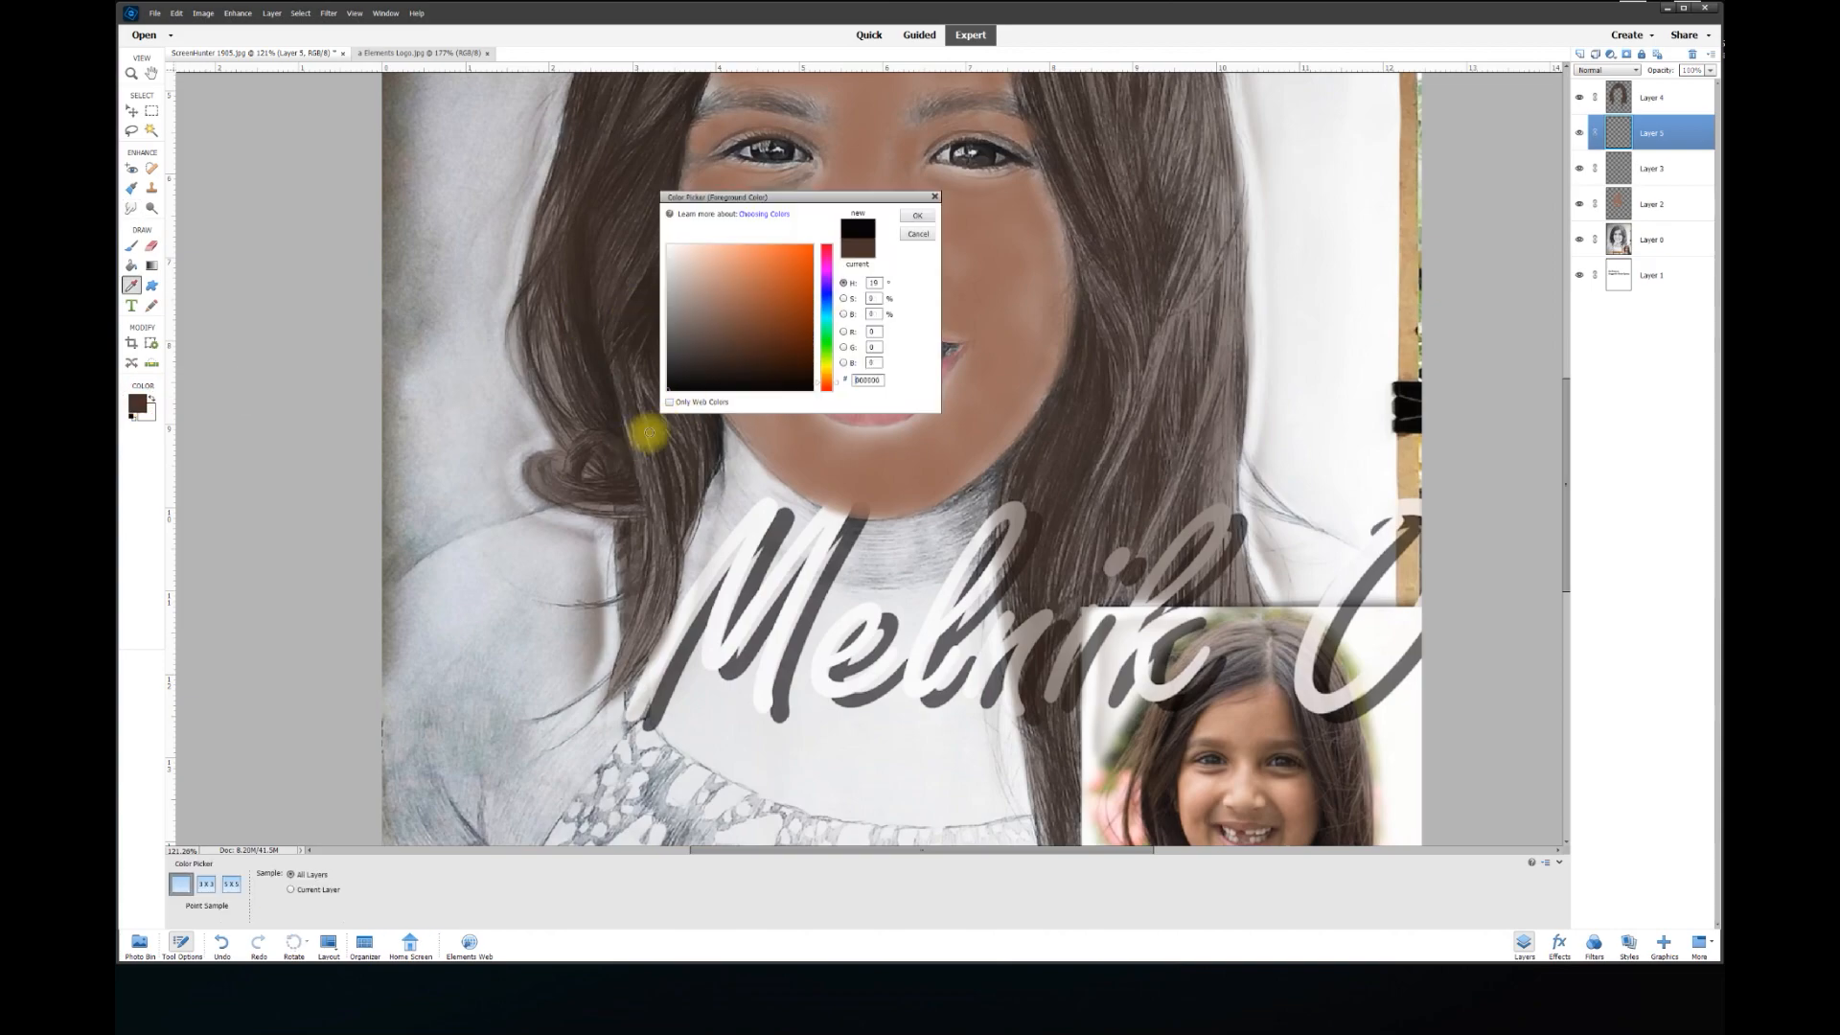
click(922, 219)
click(132, 266)
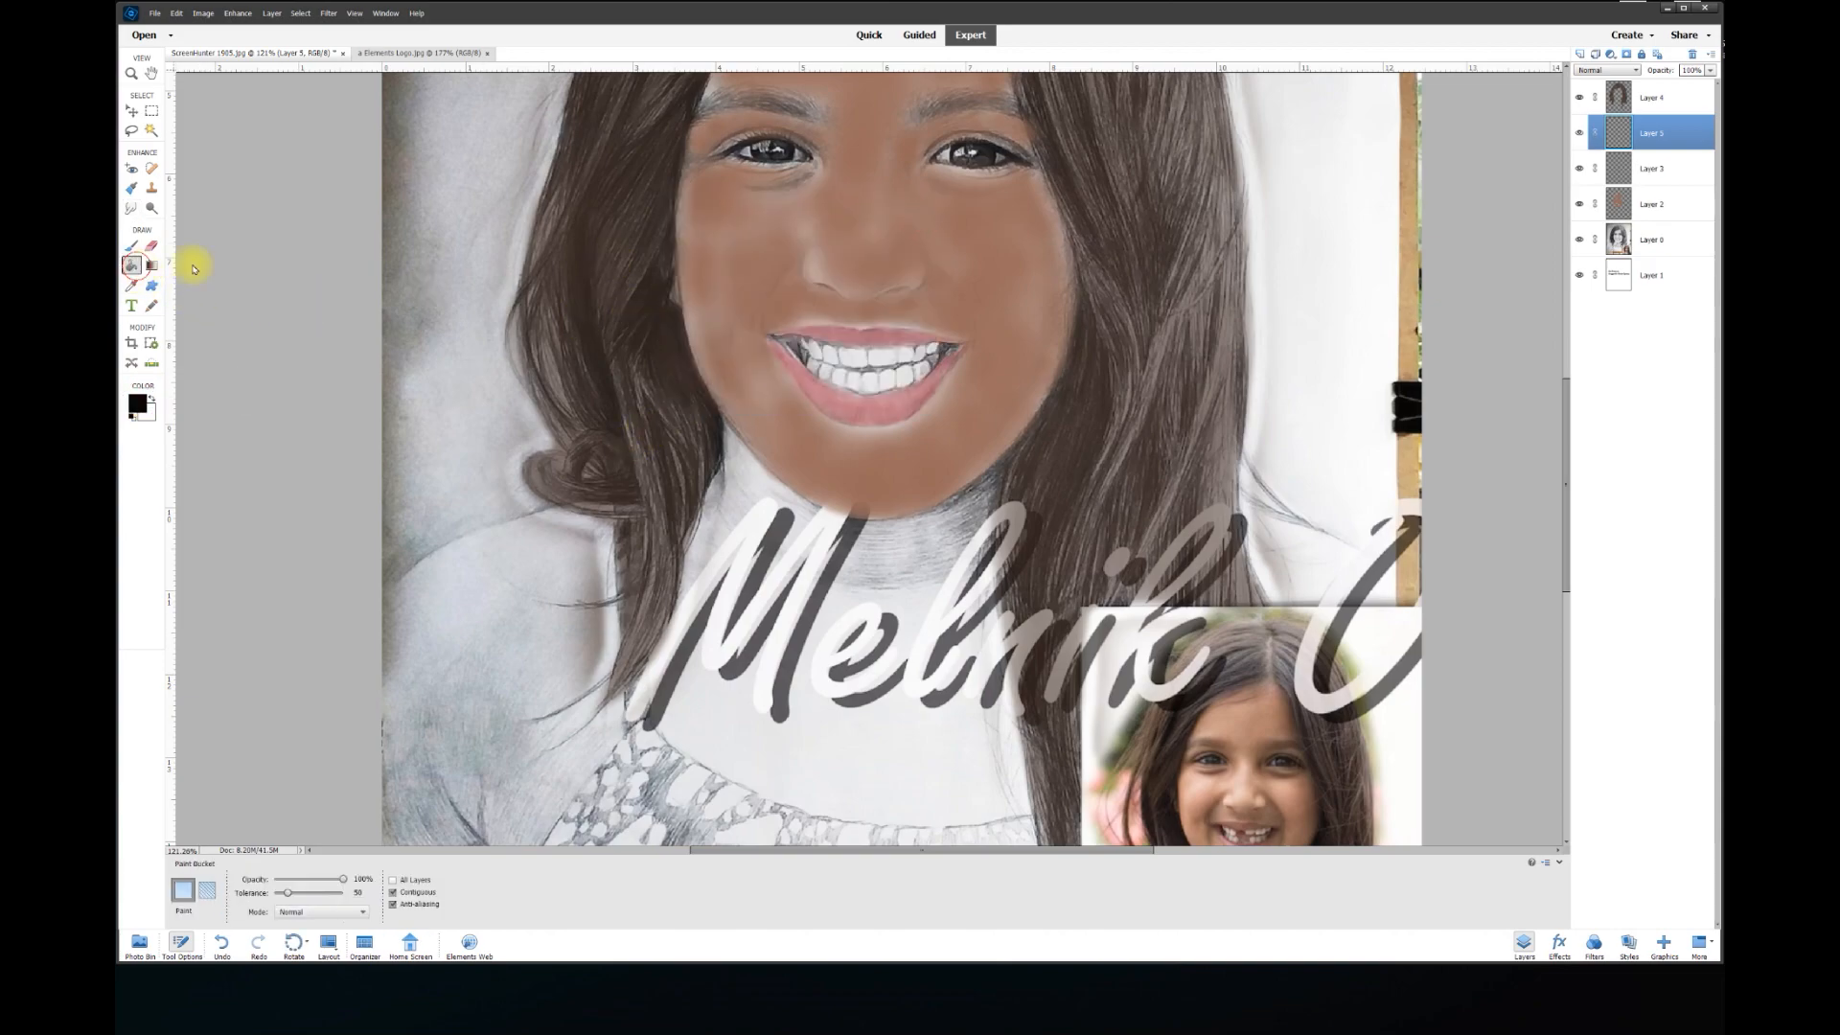
click(1187, 415)
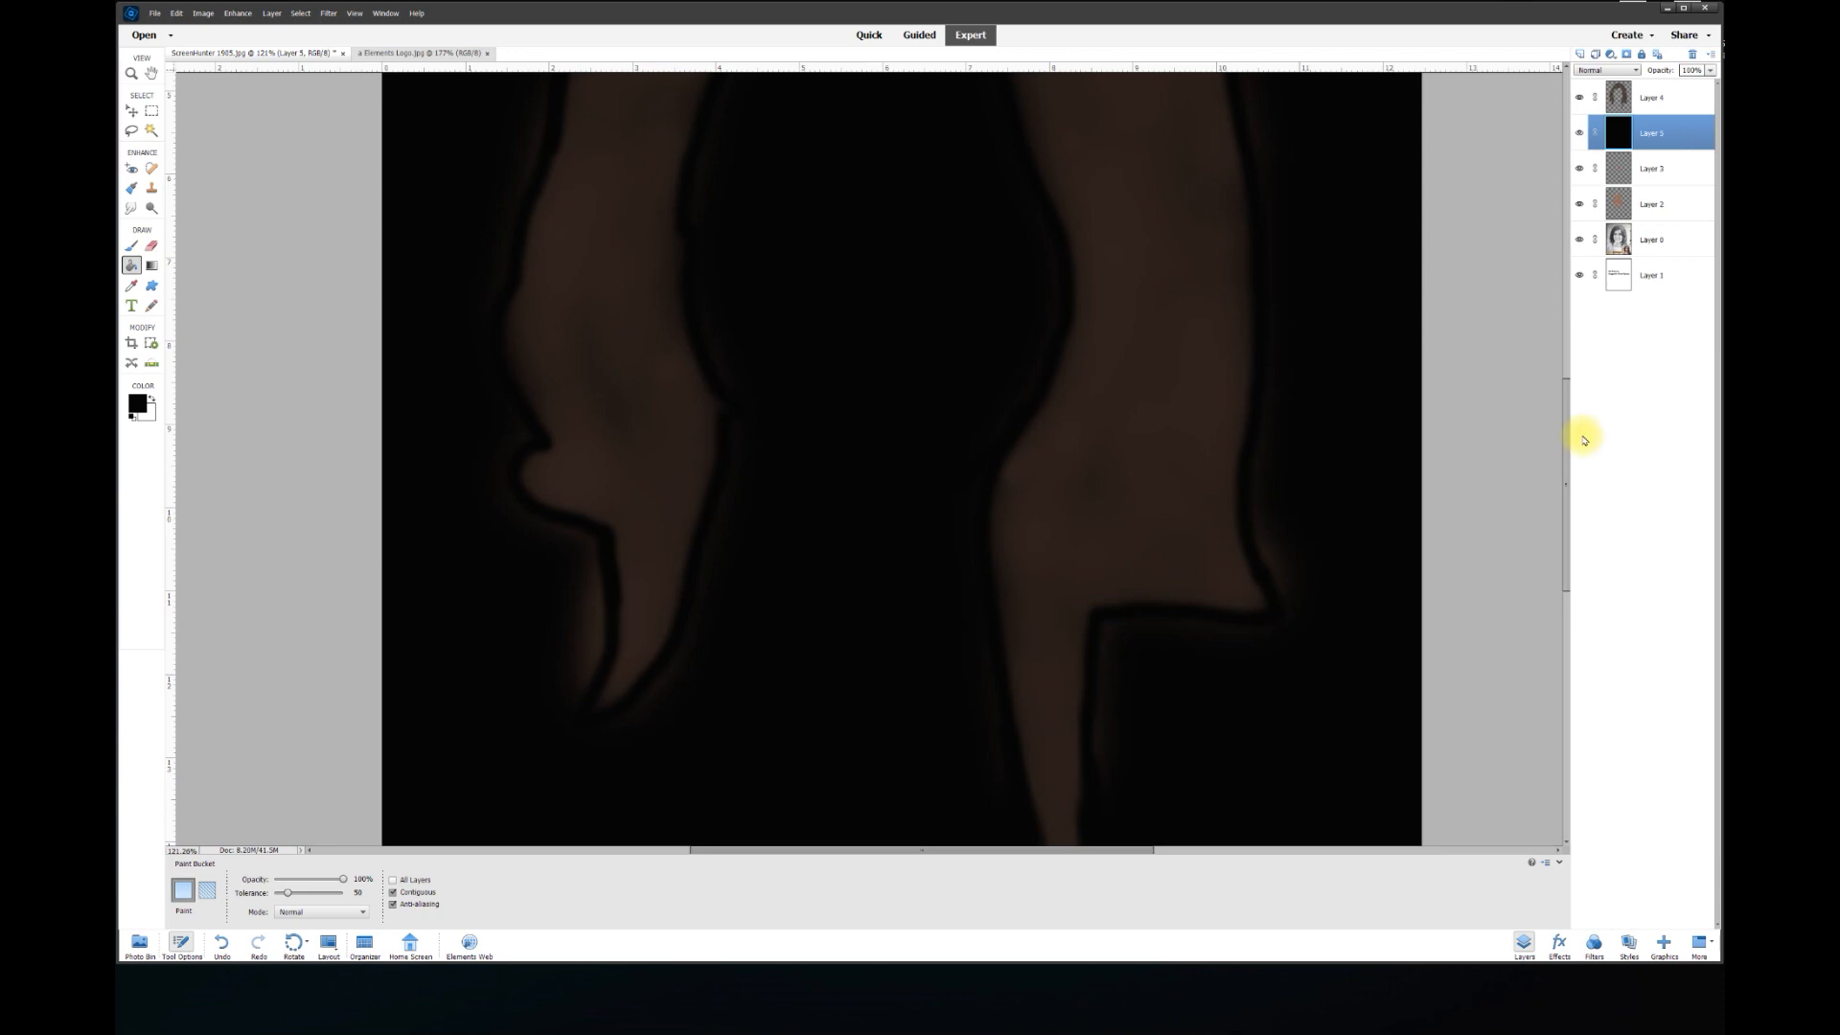
Fit the whole image in view and raise the hair colour layer's opacity to 100%
key(ctrl+0)
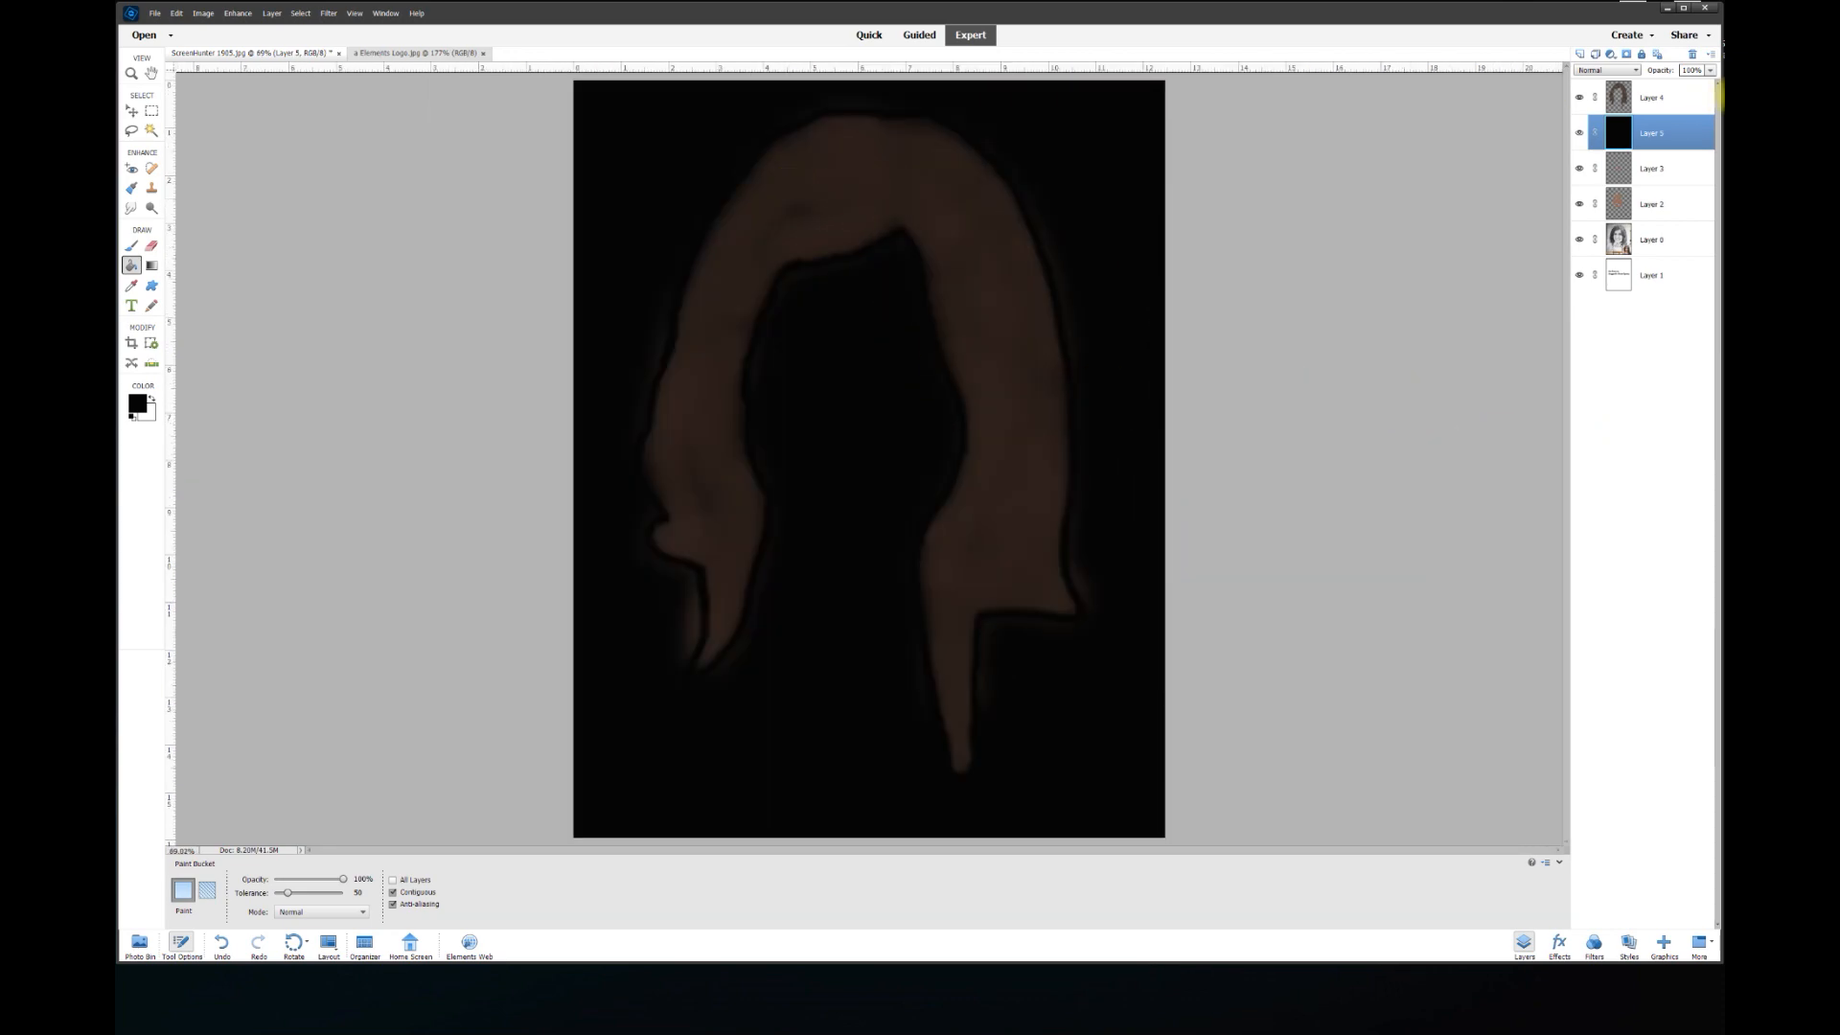
click(1665, 98)
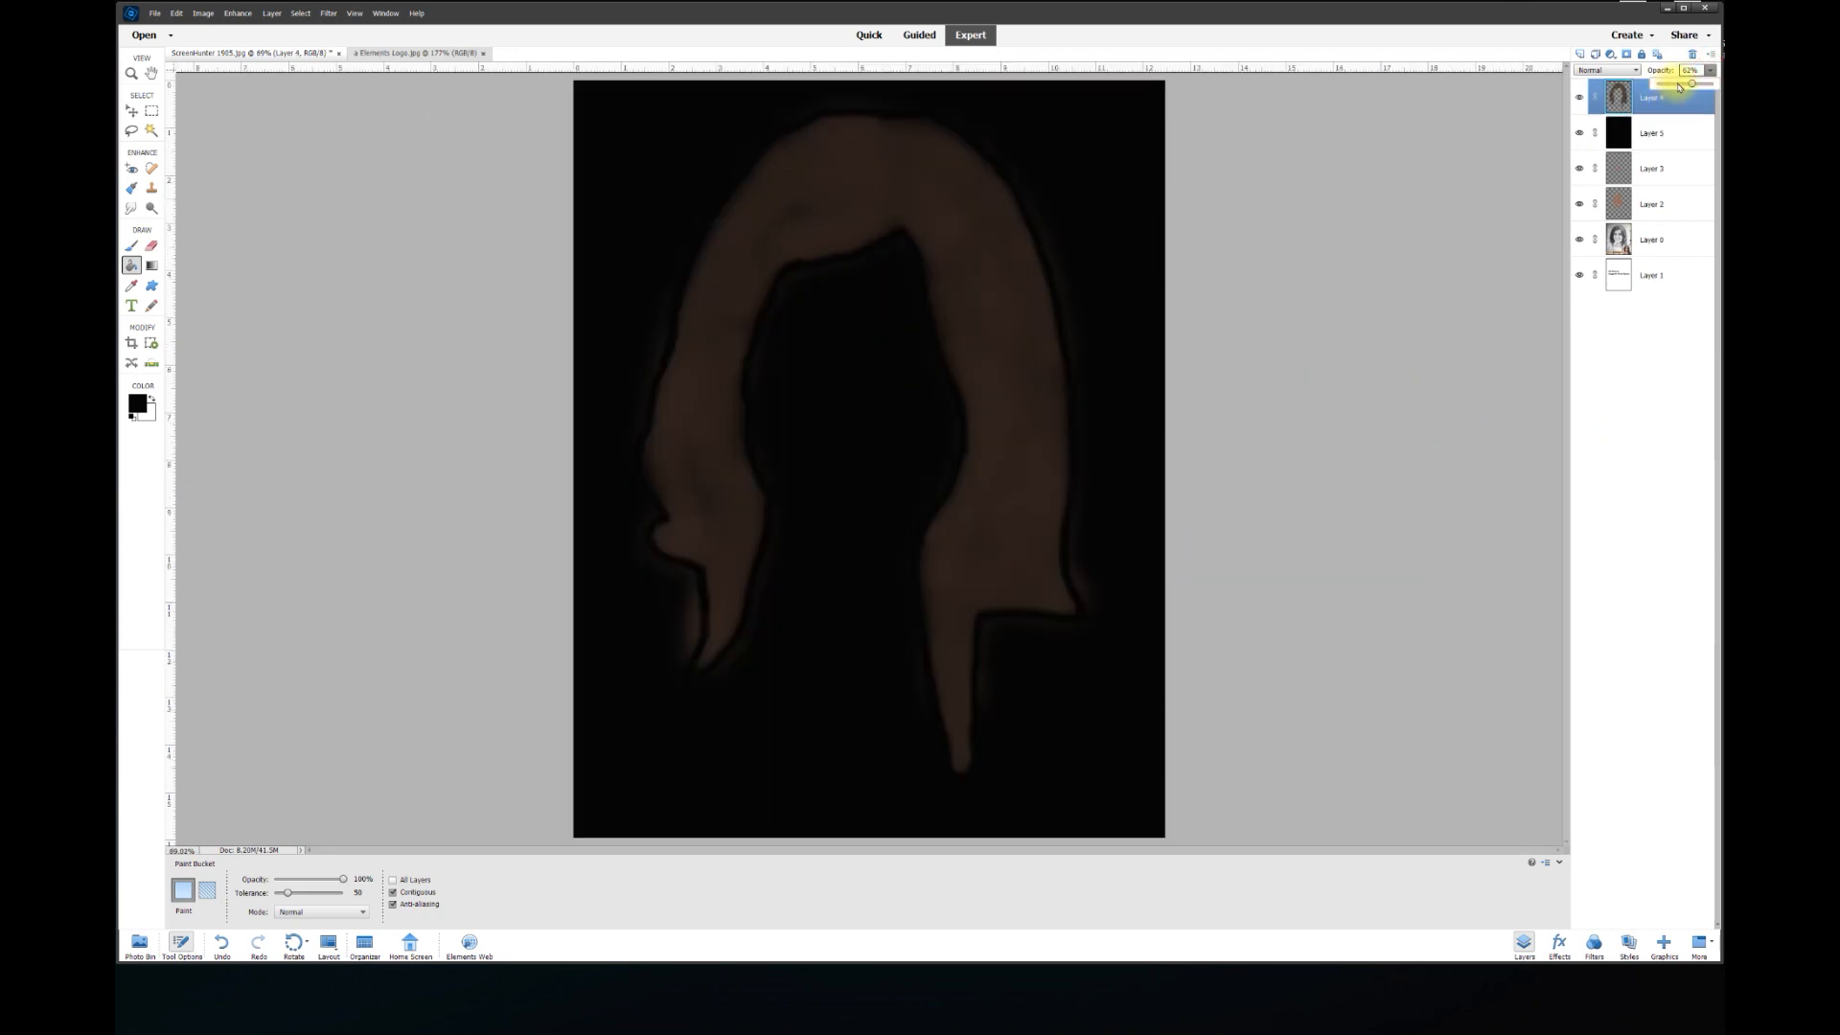
drag(1715, 88, 1714, 85)
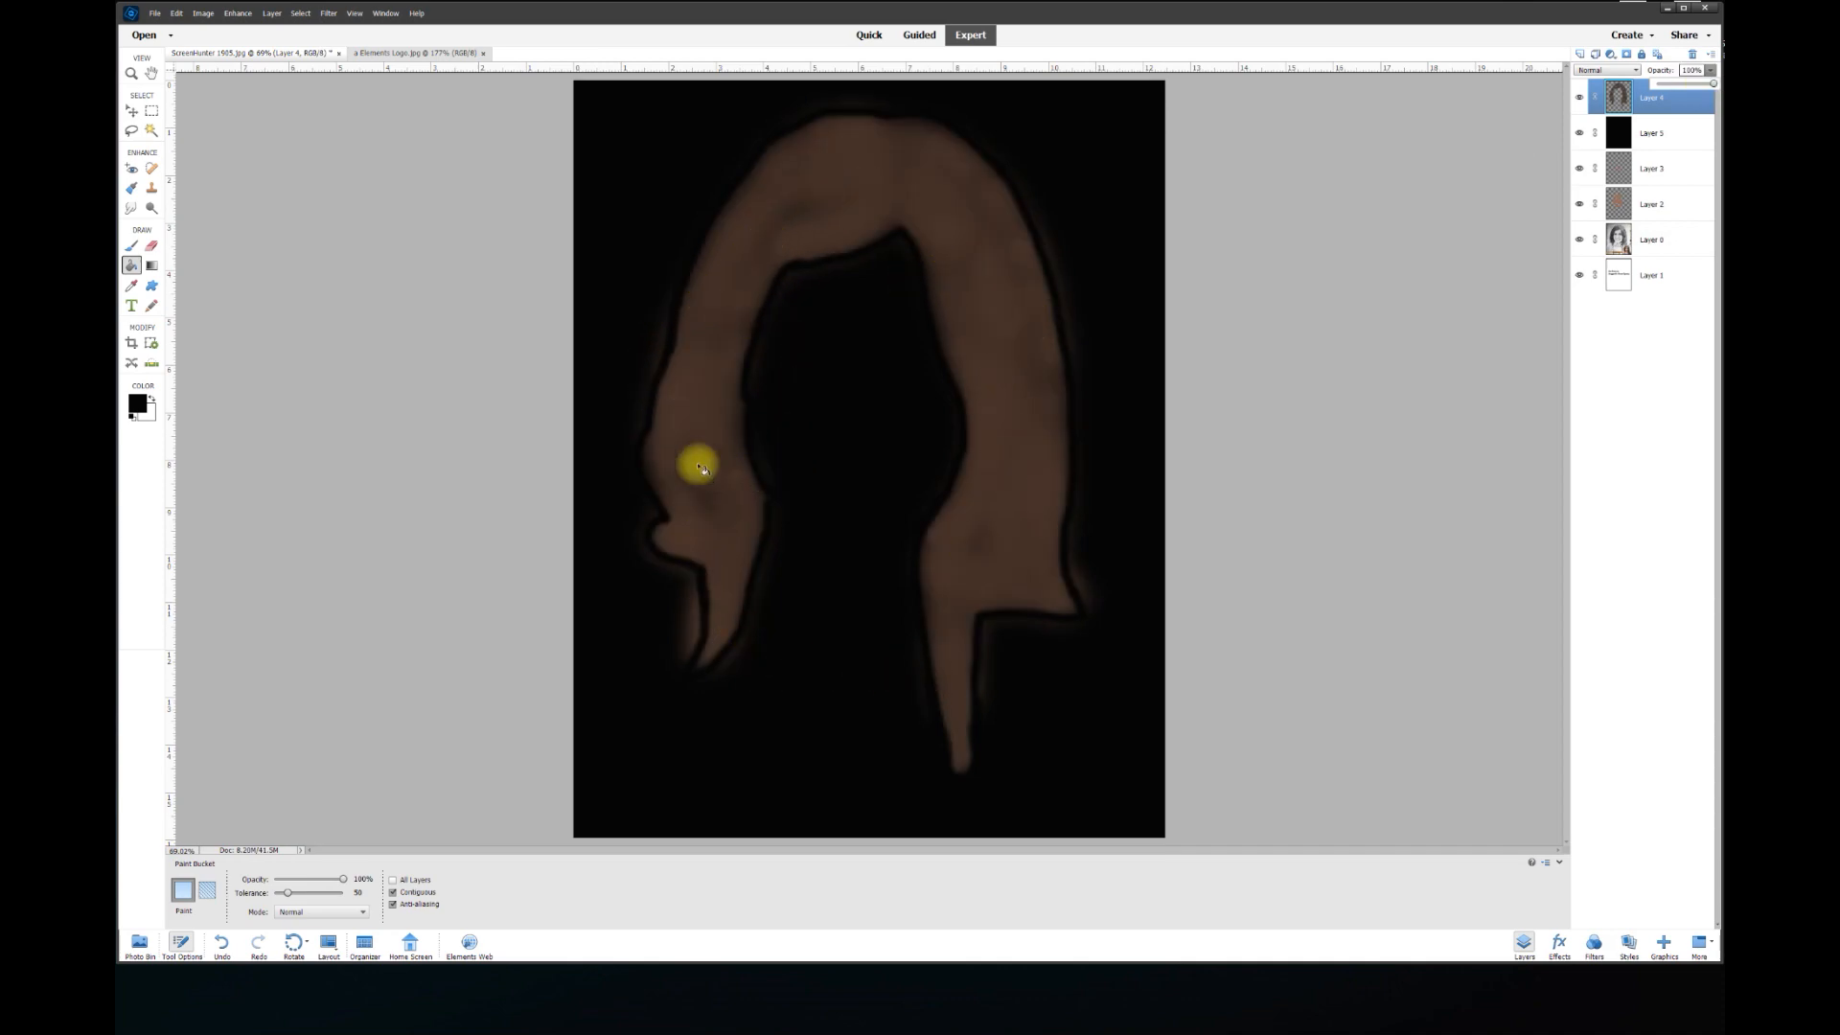
Outline the brown overspill along the hair's left outer contour with the Polygonal Lasso and delete it
click(132, 131)
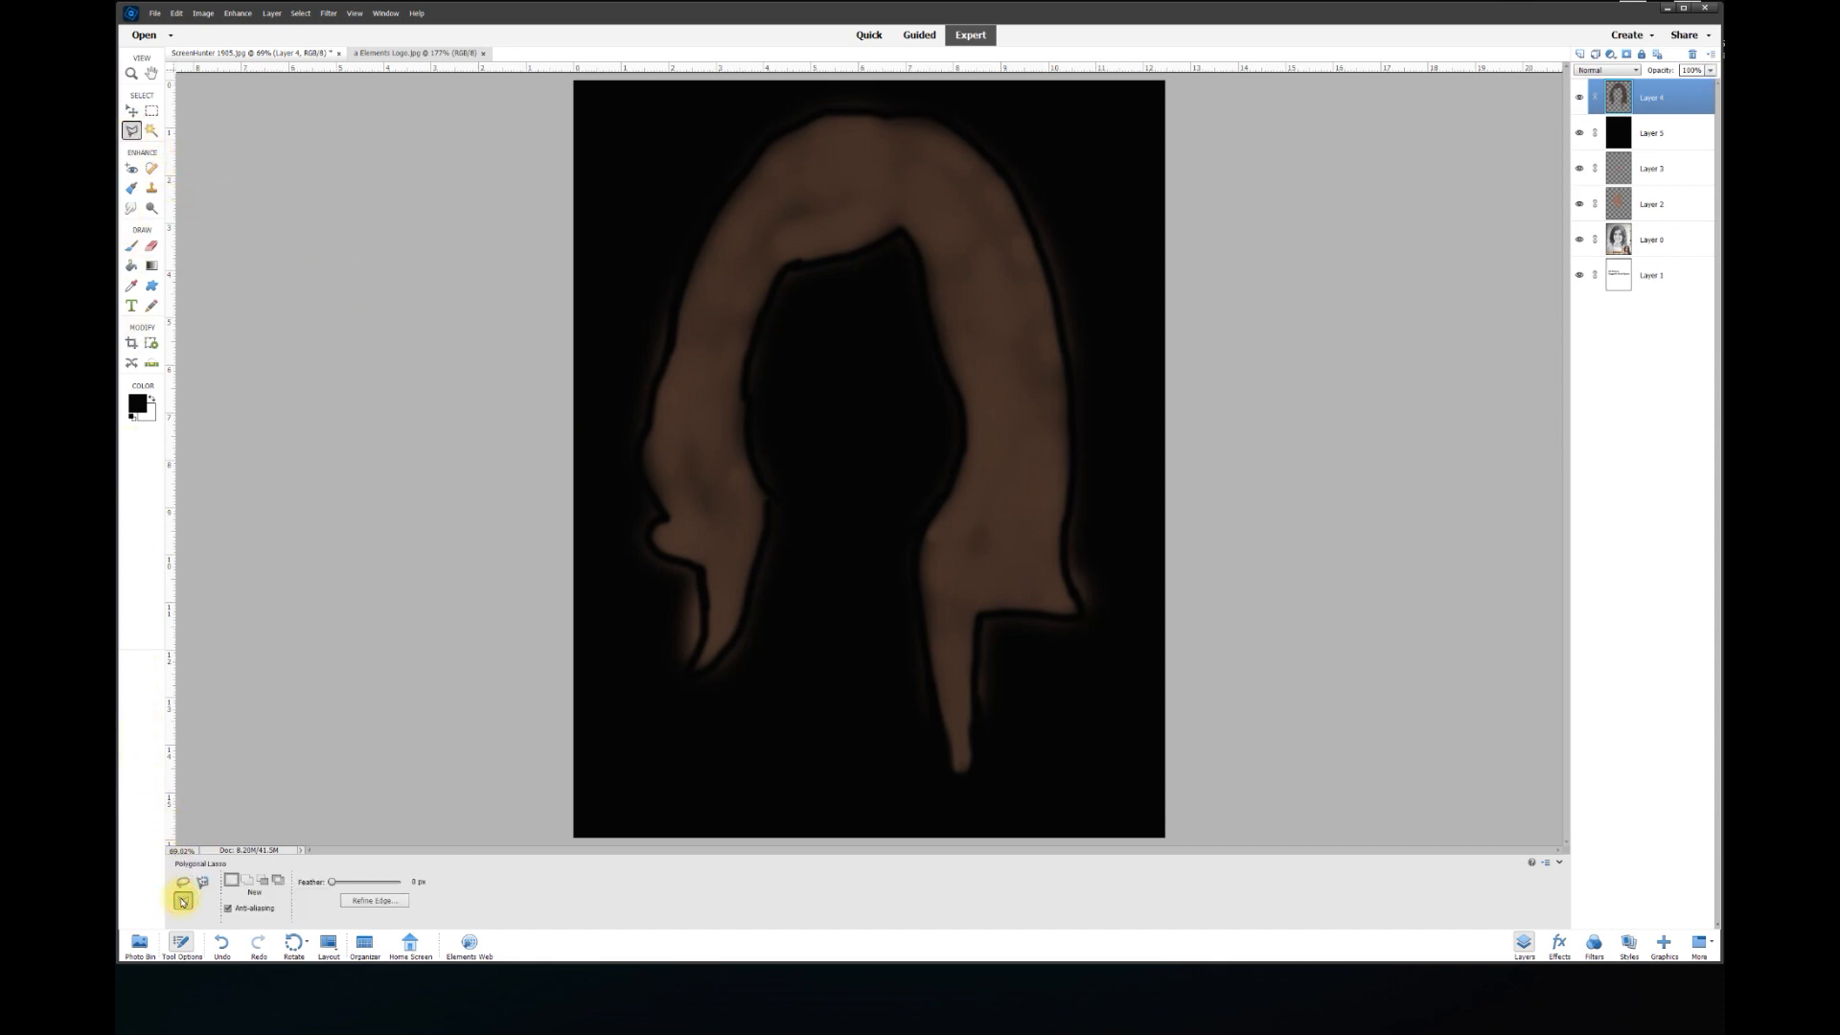
click(688, 138)
click(758, 139)
click(683, 278)
click(640, 457)
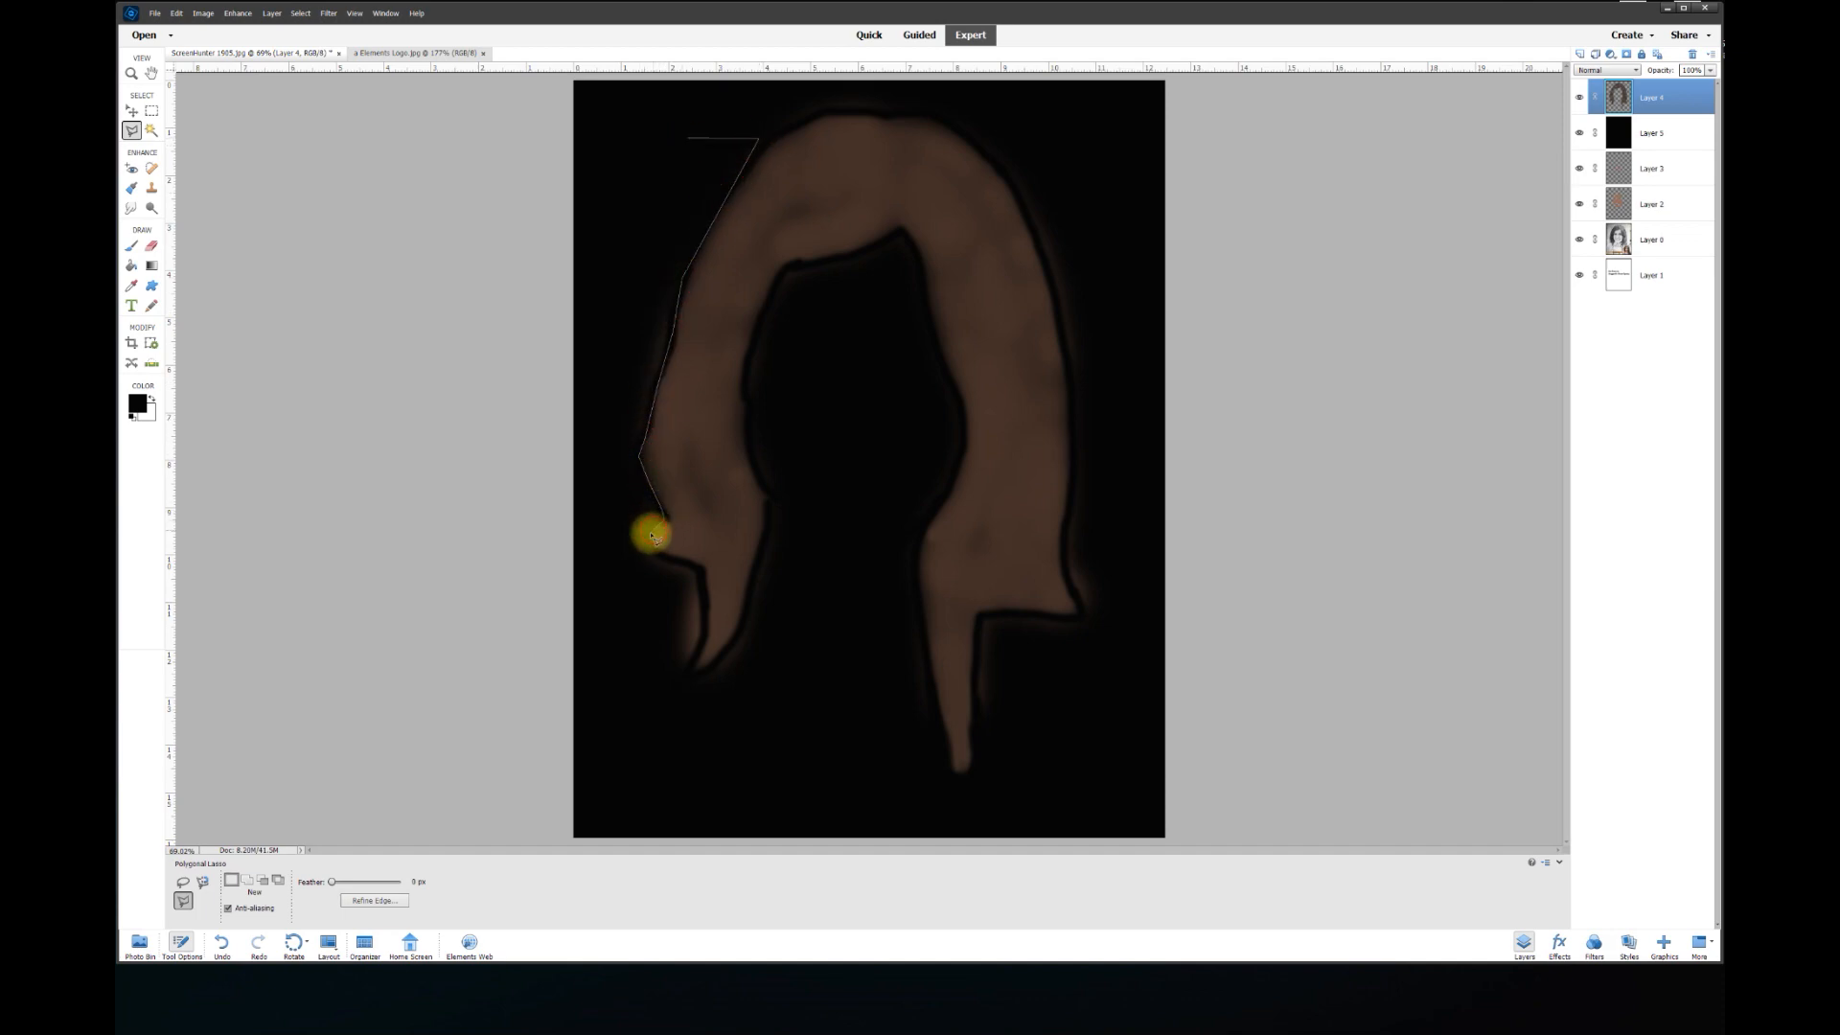
click(697, 565)
click(706, 598)
click(704, 645)
click(689, 674)
click(715, 666)
click(779, 704)
click(464, 732)
double_click(539, 106)
Outline the overspill above the hair and down its right outer contour with the Polygonal Lasso and delete it
click(1213, 84)
click(1107, 75)
click(671, 74)
click(735, 178)
click(779, 132)
click(847, 112)
click(922, 113)
click(959, 131)
click(1004, 175)
click(1048, 261)
click(1068, 359)
click(1070, 479)
click(1084, 615)
click(1196, 632)
double_click(1231, 206)
key(Delete)
Outline the overspill along the hair's inner edge around the face and below the lower strands, delete it and deselect
click(1240, 667)
click(1088, 554)
click(1067, 554)
click(1084, 613)
click(977, 616)
click(976, 767)
click(951, 774)
click(918, 556)
click(964, 447)
click(900, 230)
click(869, 250)
click(783, 271)
click(748, 371)
click(764, 498)
click(714, 668)
click(711, 840)
double_click(1267, 835)
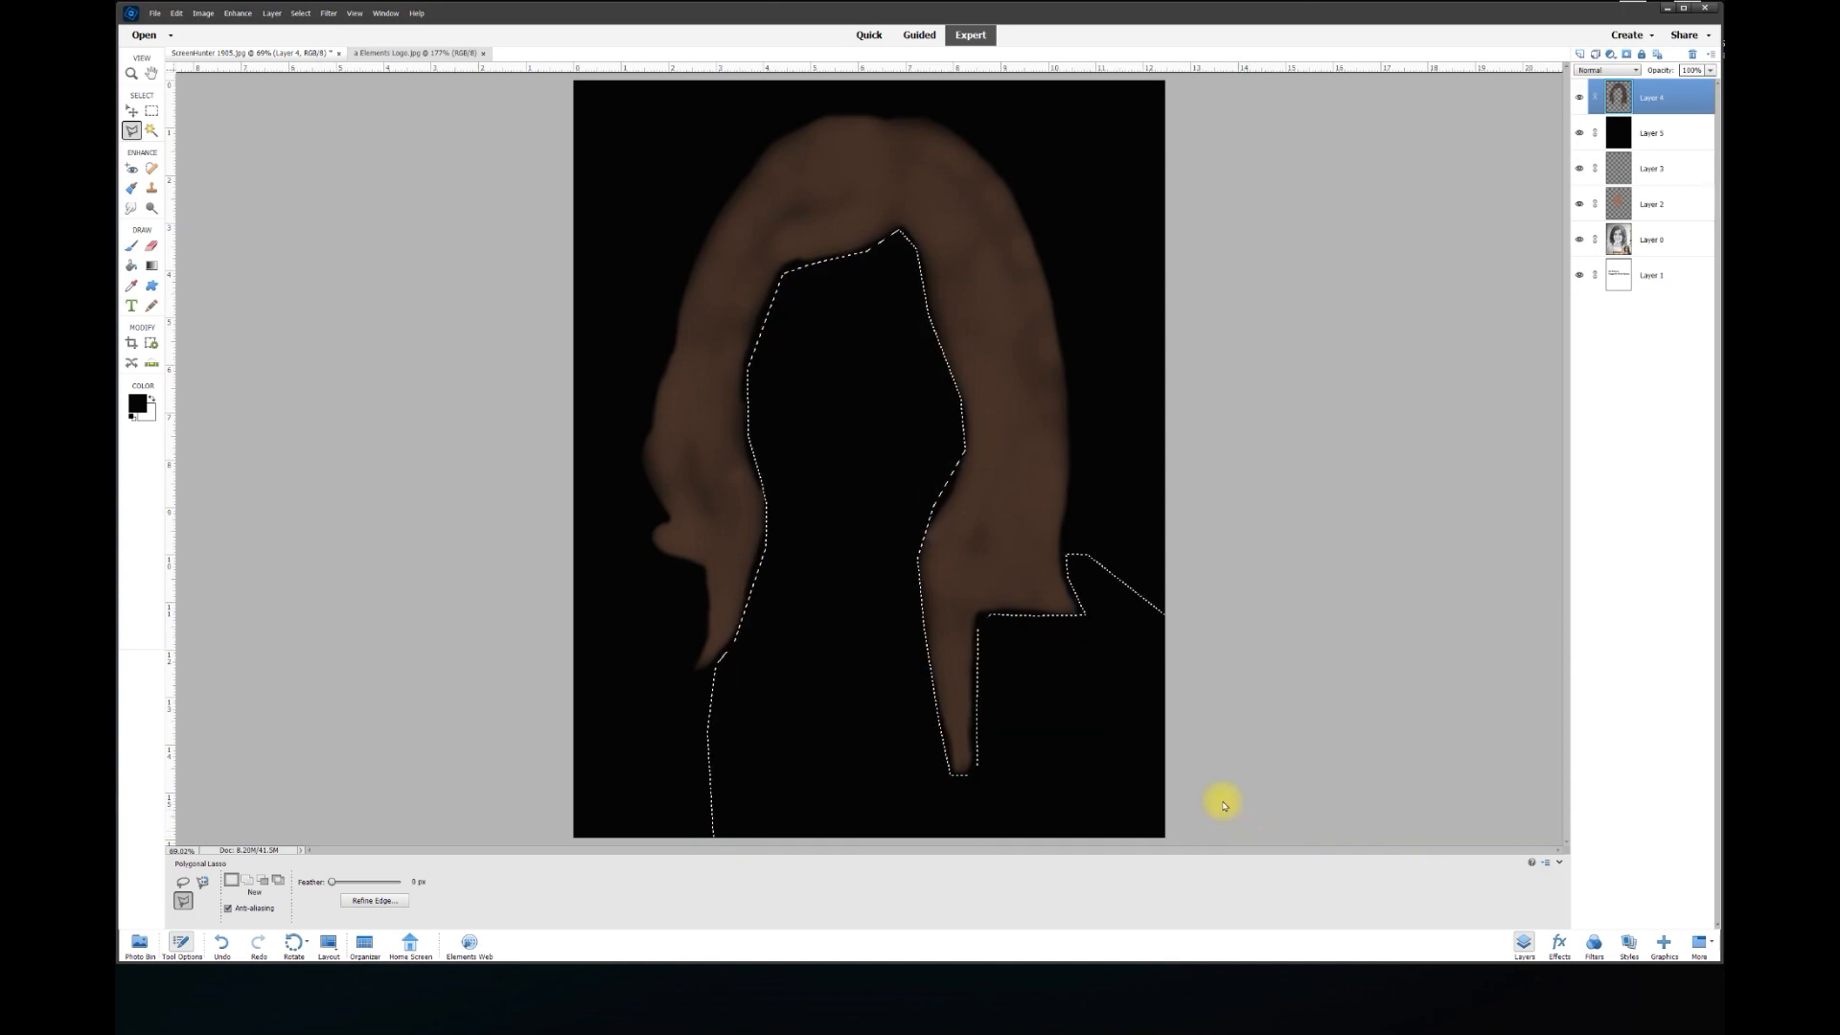
key(Delete)
click(1073, 775)
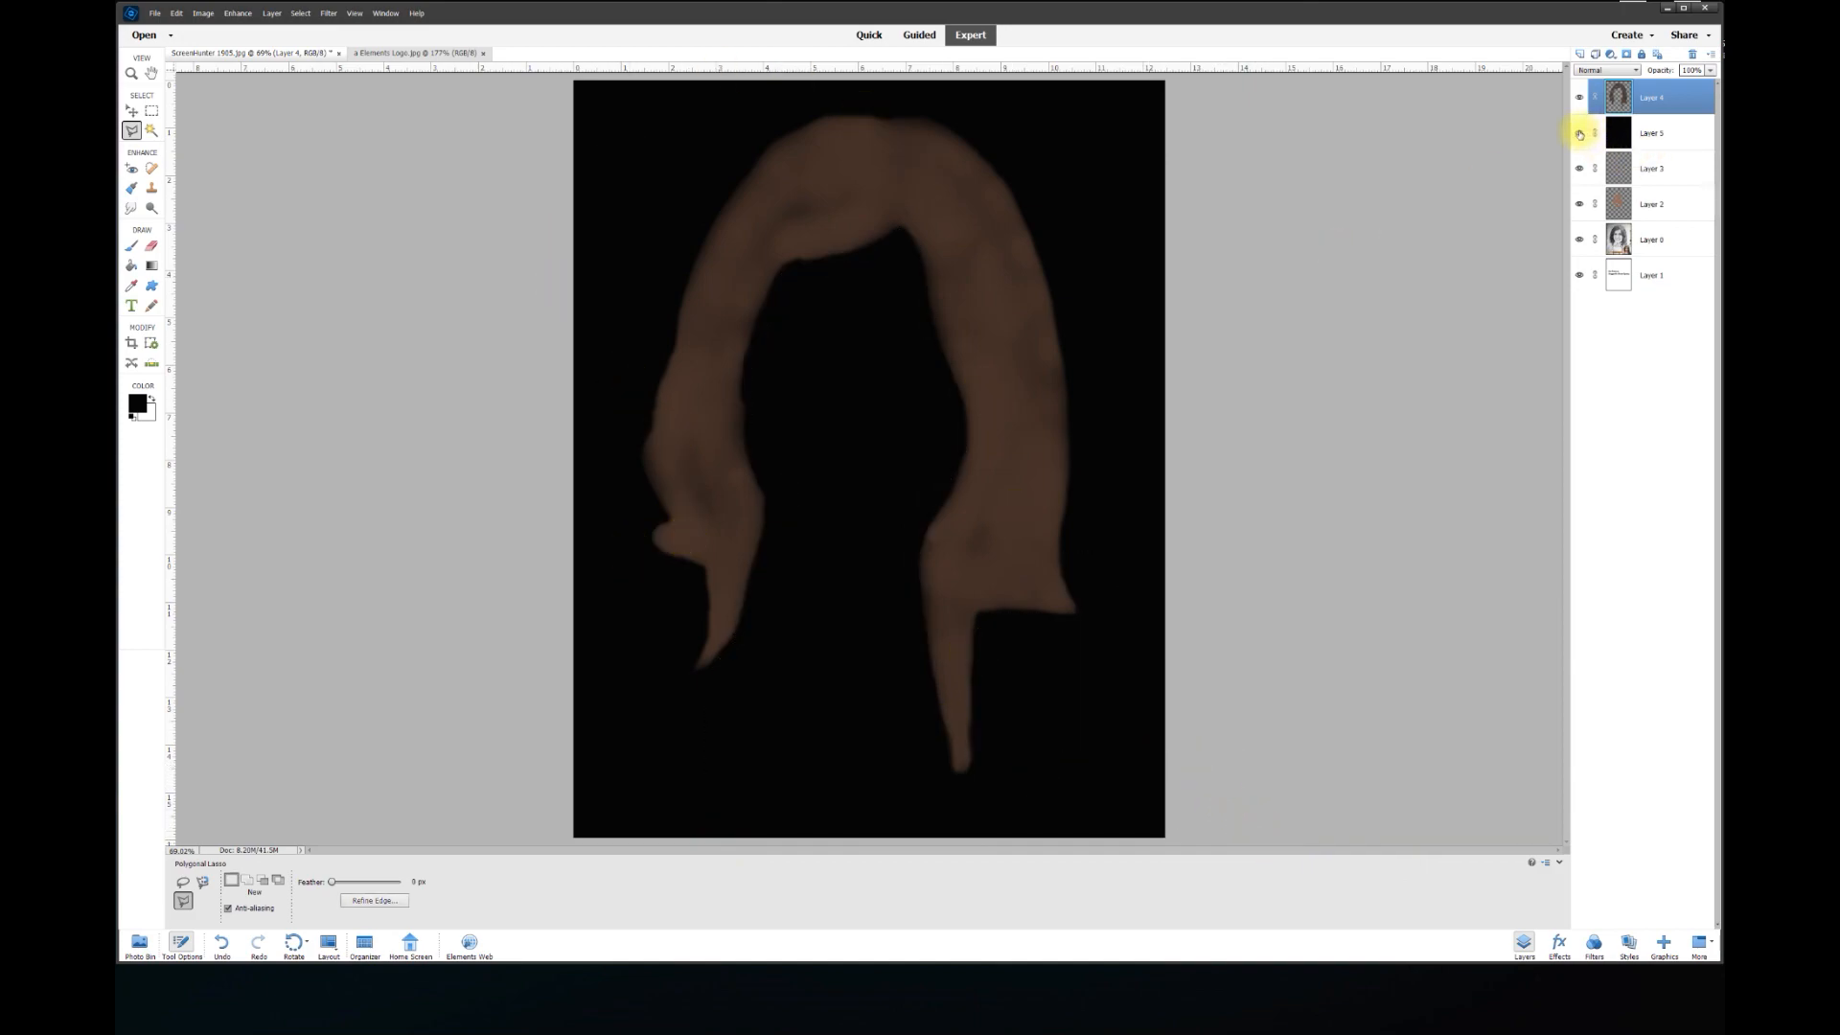
Hide the black layer and lower the hair colour layer's opacity to about 75%
click(1579, 134)
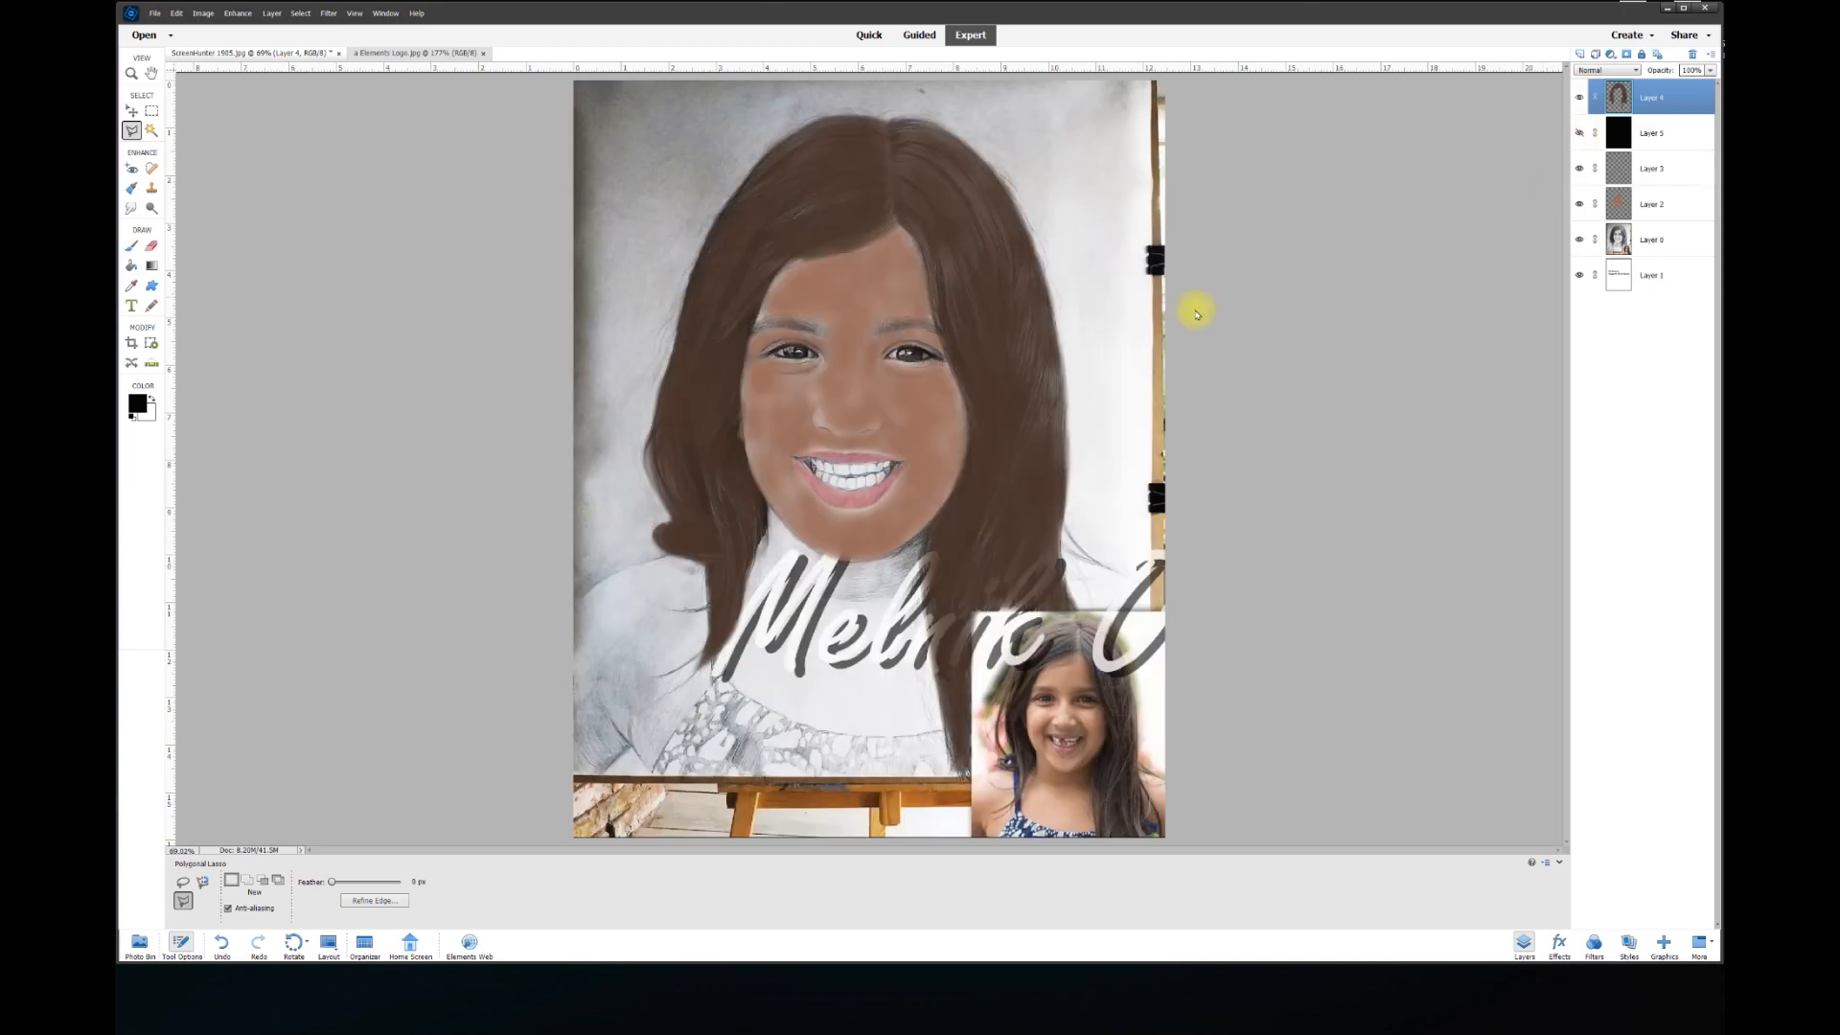
click(133, 112)
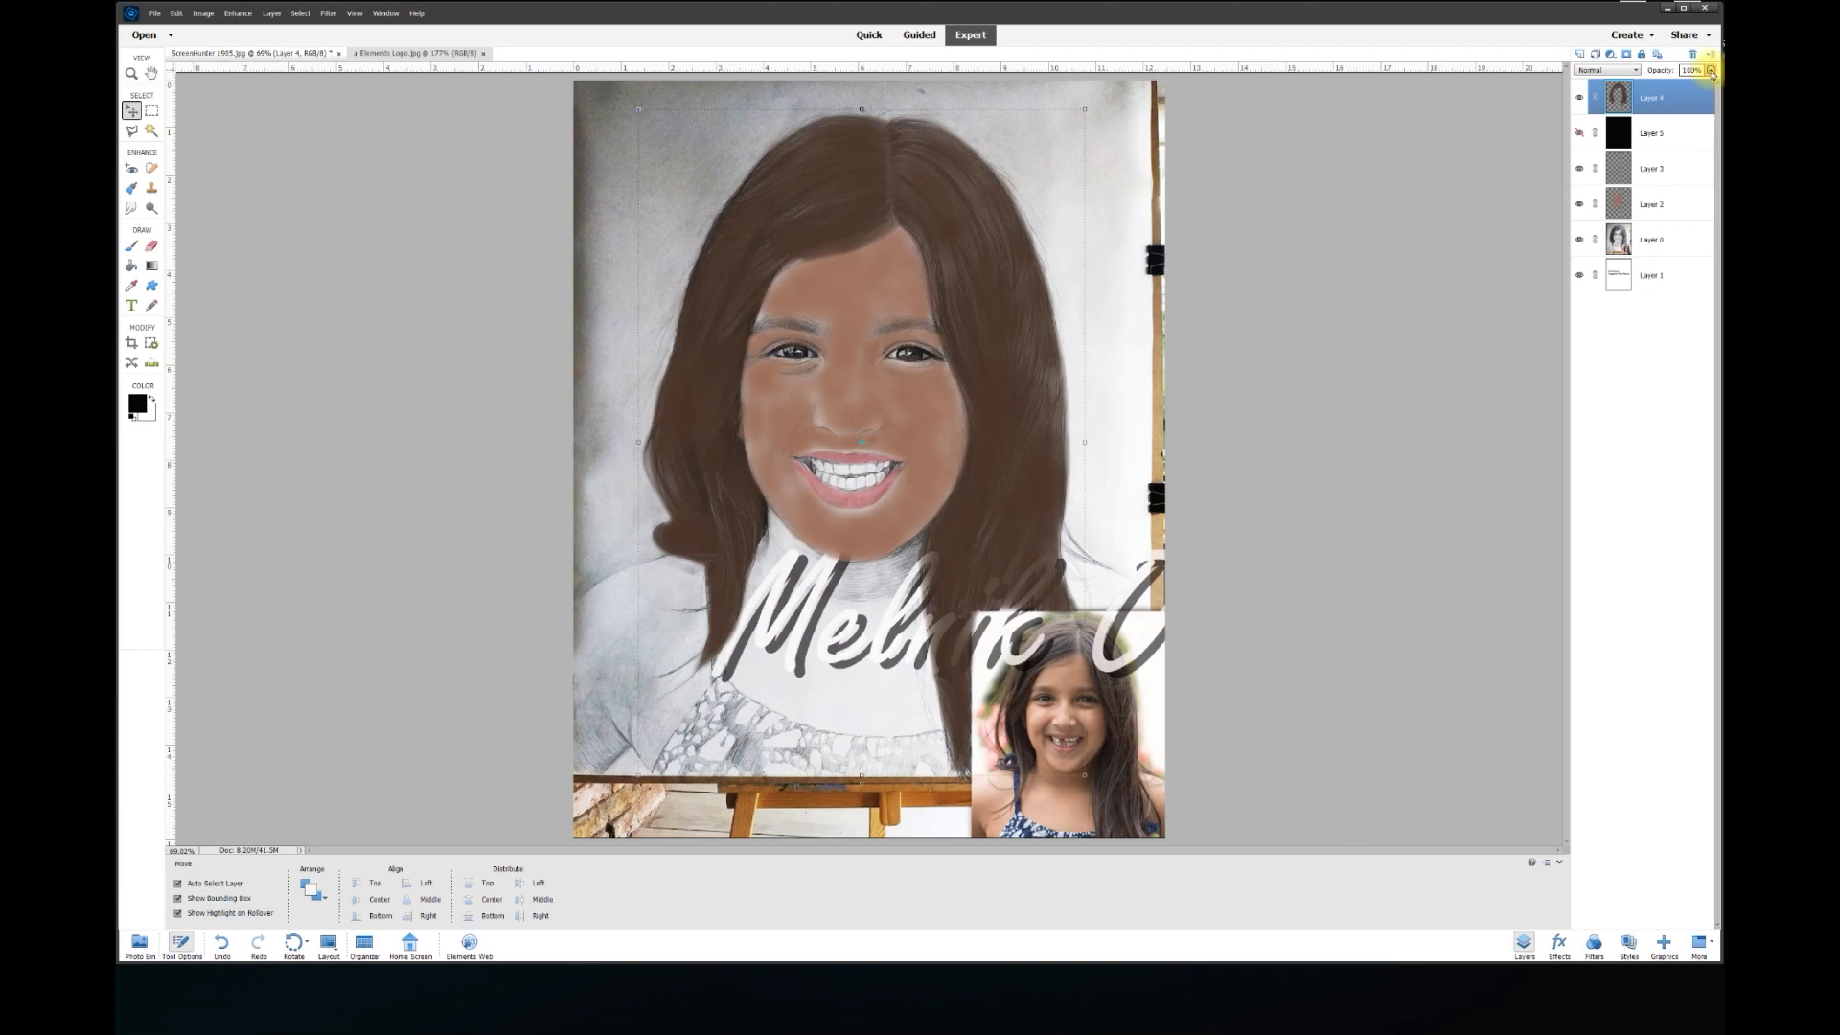
drag(1705, 86, 1697, 87)
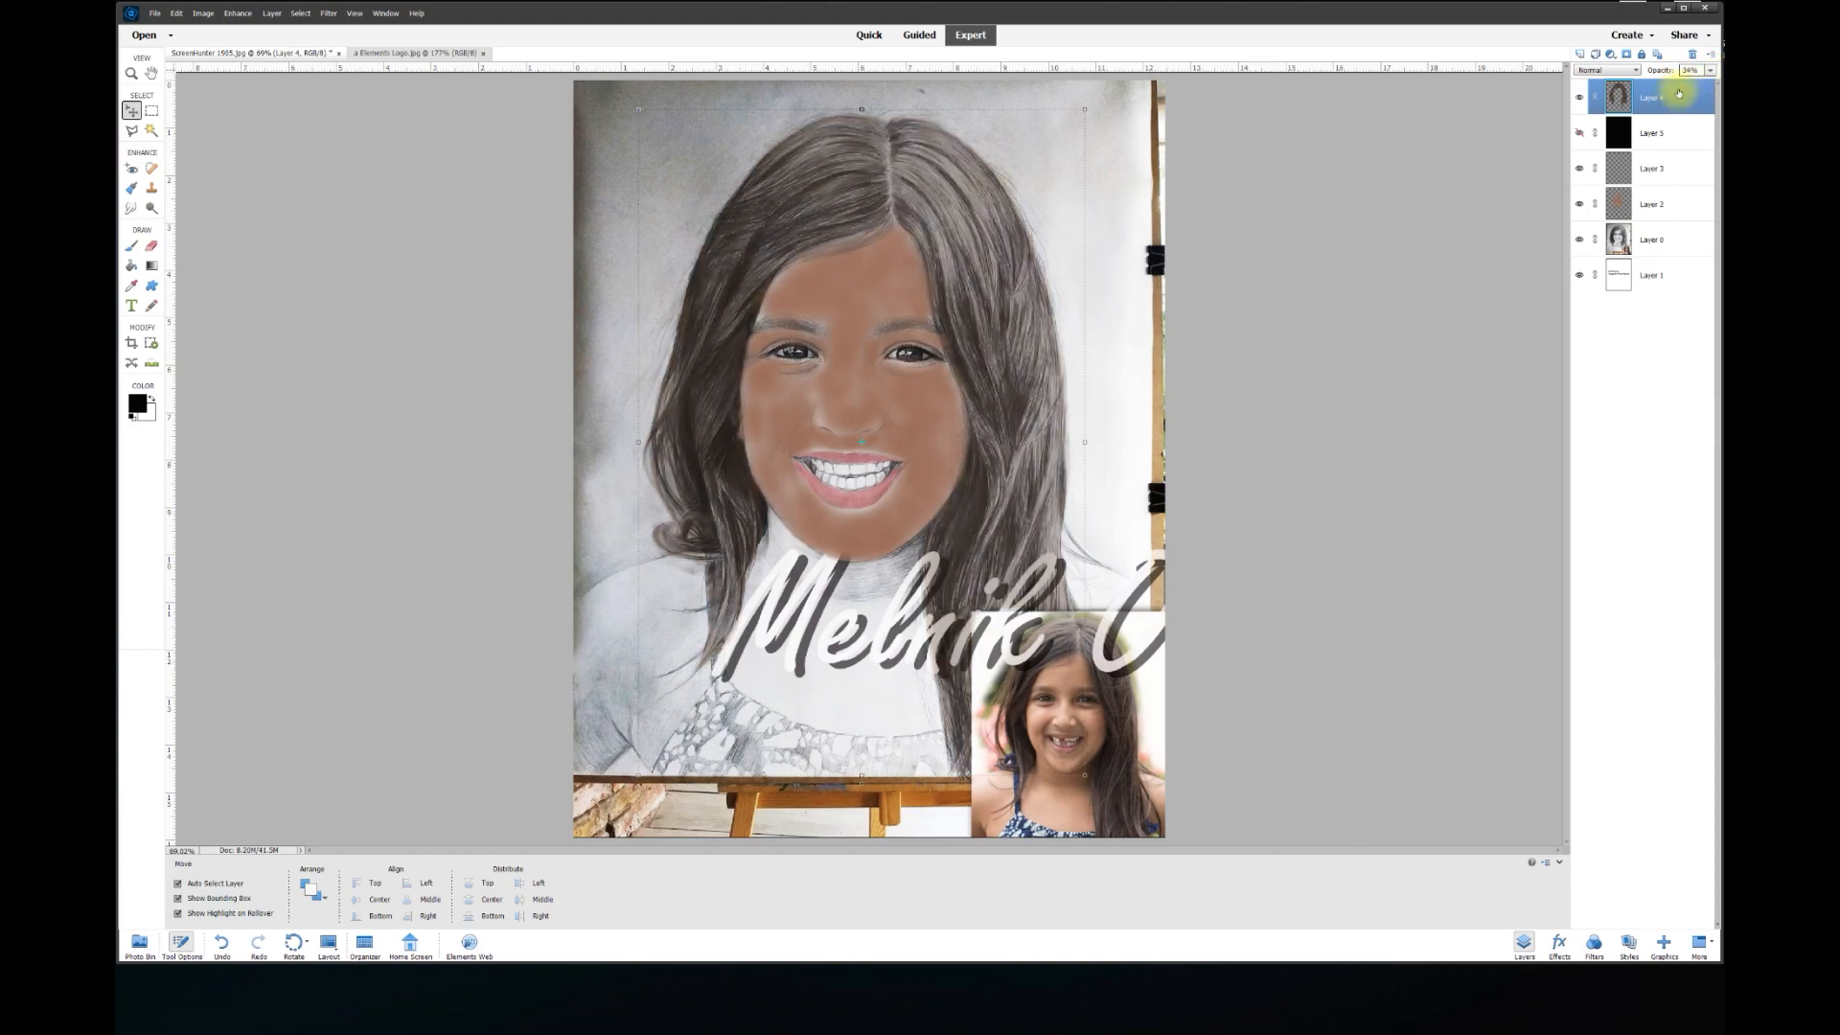
drag(1678, 88, 1701, 87)
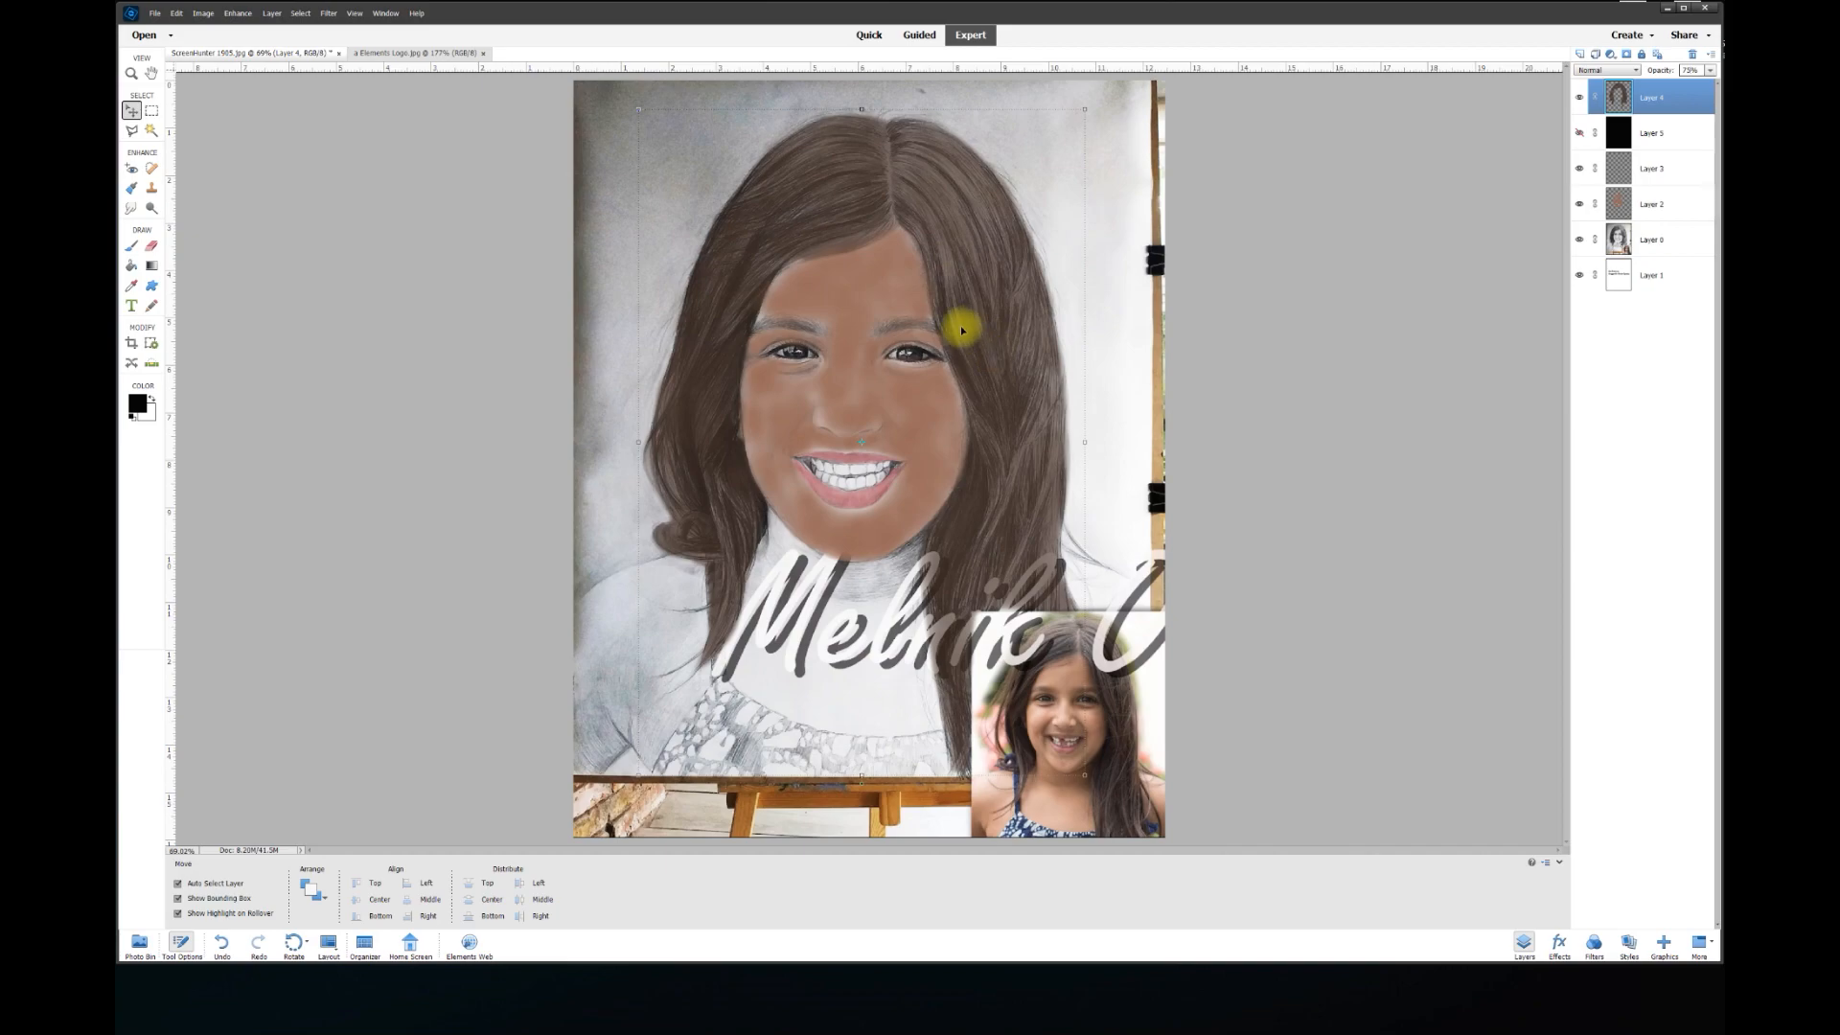
Select the face's skin colour layer and lower its opacity to 75%
click(924, 431)
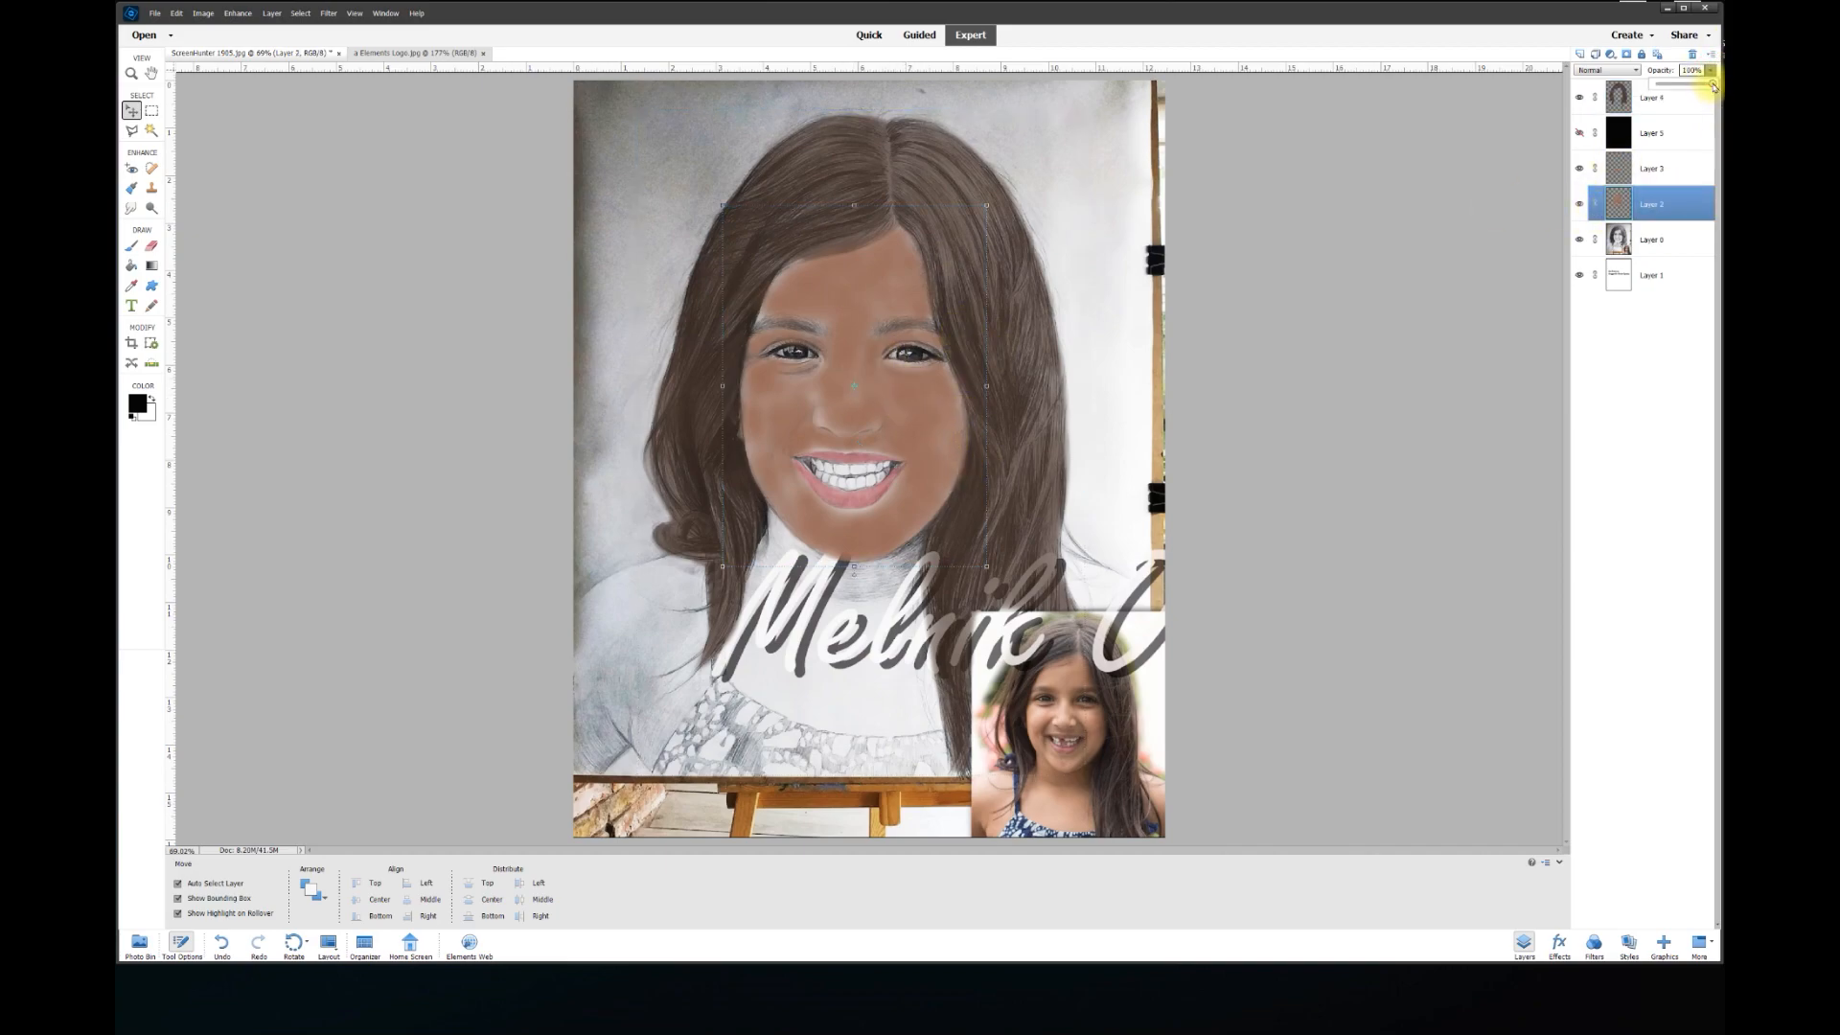
drag(1685, 90, 1708, 86)
text(75)
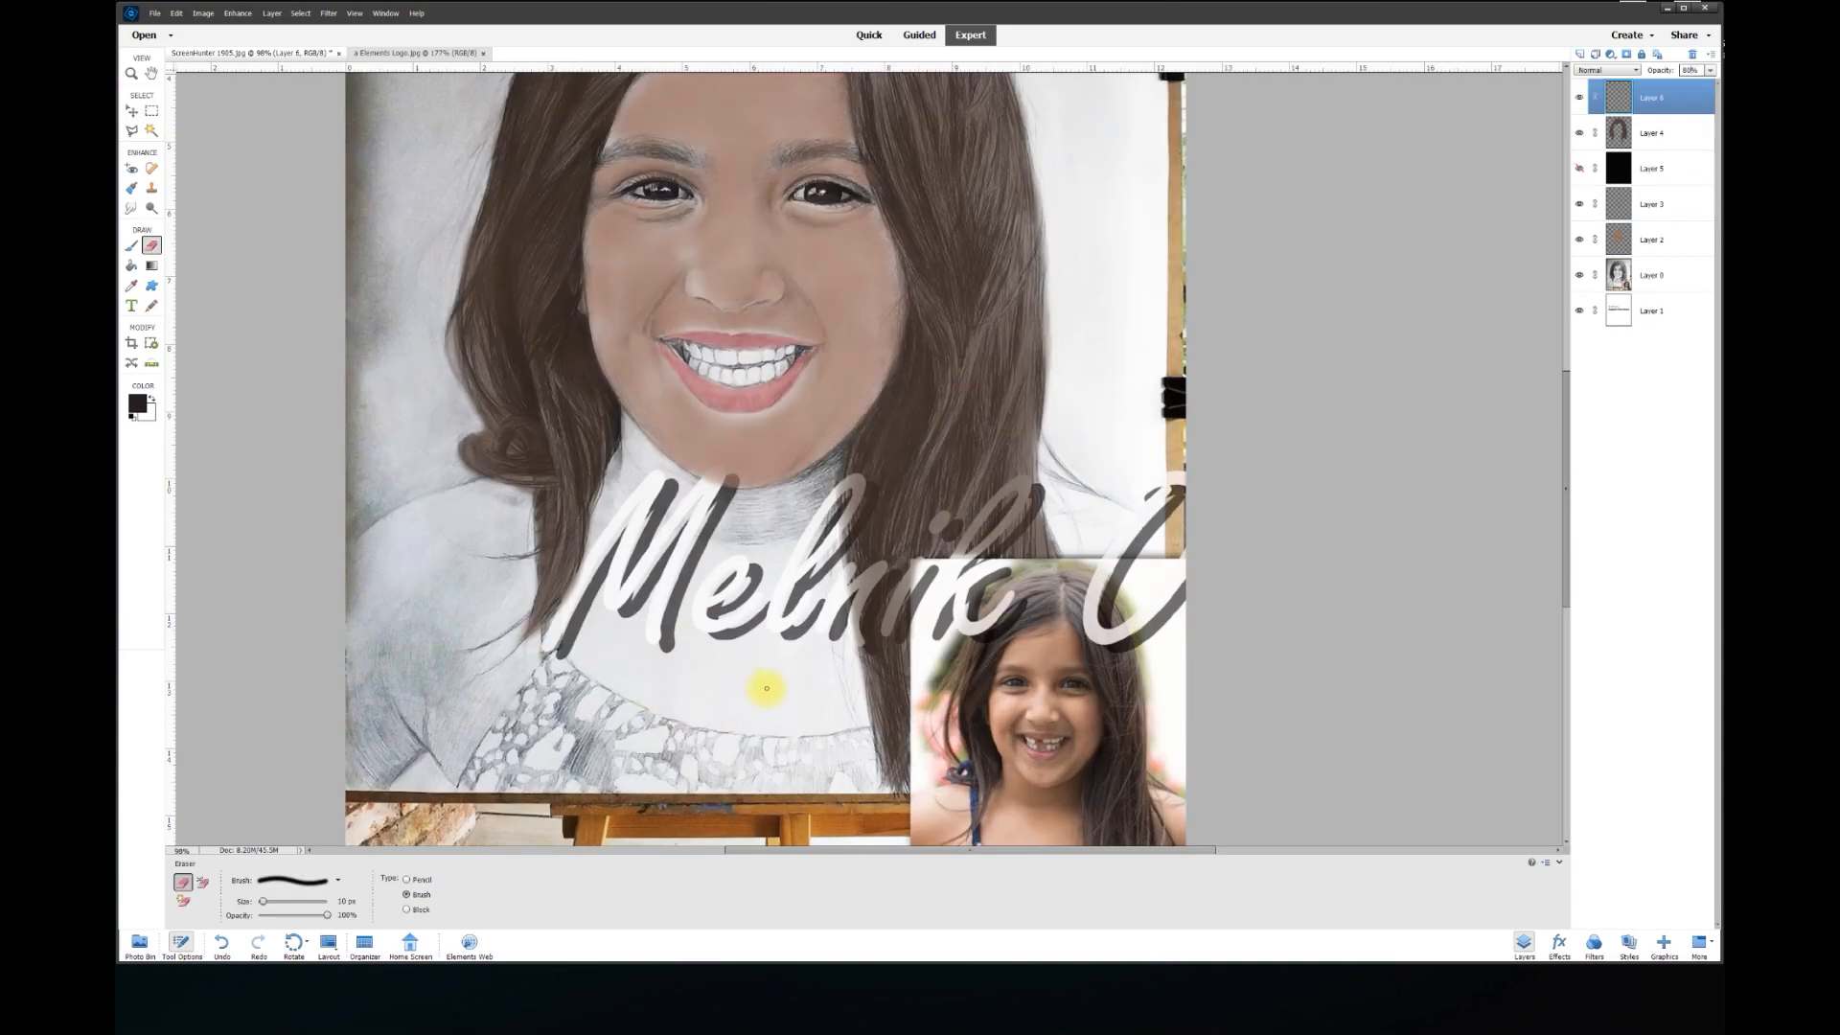
Paint the neck, chest and shoulder on a new top layer with a skin colour sampled from the chest in the reference photo
click(1580, 54)
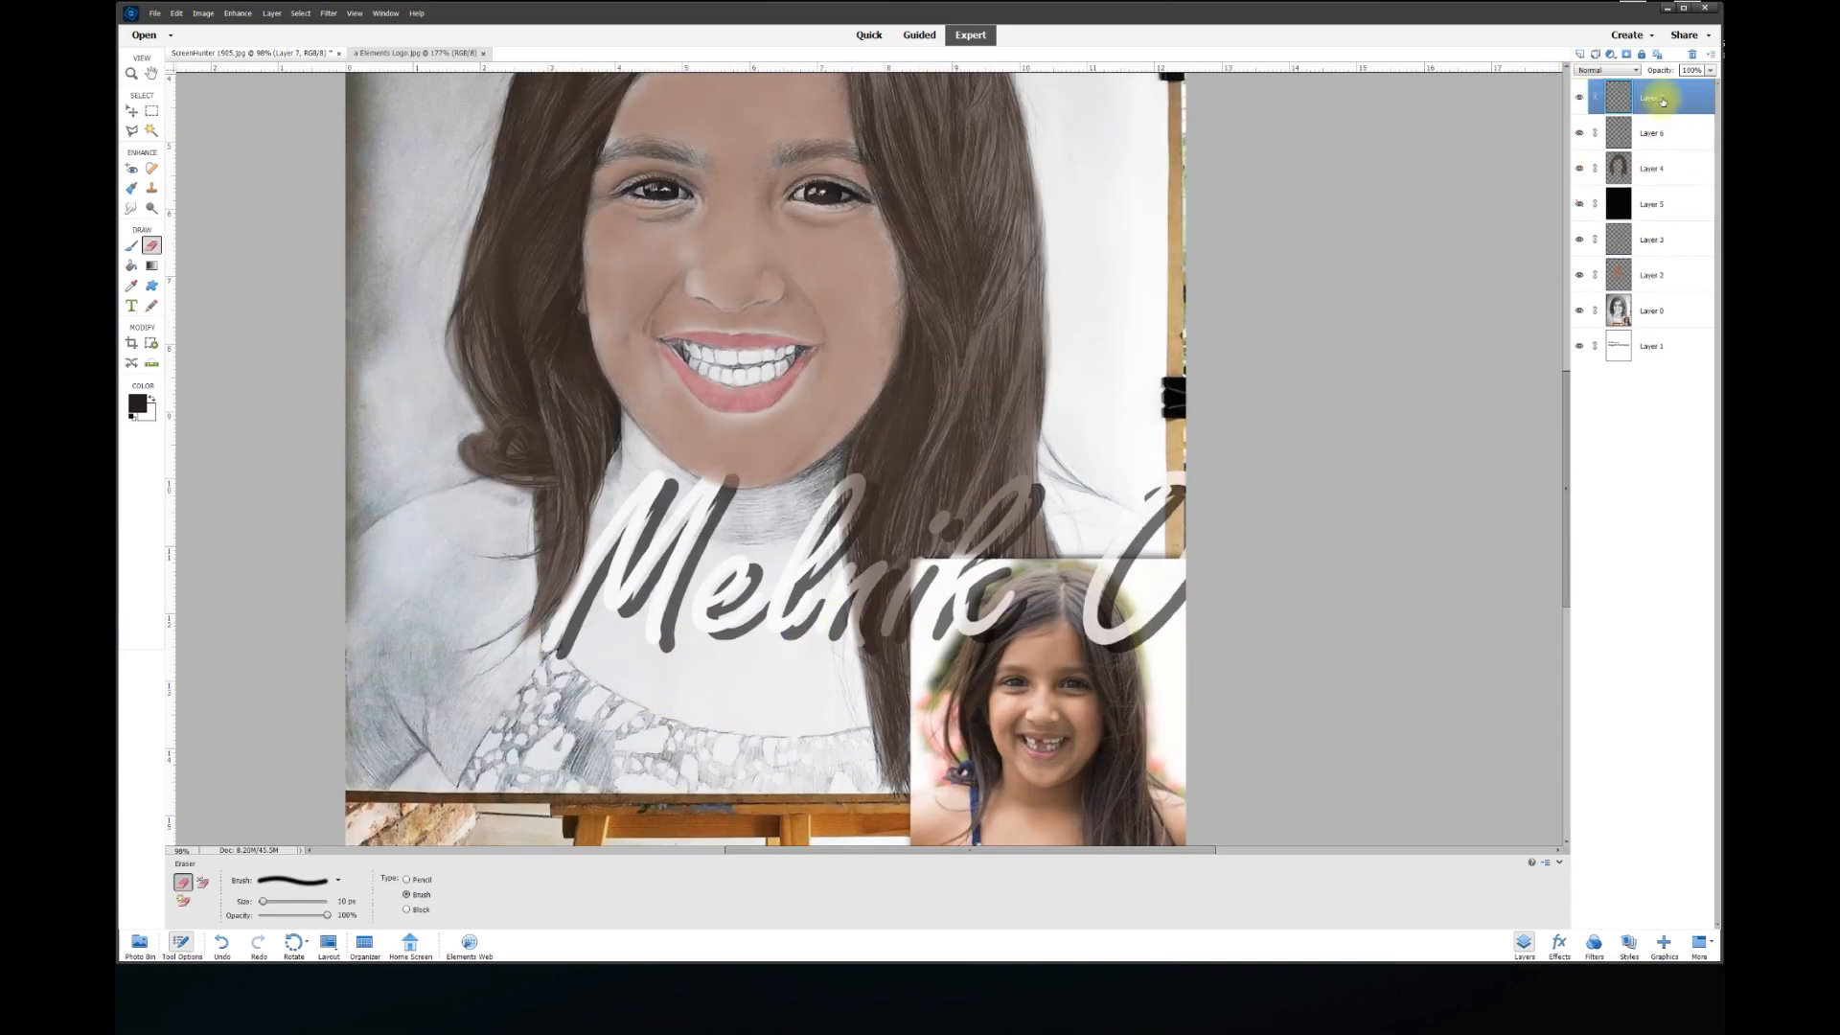
click(134, 287)
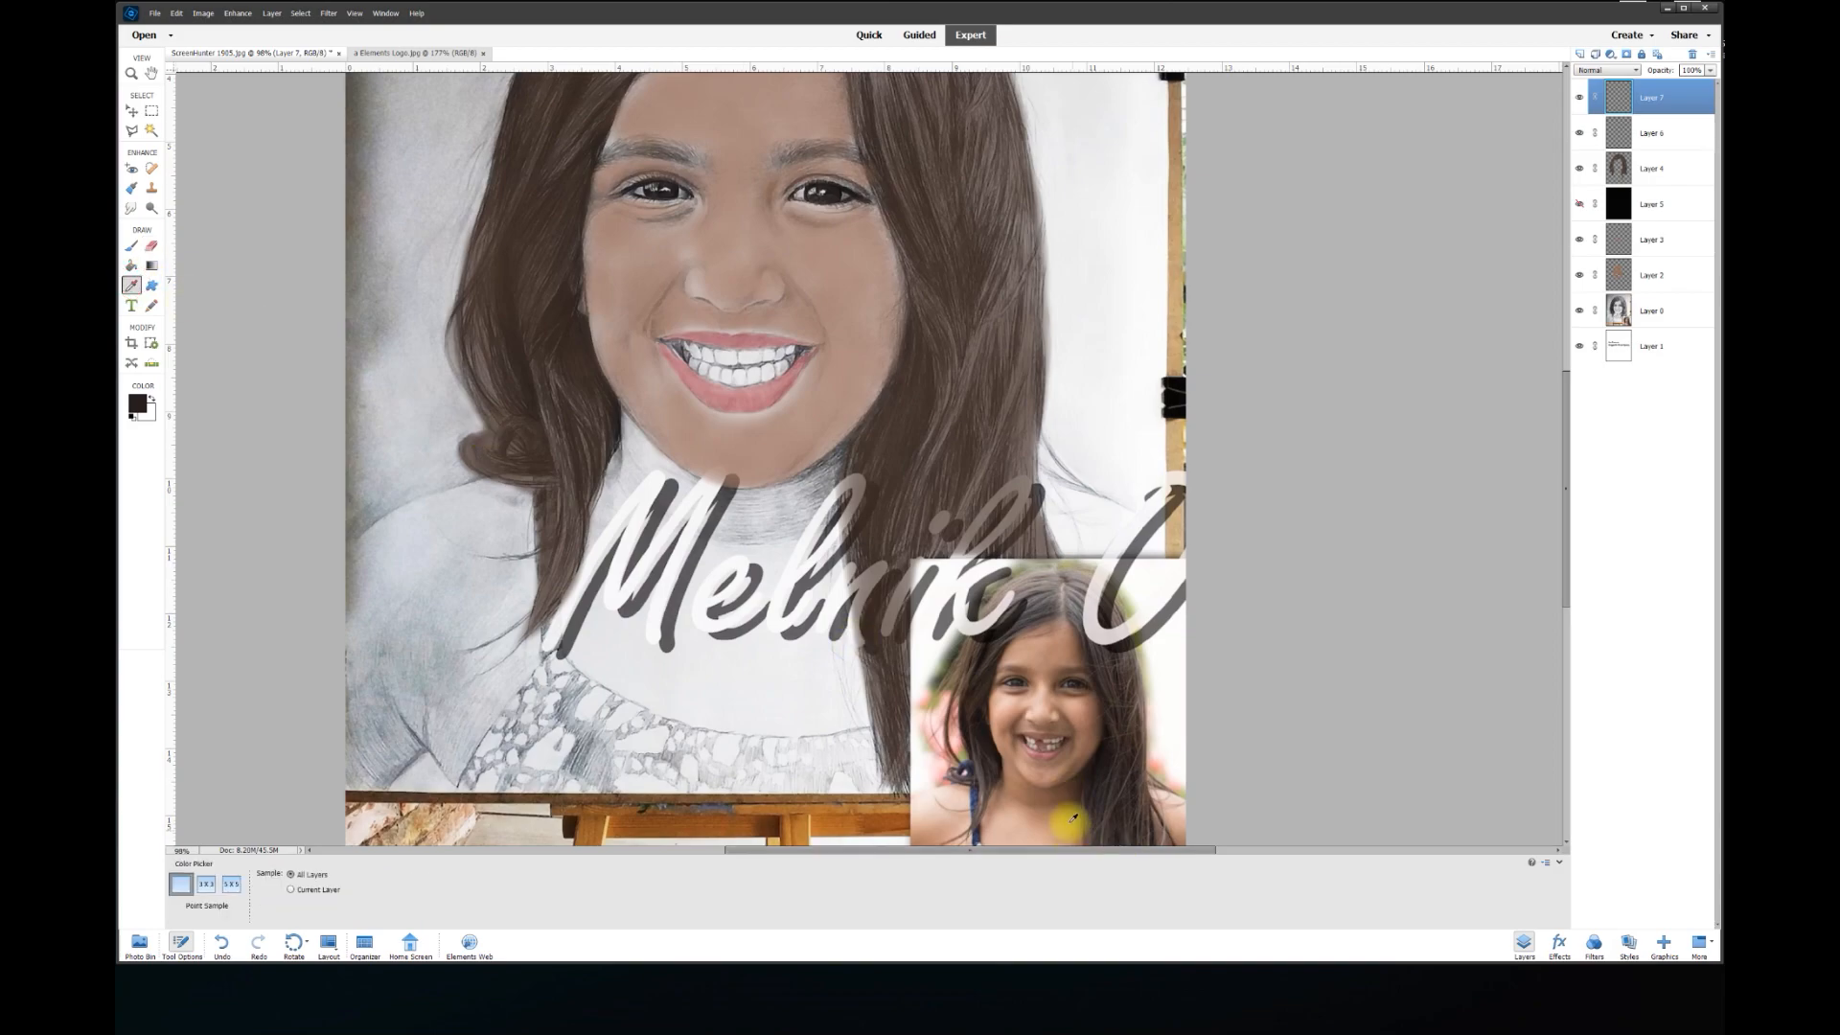
click(1036, 805)
click(131, 247)
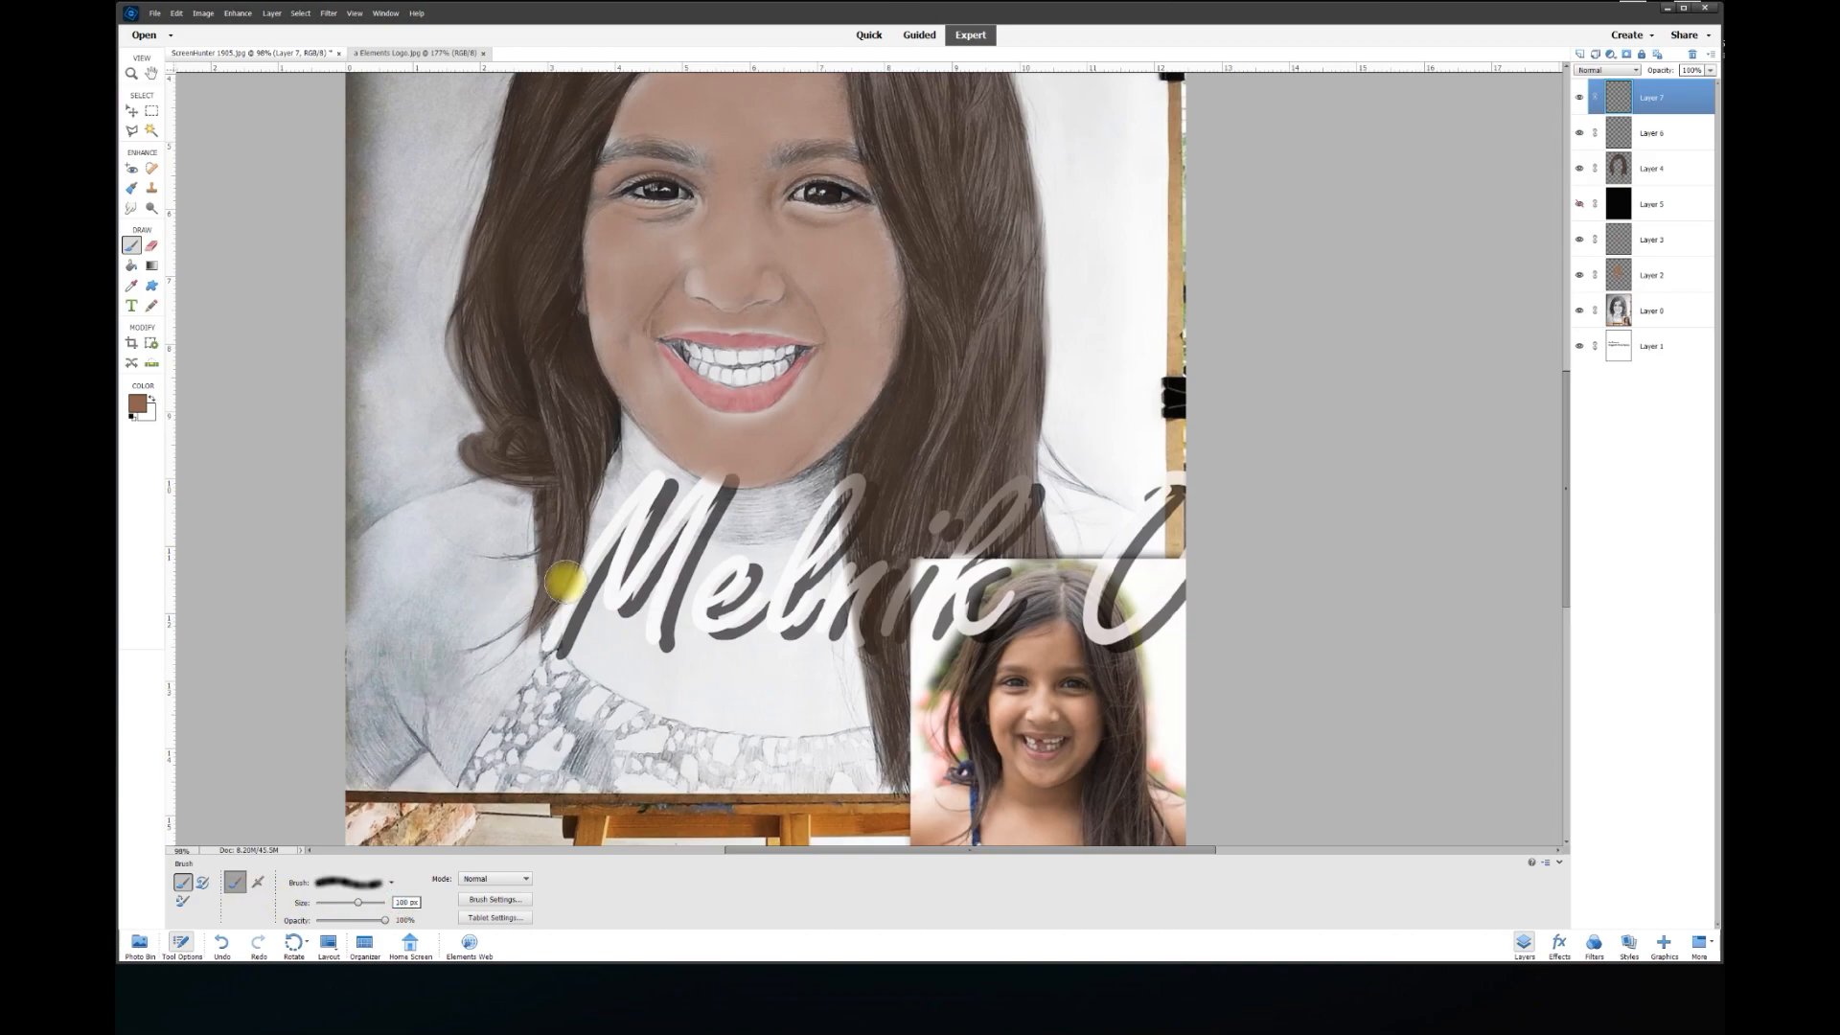
mouse_move(479, 508)
mouse_down()
mouse_move(346, 566)
mouse_move(512, 501)
mouse_move(520, 632)
mouse_move(440, 748)
mouse_move(365, 611)
mouse_move(426, 658)
mouse_move(629, 442)
mouse_move(847, 462)
mouse_move(565, 628)
mouse_move(851, 713)
mouse_move(752, 543)
mouse_move(684, 635)
mouse_move(699, 675)
mouse_up()
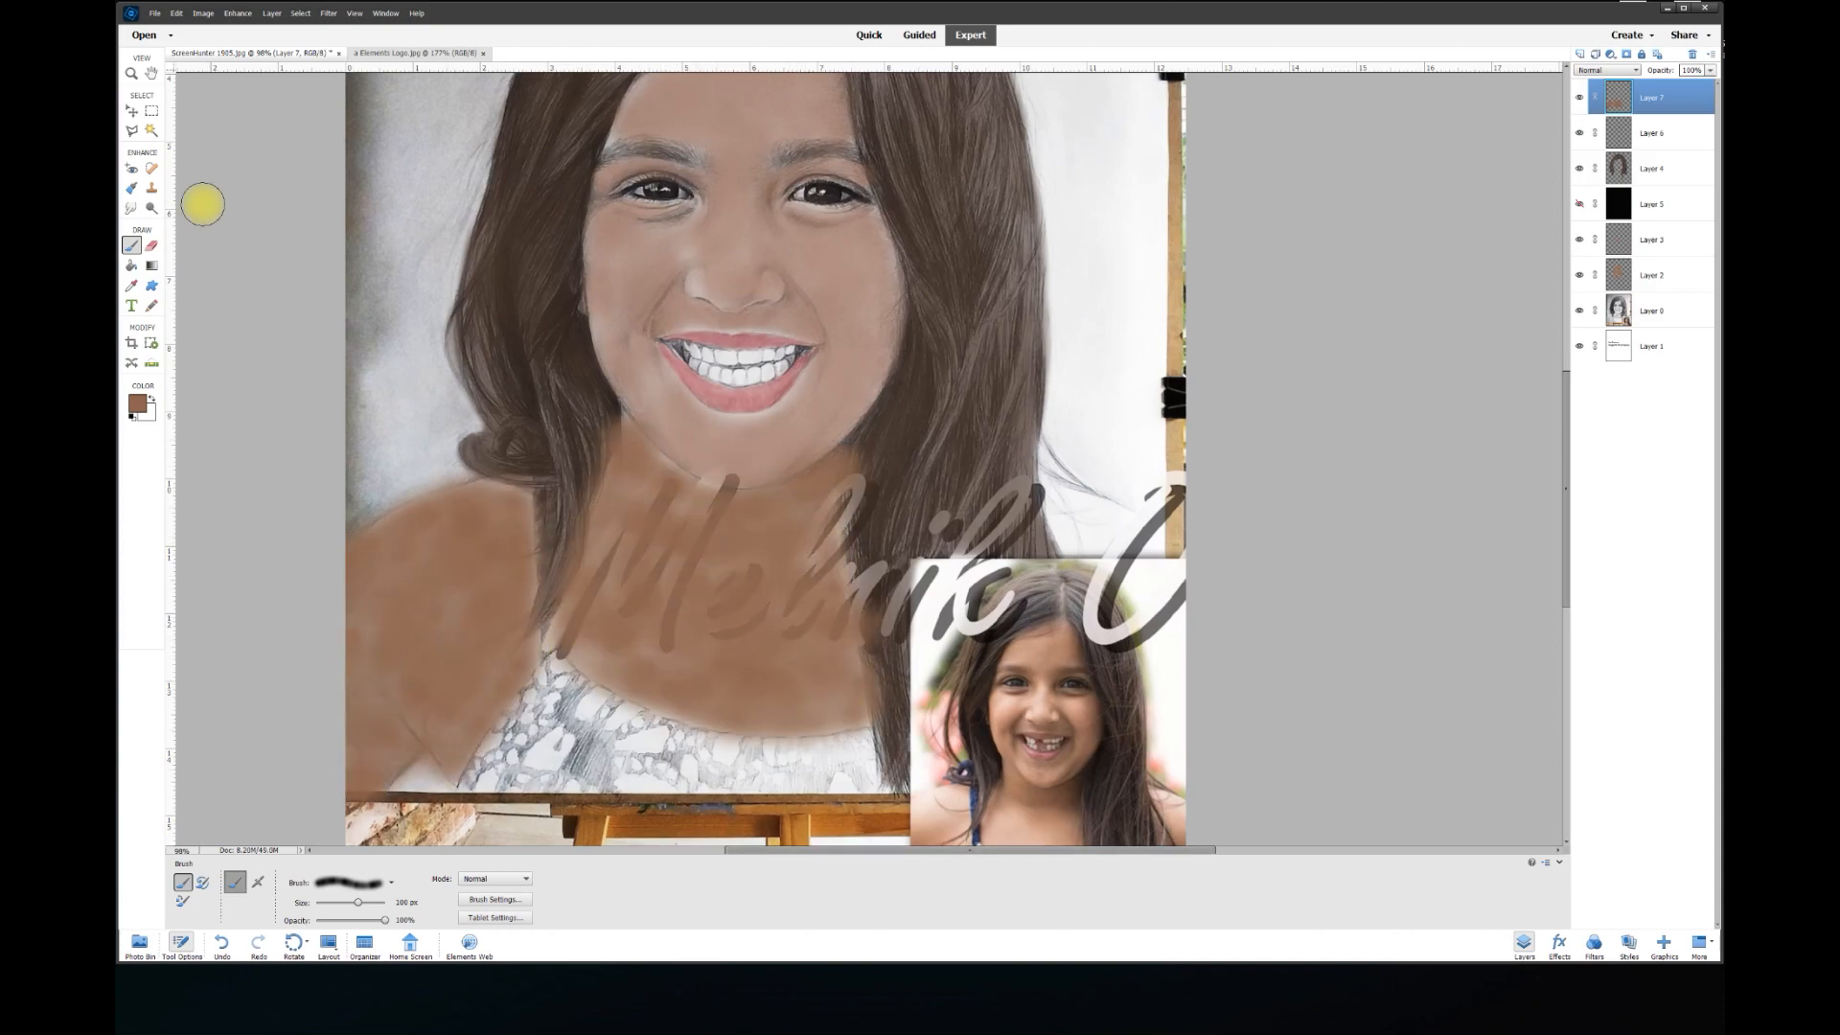
Erase the body skin colour overlapping the jawline and chin with a 20 px eraser
click(151, 245)
scroll(628, 373, up, 2)
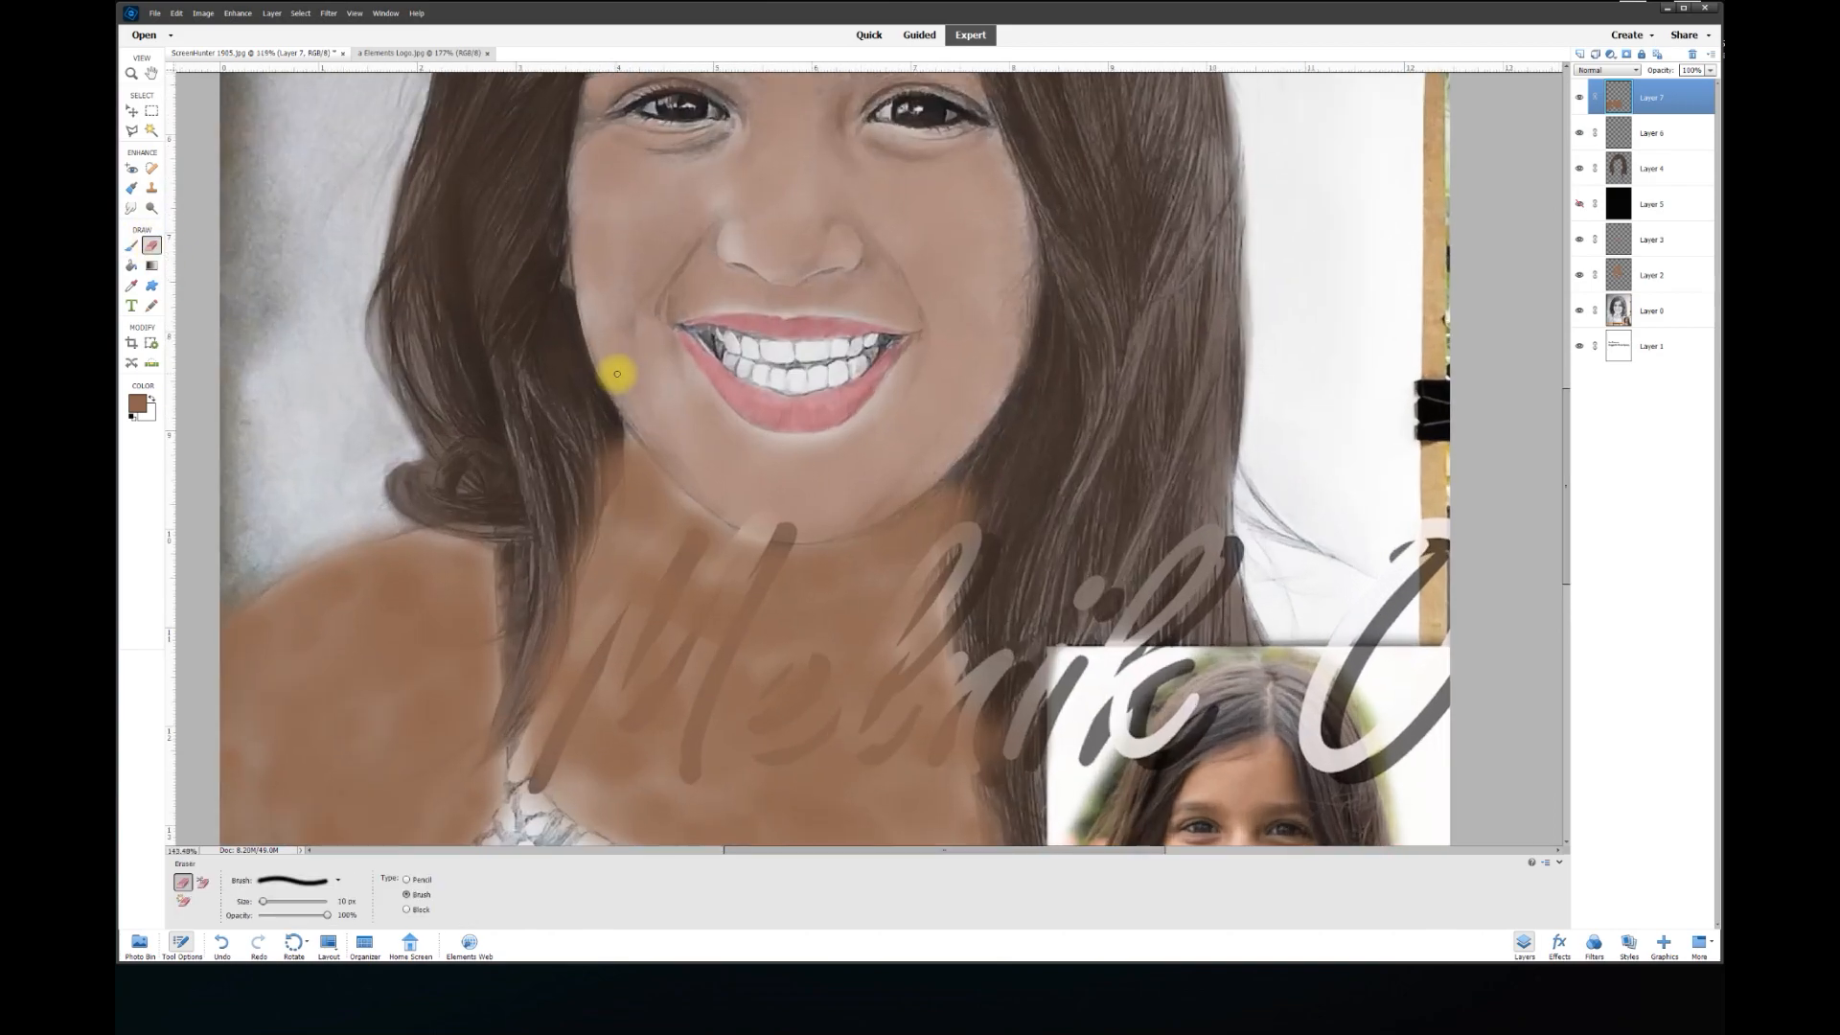
key(])
mouse_move(633, 427)
mouse_down()
mouse_move(712, 507)
mouse_move(790, 536)
mouse_move(854, 532)
mouse_move(953, 476)
mouse_up()
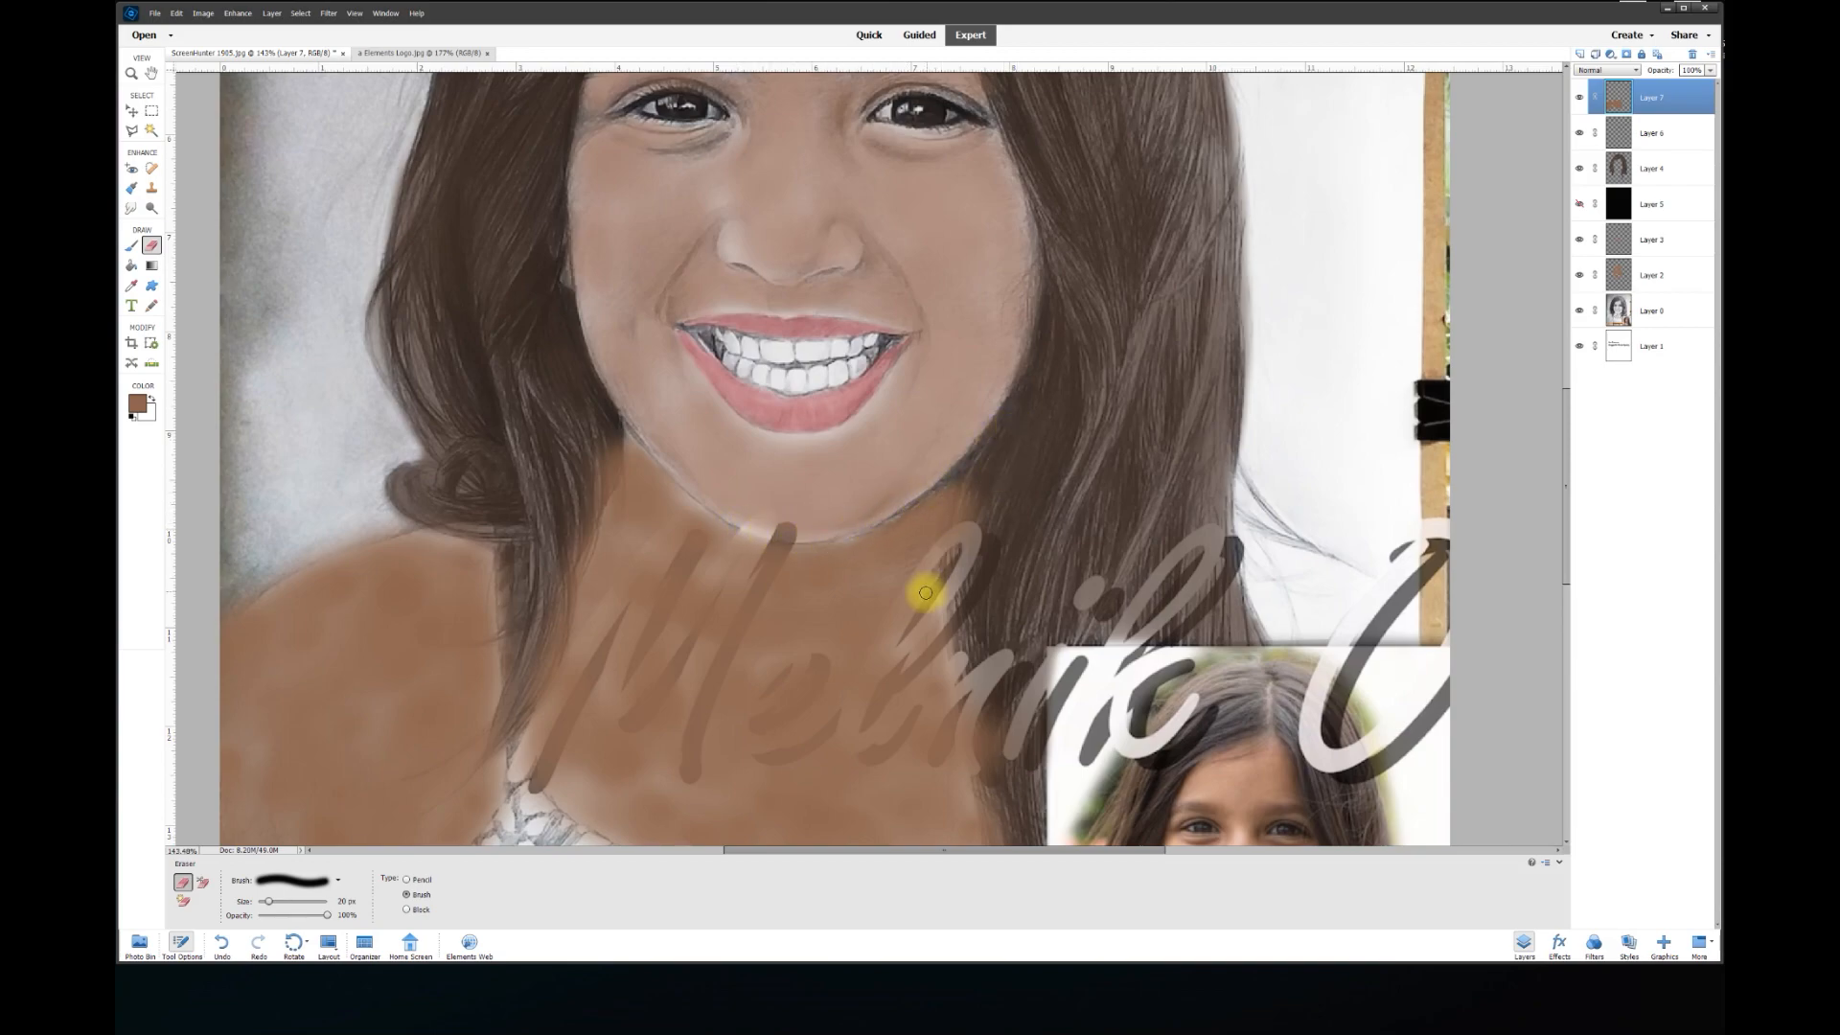
Erase the body skin colour overspill along the hair edge, dress neckline and arm with a 30 px eraser
key(])
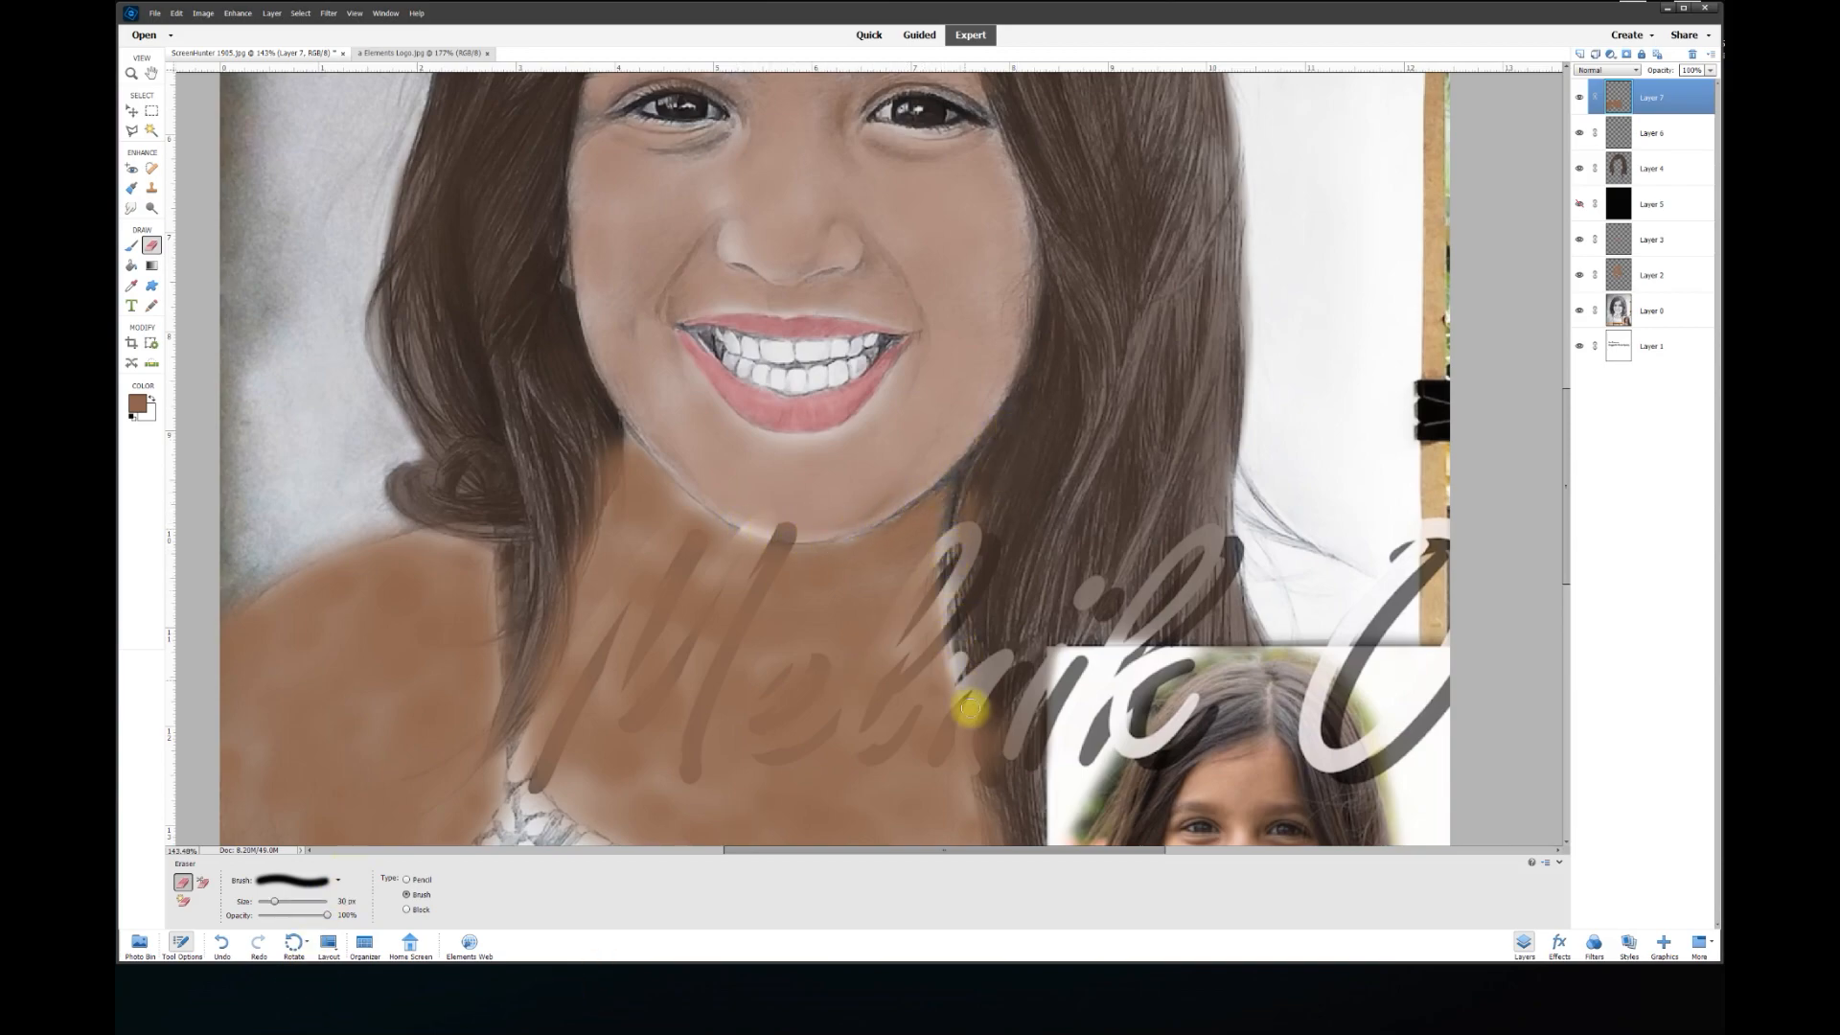
scroll(1568, 579, down, 1)
scroll(1567, 579, down, 3)
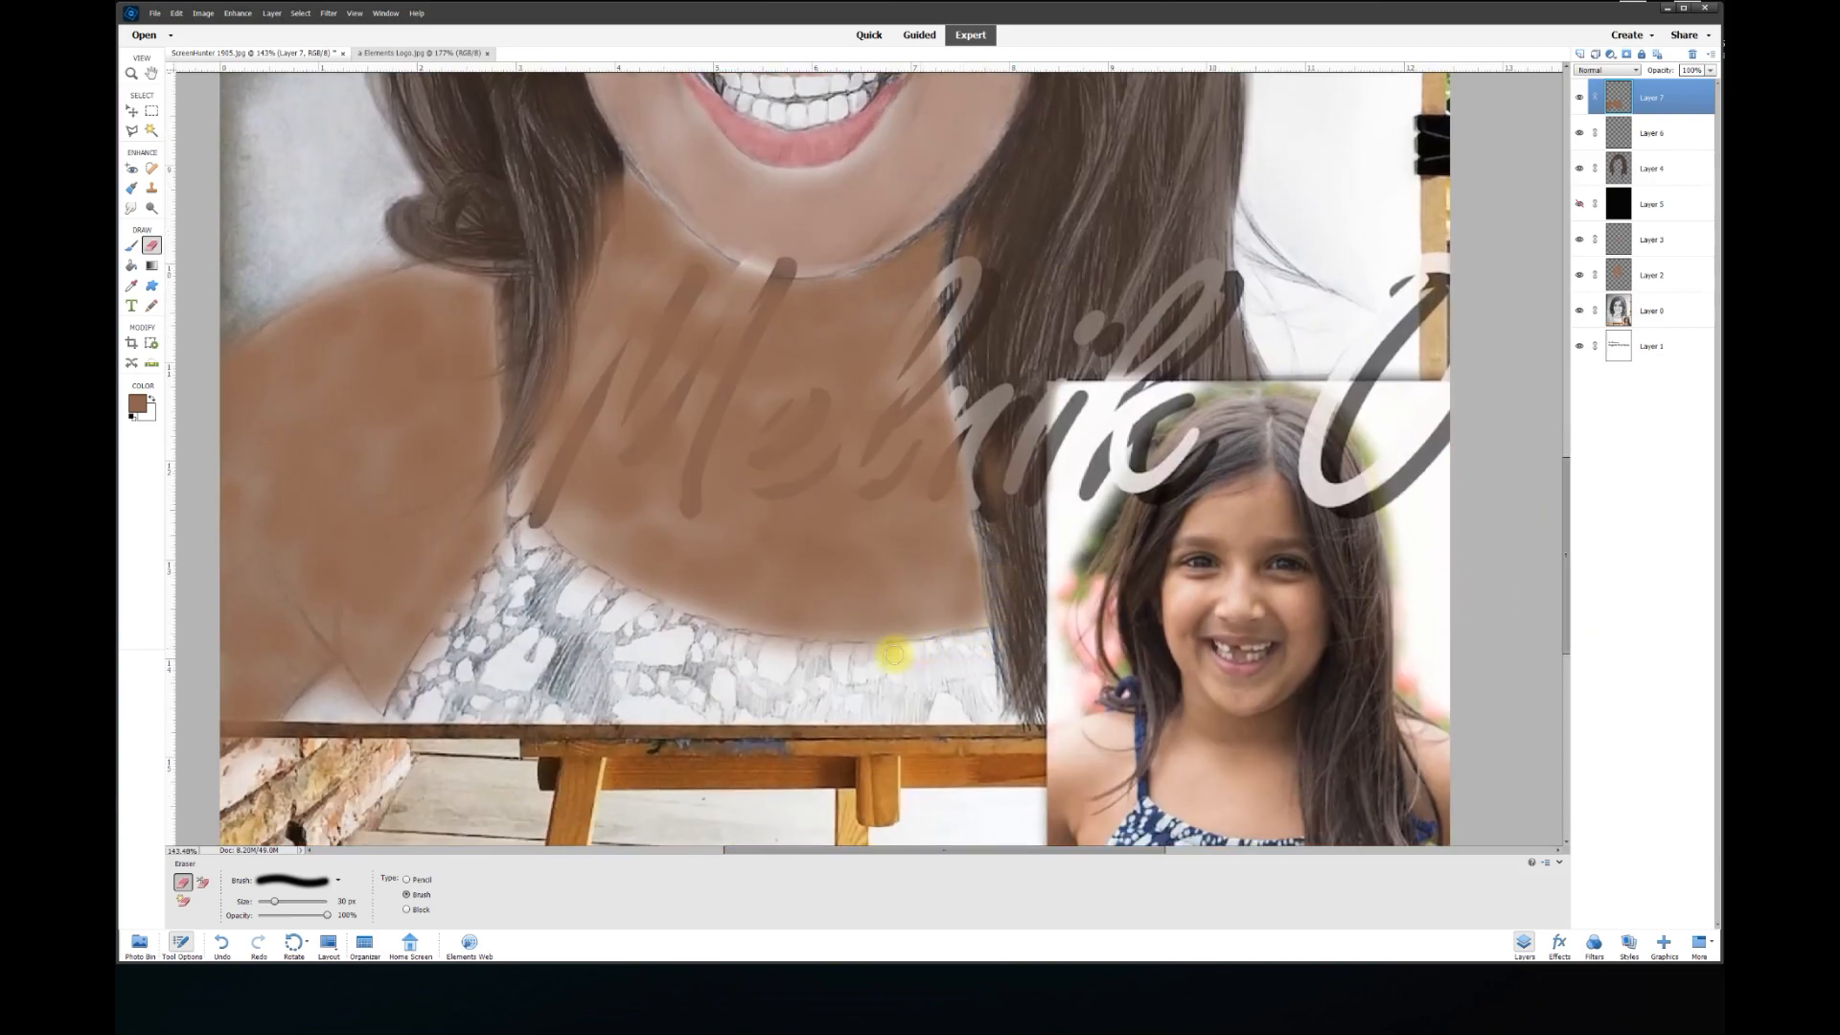
mouse_move(740, 645)
mouse_down()
mouse_move(525, 534)
mouse_move(365, 712)
mouse_move(313, 697)
mouse_up()
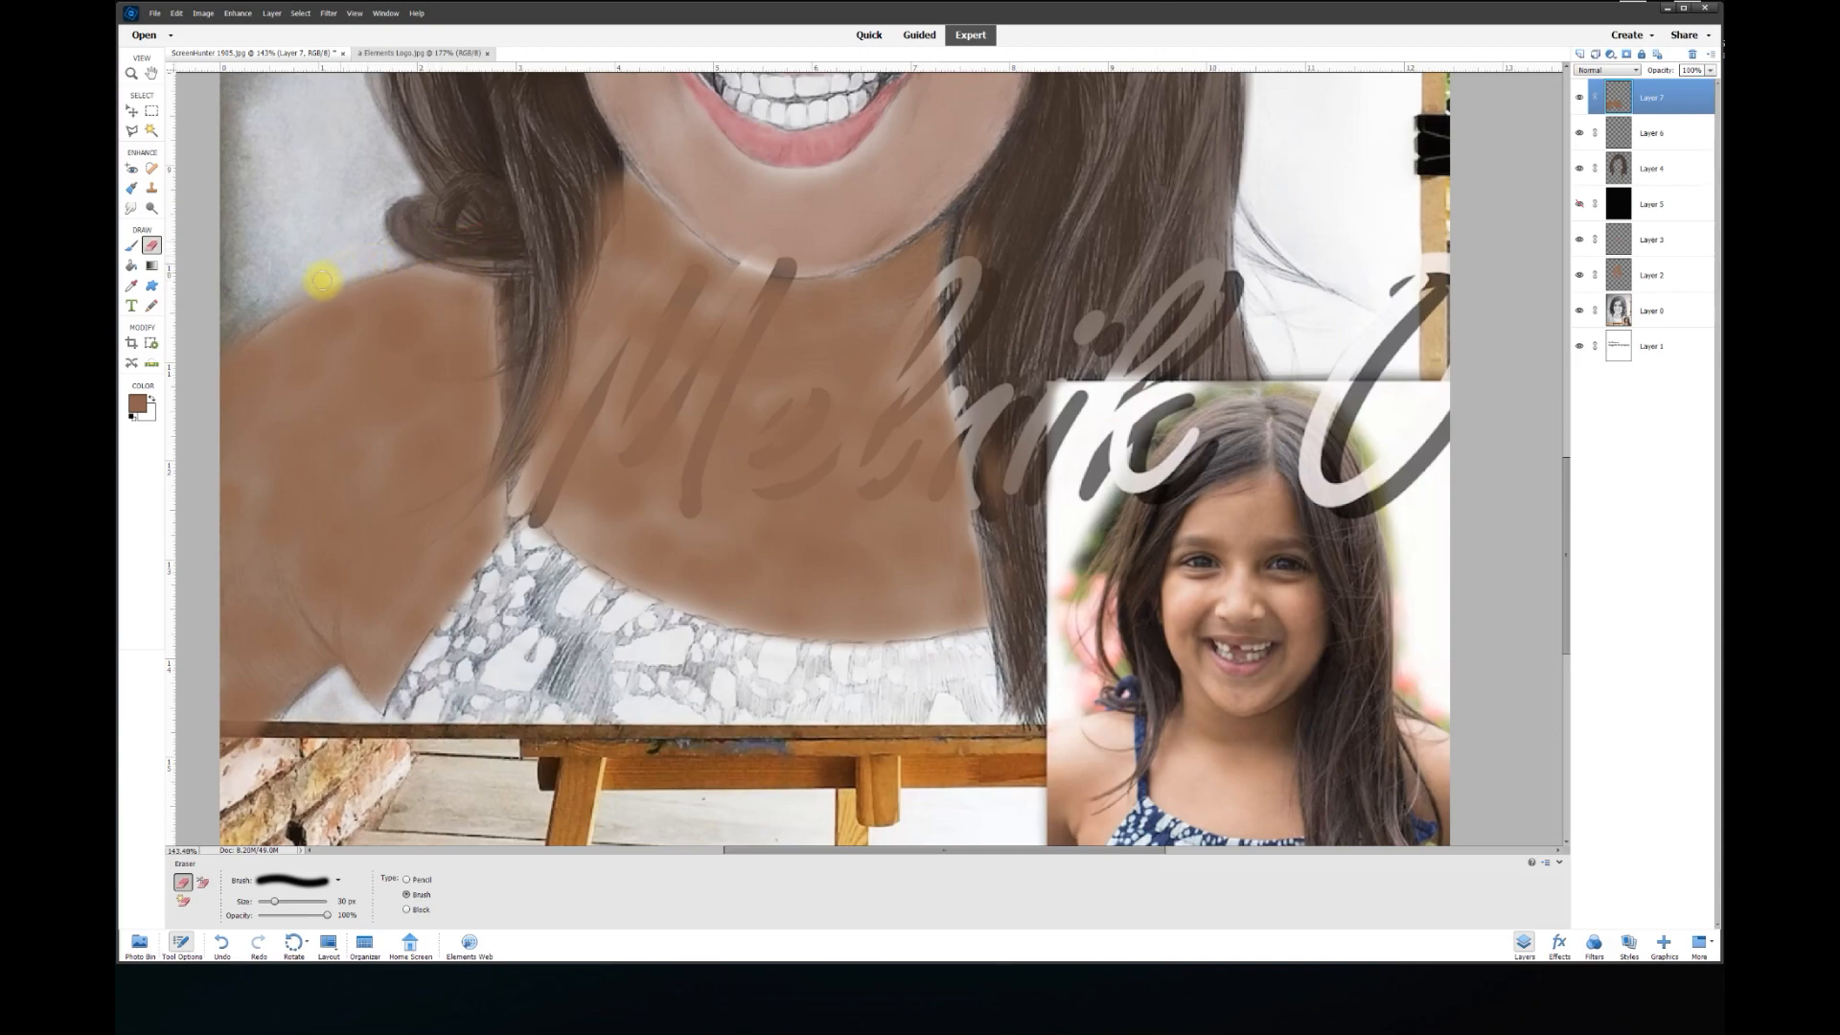
Move the black layer directly beneath the body skin colour layer and make it visible
drag(1653, 203, 1649, 117)
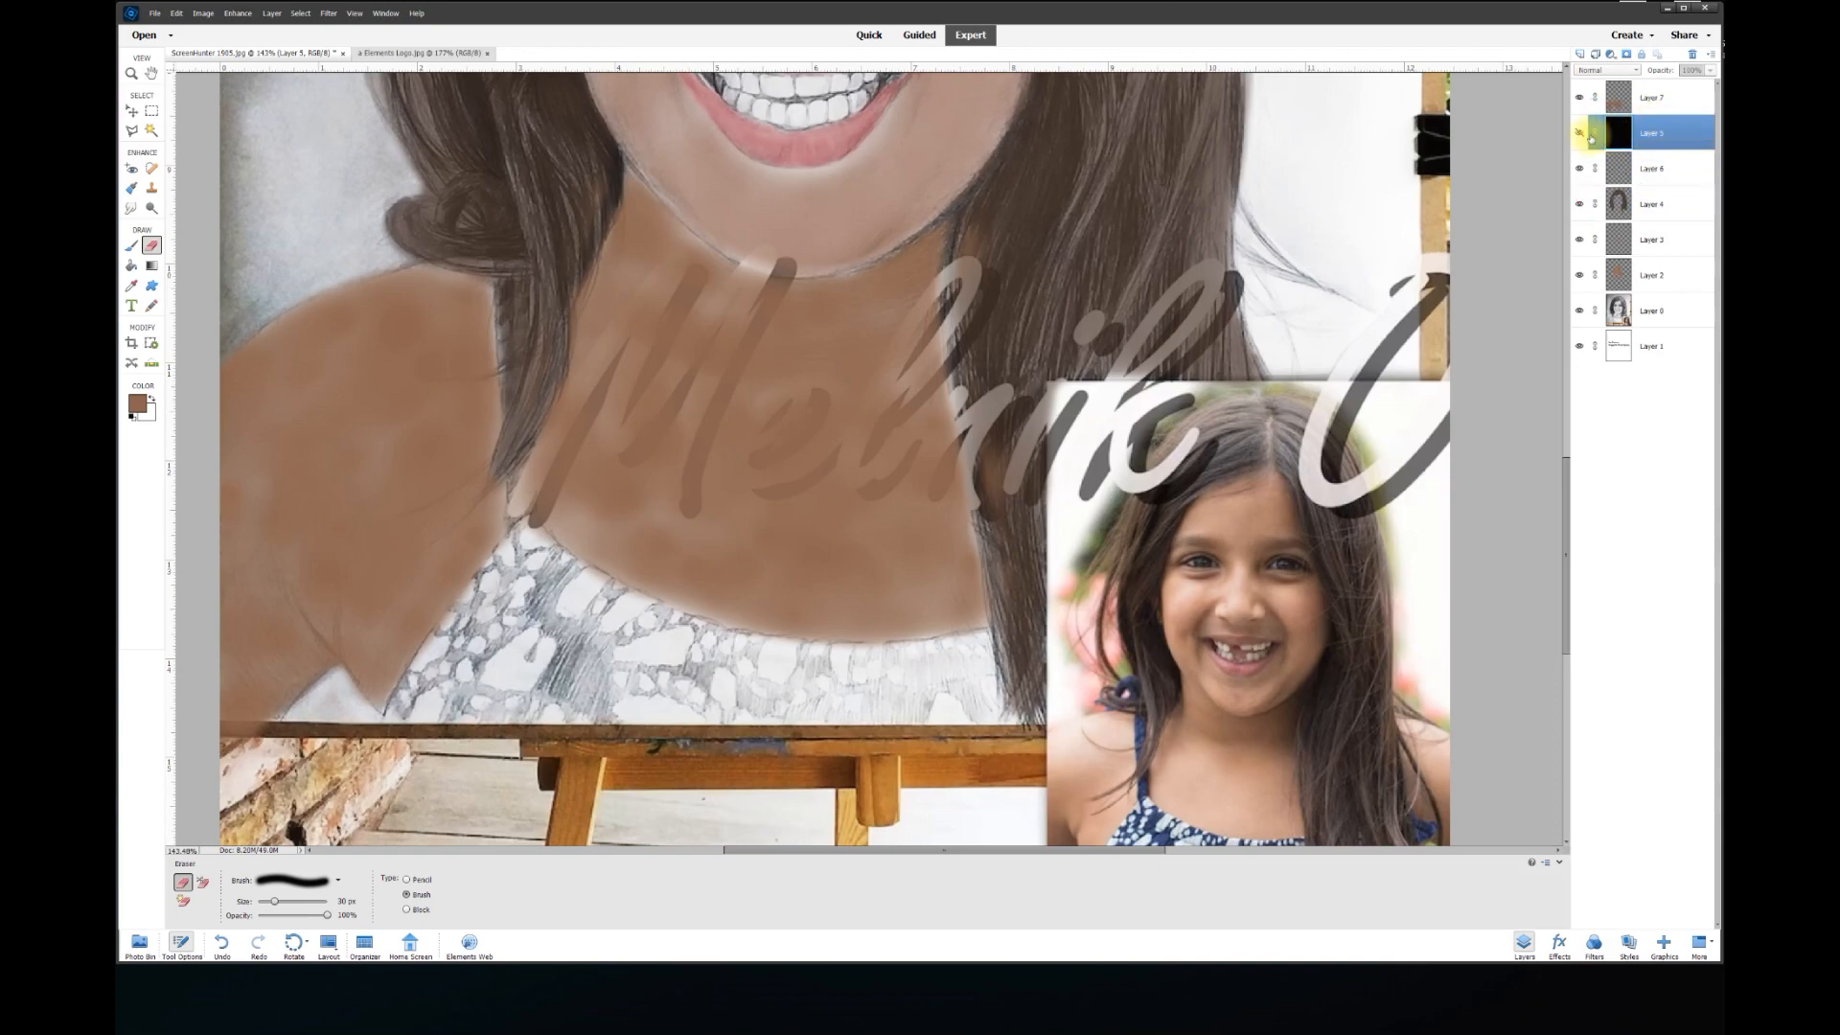
click(1579, 135)
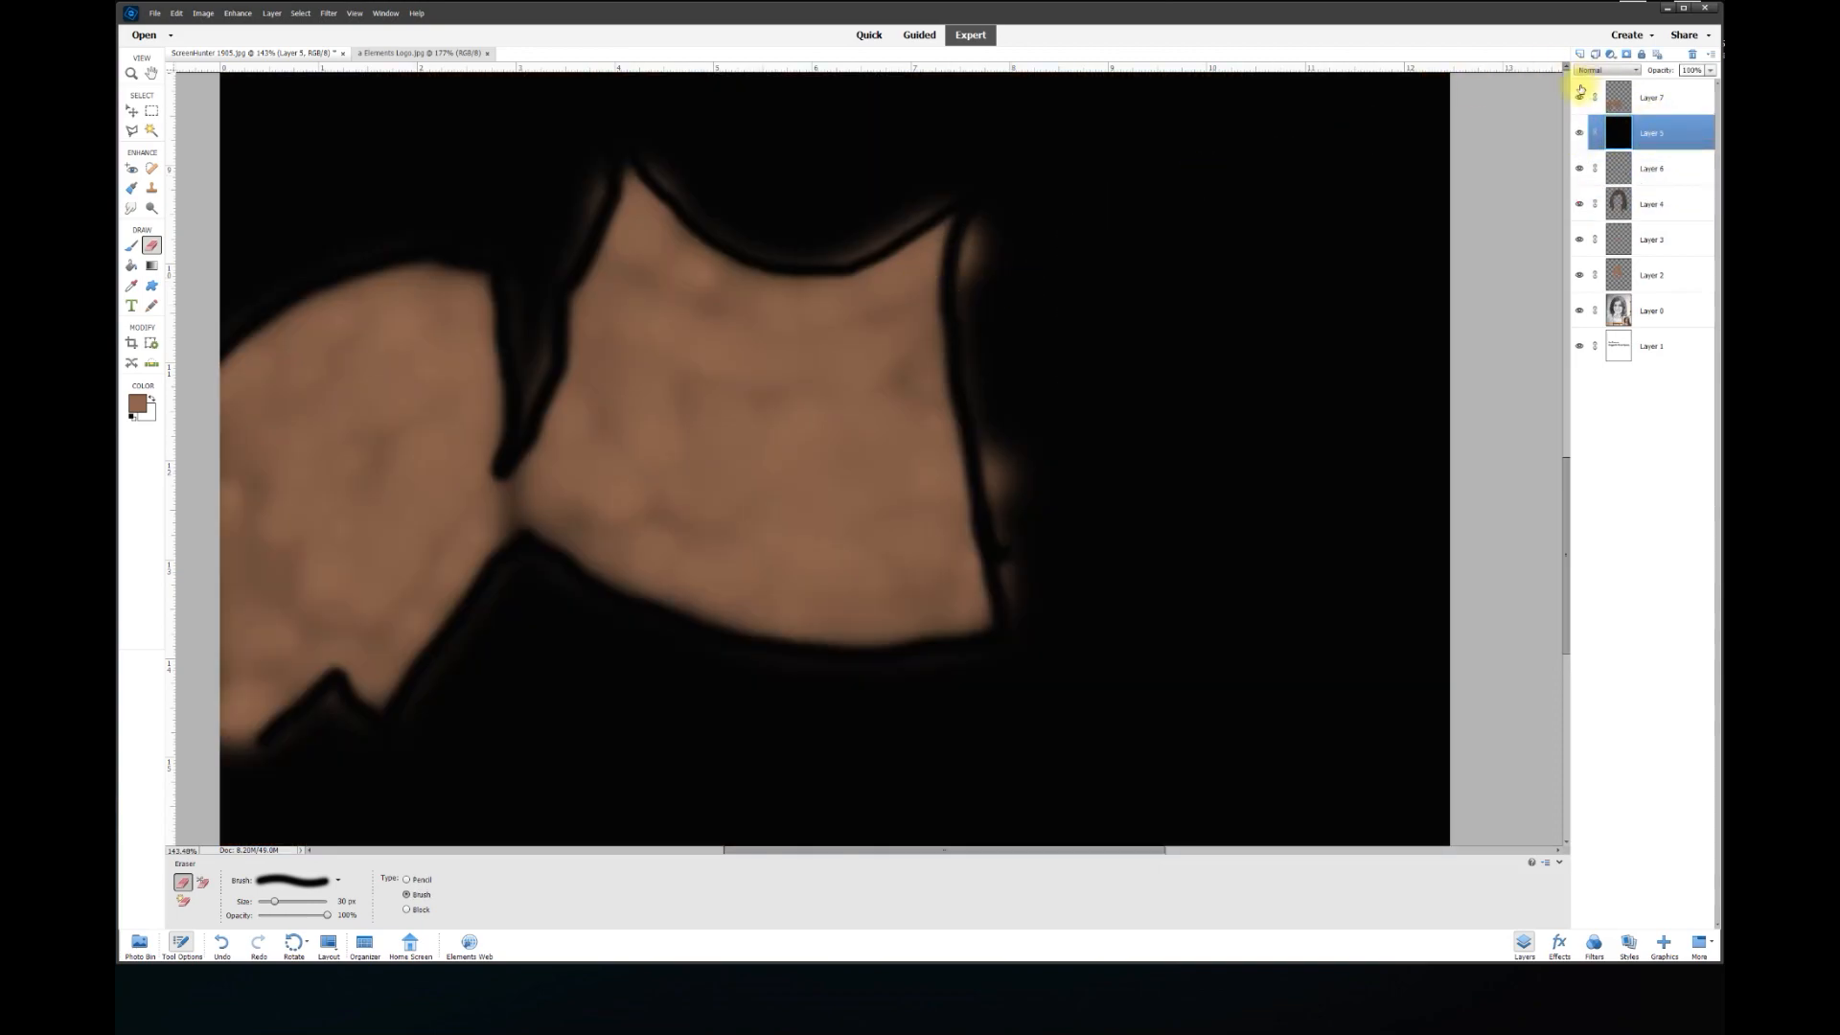
drag(825, 850, 785, 850)
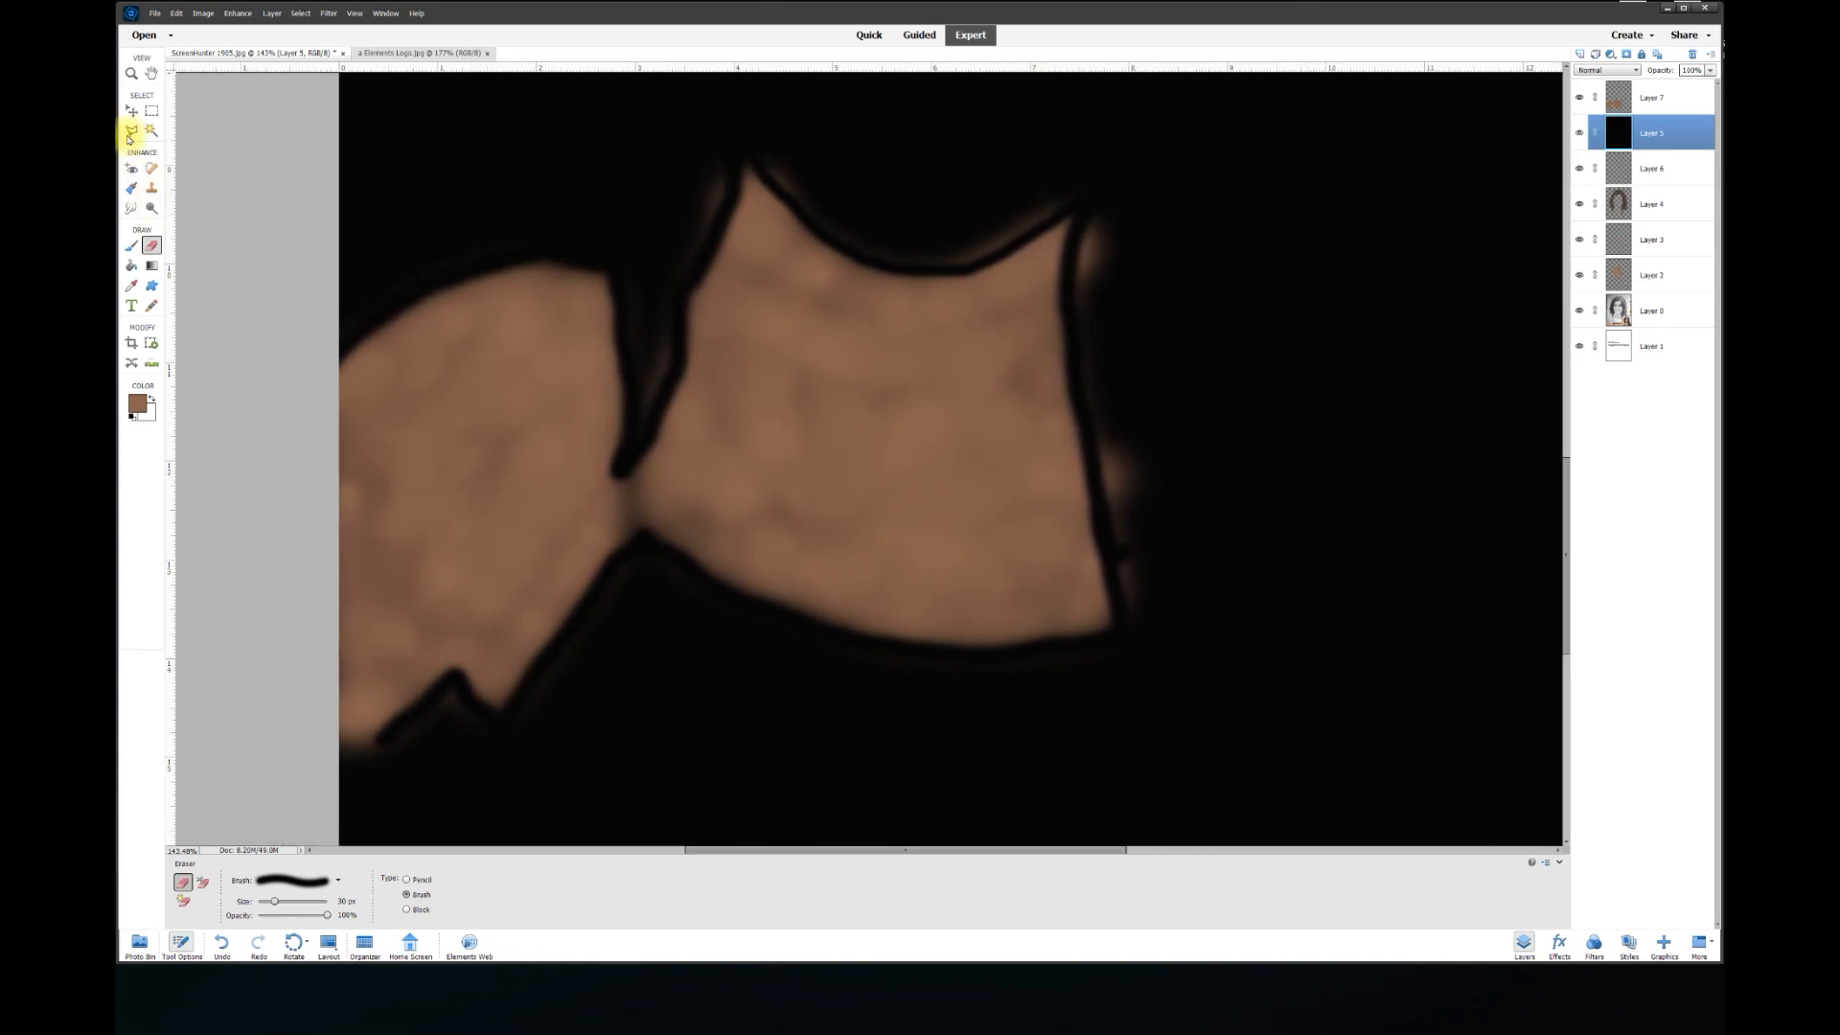
Outline the overspill above the shoulder and neck and beside the chest with the Polygonal Lasso and delete it from the body skin colour layer
click(133, 130)
click(331, 356)
click(444, 276)
click(544, 257)
click(611, 266)
click(622, 471)
click(684, 299)
click(715, 230)
click(754, 165)
click(849, 251)
click(923, 271)
click(987, 261)
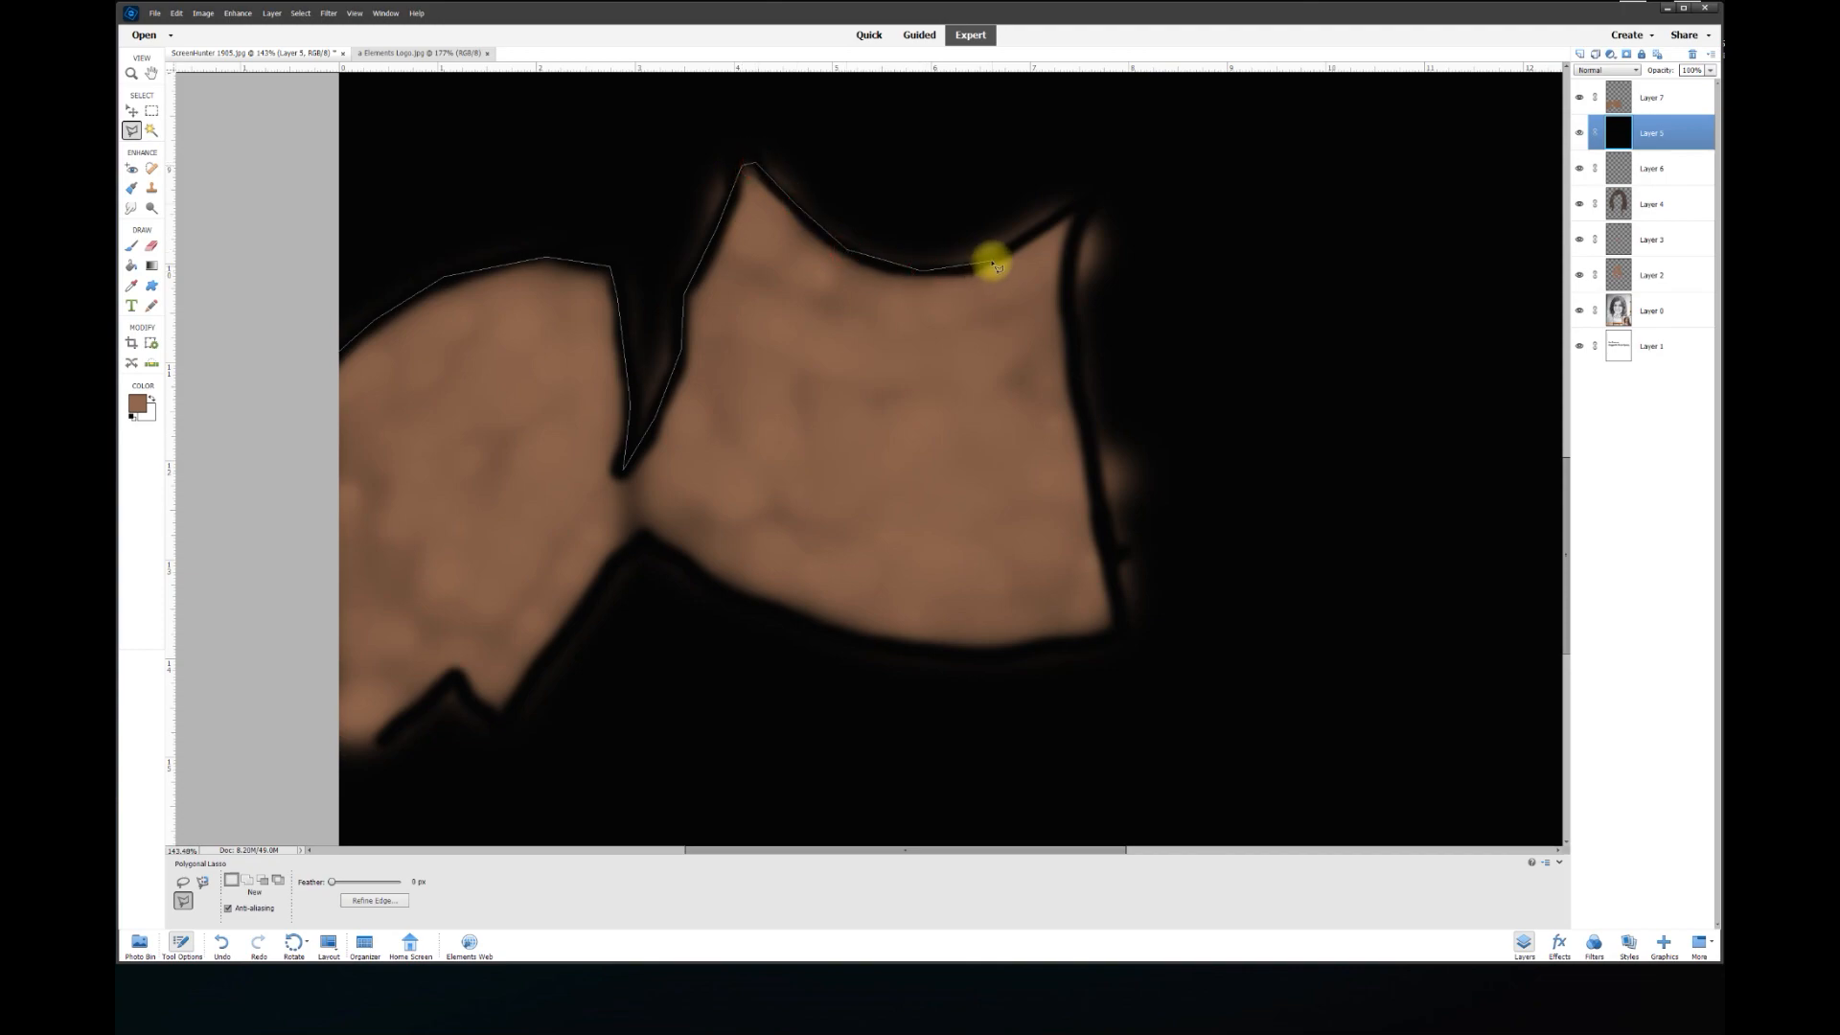
click(1094, 198)
click(1067, 257)
click(1071, 366)
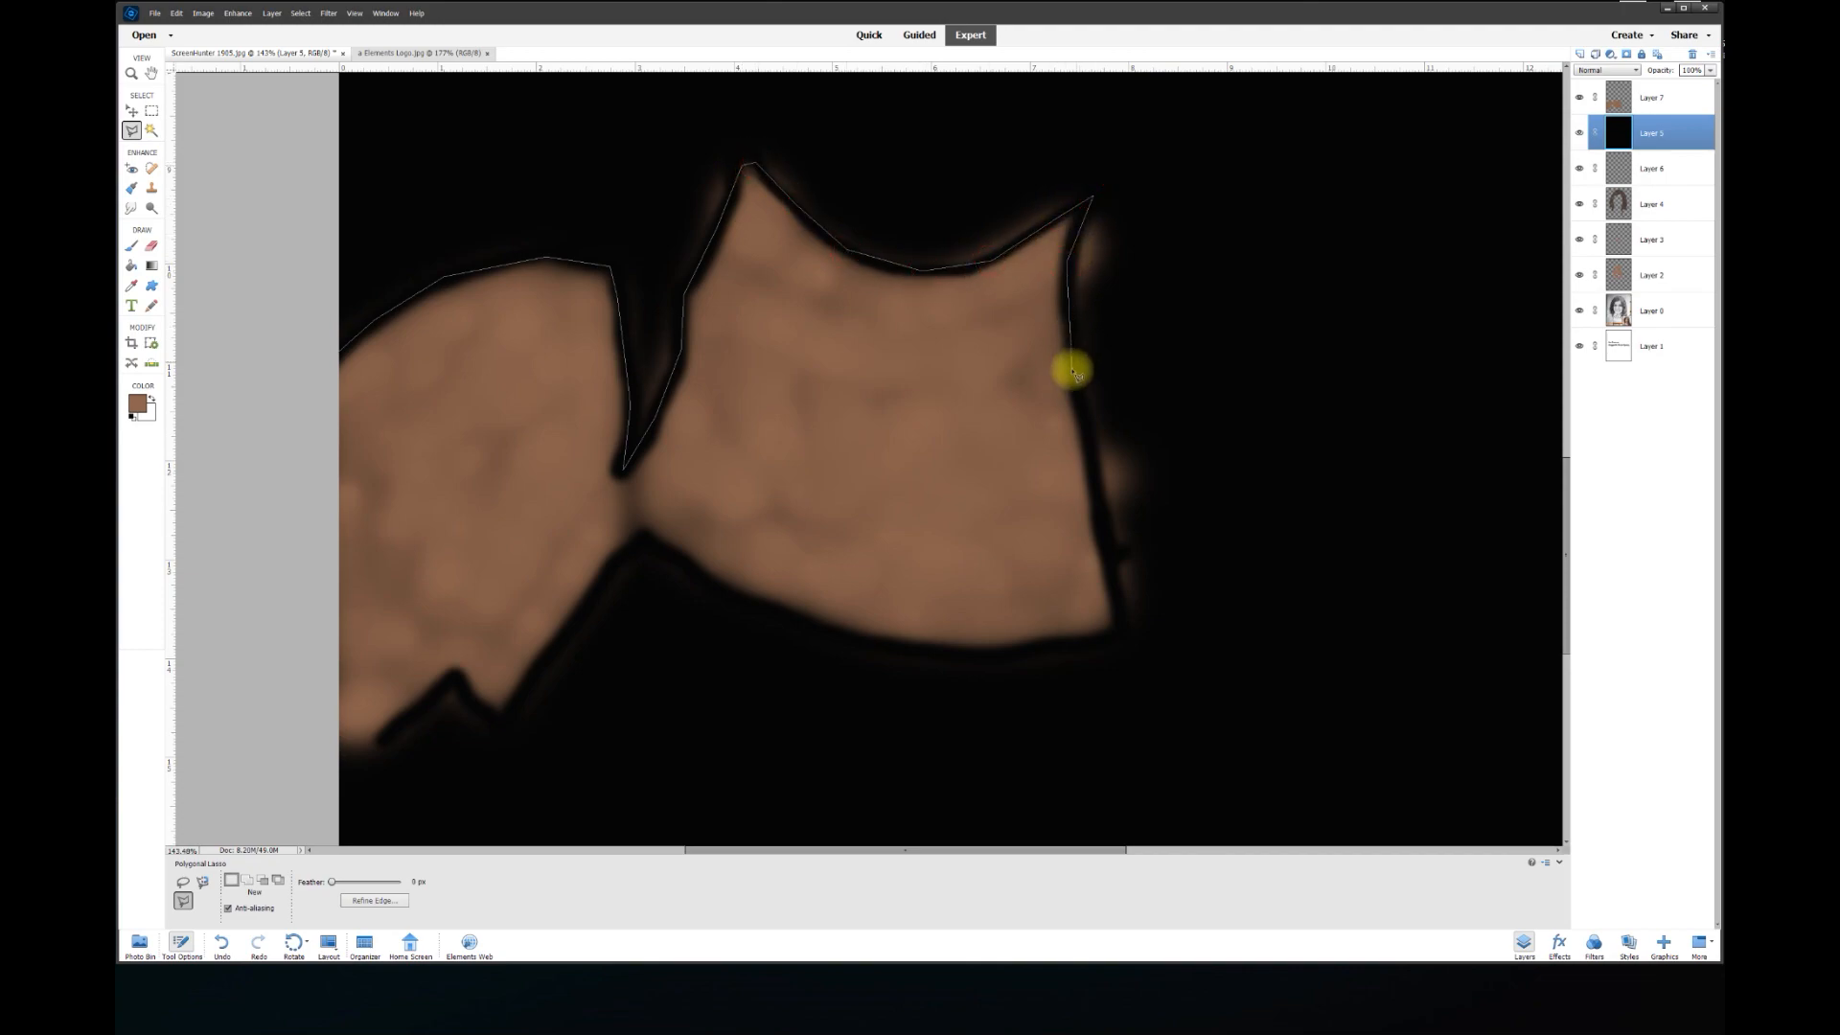
click(1104, 535)
click(1129, 629)
click(1233, 629)
click(1173, 137)
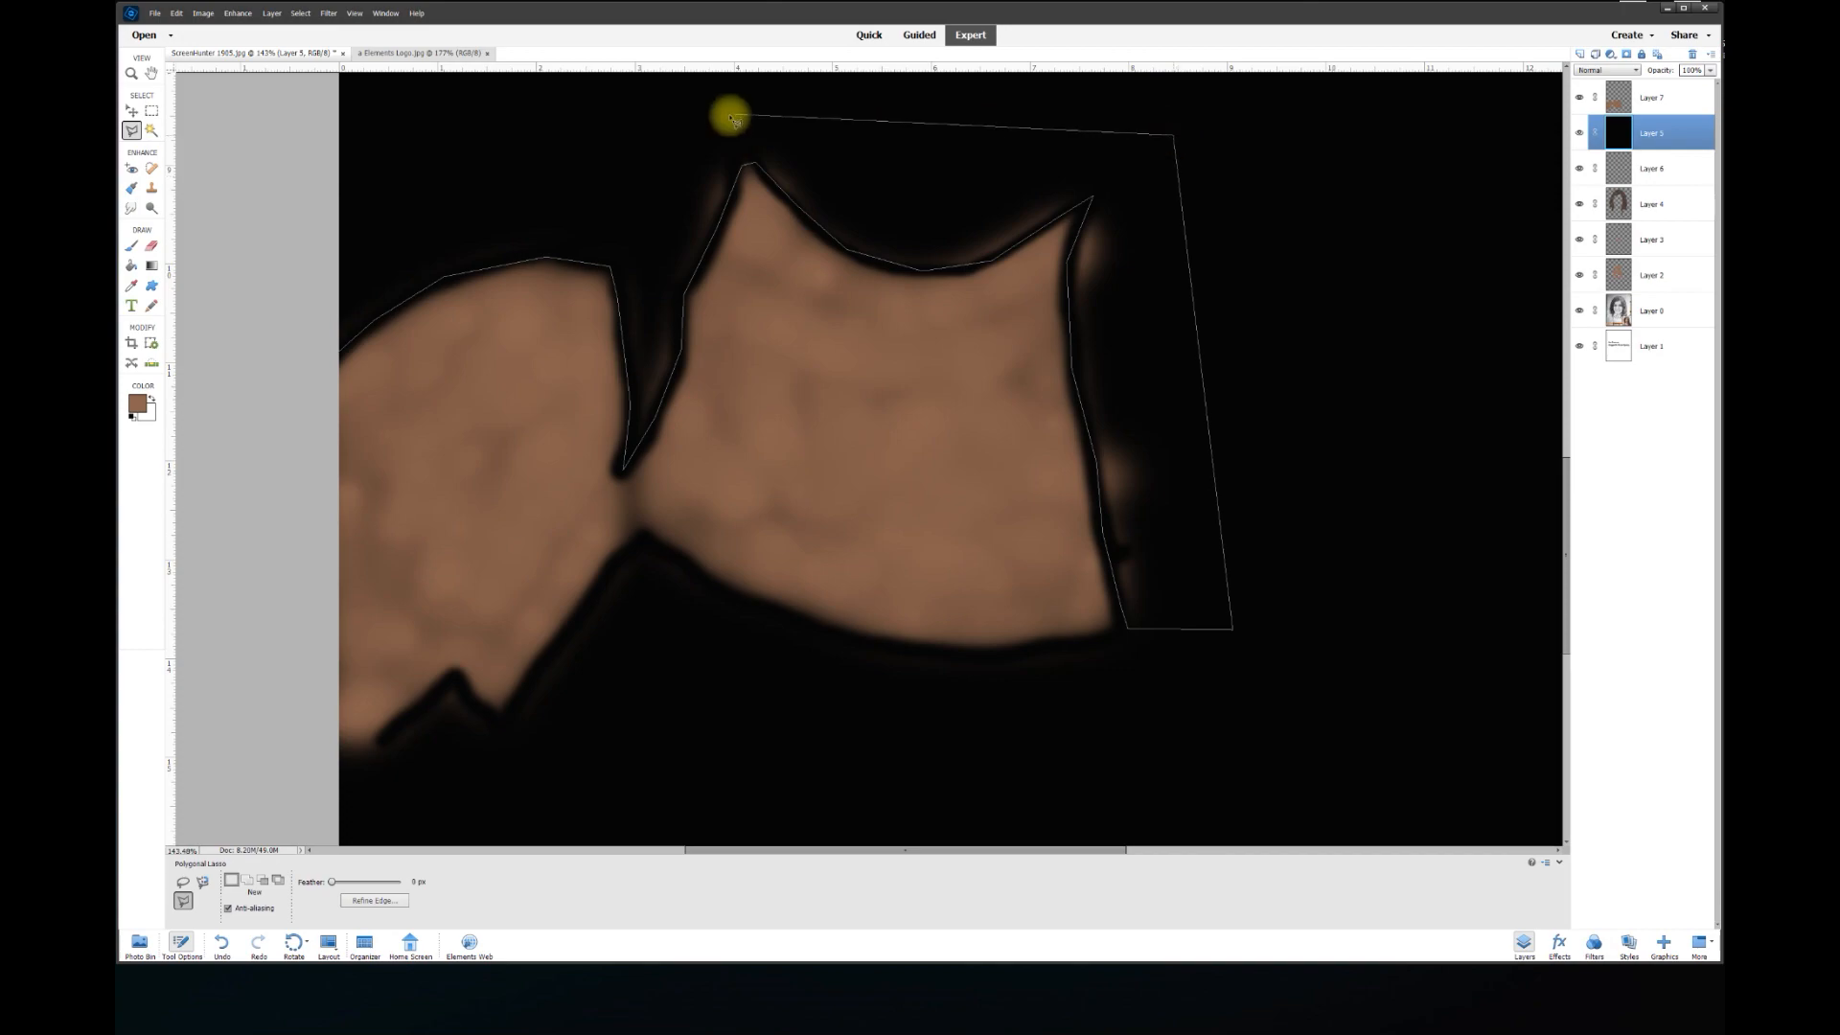
click(710, 122)
double_click(402, 181)
key(Delete)
key(ctrl+z)
click(1651, 97)
key(Delete)
Outline the overspill below the arm and along the dress neckline with the Polygonal Lasso, delete it and deselect
click(317, 766)
click(359, 747)
click(459, 678)
click(494, 715)
click(835, 632)
click(1114, 628)
click(1142, 596)
click(1245, 704)
scroll(1245, 709, down, 2)
double_click(202, 779)
key(Delete)
key(ctrl+d)
Hide the black layer and set the body skin colour layer's opacity to 80%
scroll(1092, 211, up, 1)
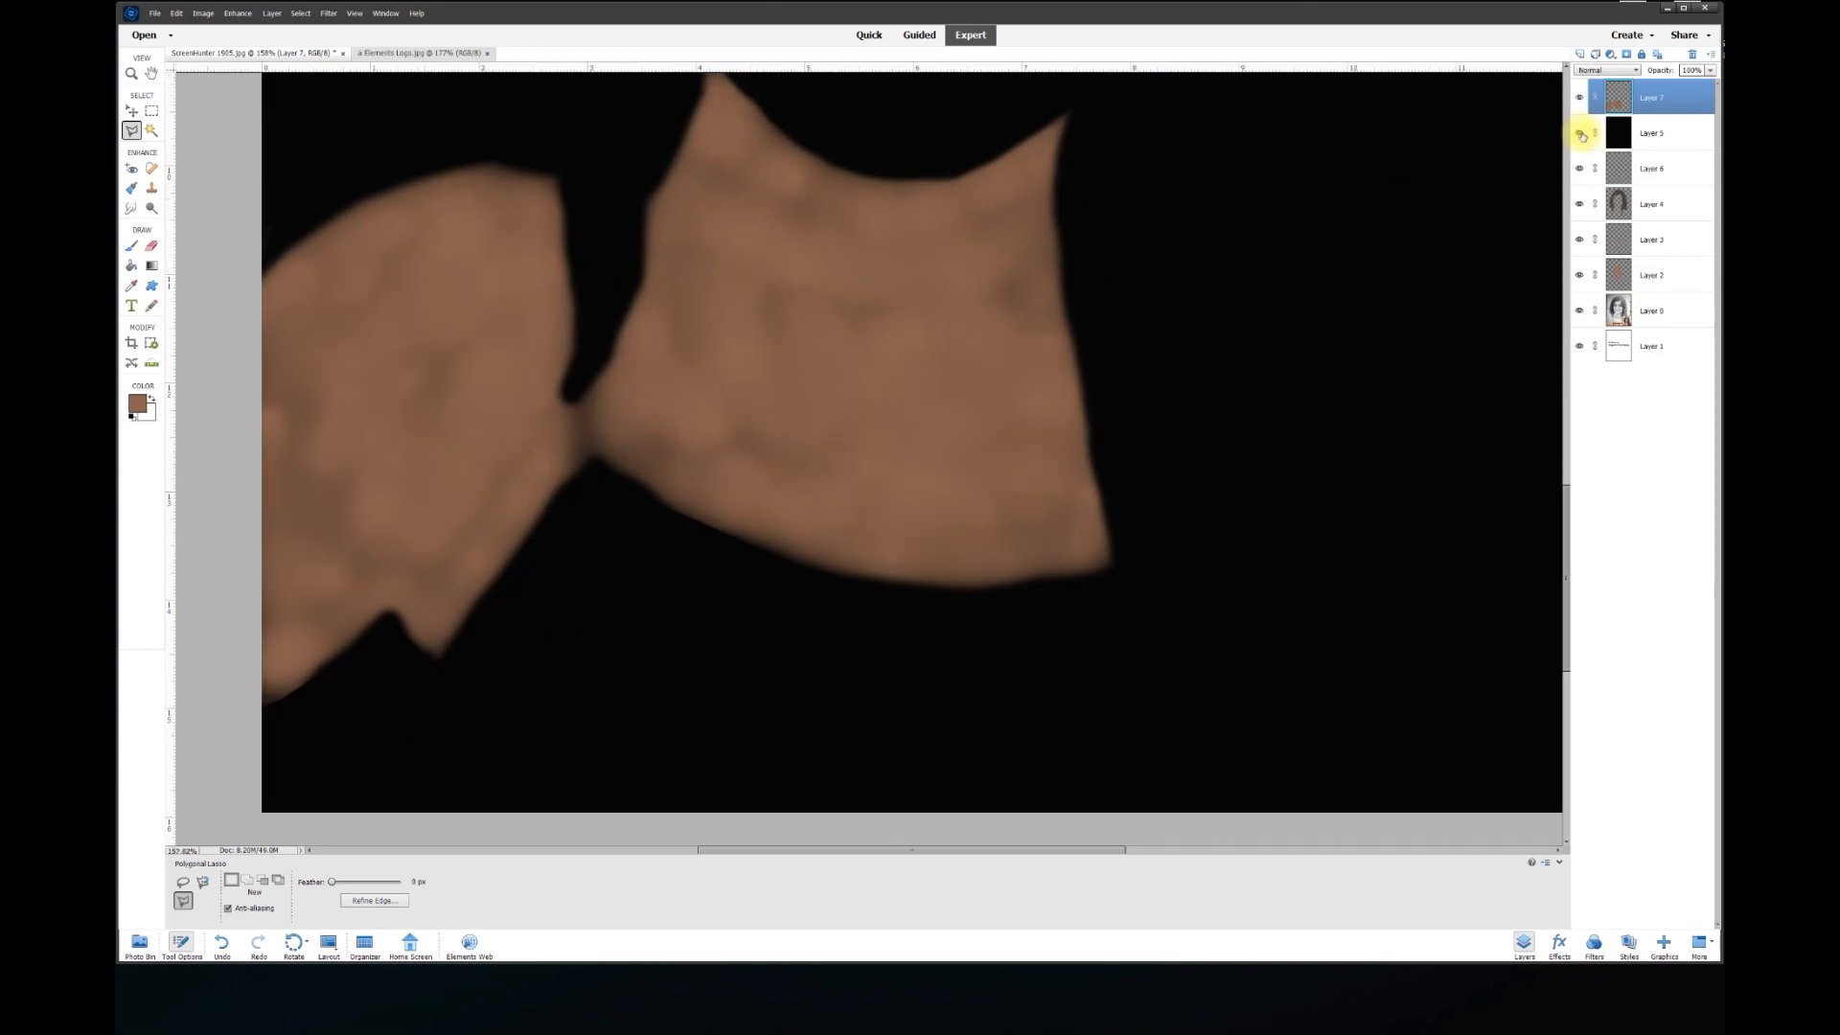
click(1580, 133)
scroll(1573, 493, up, 3)
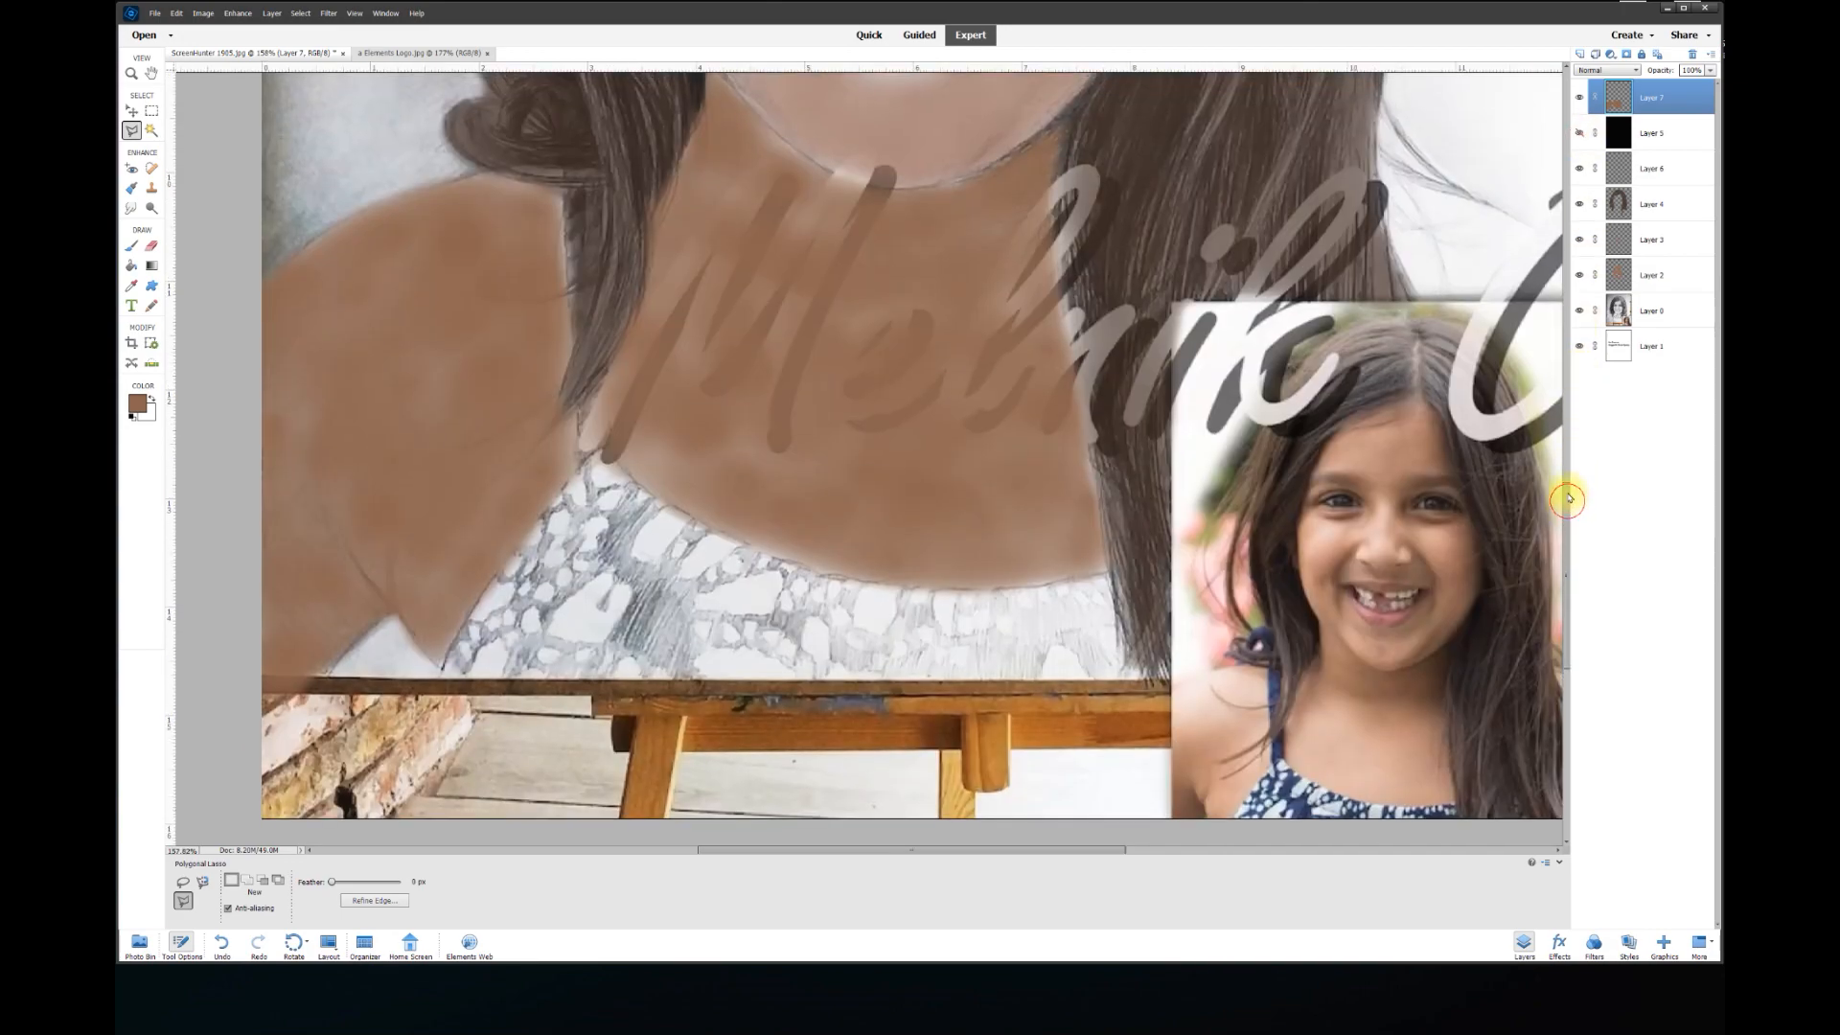
scroll(1138, 320, down, 3)
scroll(871, 378, down, 3)
scroll(879, 751, up, 2)
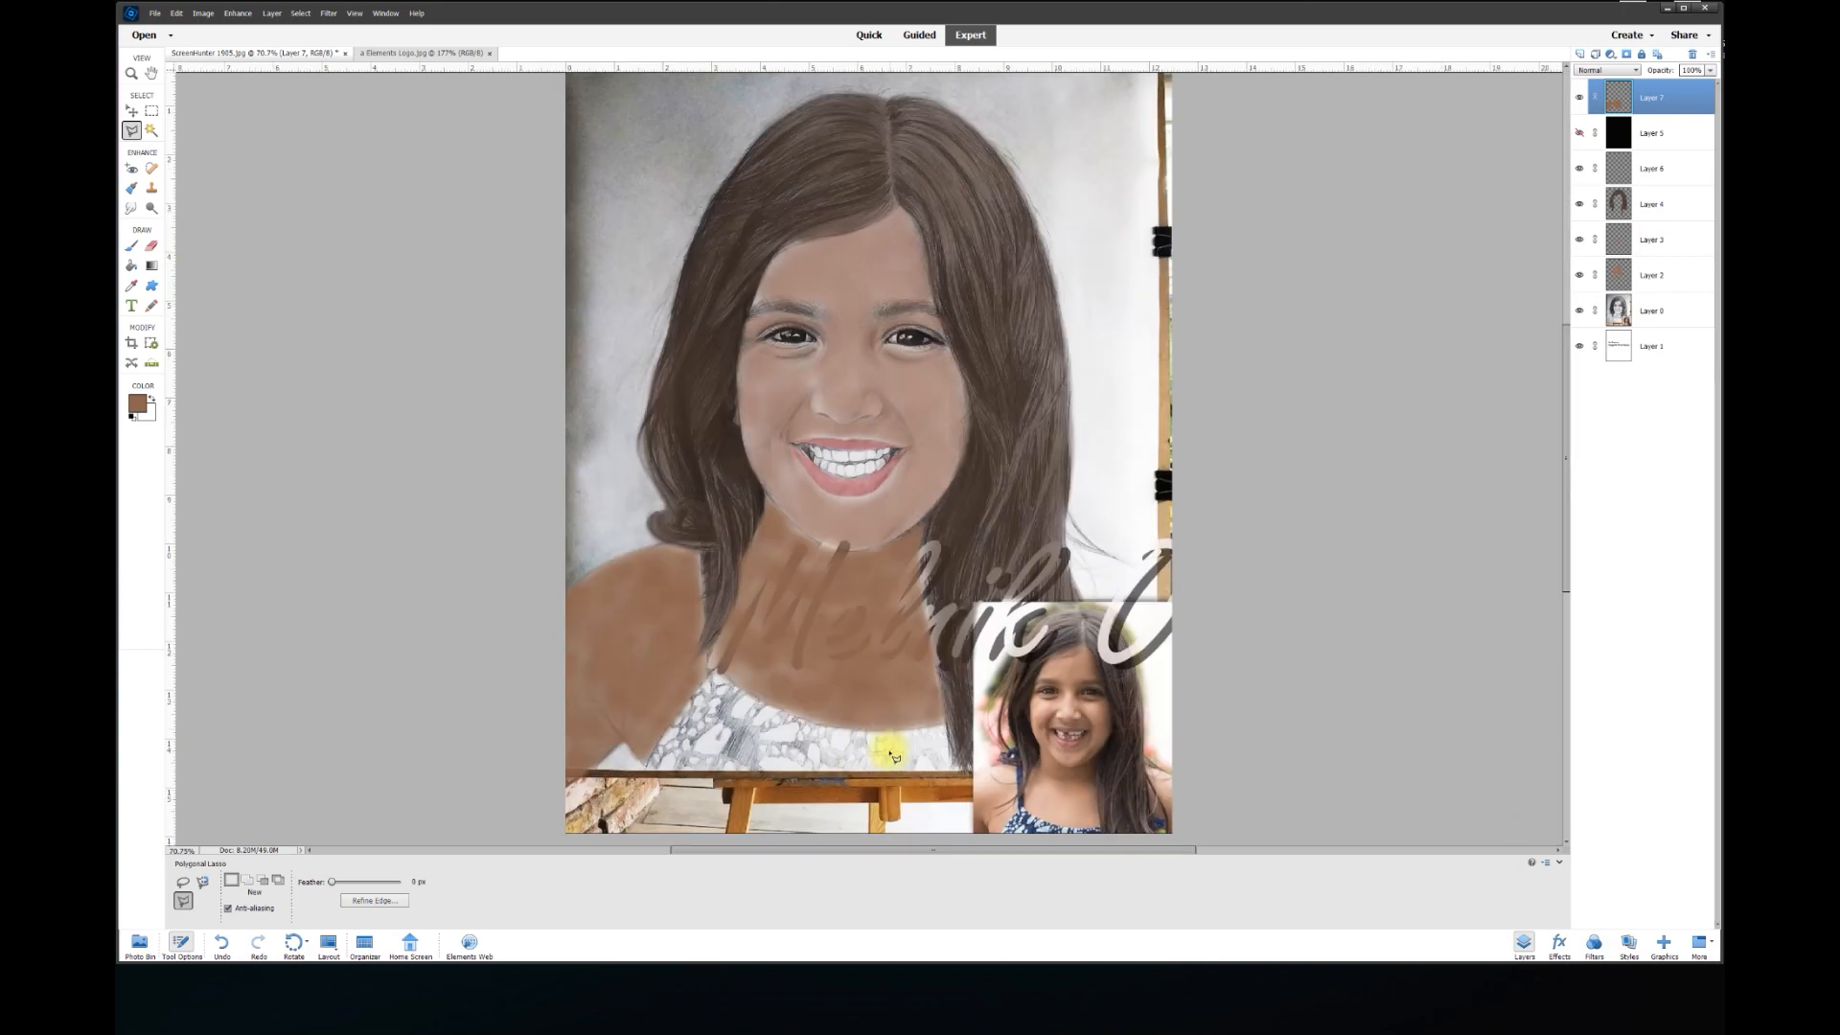
key(v)
key(8)
Erase the skin and hair colour covering the white logo lettering across the neck with a 30 px eraser
scroll(767, 492, up, 4)
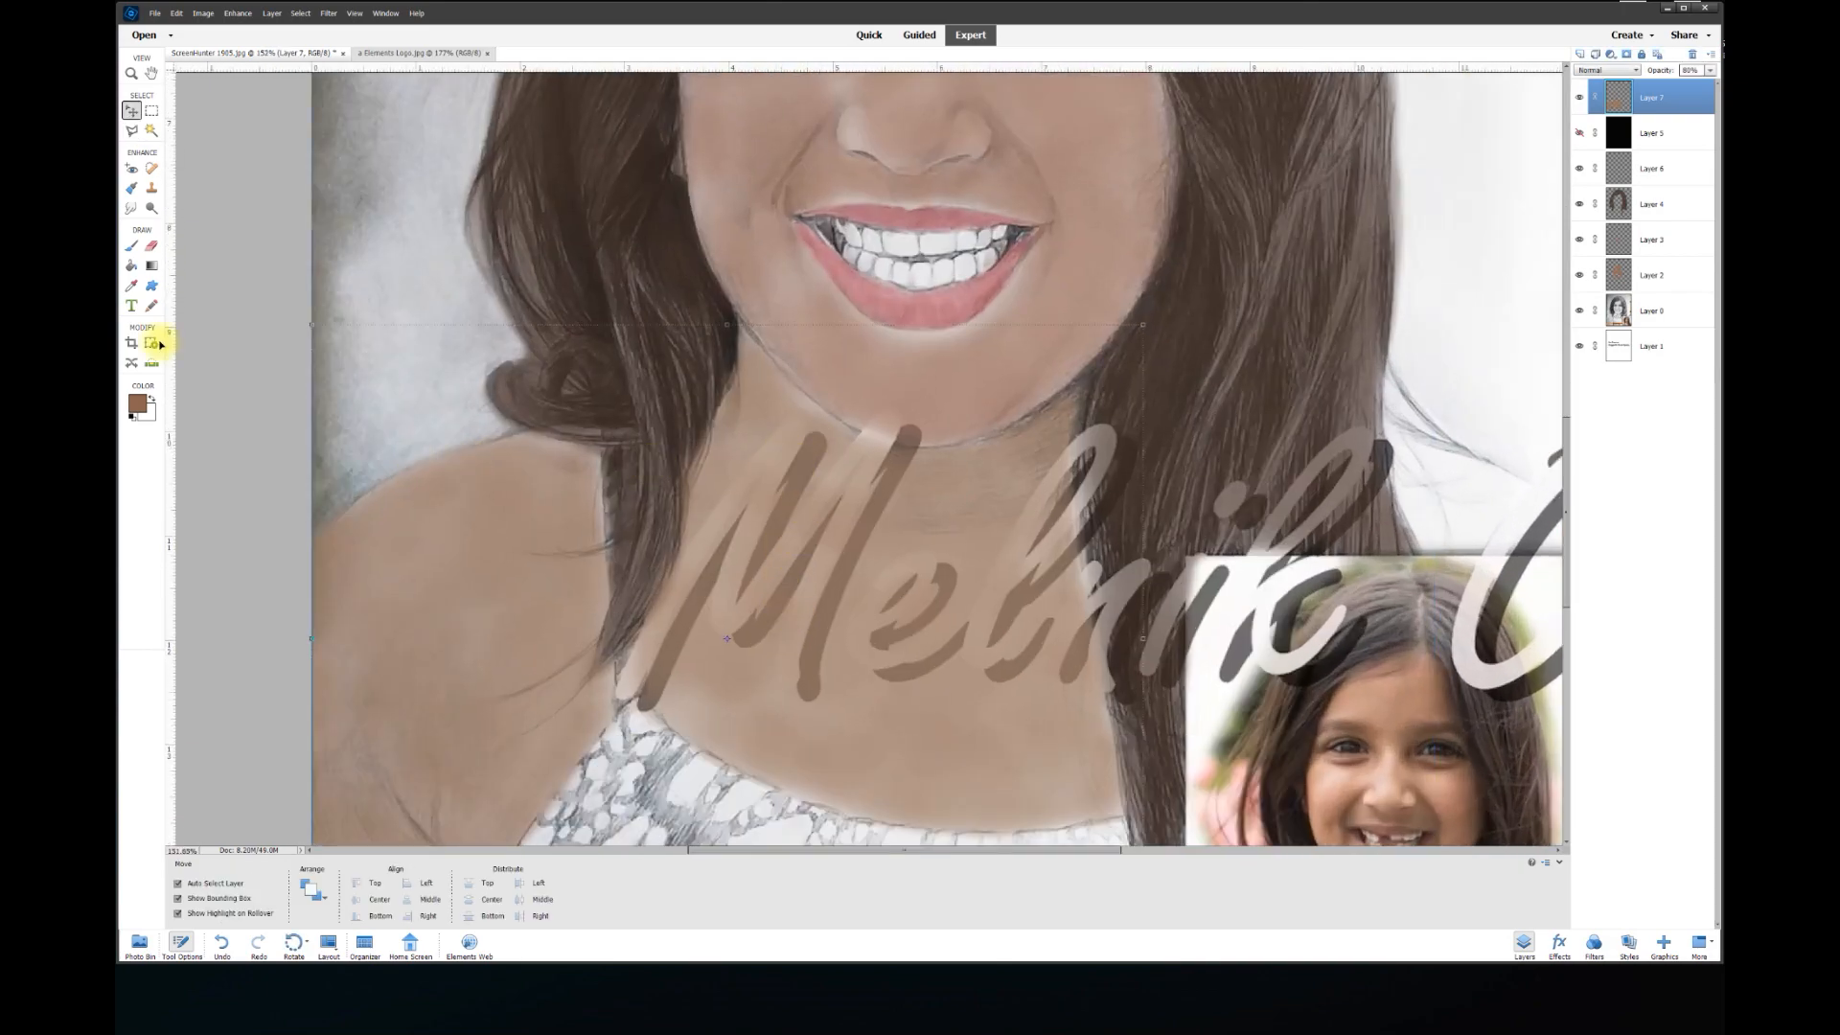
click(151, 244)
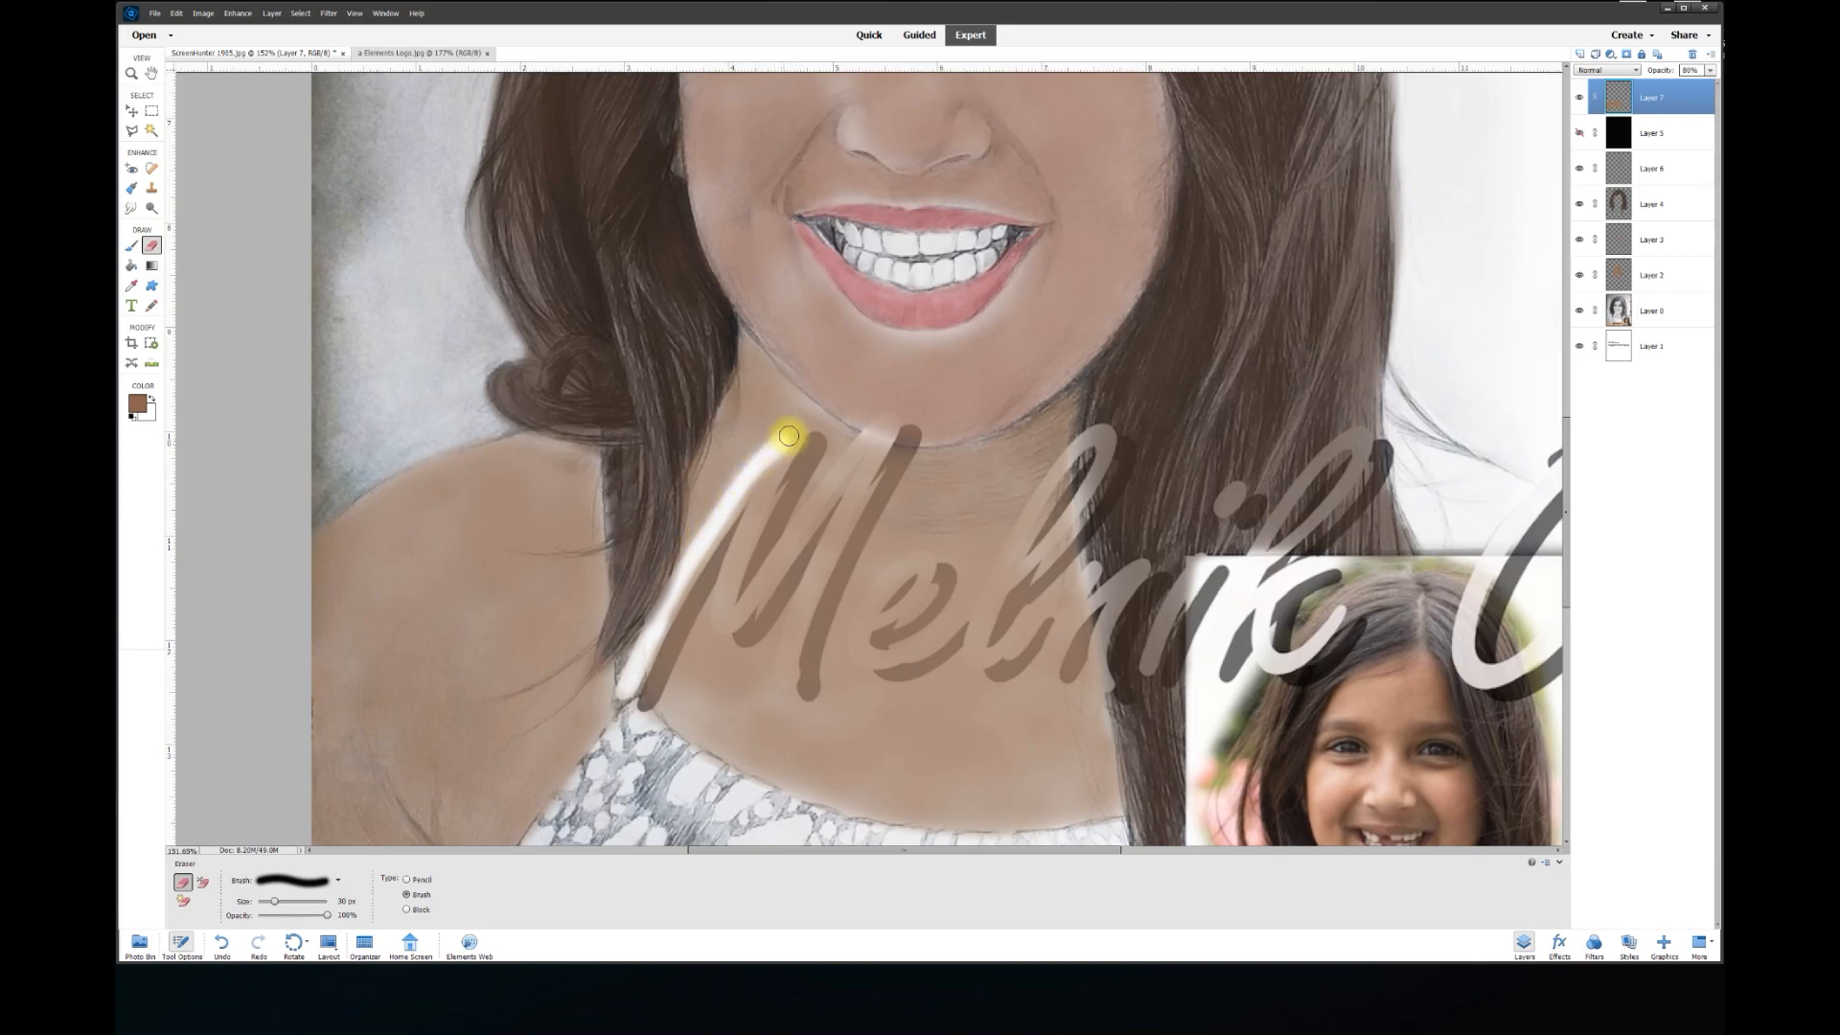
mouse_move(746, 531)
mouse_down()
mouse_move(725, 593)
mouse_move(885, 431)
mouse_move(798, 617)
mouse_move(923, 572)
mouse_move(908, 601)
mouse_move(865, 605)
mouse_move(960, 613)
mouse_move(1103, 452)
mouse_move(986, 610)
mouse_move(1030, 619)
mouse_move(1123, 572)
mouse_move(1104, 682)
mouse_move(1159, 667)
mouse_move(1234, 486)
mouse_move(1295, 536)
mouse_up()
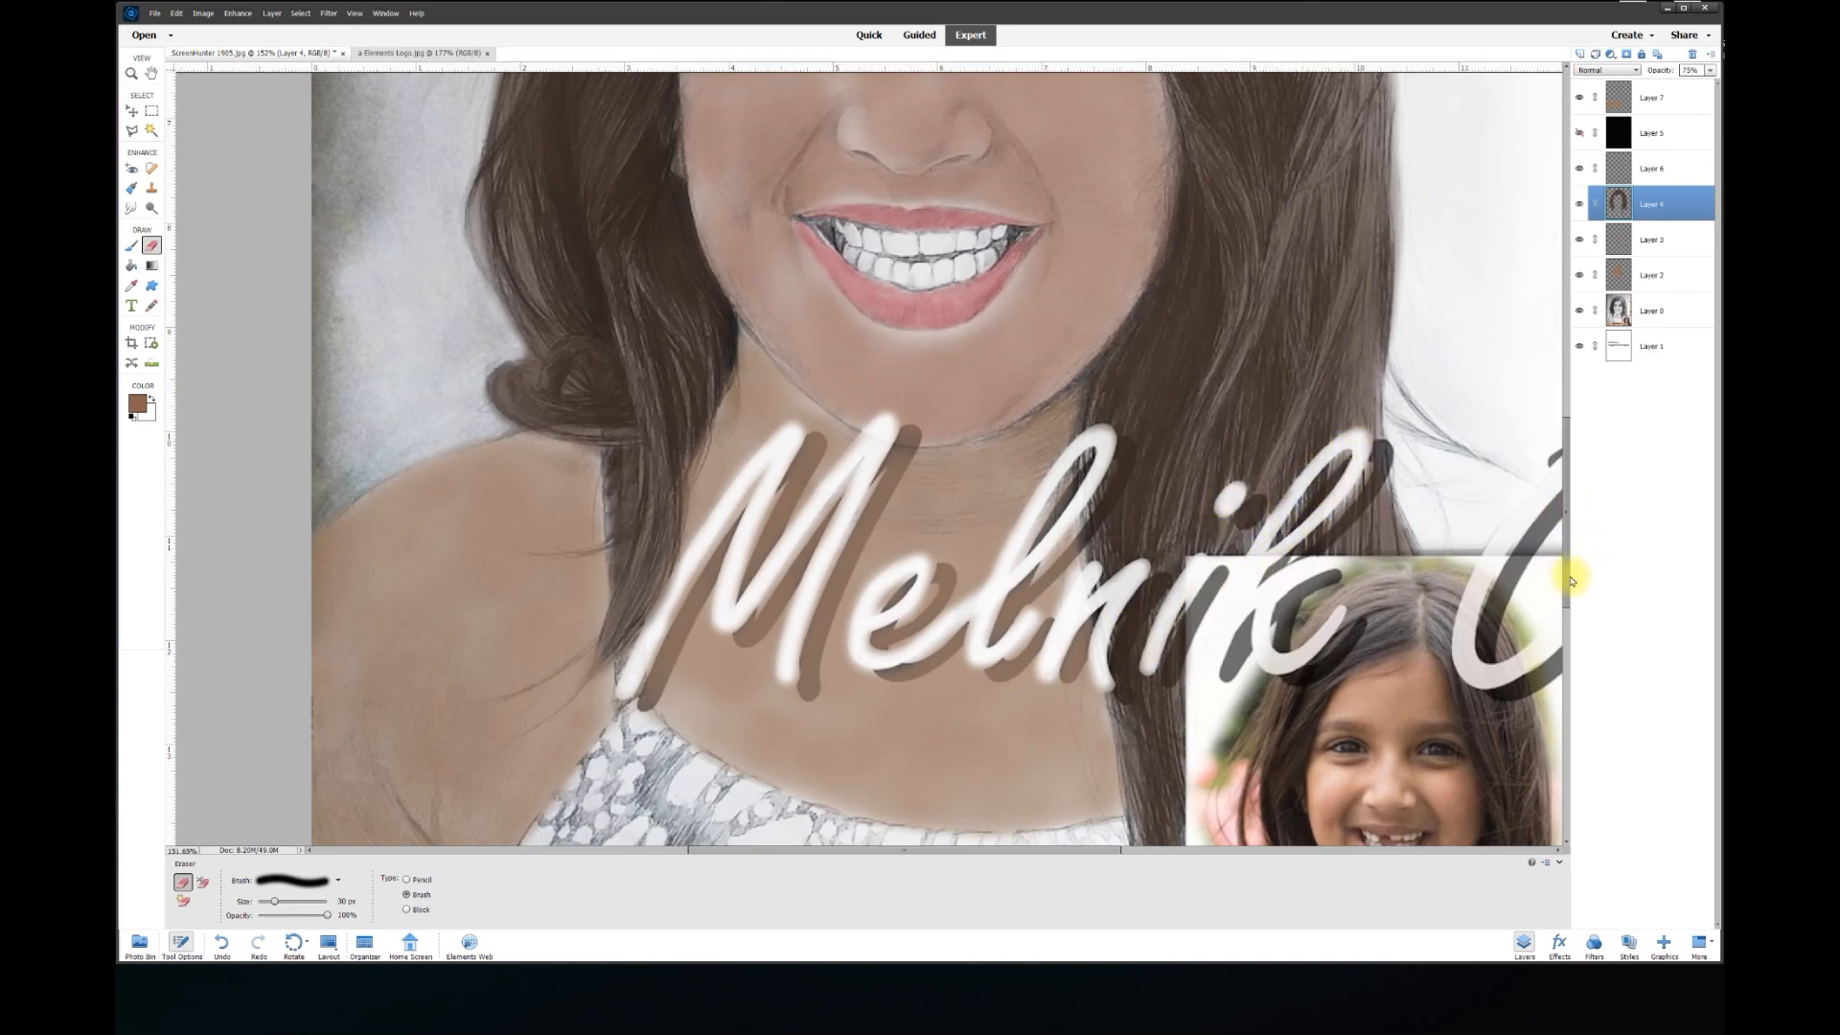
Sample the blue of the girl's dress in the reference photo and change the foreground colour to a more saturated blue
scroll(1564, 604, down, 3)
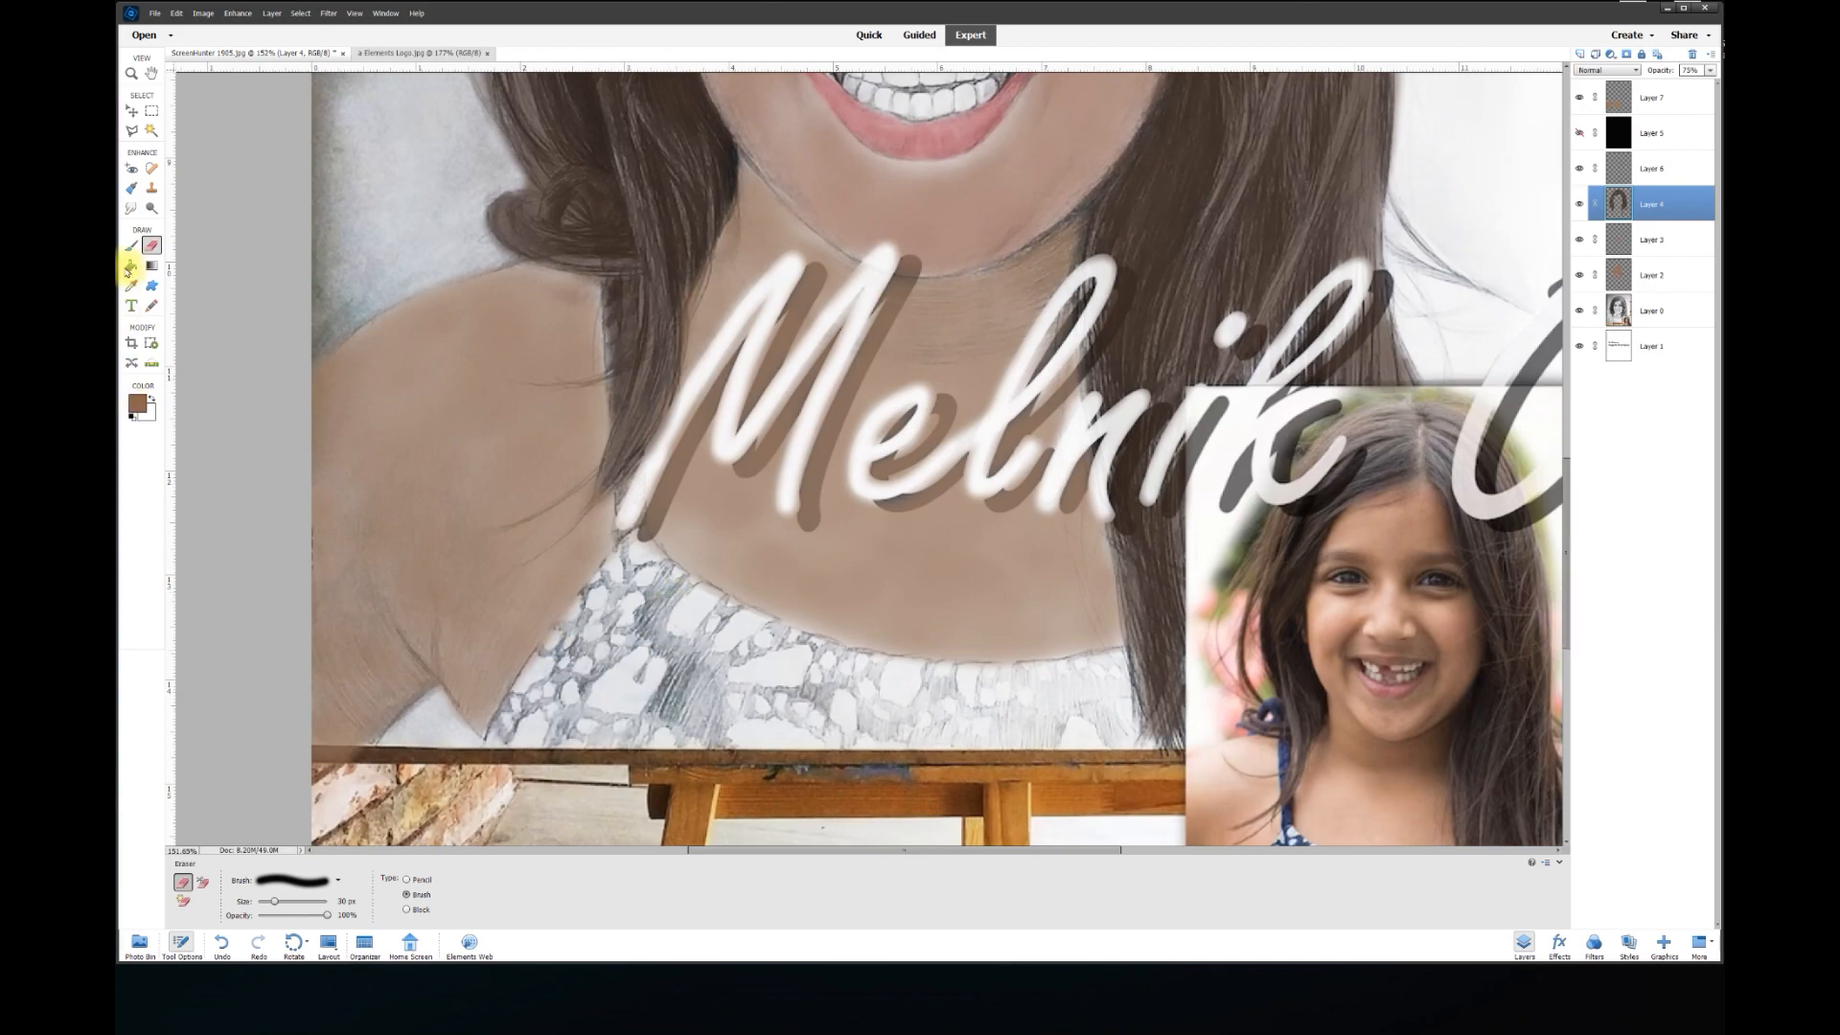
click(131, 285)
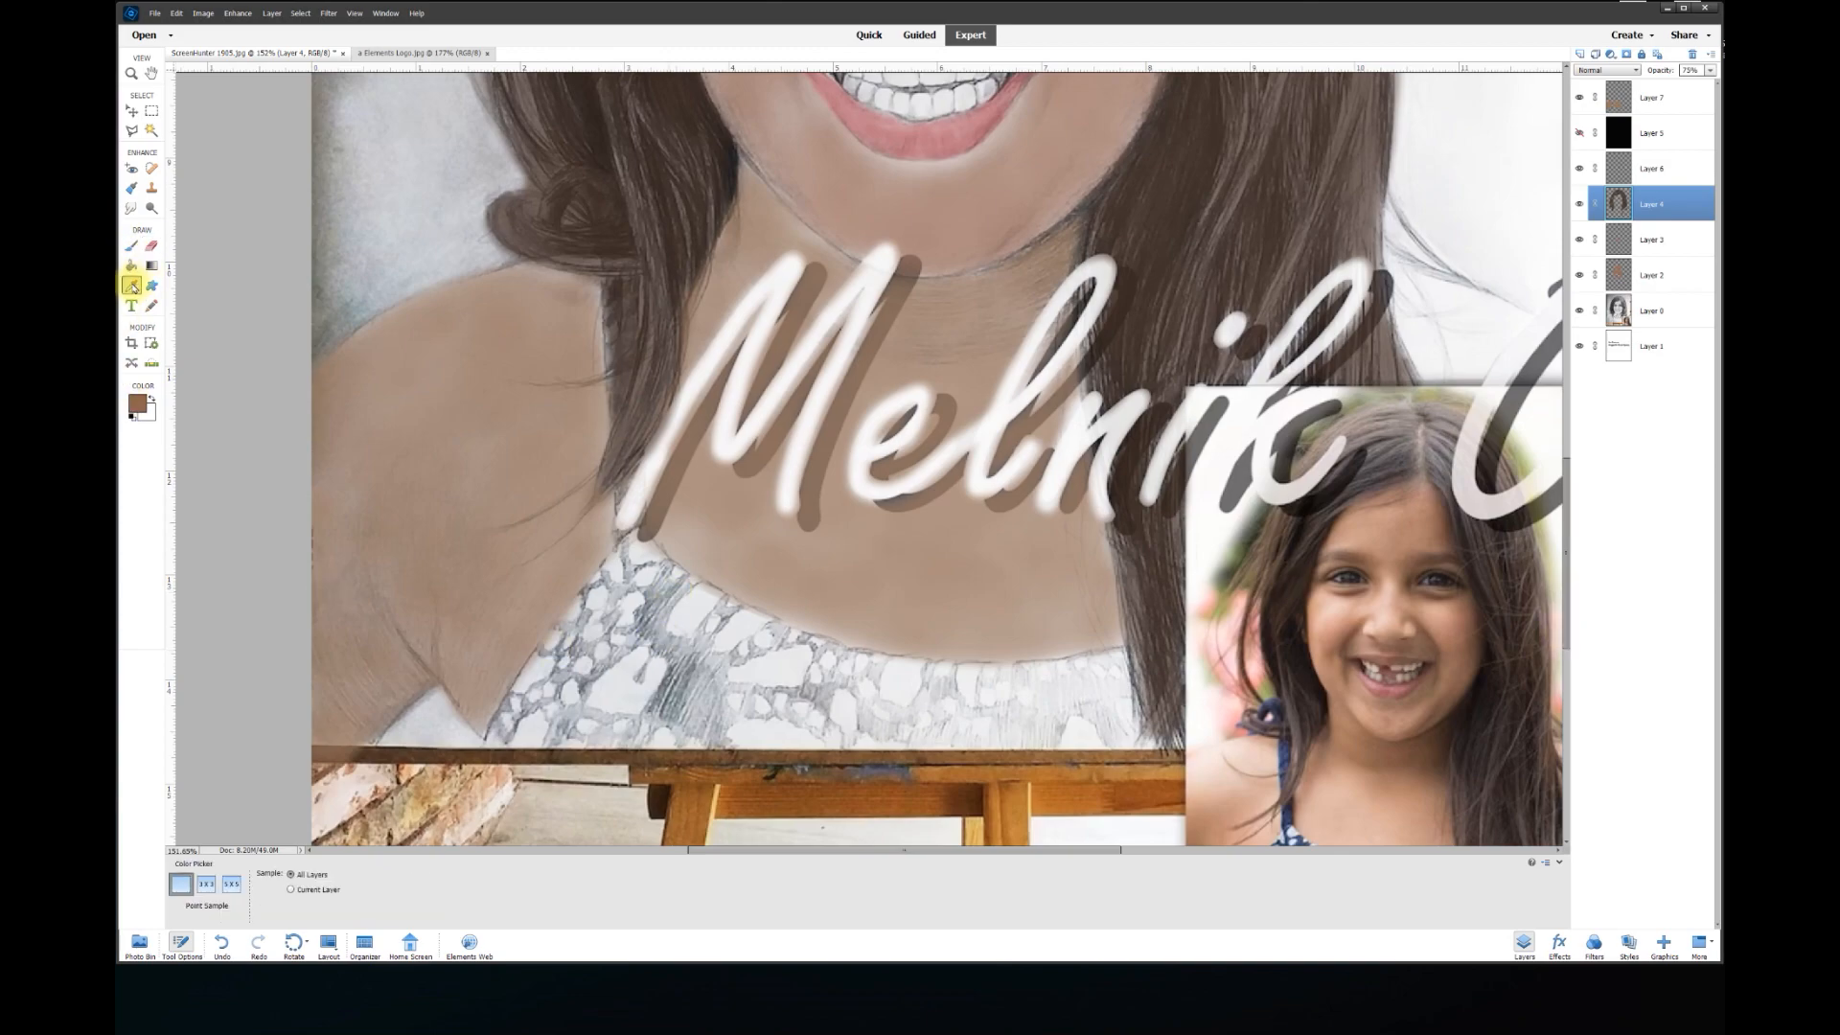
click(1290, 816)
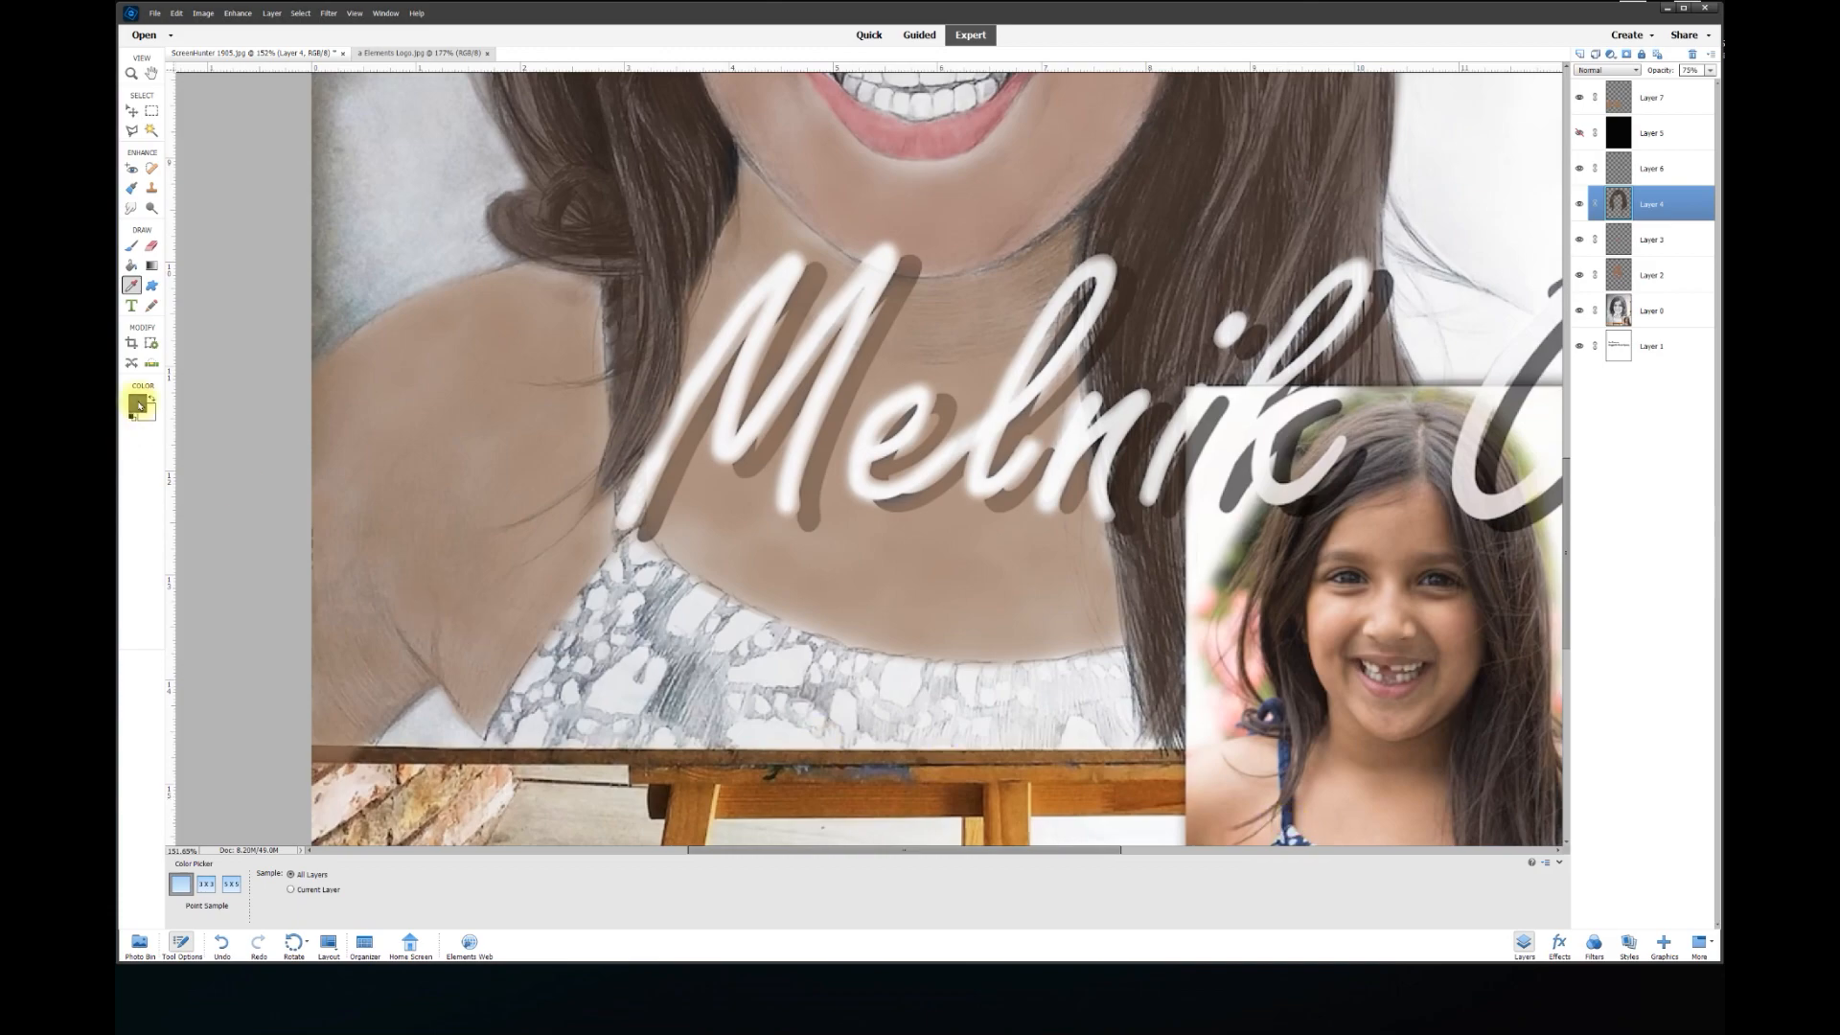
click(140, 405)
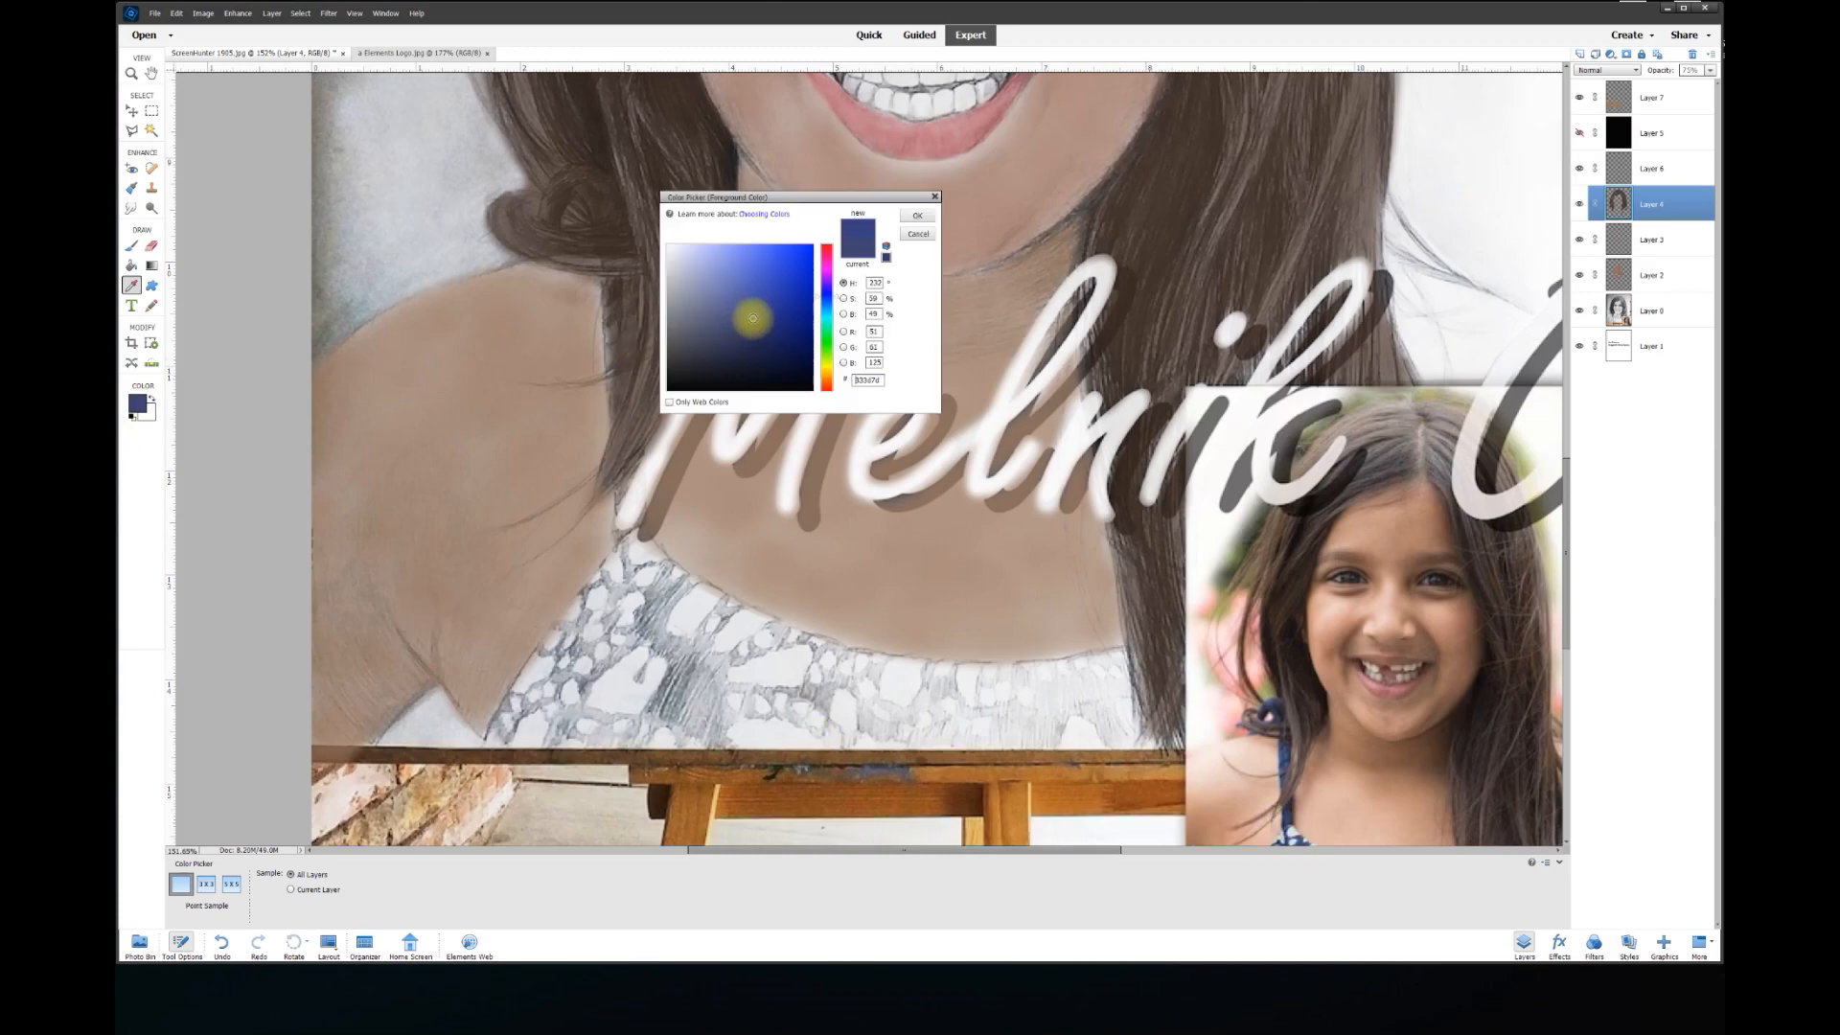
click(756, 314)
click(915, 217)
Add a new layer above the body skin colour layer and paint the dress and shoulder strap blue, using a 15 px brush for the strap
click(131, 245)
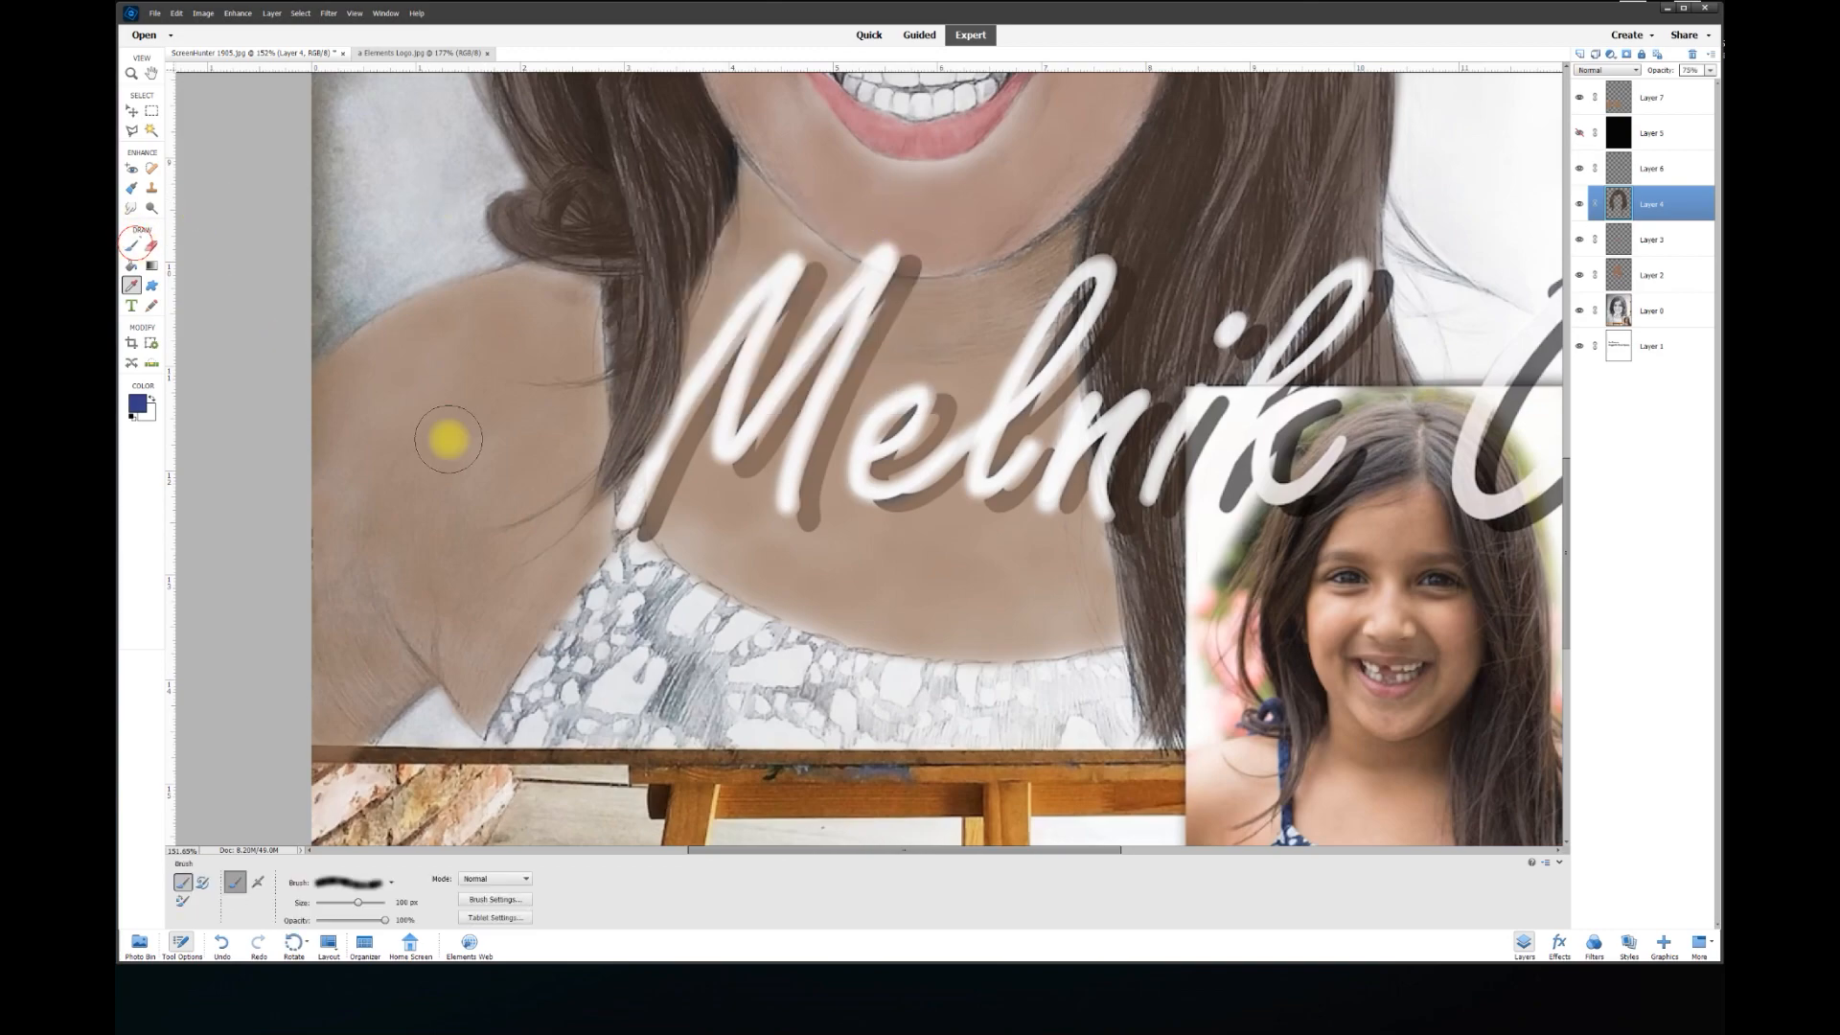
click(1645, 101)
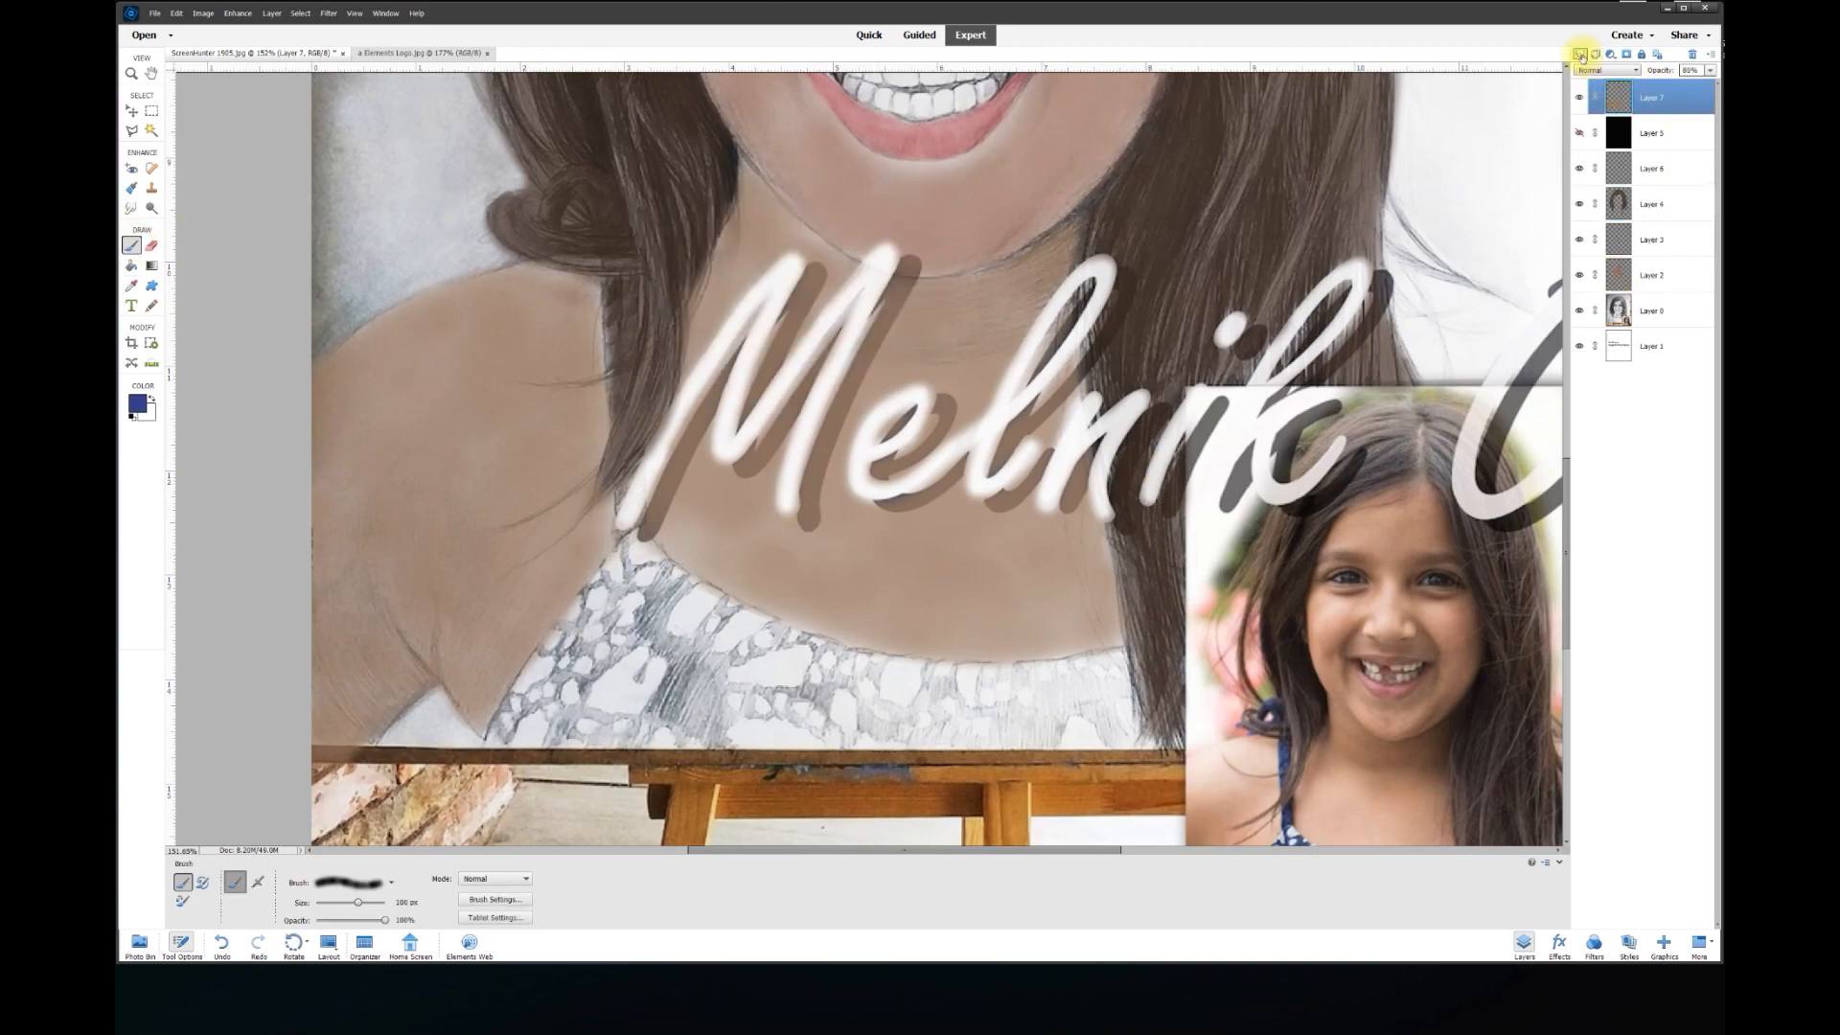
click(1581, 56)
mouse_move(628, 572)
mouse_down()
mouse_move(513, 706)
mouse_move(889, 721)
mouse_move(1109, 670)
mouse_move(978, 681)
mouse_move(670, 657)
mouse_move(1174, 730)
mouse_move(629, 624)
mouse_move(1112, 672)
mouse_up()
click(401, 902)
text(15)
drag(605, 292, 611, 397)
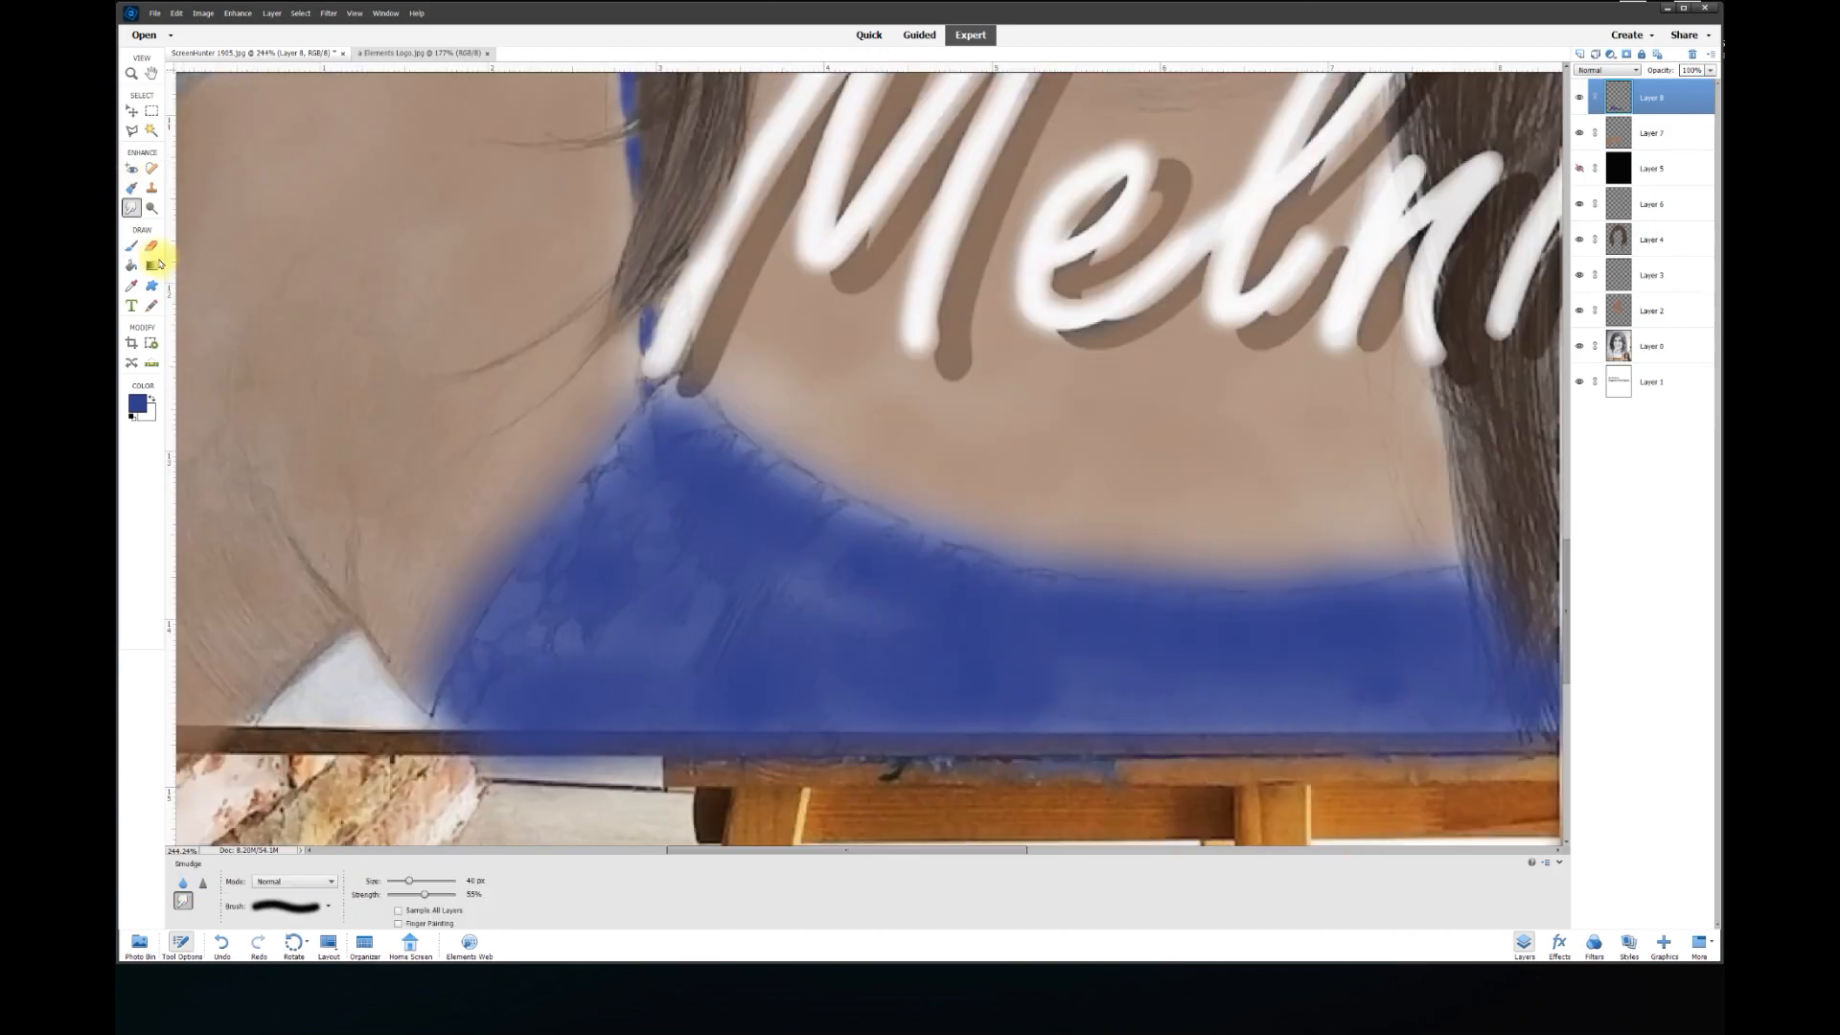
Erase a clean border along the dress's side, neckline, hair and bottom edges on the blue layer with a 20 px eraser
click(154, 249)
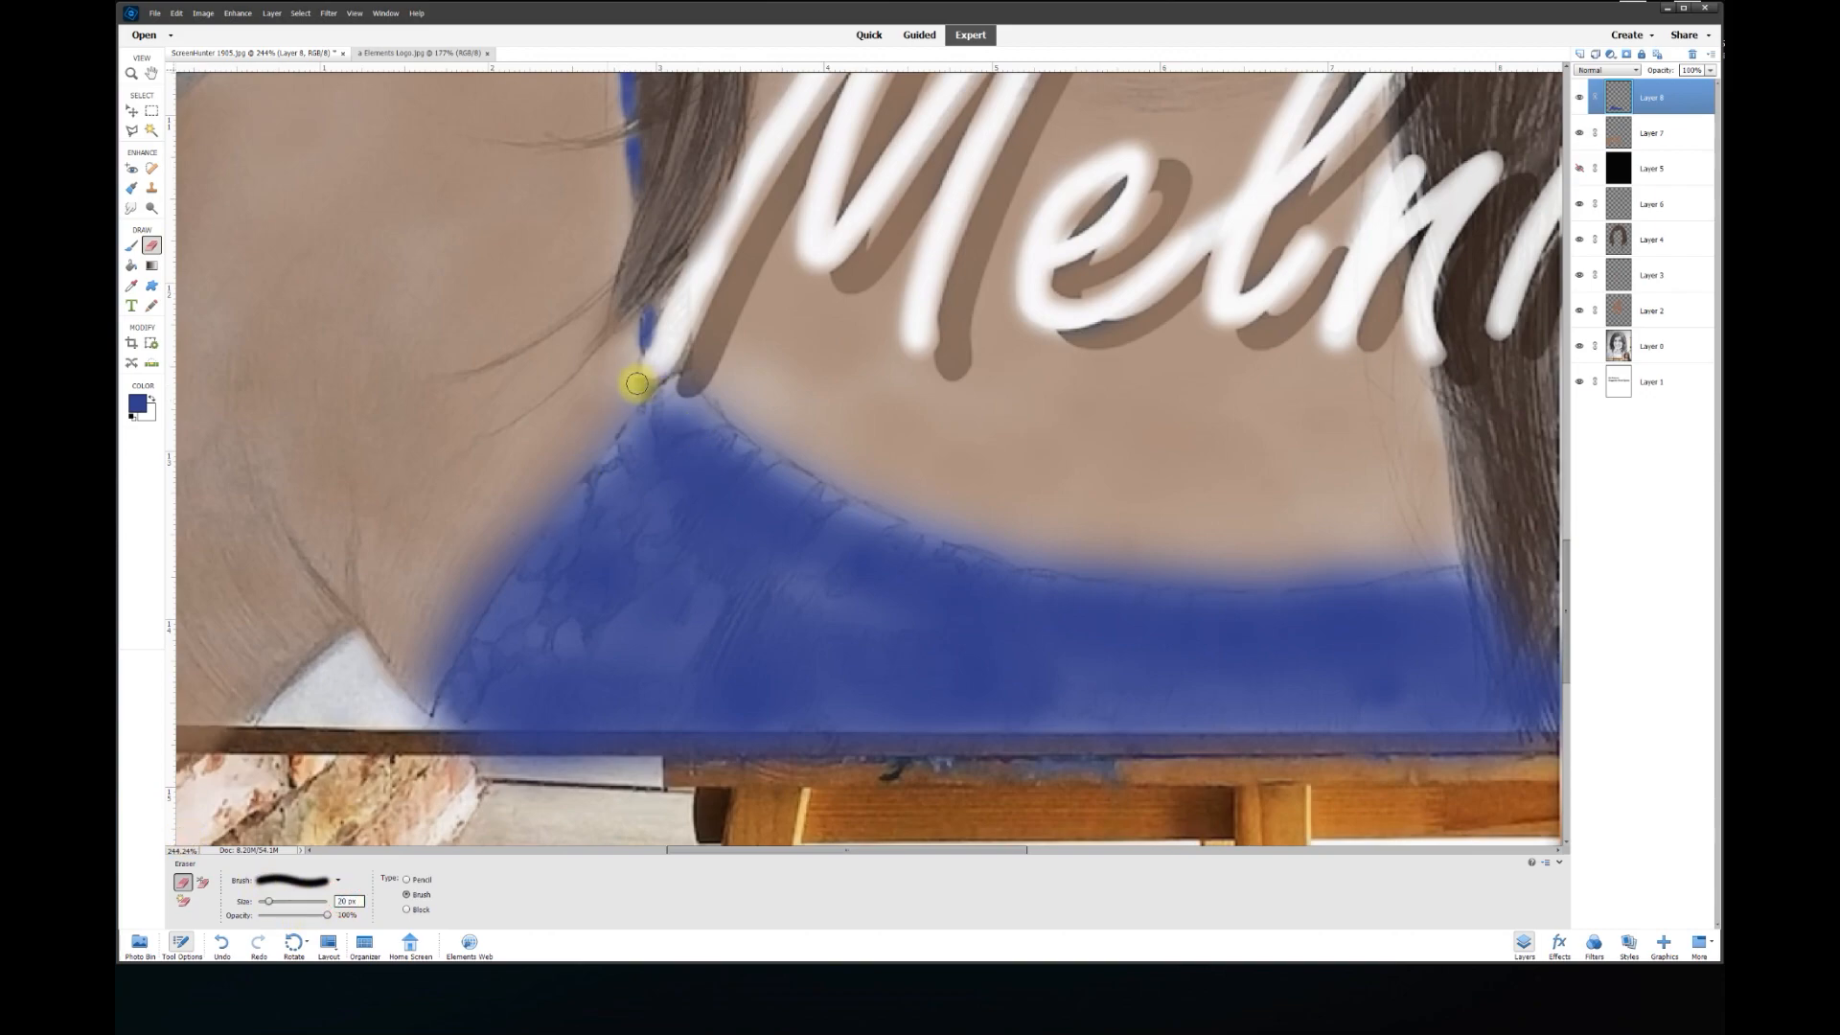
mouse_move(632, 393)
mouse_down()
mouse_move(464, 608)
mouse_move(424, 692)
mouse_up()
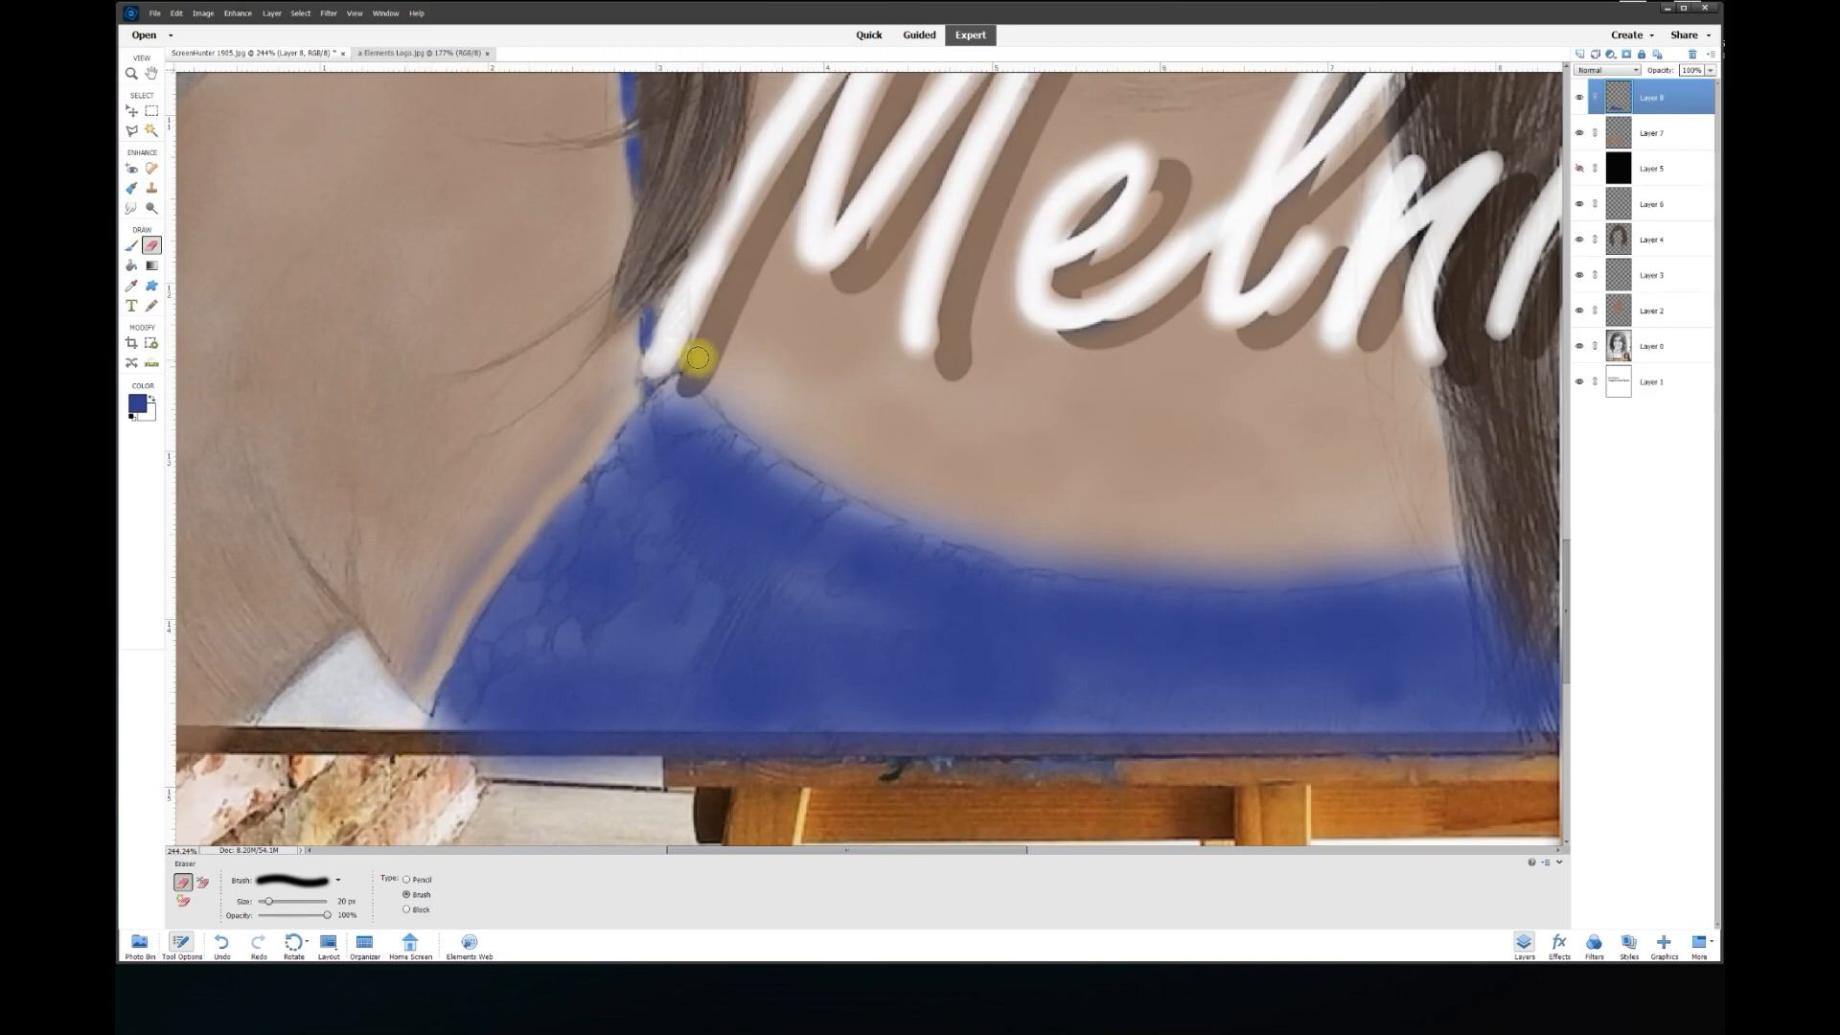
mouse_move(815, 464)
mouse_down()
mouse_move(927, 521)
mouse_move(1121, 571)
mouse_move(1285, 575)
mouse_move(1441, 547)
mouse_move(1285, 578)
mouse_up()
drag(992, 852, 1120, 853)
scroll(928, 692, down, 3)
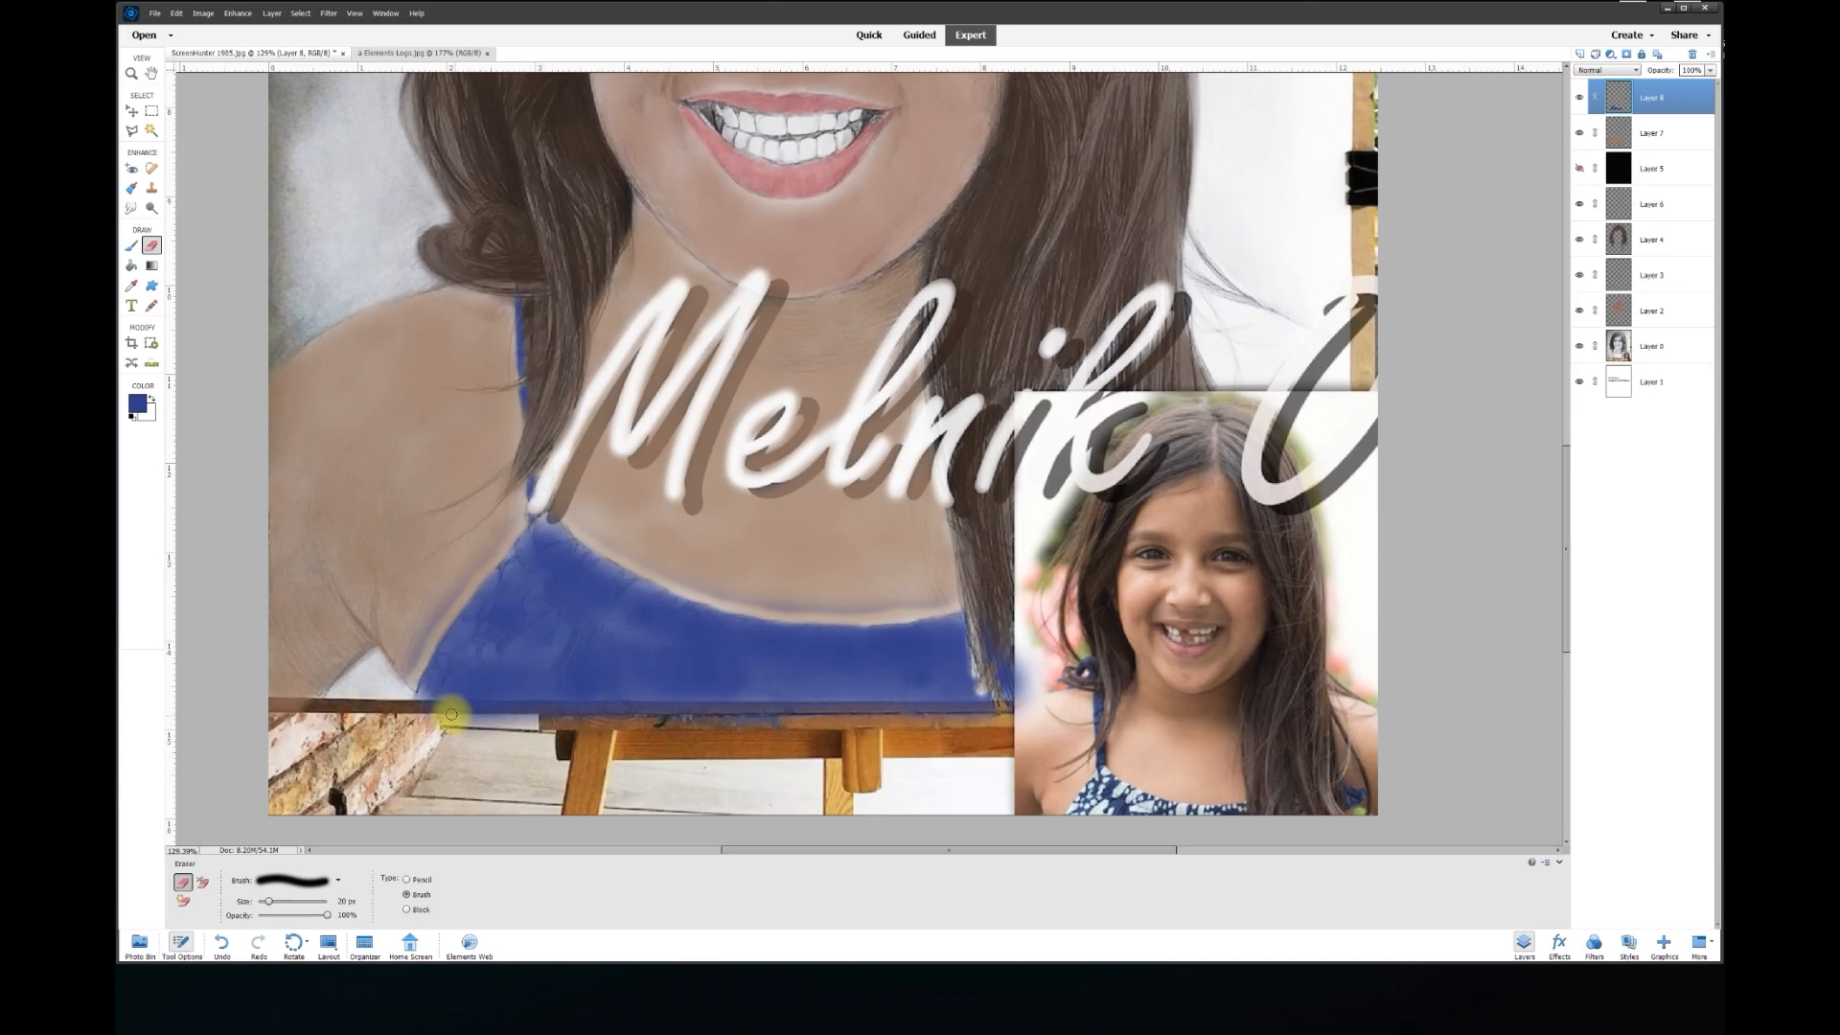
scroll(383, 564, up, 1)
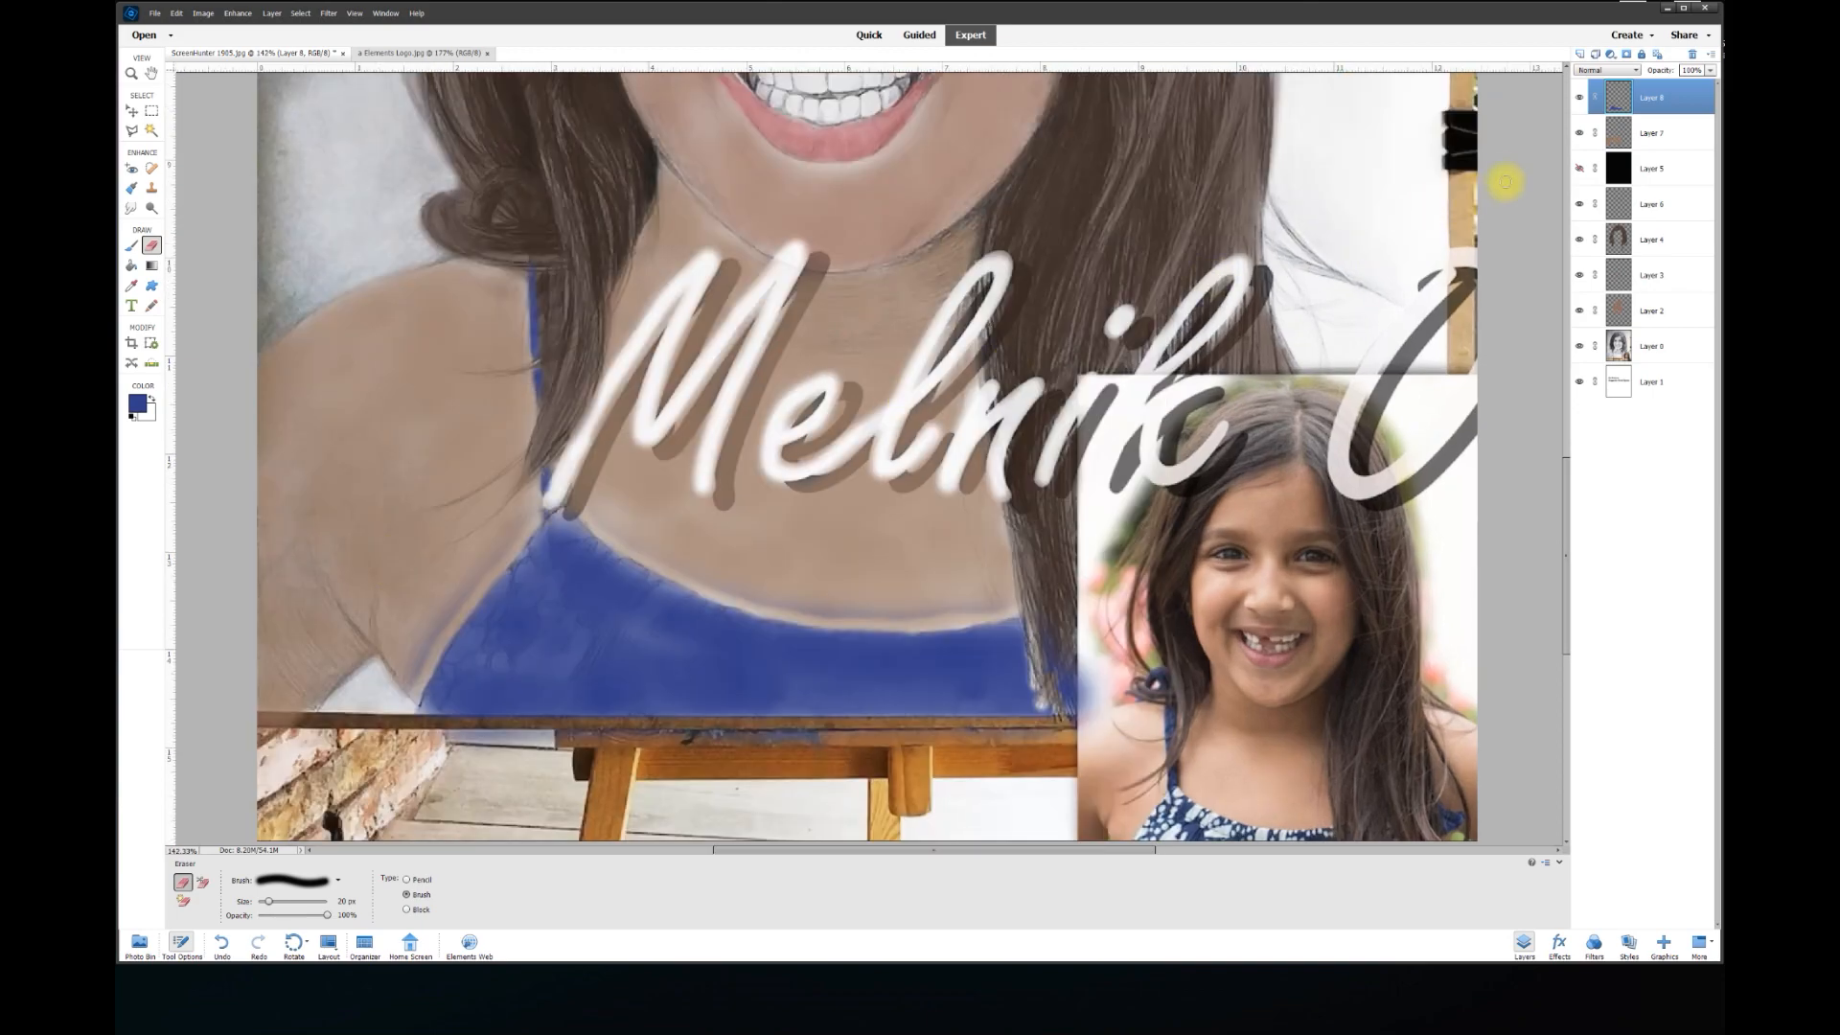
Show the black layer and move it directly beneath the dress colour layer
click(1654, 167)
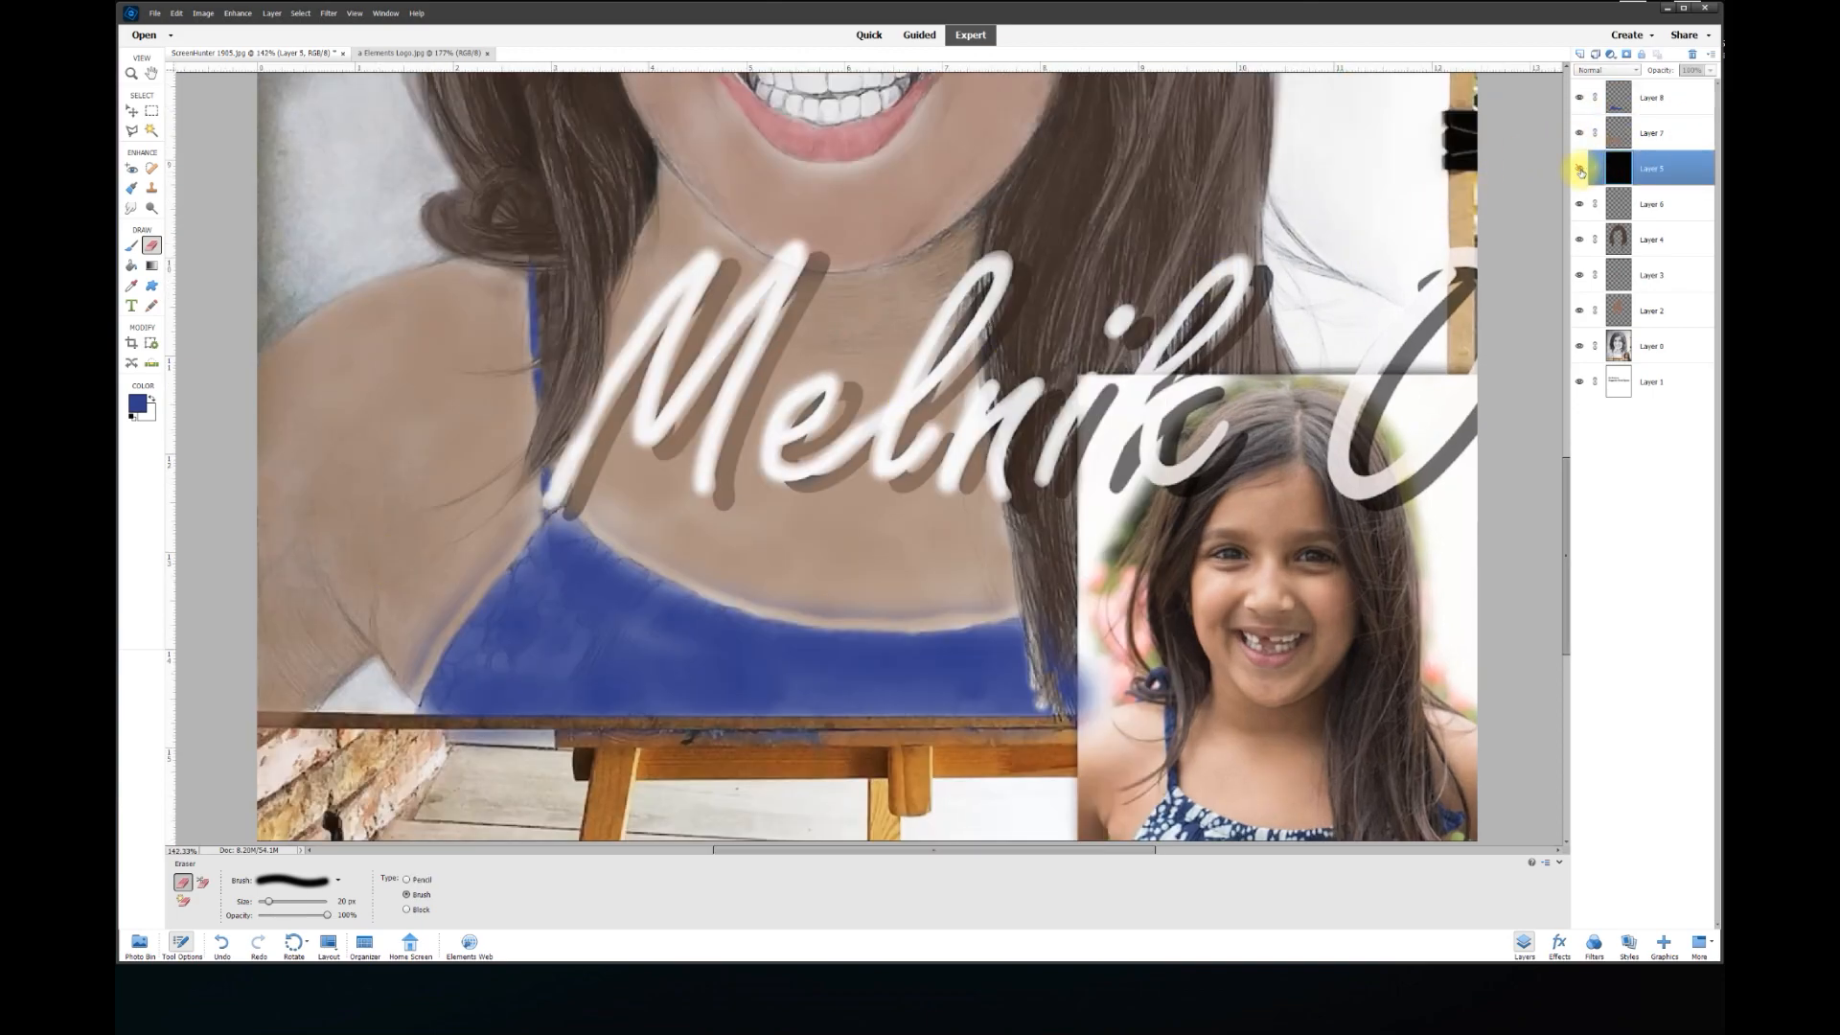
click(1581, 169)
drag(1653, 169, 1653, 120)
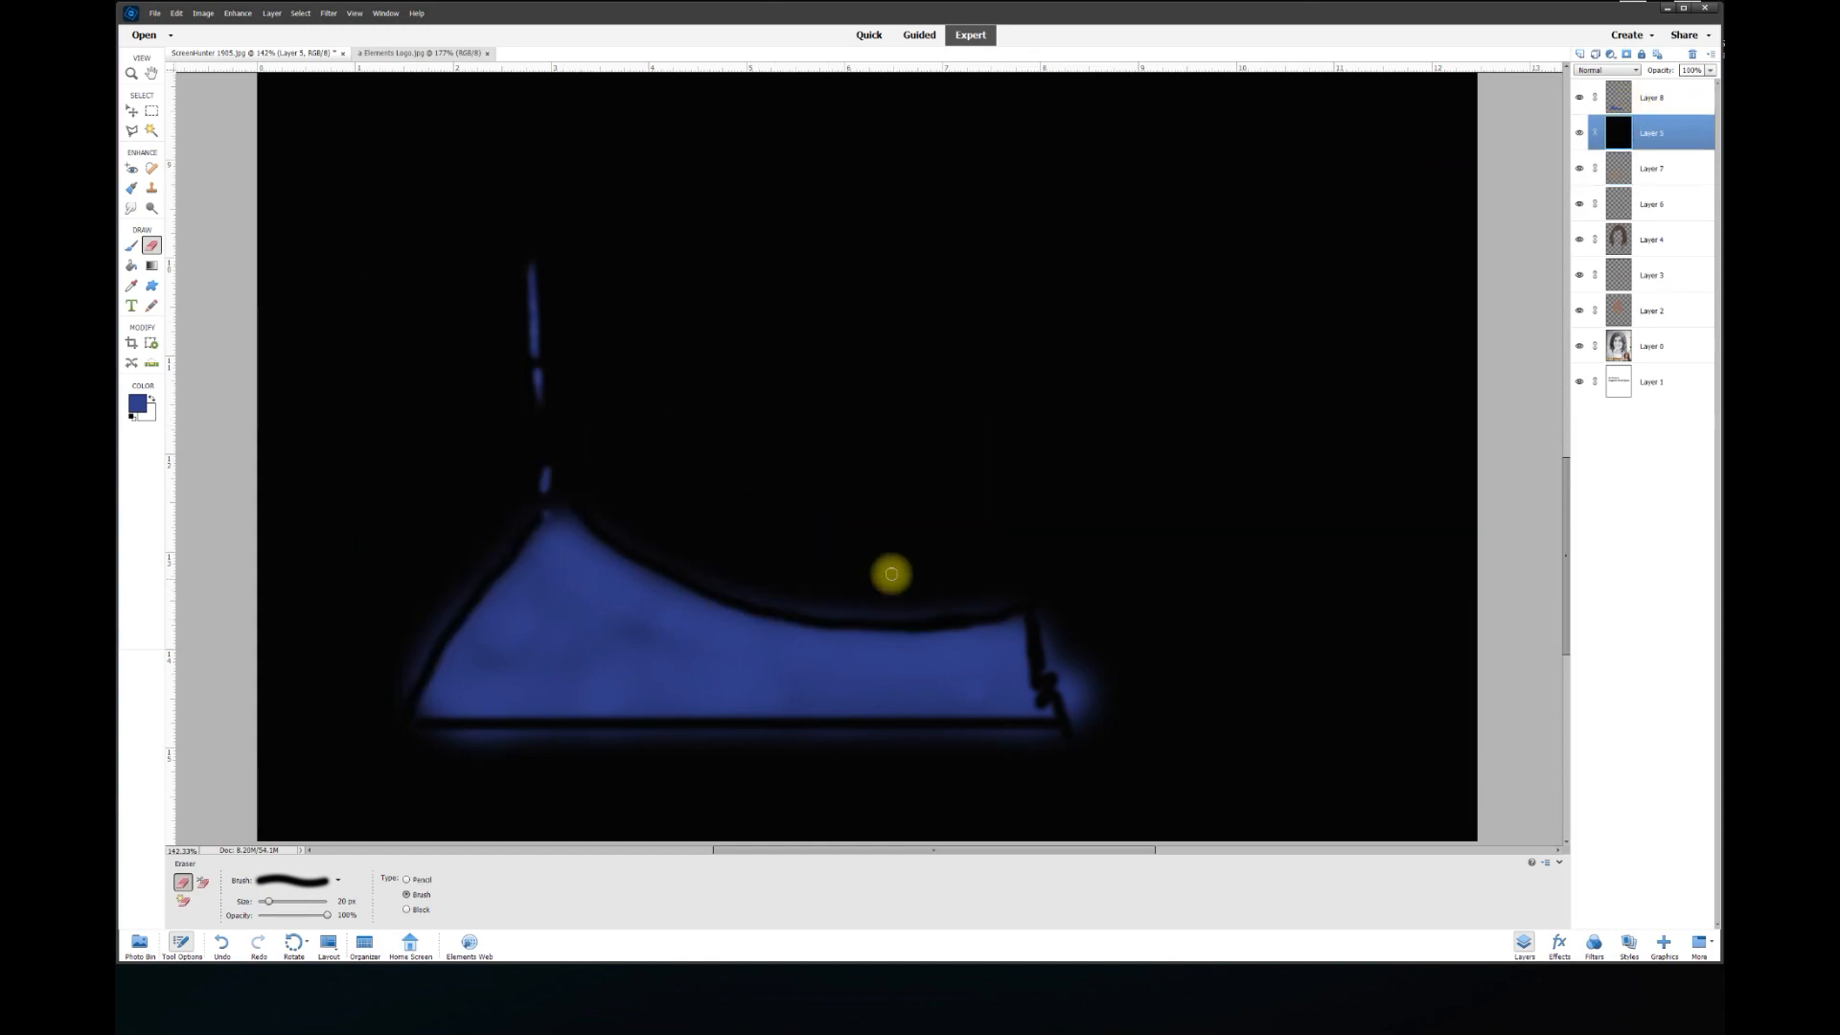
Outline the blue overspill around the dress edges with the Lasso, delete it from the dress colour layer and deselect
click(132, 131)
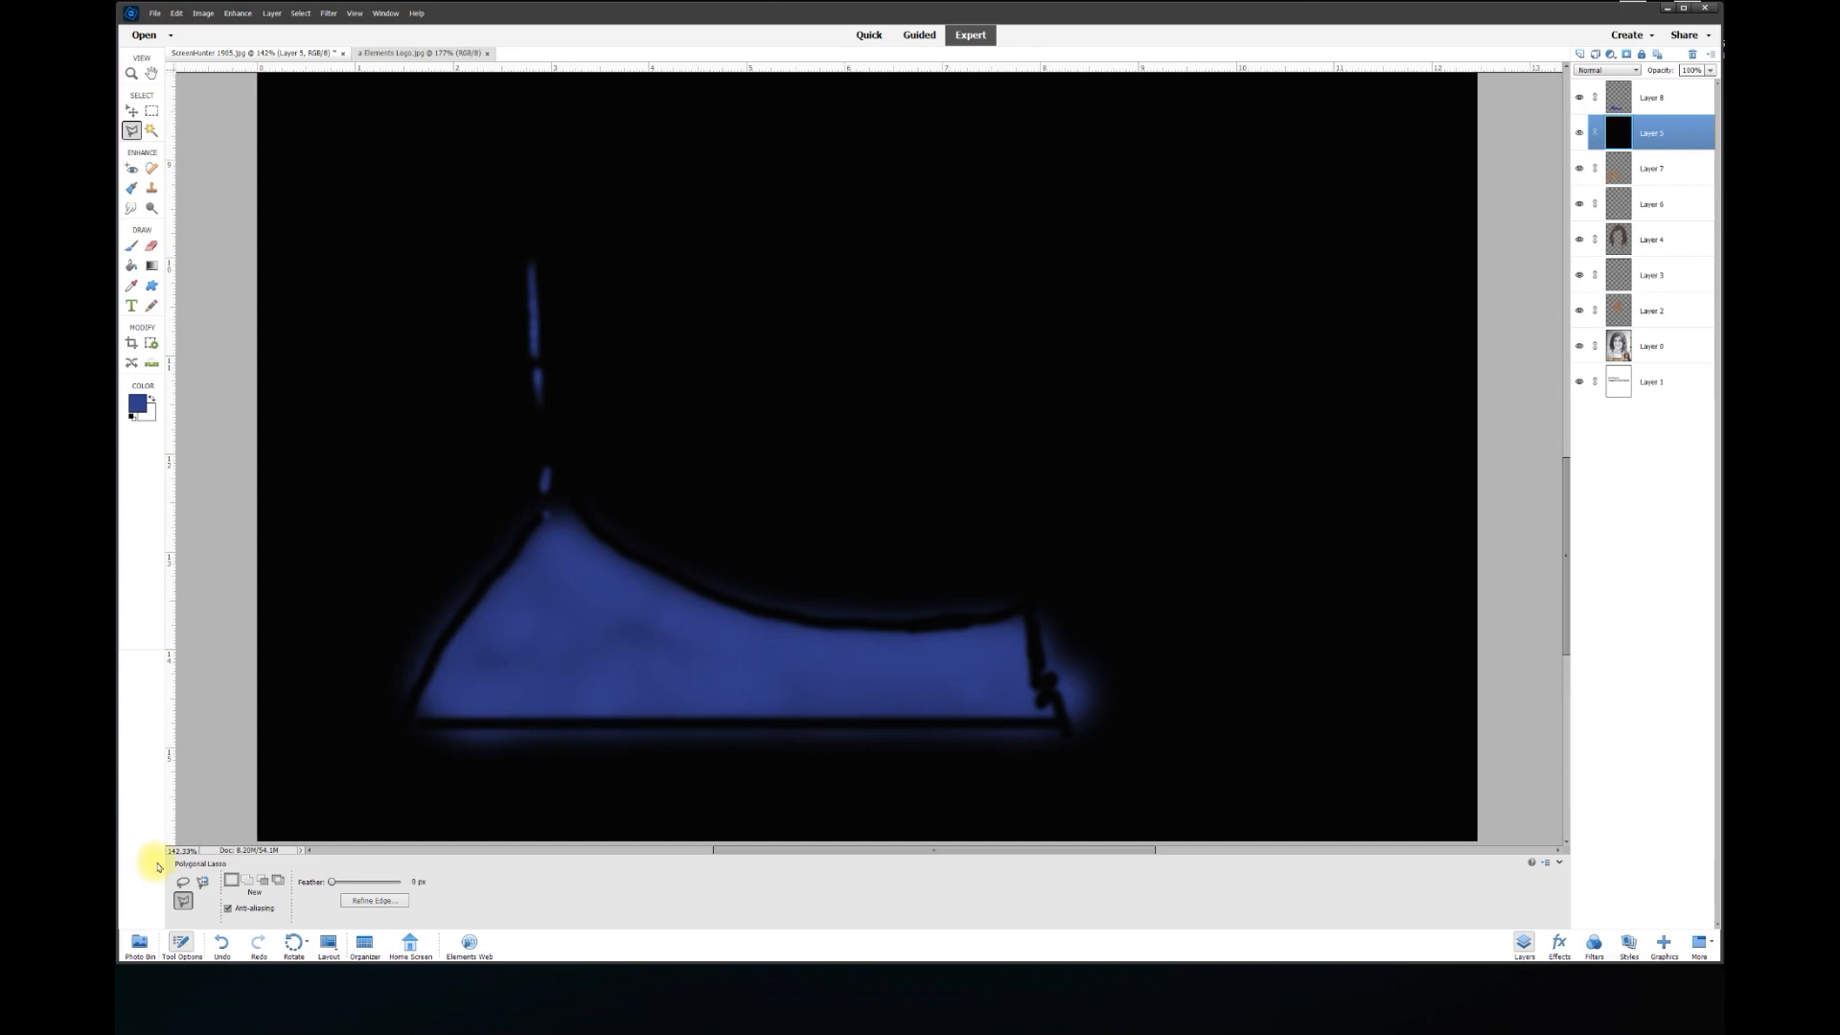
click(182, 882)
mouse_move(501, 329)
mouse_down()
mouse_move(527, 441)
mouse_move(515, 563)
mouse_move(417, 703)
mouse_move(334, 624)
mouse_up()
key(alt+bracketright)
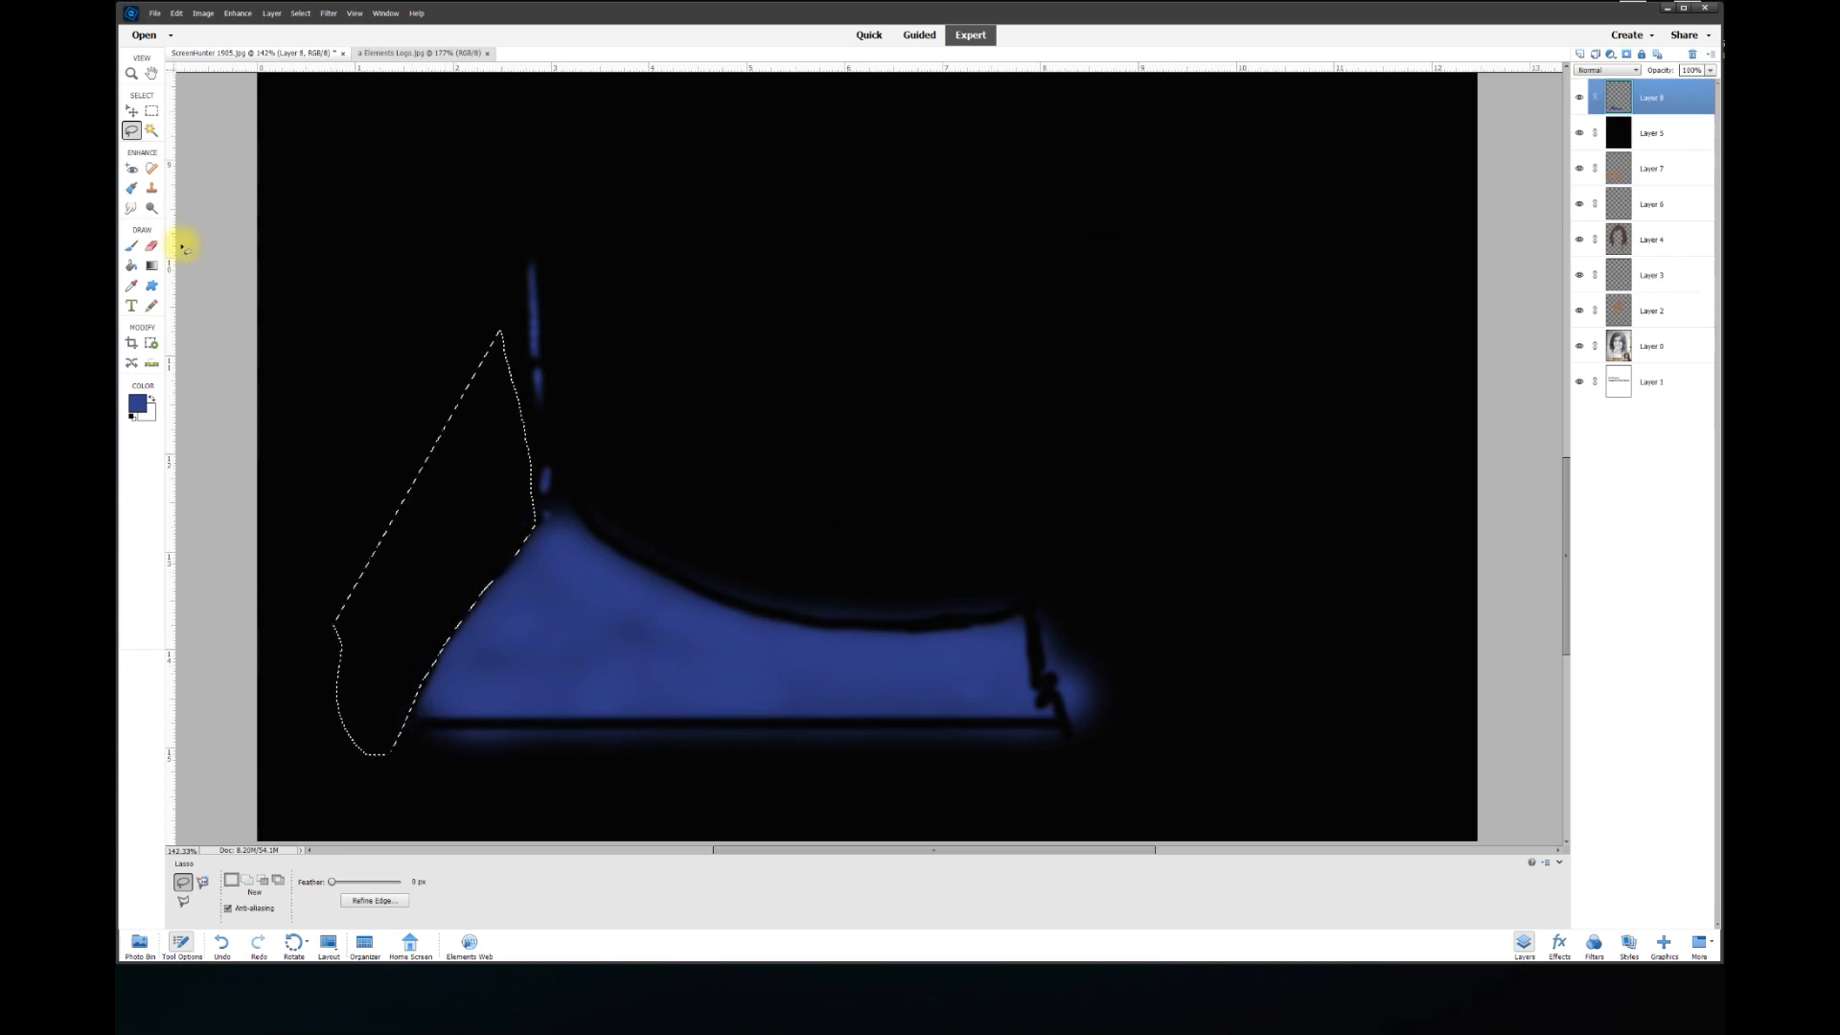
mouse_move(689, 365)
mouse_down()
mouse_move(582, 480)
mouse_move(610, 544)
mouse_move(692, 587)
mouse_up()
drag(692, 586, 925, 627)
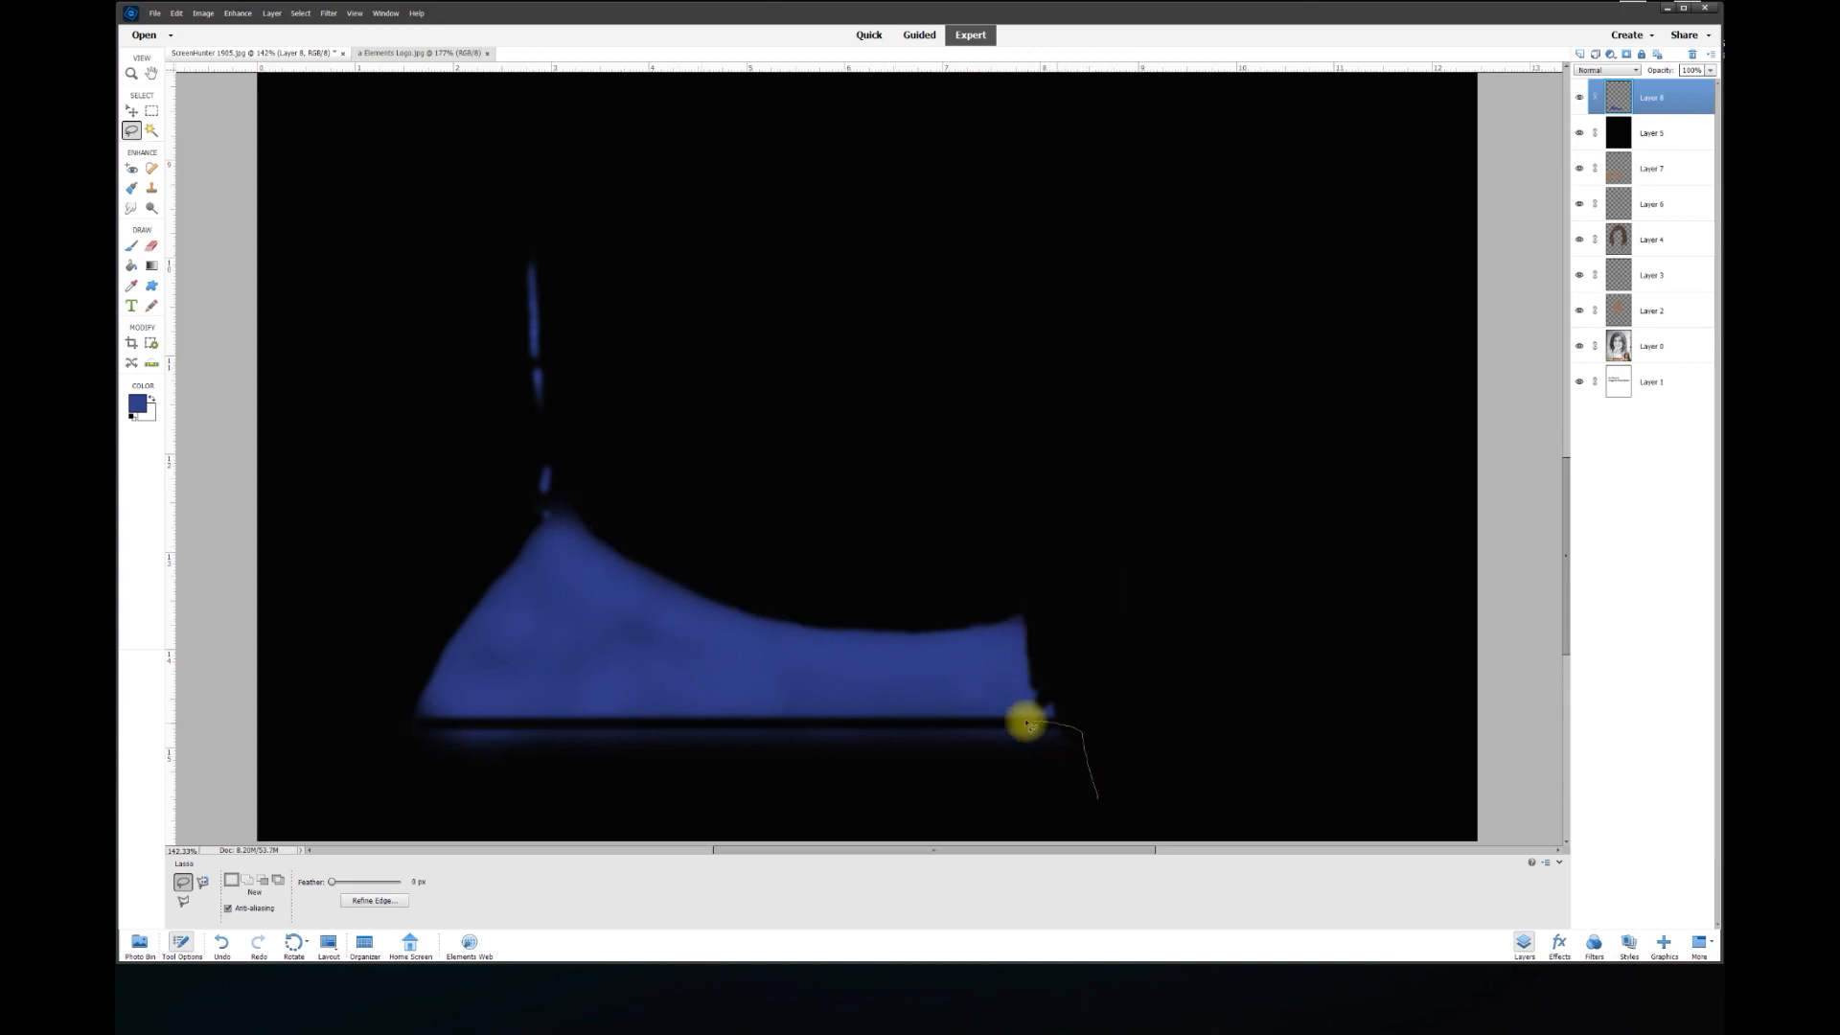
mouse_move(1027, 724)
mouse_down()
mouse_move(440, 768)
mouse_move(1097, 798)
mouse_up()
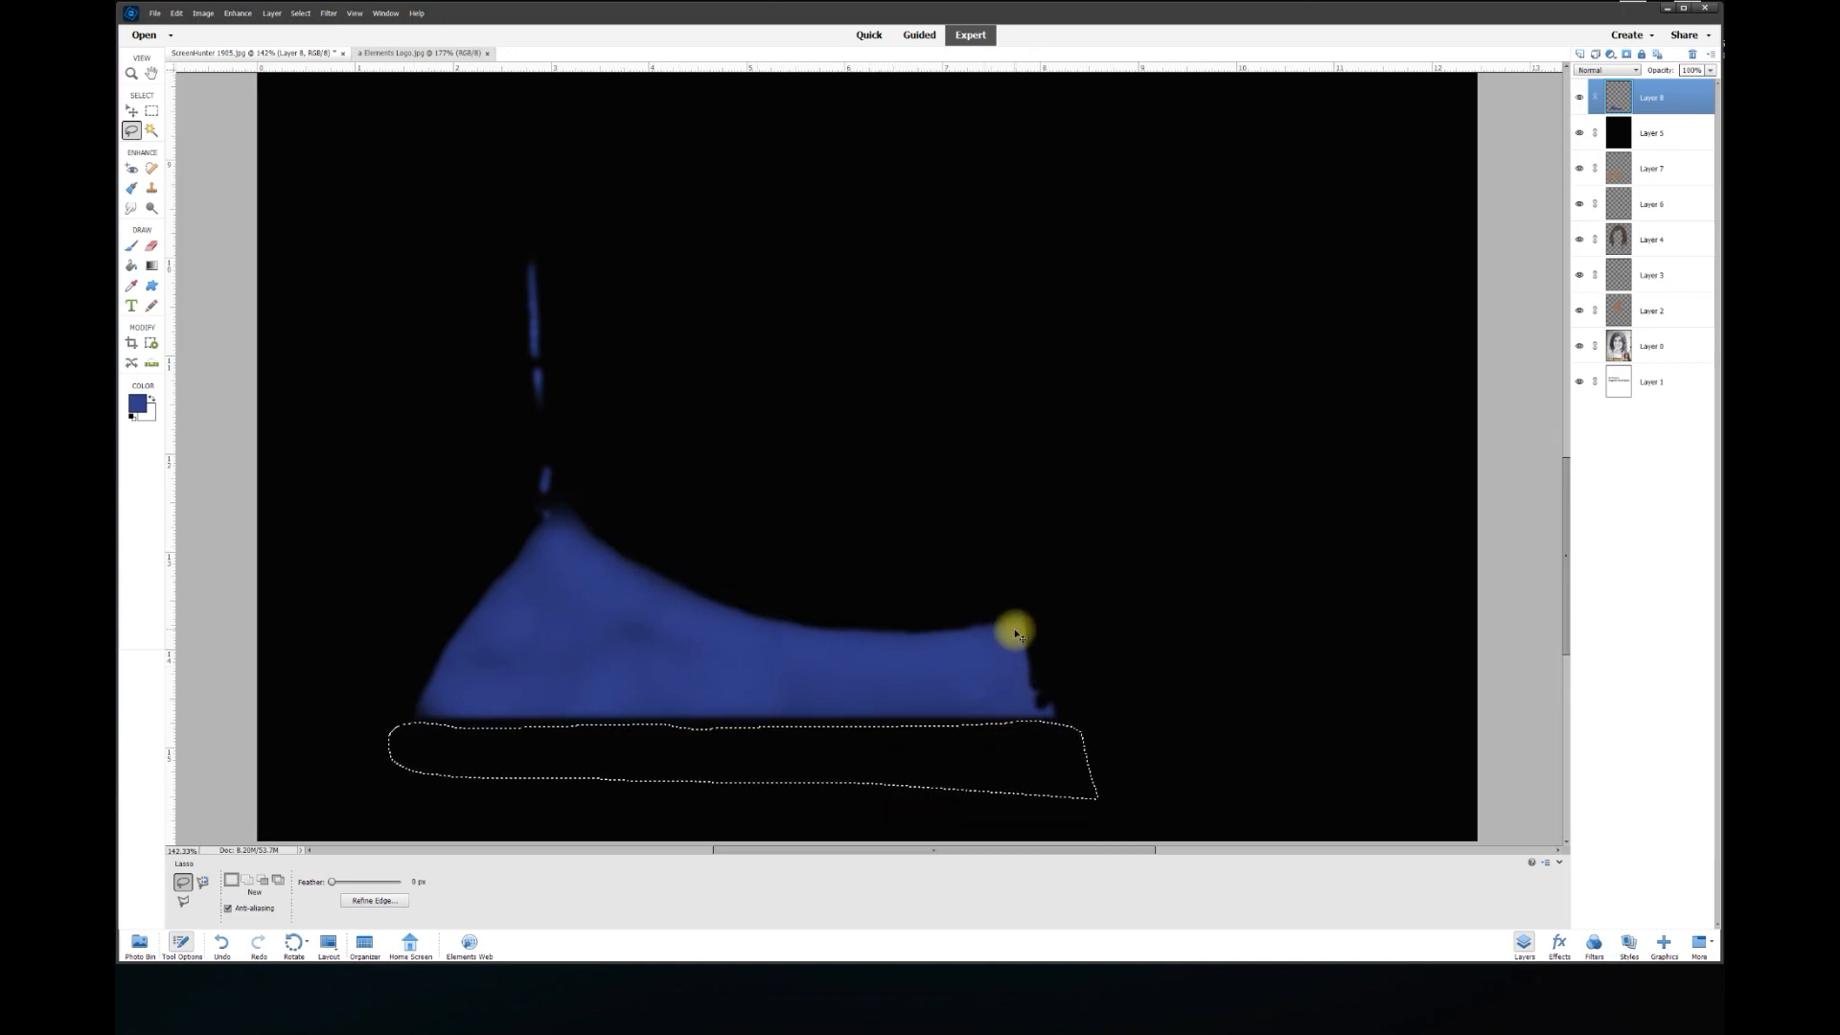
key(ctrl+d)
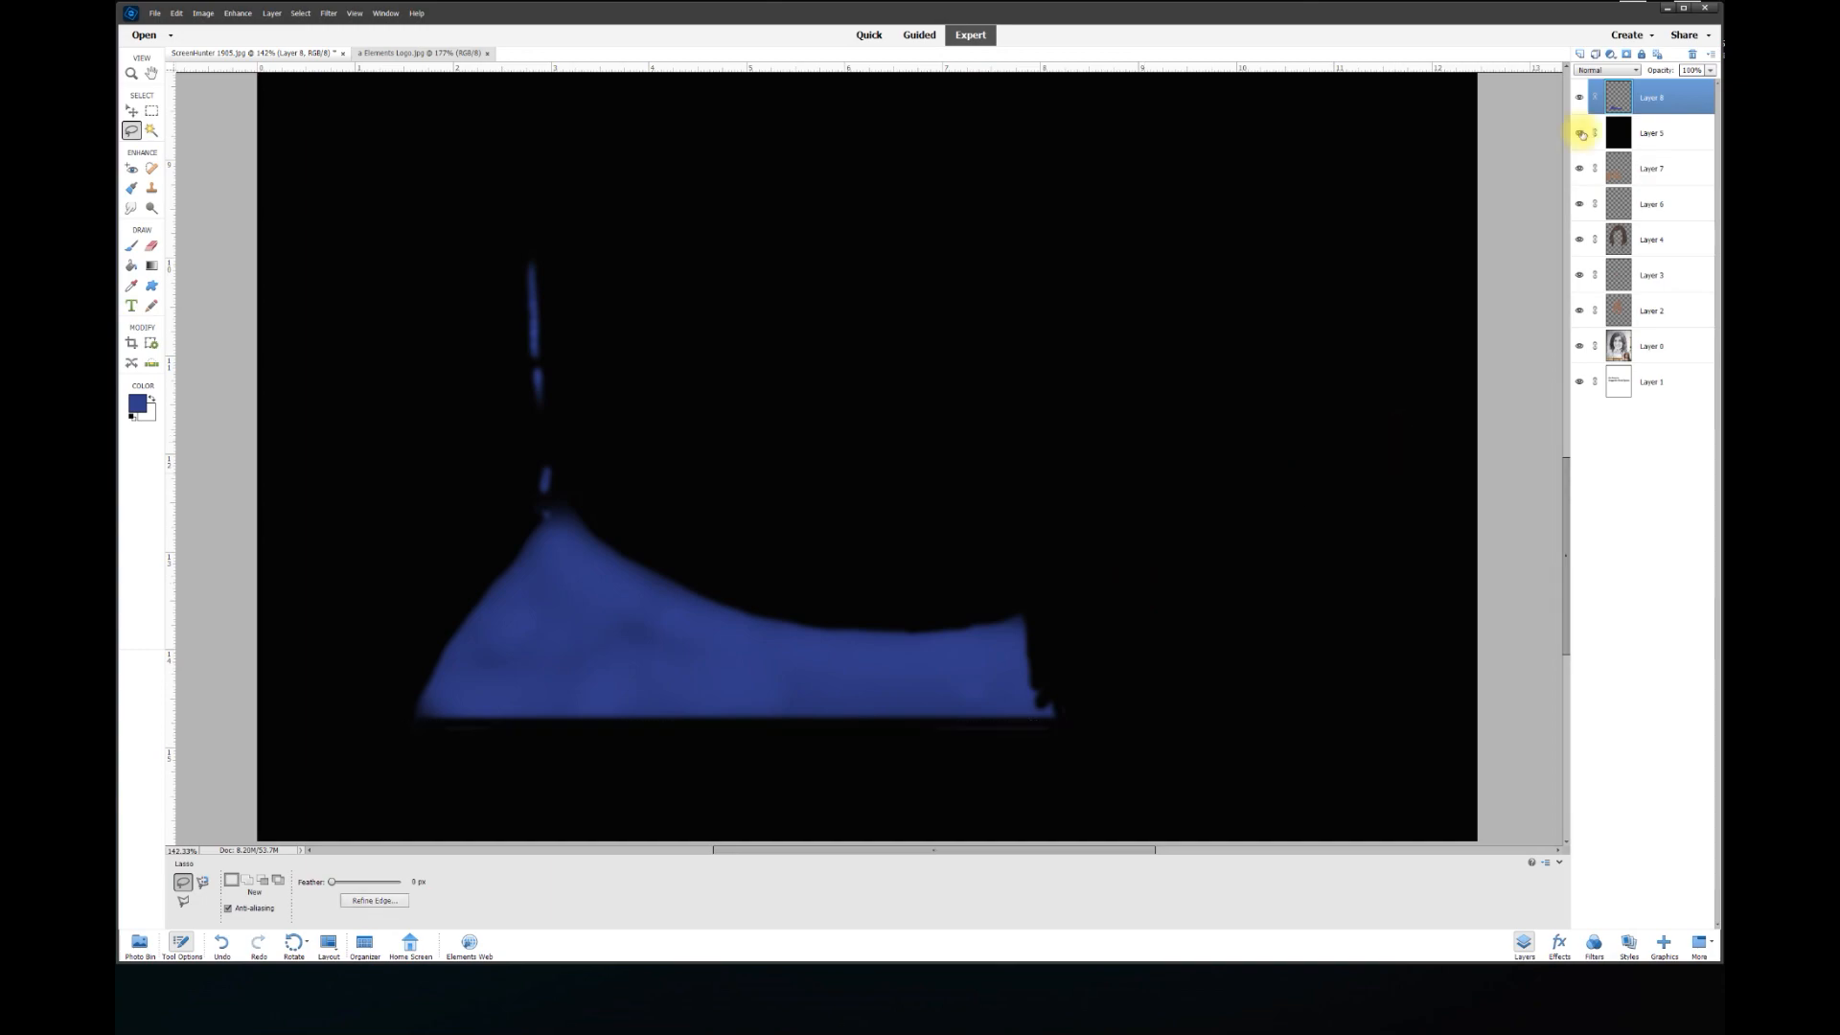
Hide the black layer and reduce the dress colour layer's opacity so the drawn fabric pattern shows through
click(1579, 133)
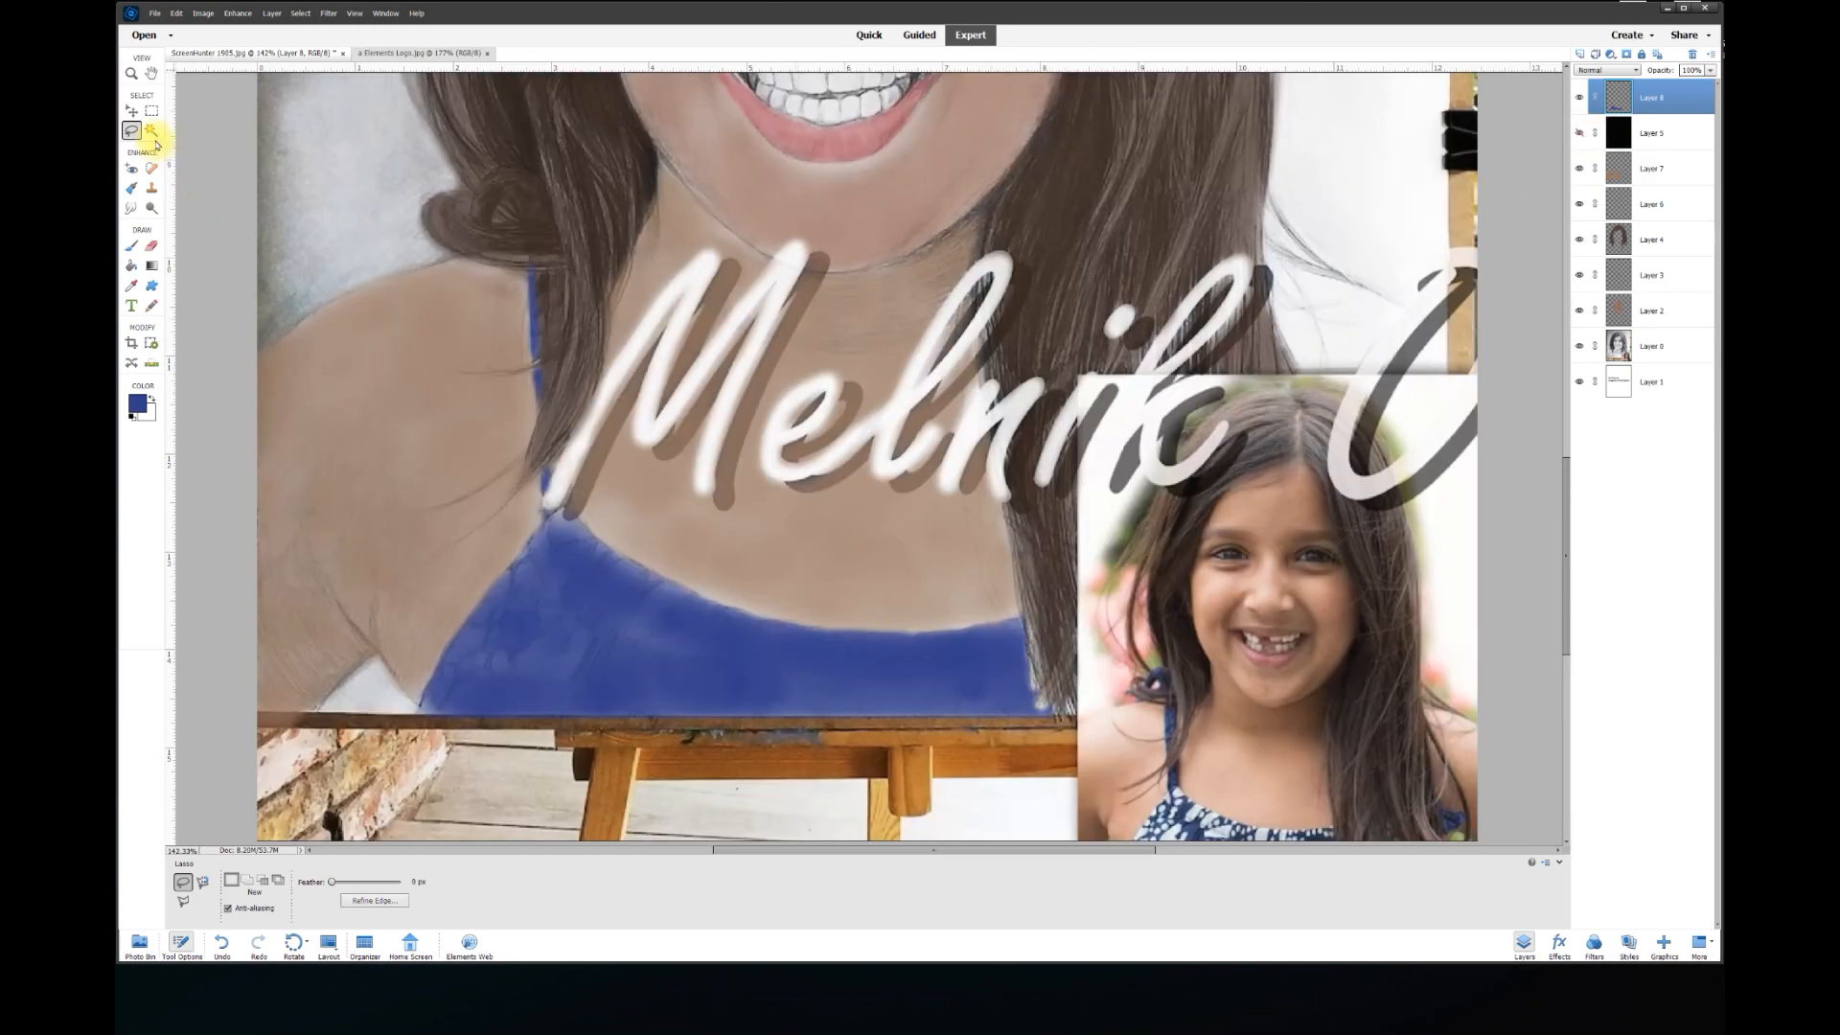
click(133, 110)
scroll(1073, 524, down, 10)
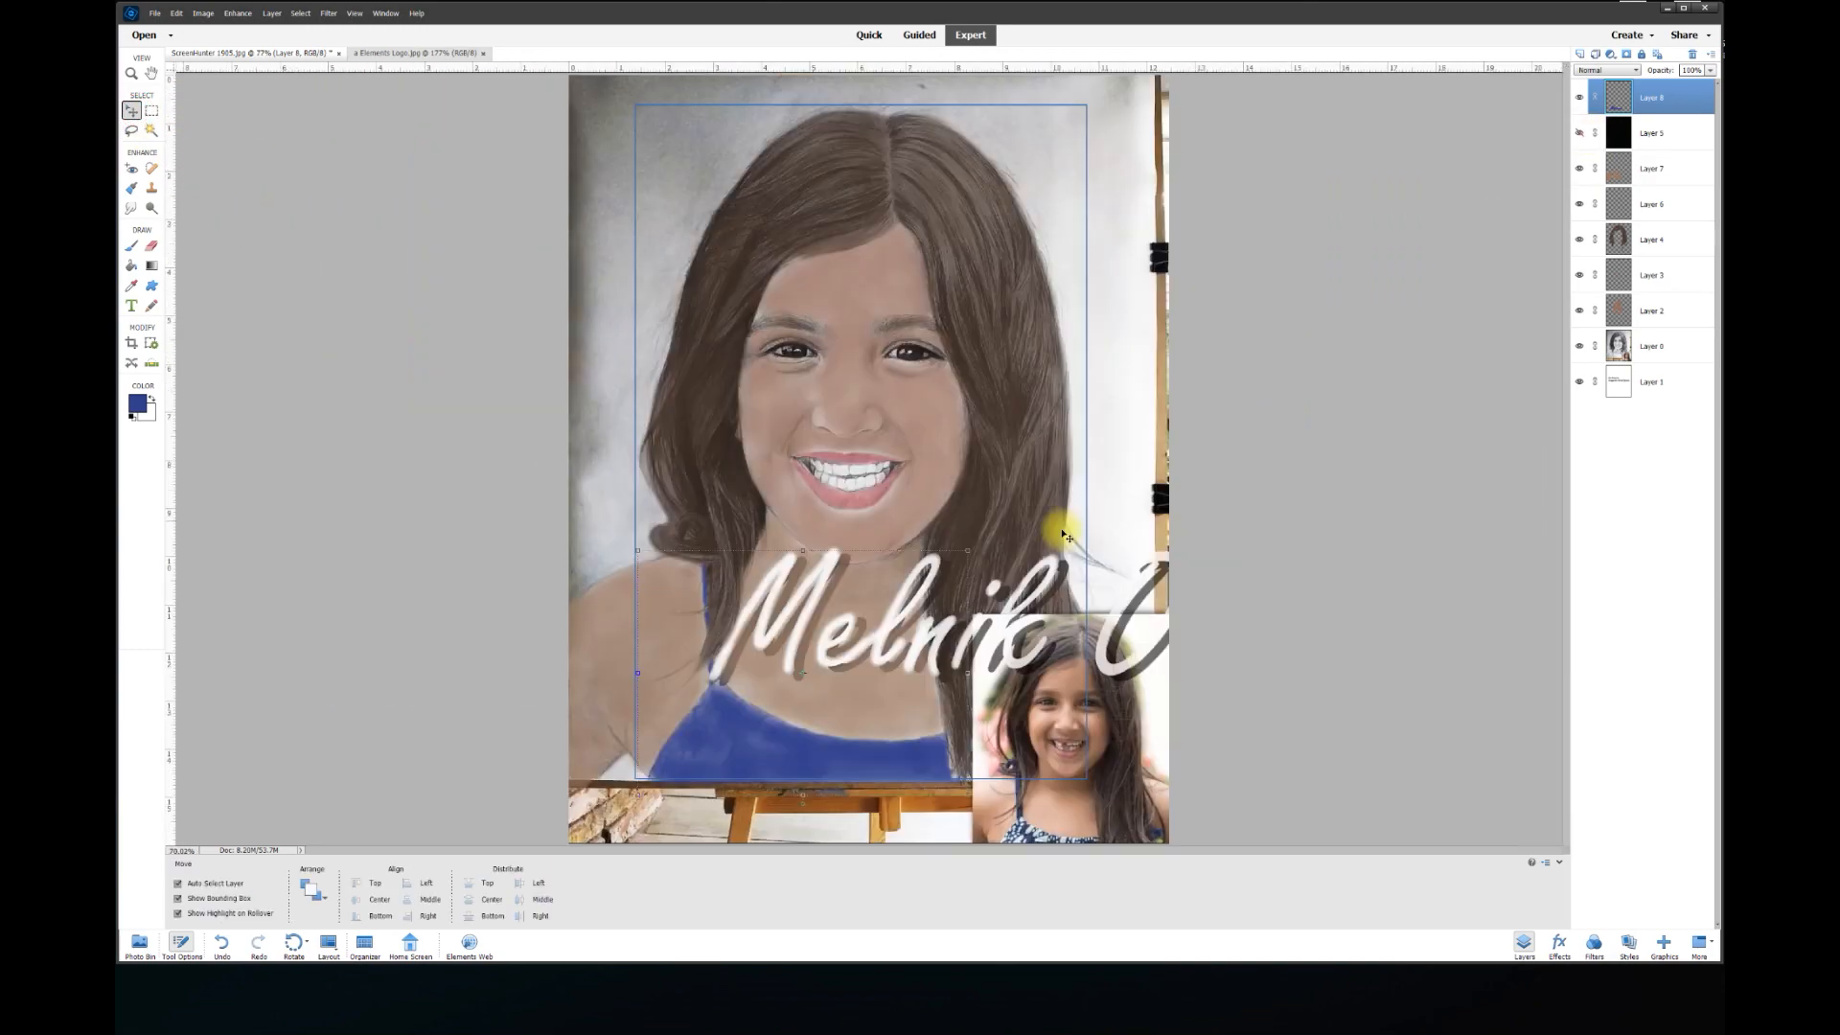
drag(1713, 73, 1691, 72)
key(ctrl+0)
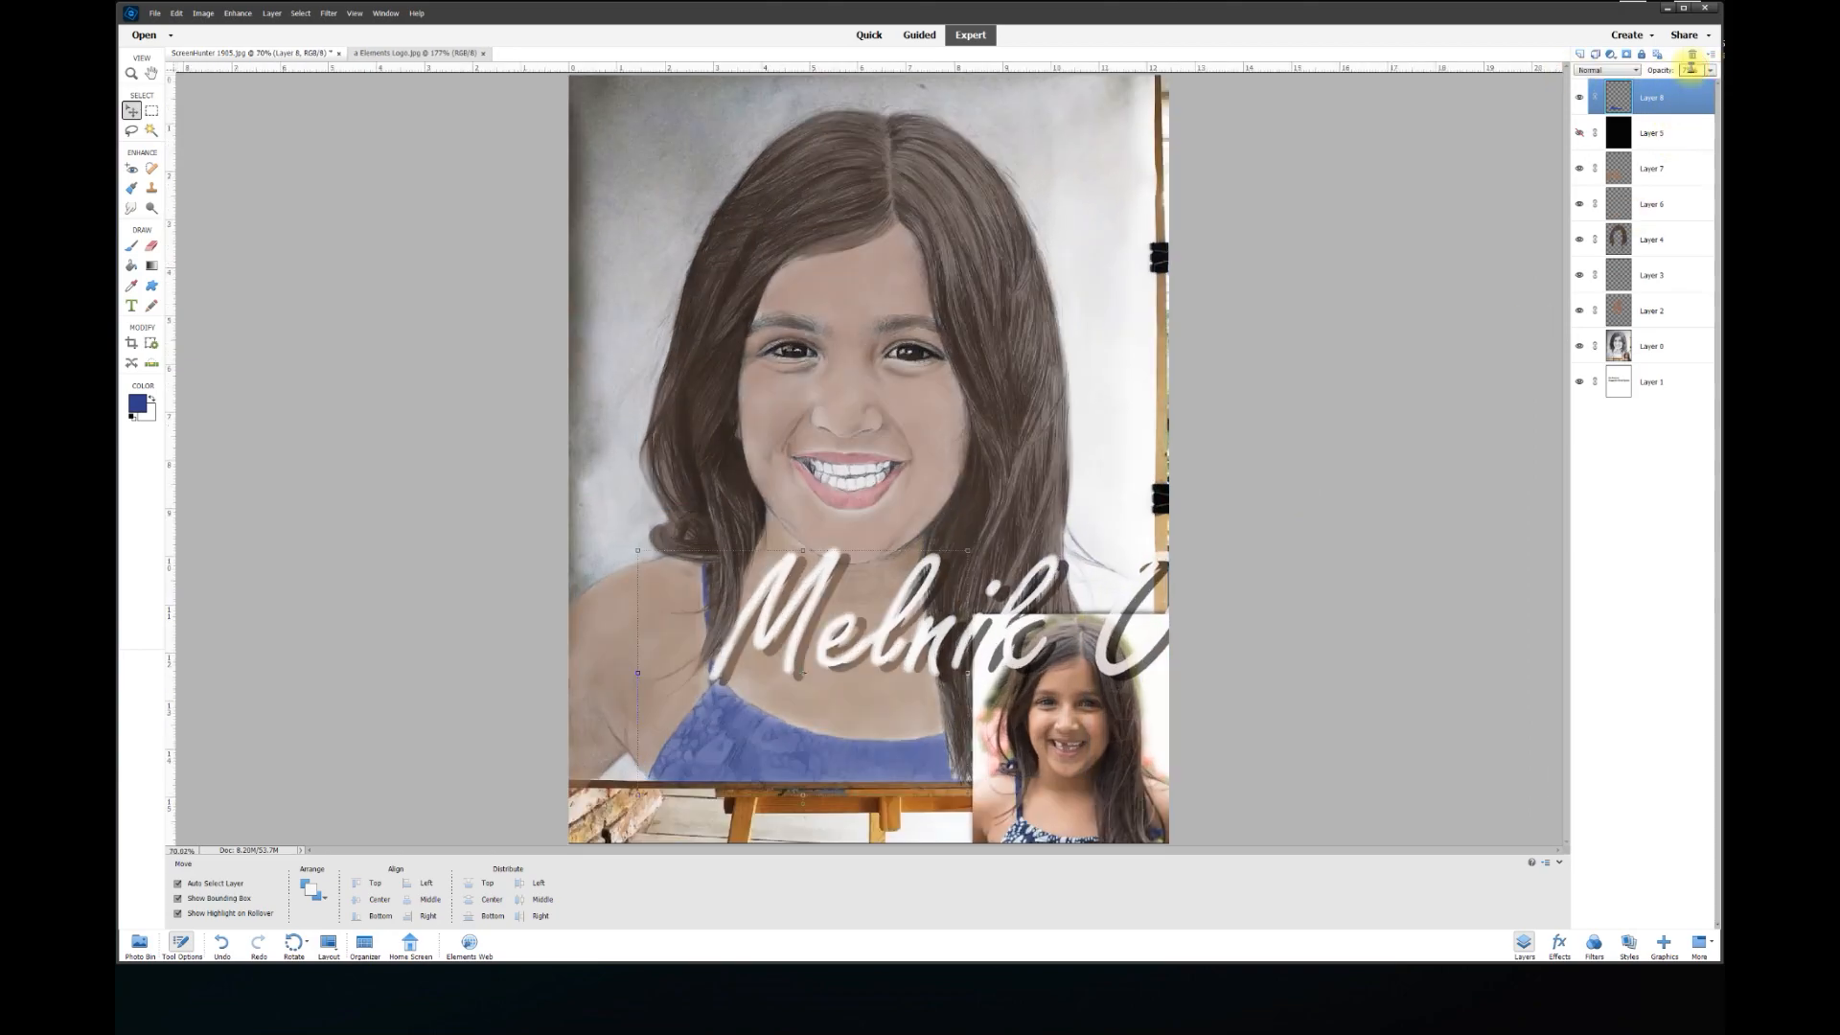
click(1382, 116)
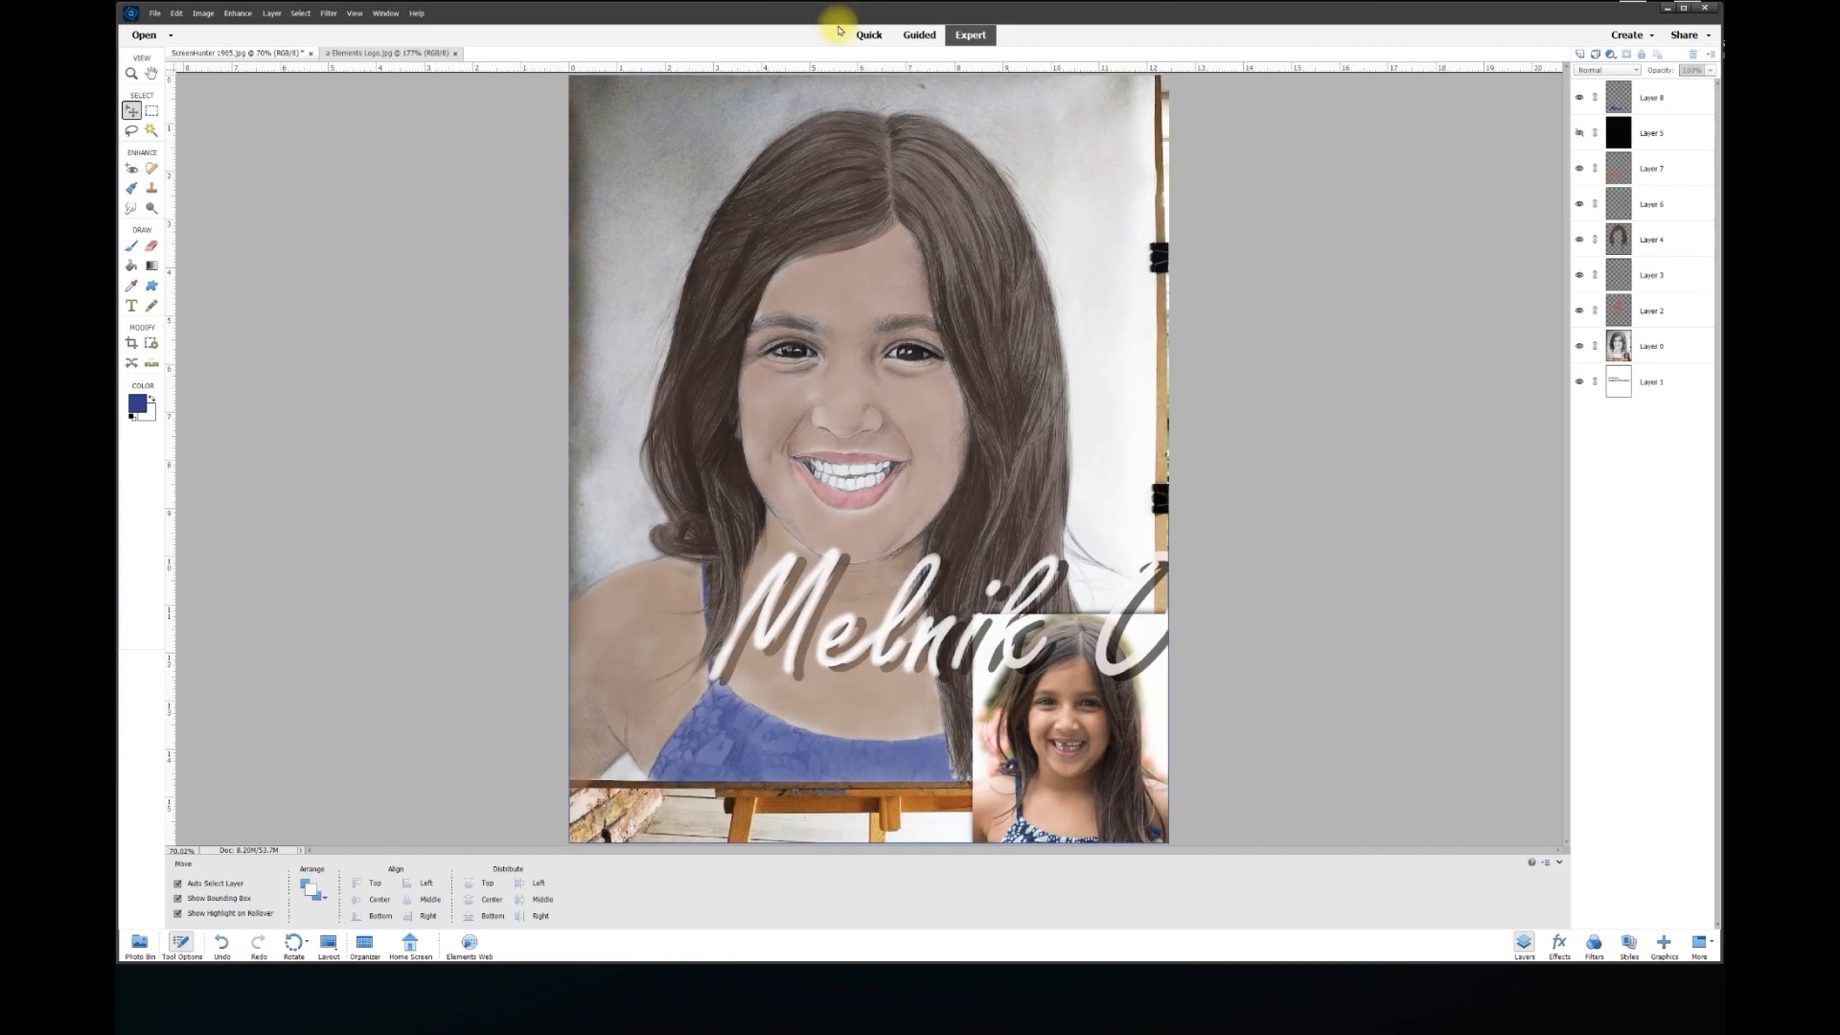